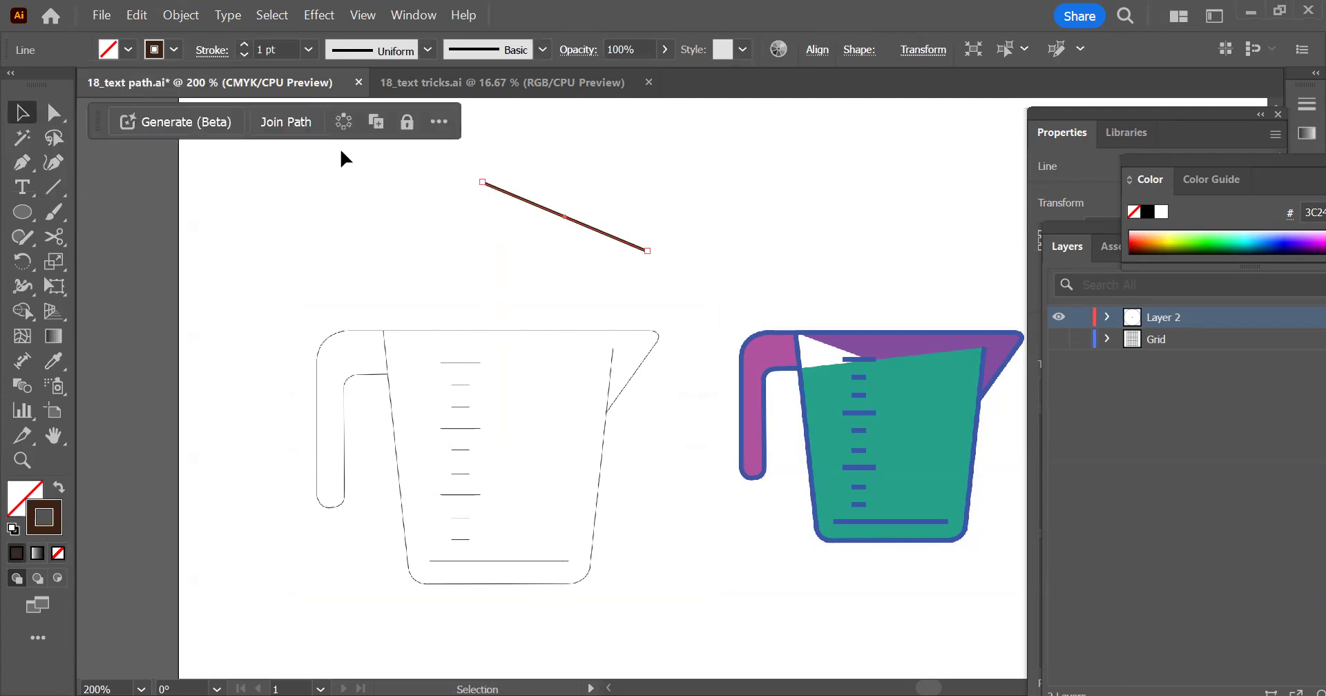
Apply a dark brown stroke to the unstroked line that meets the upper end of the brown diagonal line
{"action": "left_click_drag", "start_coordinate": [427, 208], "coordinate": [426, 209]}
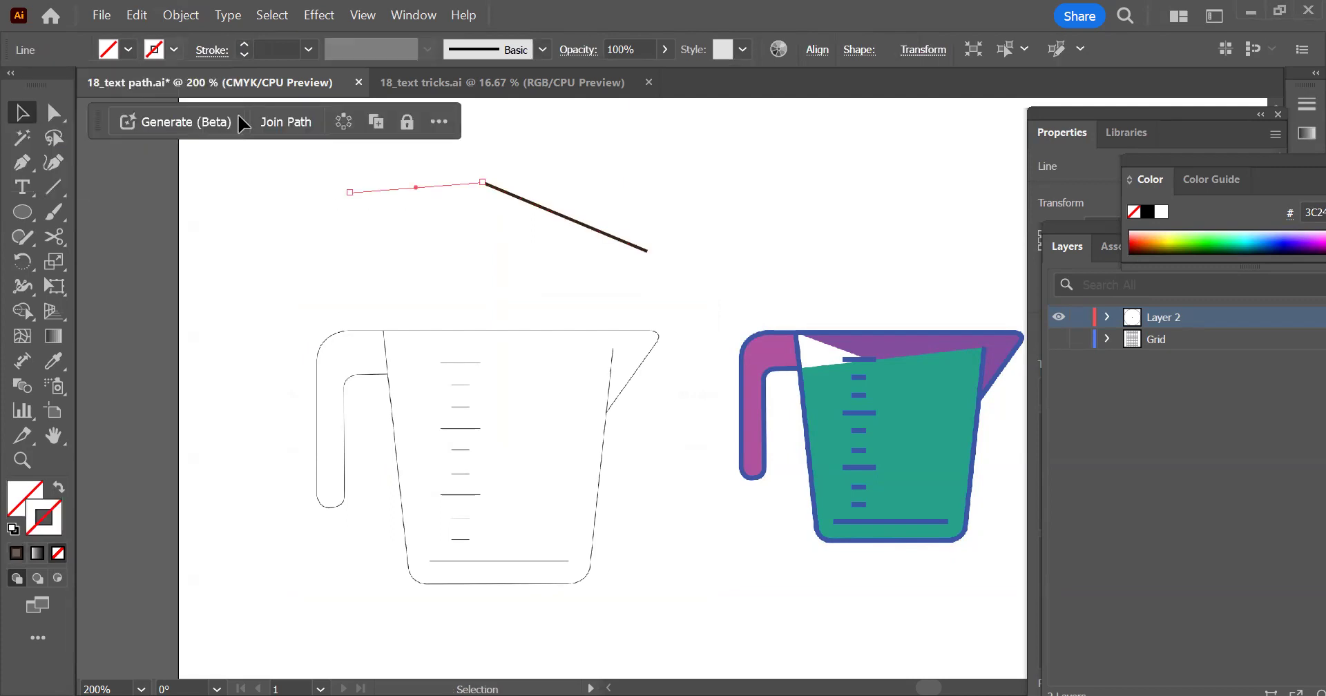
{"action": "left_click", "coordinate": [173, 50]}
{"action": "left_click", "coordinate": [203, 114]}
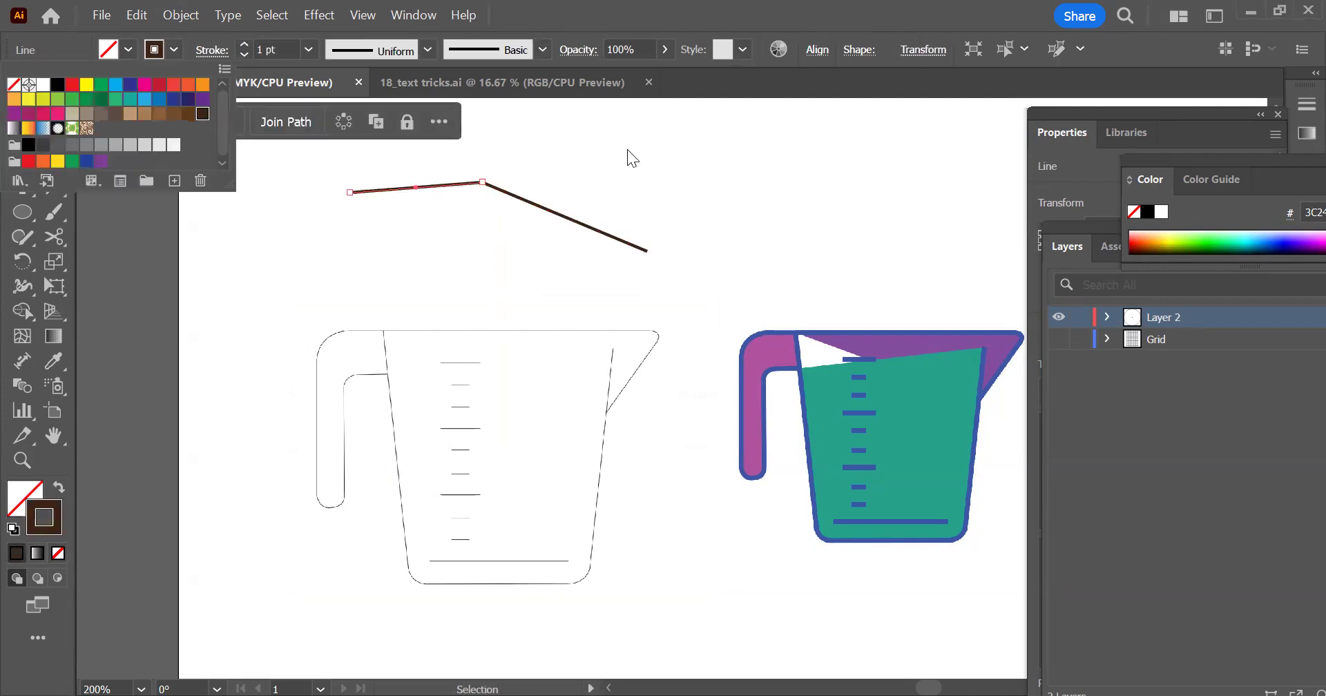
{"action": "left_click", "coordinate": [494, 196]}
Shift both brown lines slightly to the right together, and select the anchor points at their shared corner
{"action": "scroll", "coordinate": [495, 196], "scroll_direction": "up", "scroll_amount": 3}
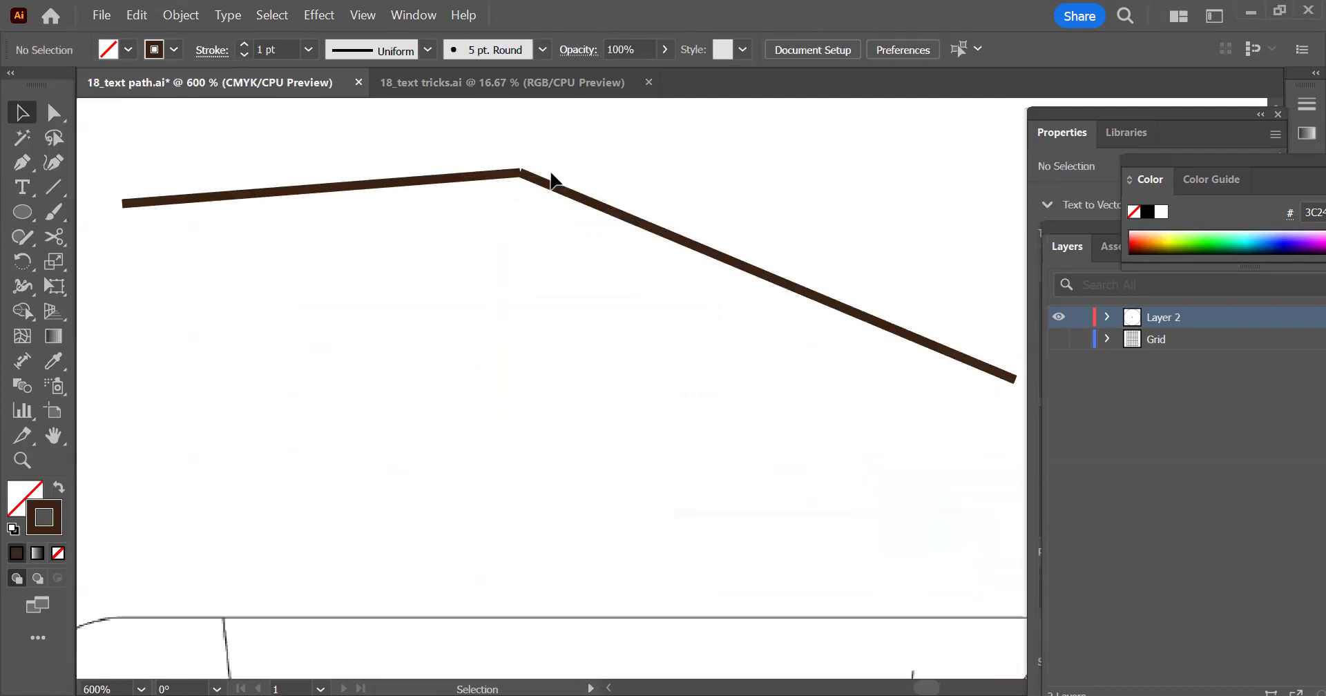
{"action": "left_click_drag", "start_coordinate": [496, 205], "coordinate": [415, 290]}
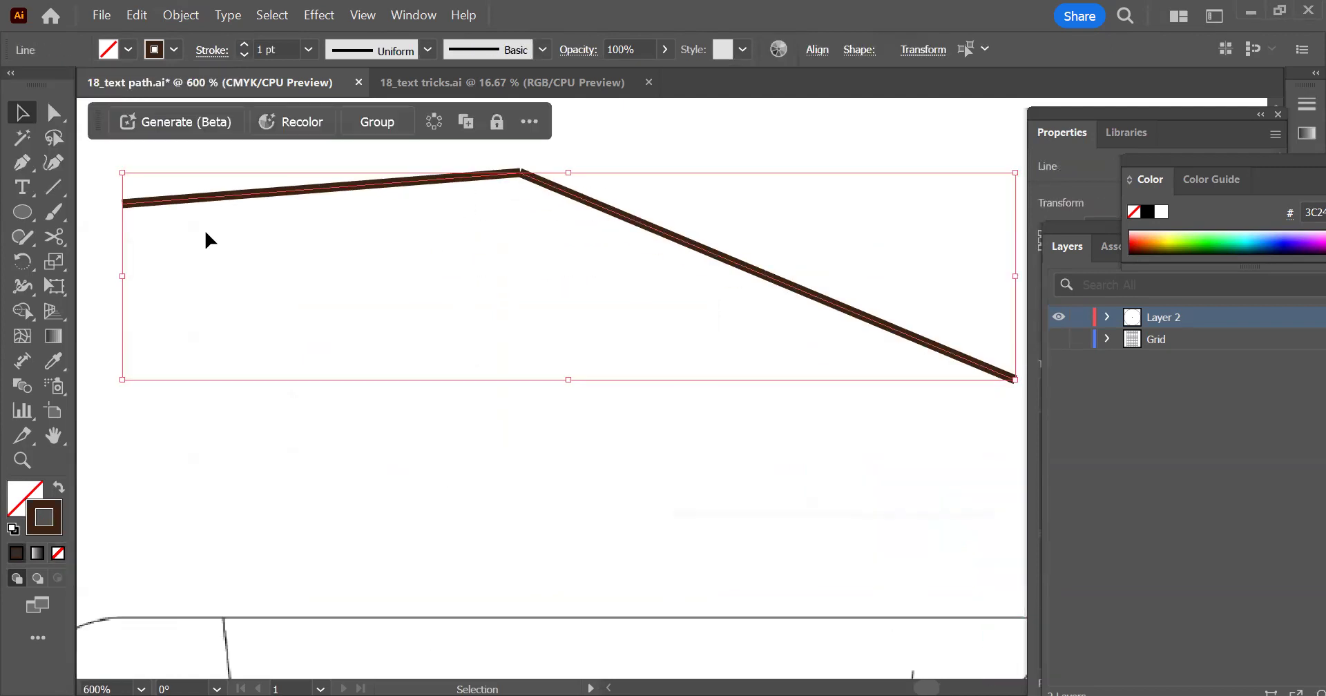
{"action": "left_click", "coordinate": [53, 113]}
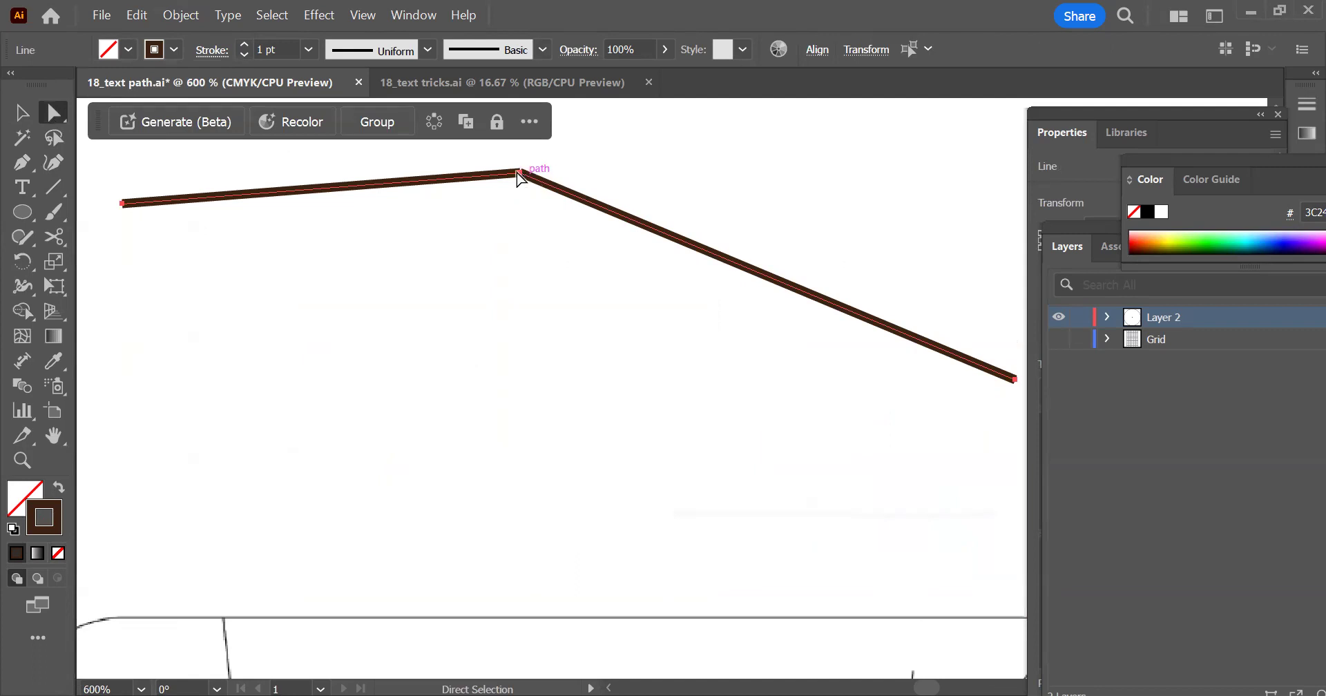
{"action": "left_click_drag", "start_coordinate": [527, 181], "coordinate": [573, 285]}
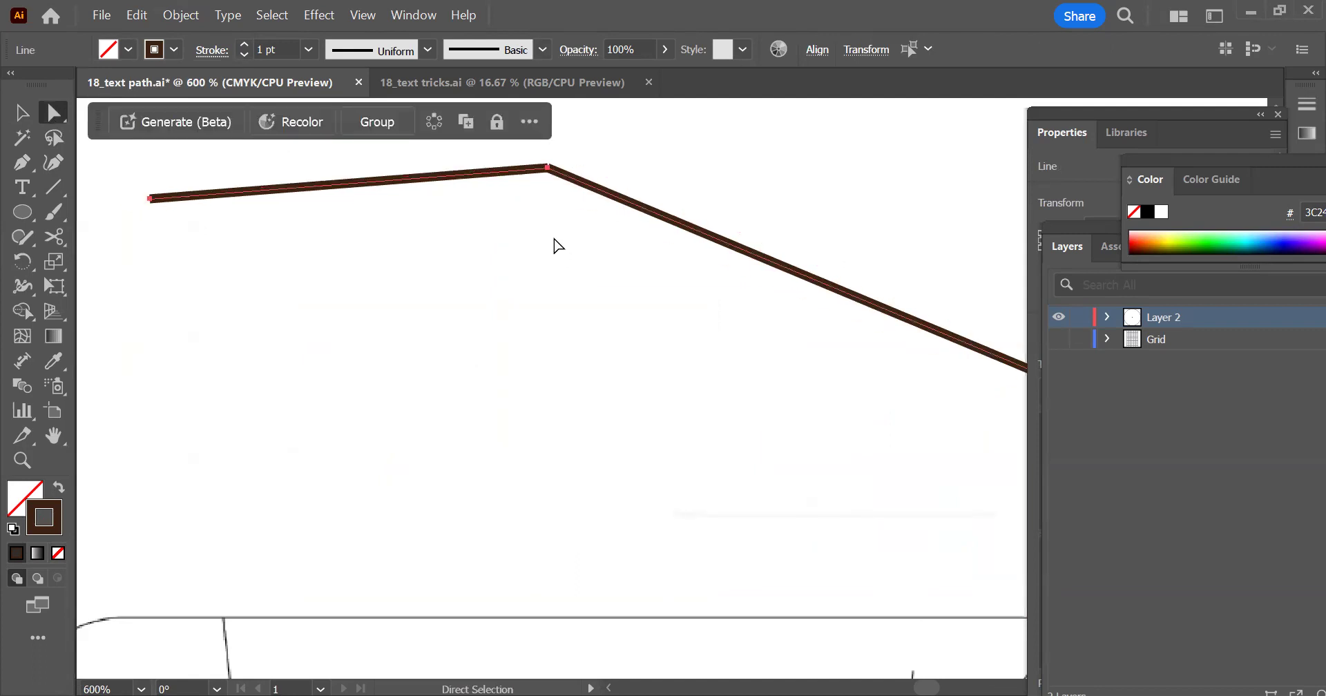
{"action": "left_click", "coordinate": [566, 190]}
{"action": "left_click_drag", "start_coordinate": [550, 170], "coordinate": [444, 250]}
{"action": "left_click", "coordinate": [553, 246]}
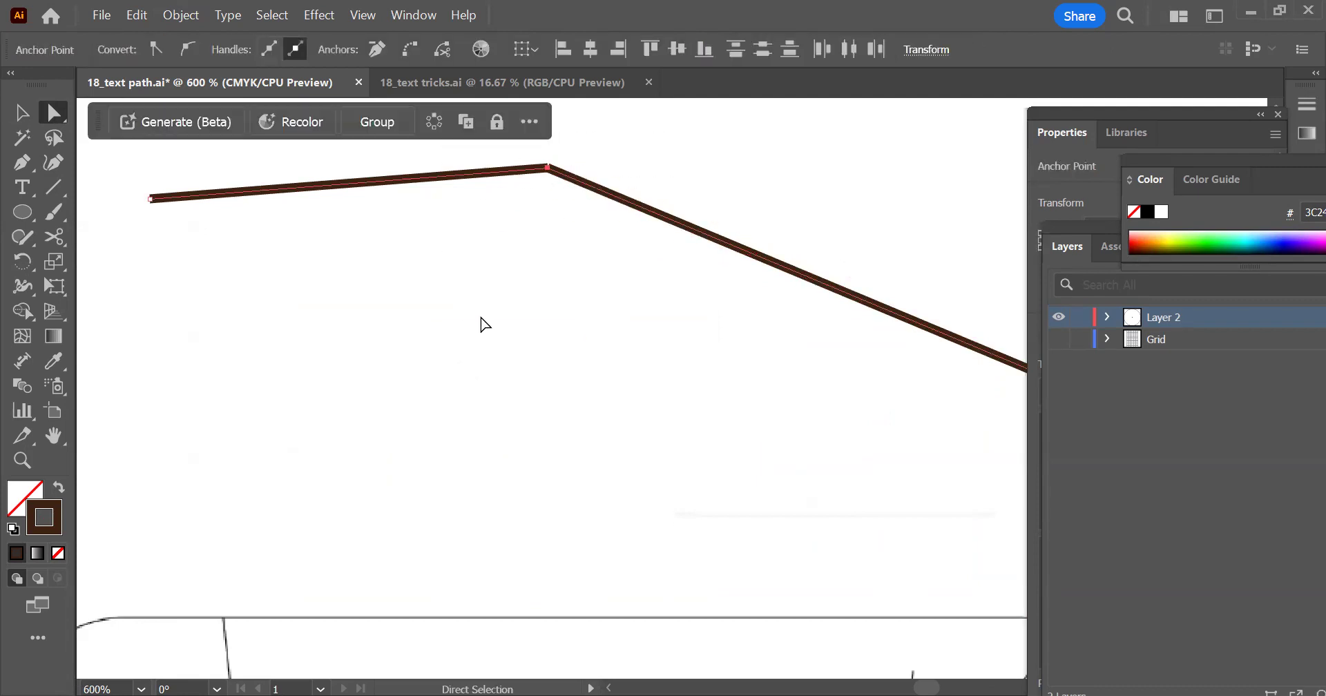
Examine the corner where the two brown lines meet to check whether their ends are truly joined
{"action": "scroll", "coordinate": [481, 316], "scroll_direction": "down", "scroll_amount": 1}
{"action": "scroll", "coordinate": [529, 201], "scroll_direction": "up", "scroll_amount": 1}
{"action": "left_click", "coordinate": [560, 229]}
{"action": "scroll", "coordinate": [560, 235], "scroll_direction": "up", "scroll_amount": 6}
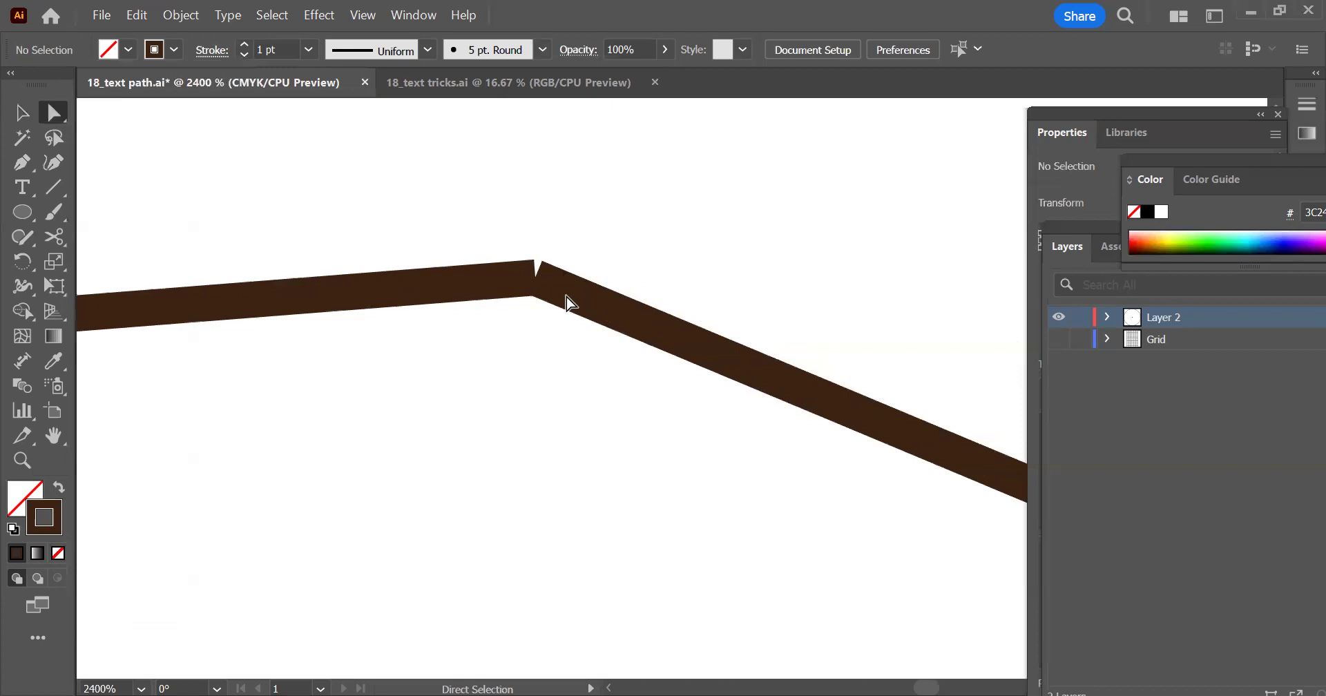
{"action": "scroll", "coordinate": [469, 300], "scroll_direction": "up", "scroll_amount": 1}
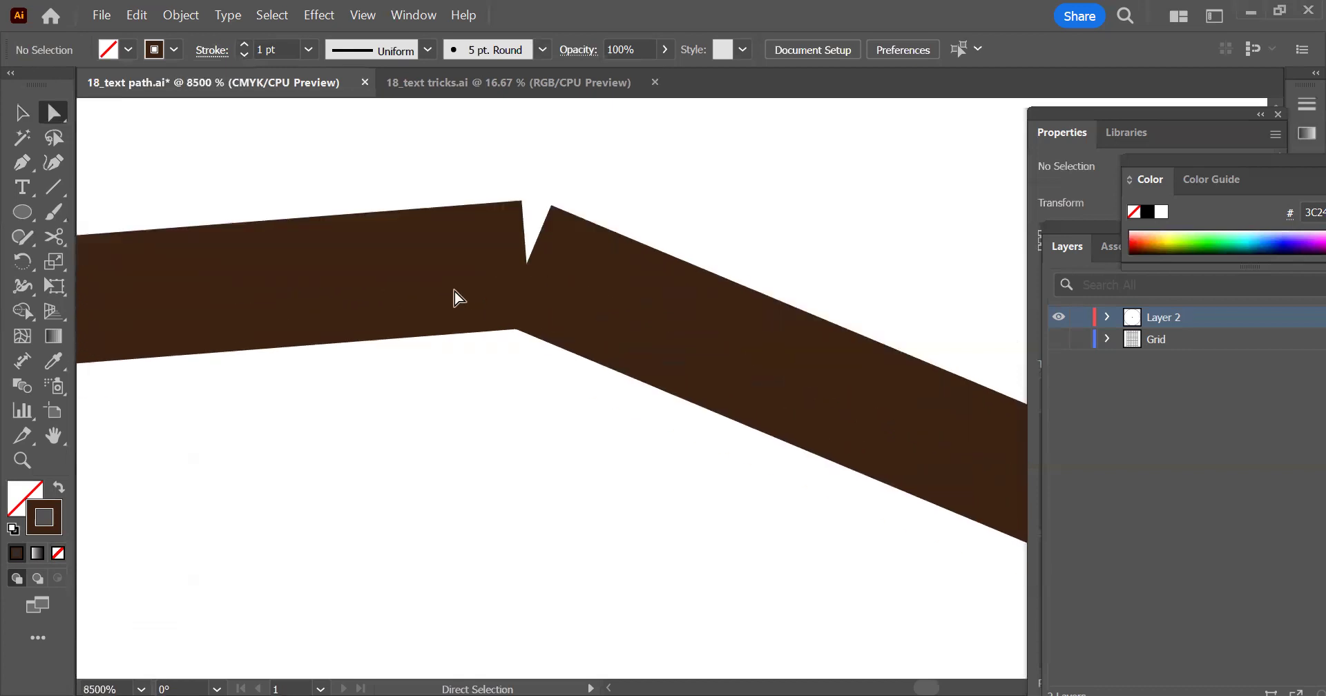
{"action": "scroll", "coordinate": [528, 281], "scroll_direction": "down", "scroll_amount": 2}
{"action": "scroll", "coordinate": [514, 289], "scroll_direction": "down", "scroll_amount": 1}
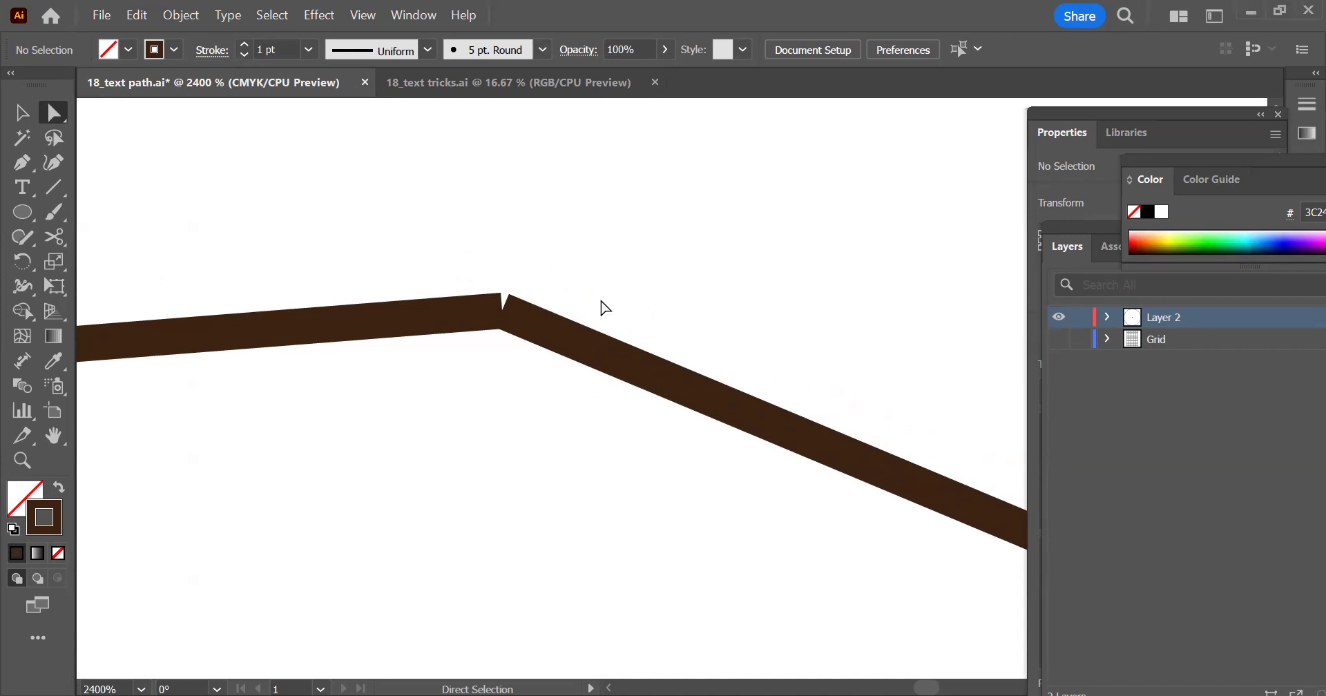
{"action": "scroll", "coordinate": [512, 332], "scroll_direction": "down", "scroll_amount": 3}
{"action": "scroll", "coordinate": [509, 302], "scroll_direction": "down", "scroll_amount": 1}
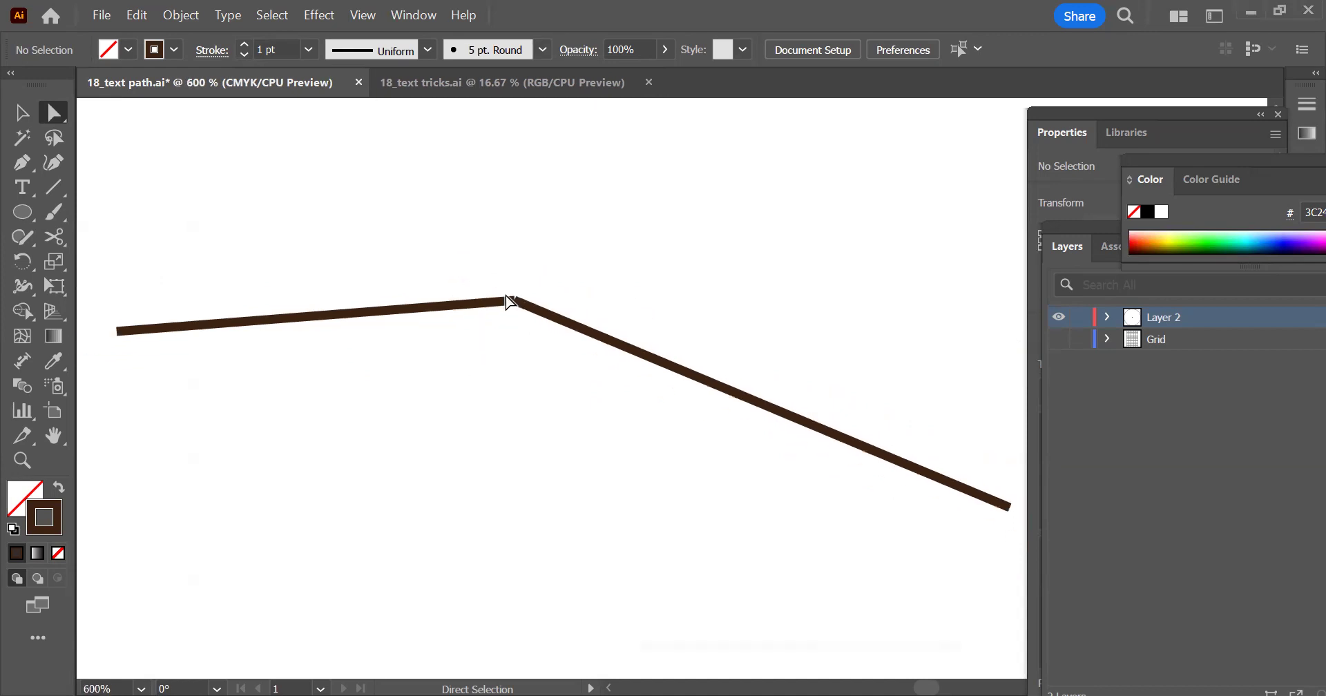
Draw a third straight line between the outer ends of the two brown lines, closing them into a triangle
{"action": "scroll", "coordinate": [509, 302], "scroll_direction": "down", "scroll_amount": 3}
{"action": "left_click", "coordinate": [54, 186]}
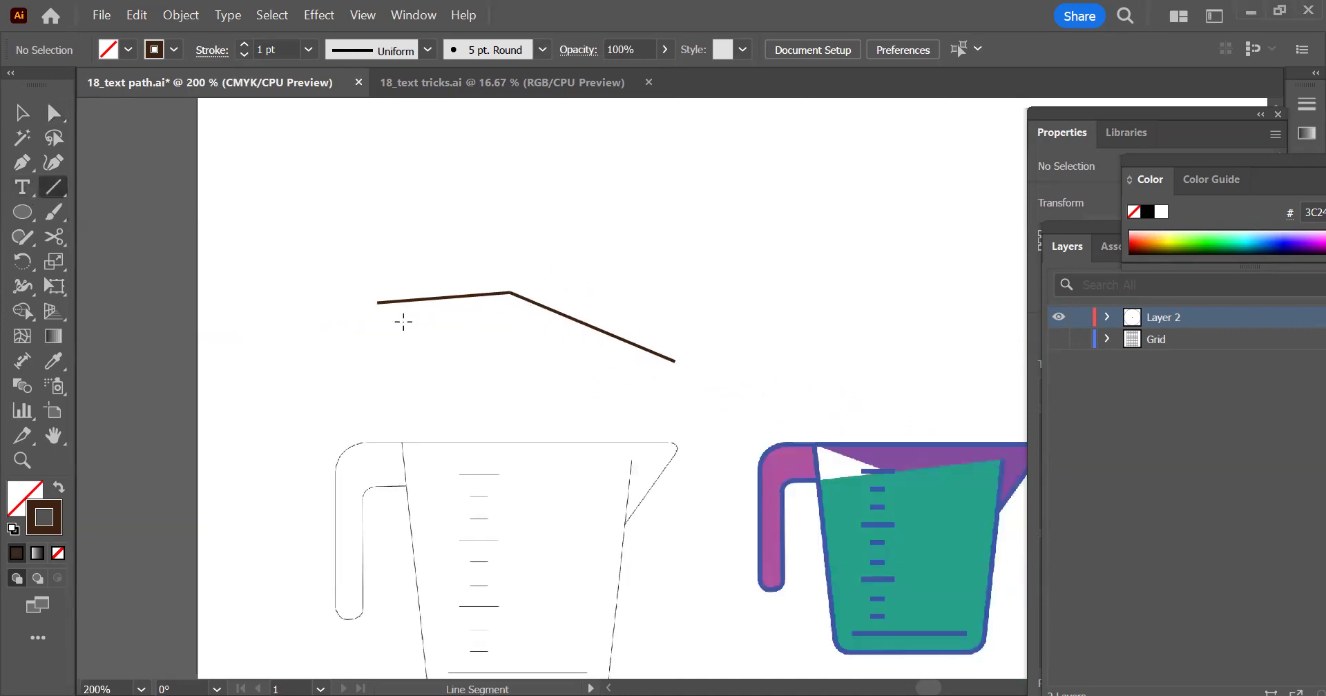
{"action": "left_click_drag", "start_coordinate": [377, 302], "coordinate": [670, 359]}
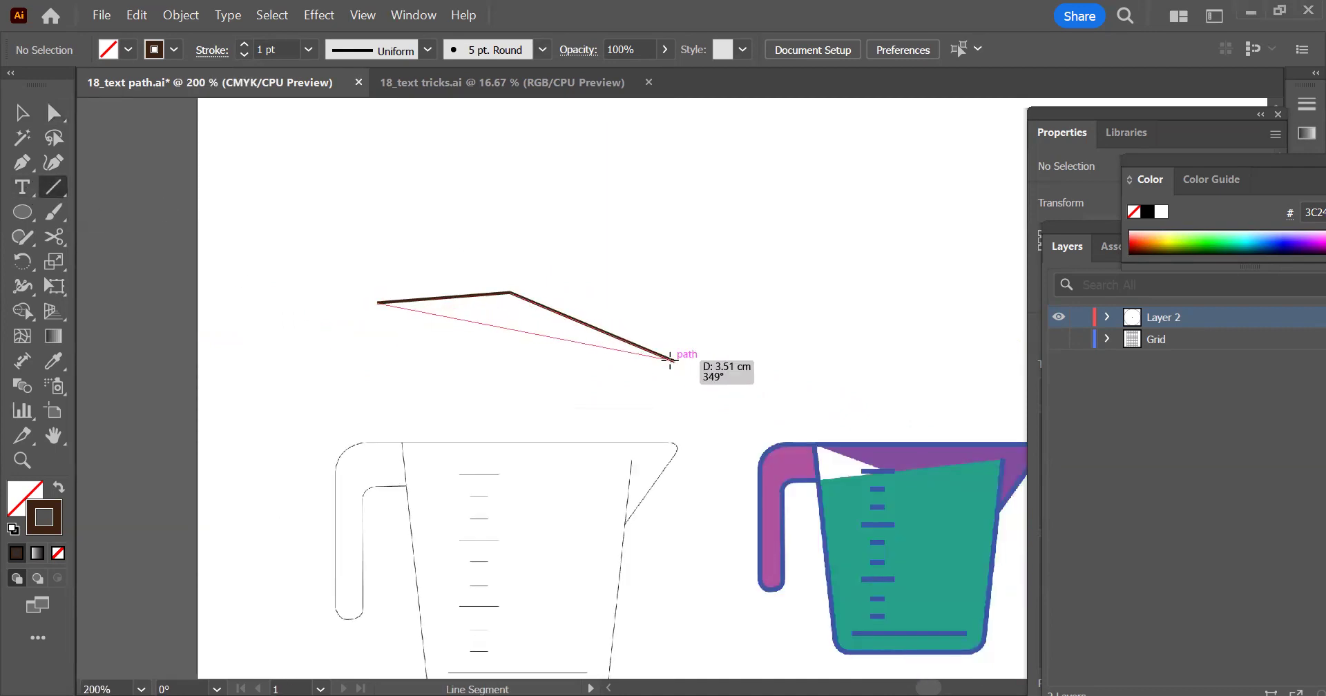
Select the three lines of the triangle and merge their enclosed area into one shape with the Shape Builder tool
{"action": "left_click", "coordinate": [19, 110]}
{"action": "left_click", "coordinate": [416, 246]}
{"action": "left_click_drag", "start_coordinate": [553, 236], "coordinate": [174, 324]}
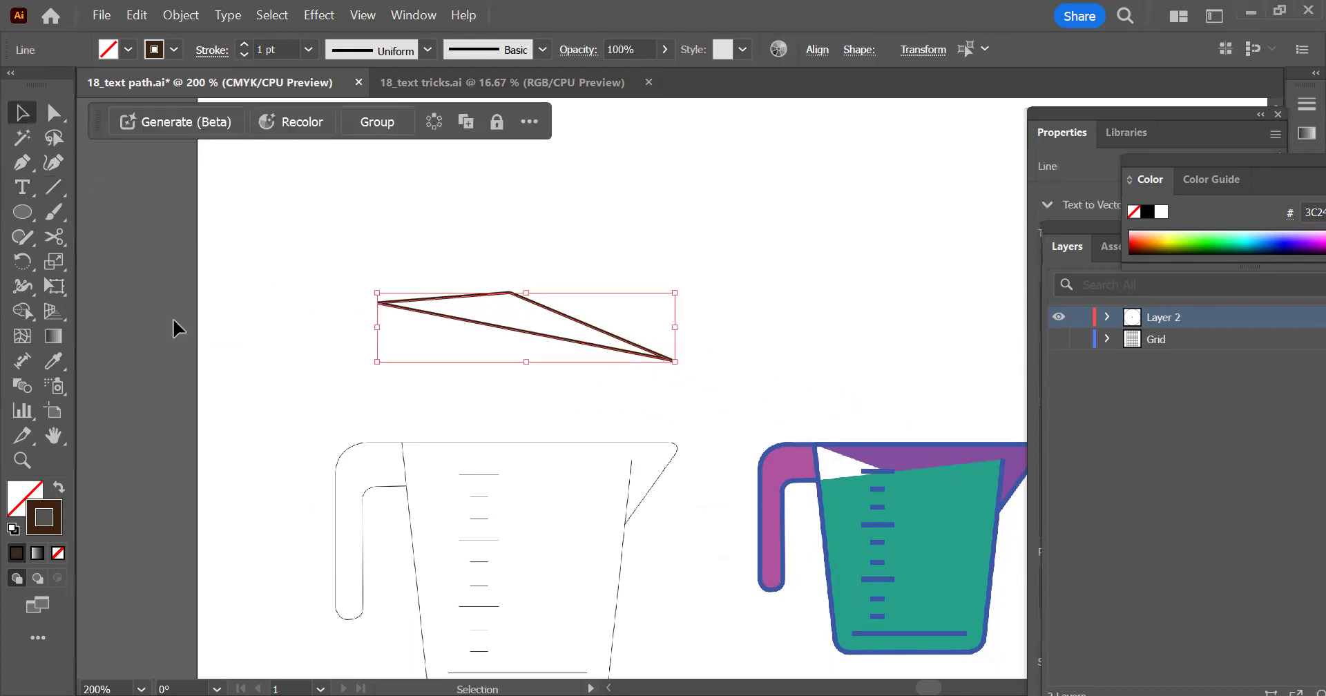
{"action": "left_click", "coordinate": [21, 310]}
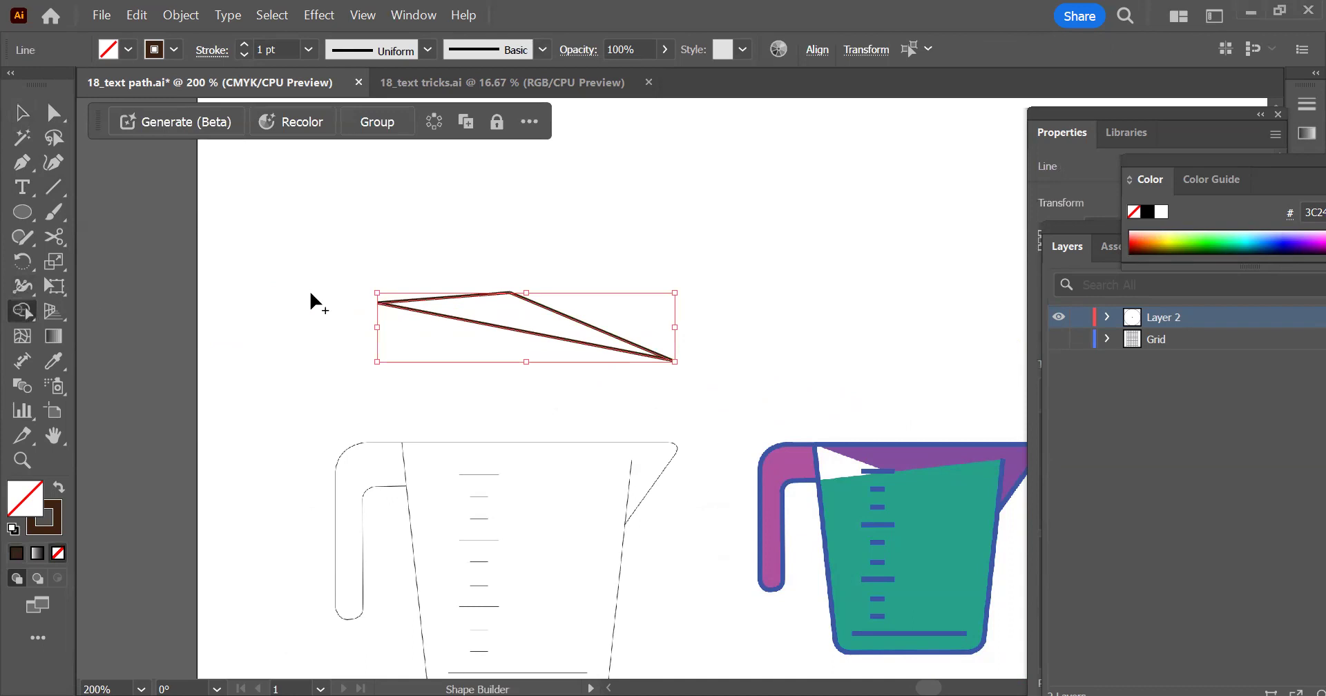
{"action": "left_click", "coordinate": [509, 317]}
{"action": "key", "text": "v"}
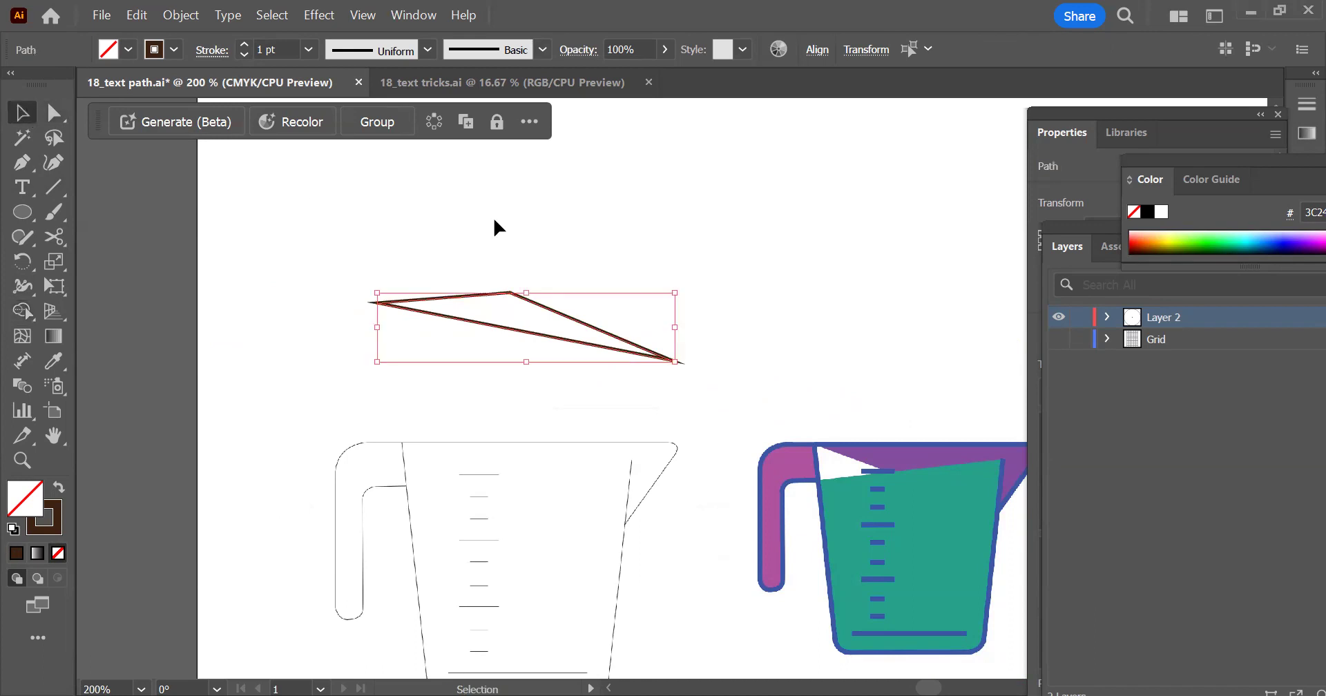
Select the merged triangle, expand Layer 2 to inspect its paths, and move the triangle up from its original place
{"action": "left_click", "coordinate": [515, 326]}
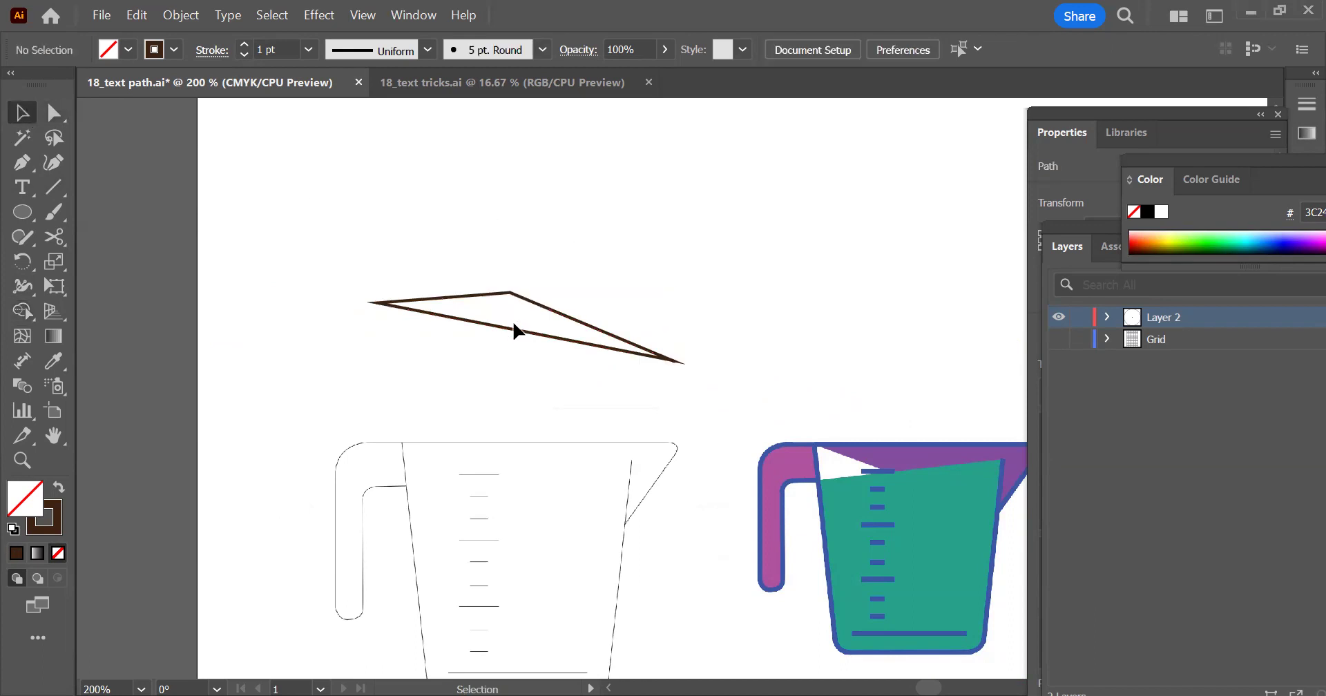
{"action": "left_click", "coordinate": [59, 487]}
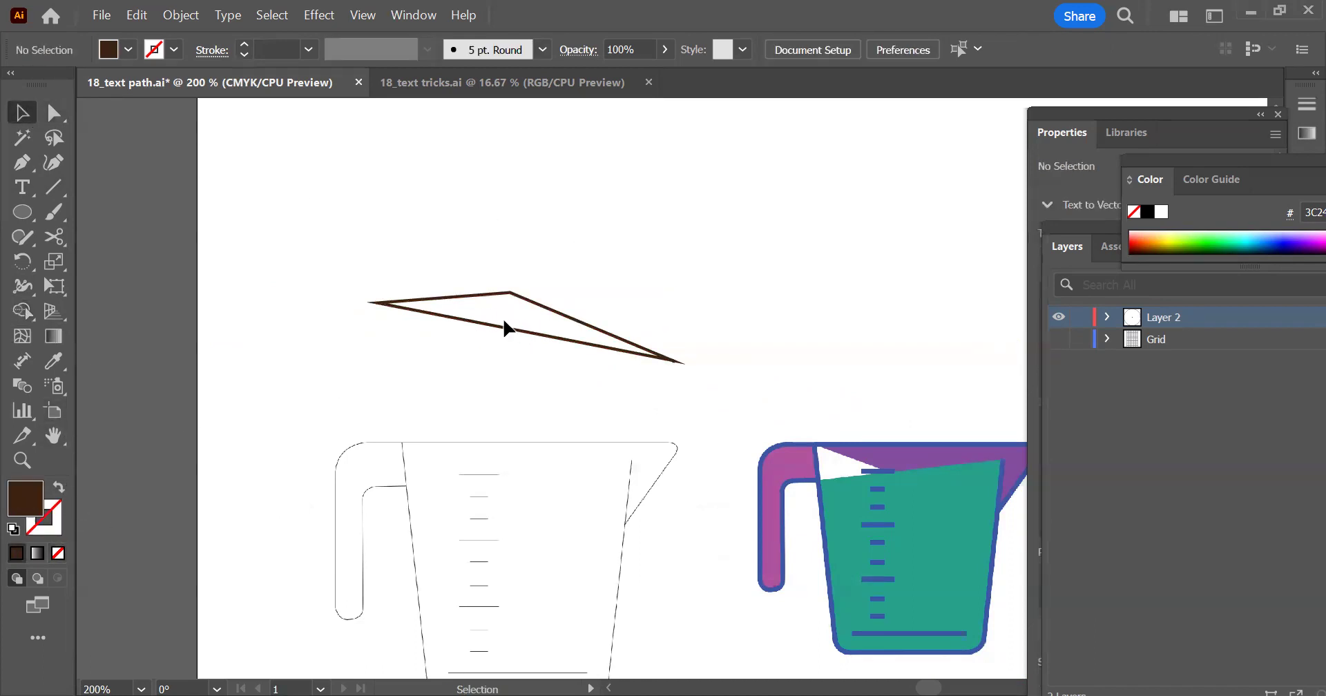
{"action": "left_click", "coordinate": [515, 295]}
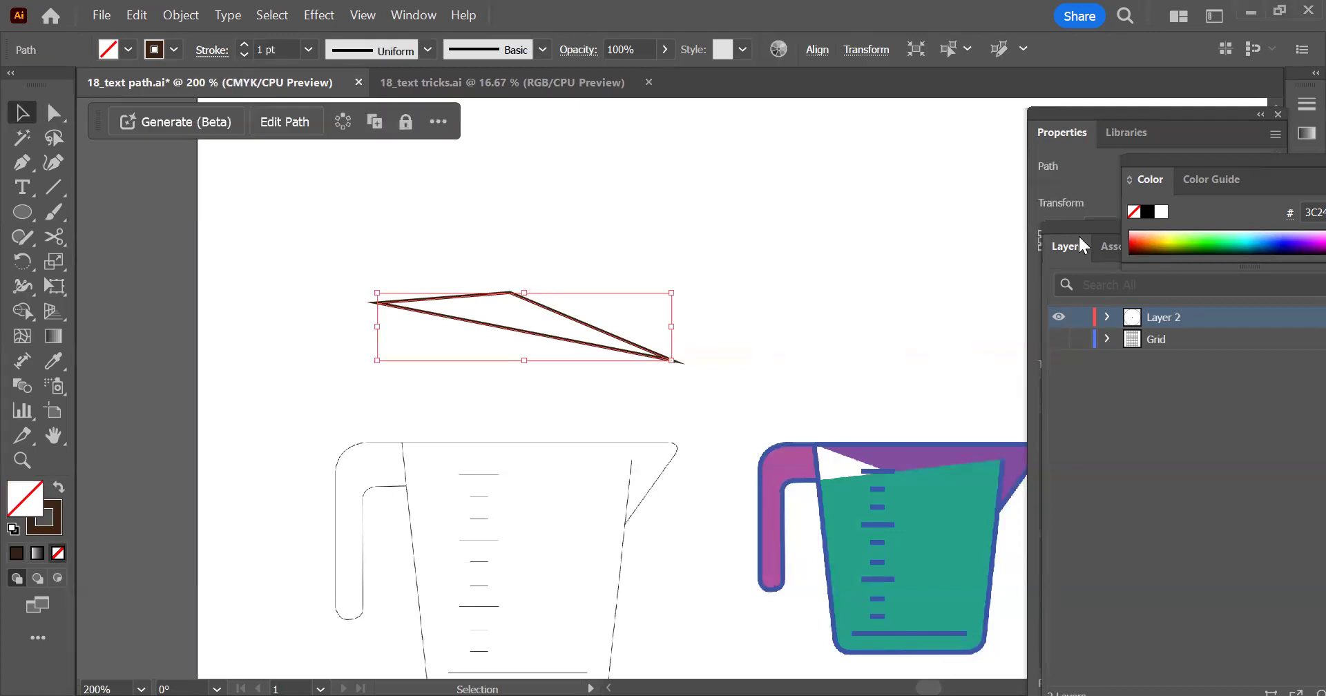
{"action": "left_click", "coordinate": [1108, 318]}
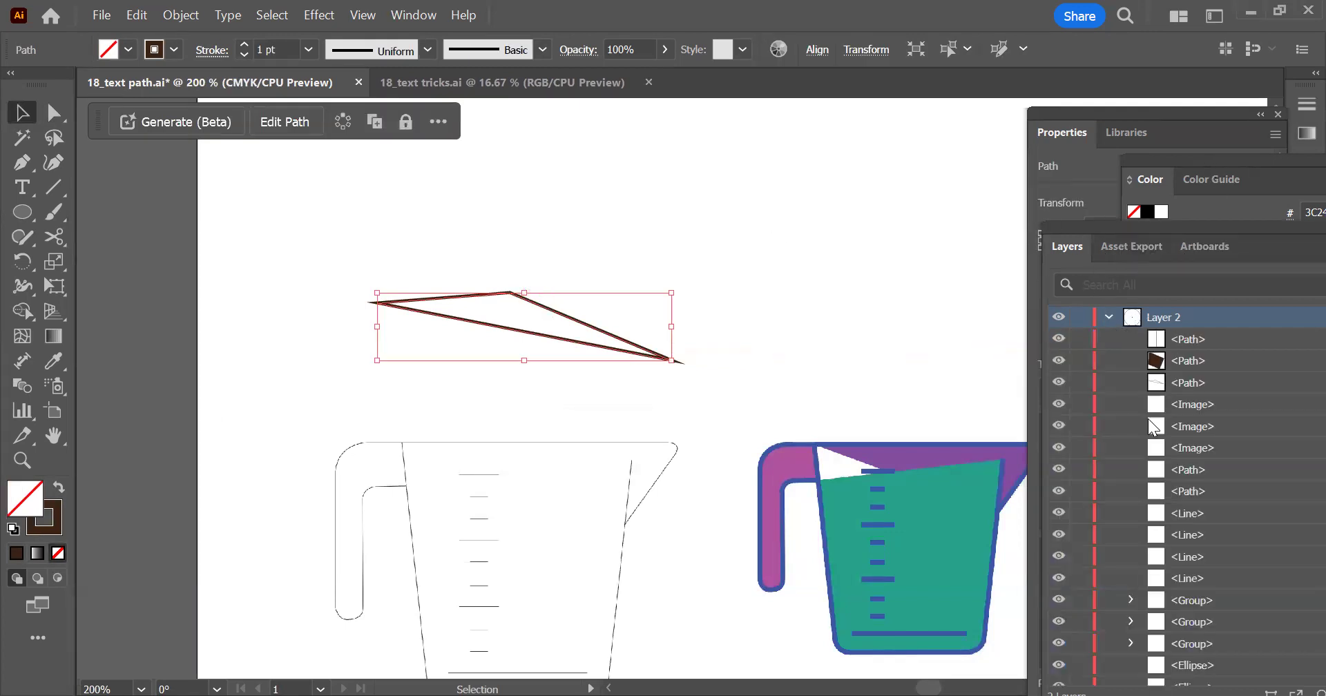
{"action": "left_click", "coordinate": [1192, 366]}
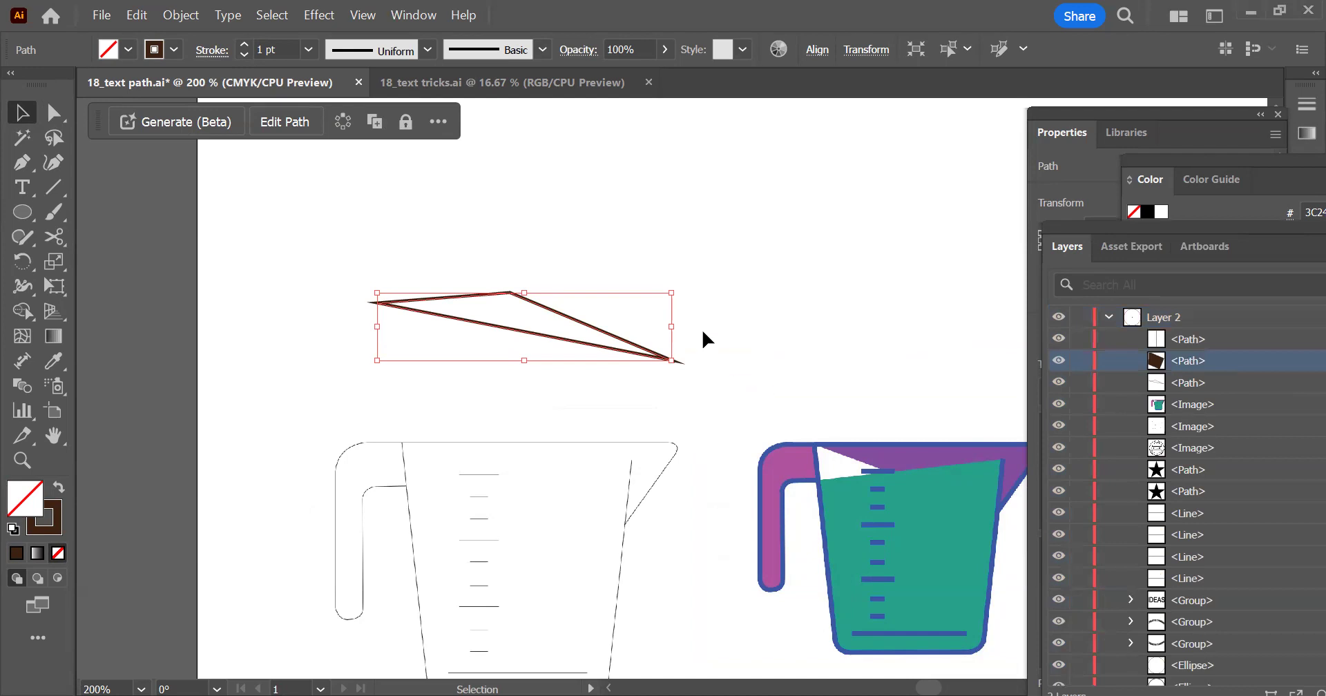
{"action": "left_click_drag", "start_coordinate": [604, 339], "coordinate": [639, 257]}
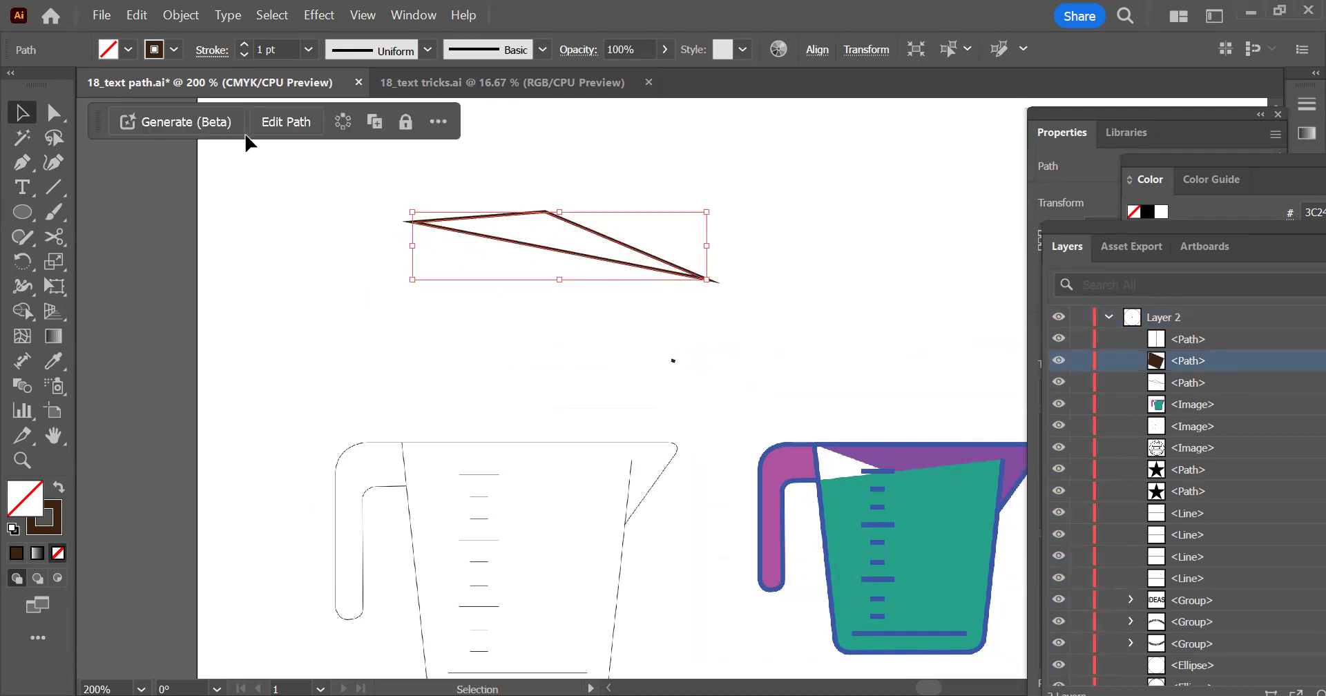
Swap the triangle's fill and stroke to fill it dark brown, and delete the leftover fragments below it
{"action": "left_click", "coordinate": [58, 488]}
{"action": "left_click_drag", "start_coordinate": [744, 380], "coordinate": [372, 280]}
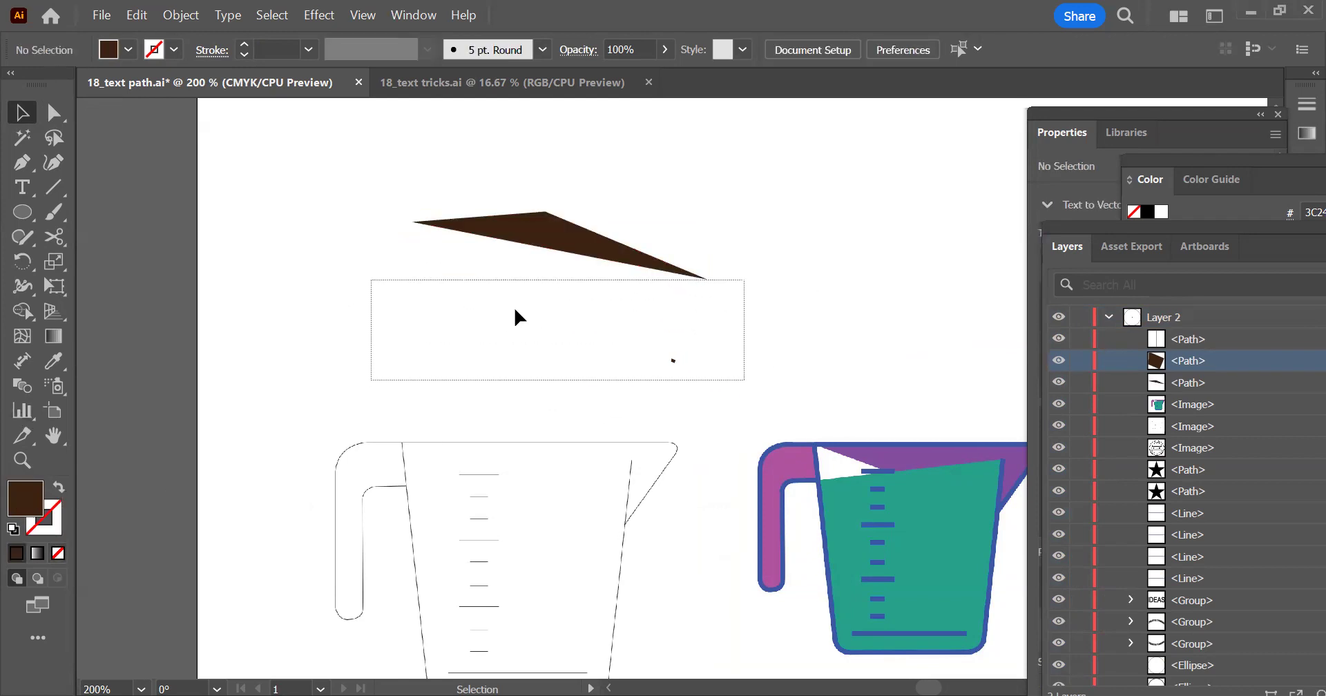
{"action": "left_click_drag", "start_coordinate": [694, 375], "coordinate": [628, 344]}
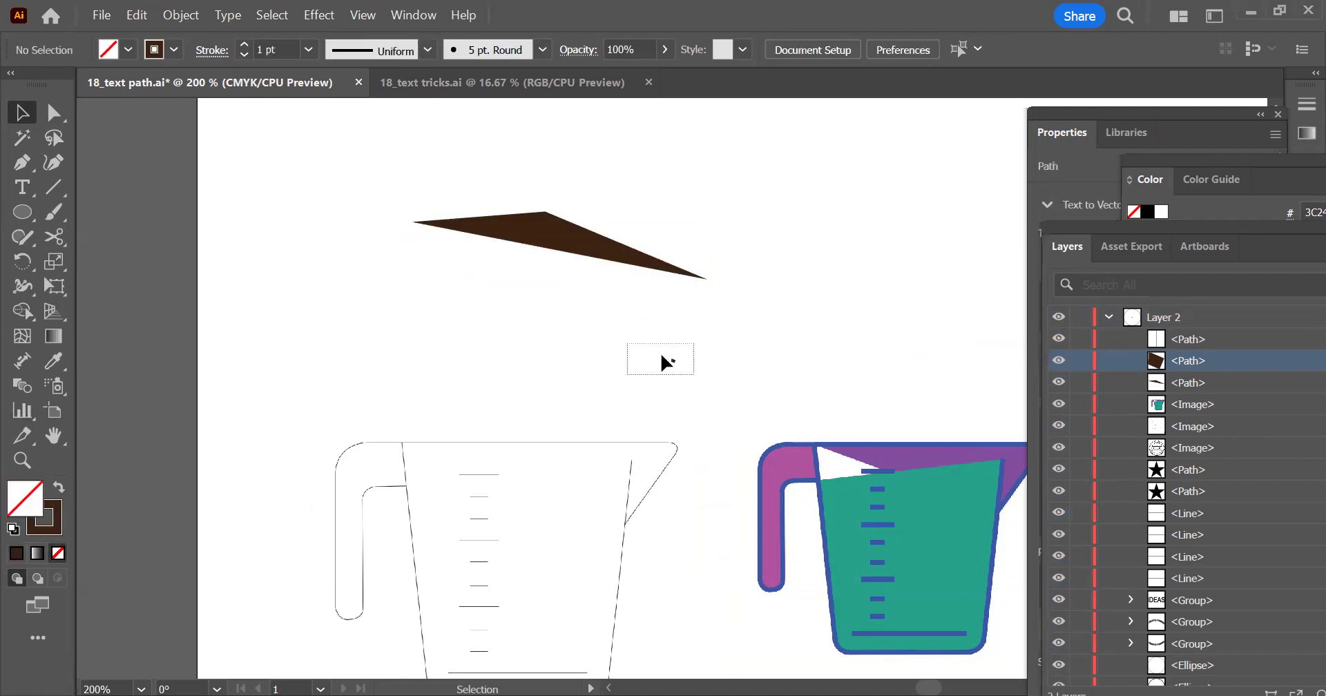
{"action": "key", "text": "Delete"}
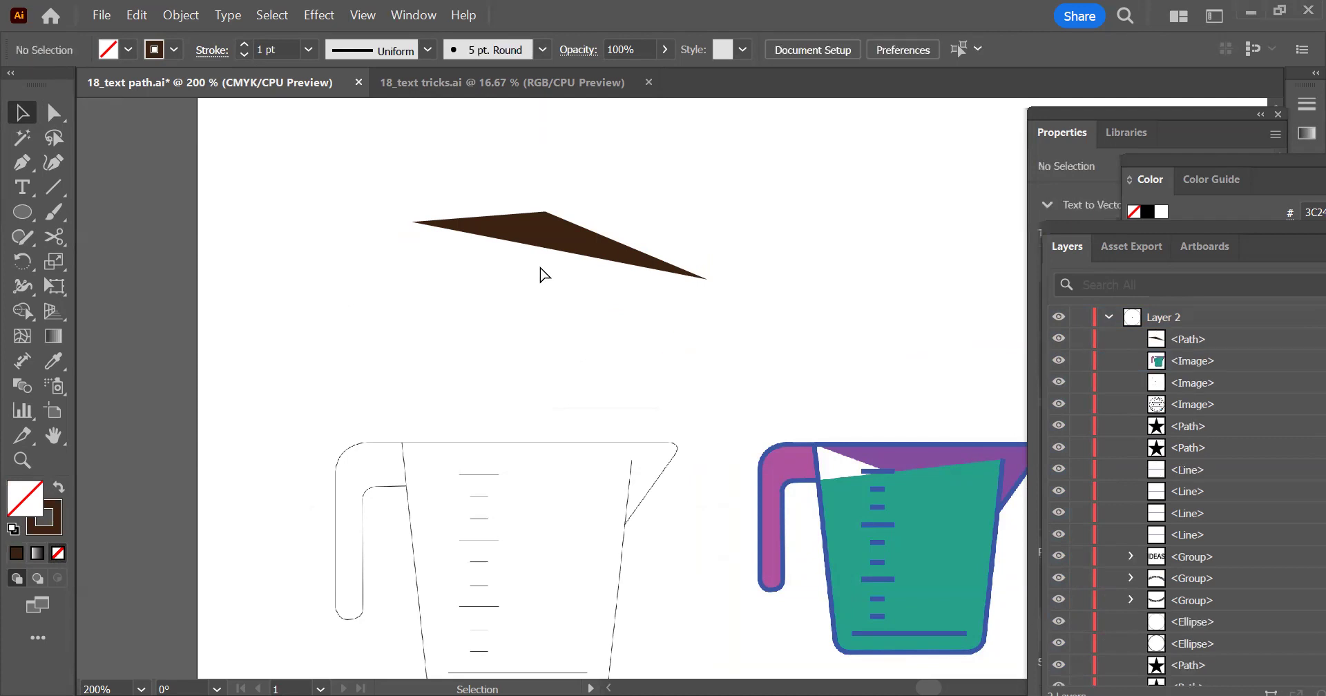
Undo the fragment deletion, fill swap, triangle move and Shape Builder merge, and inspect the upper corner of the separate lines
{"action": "key", "text": "ctrl+z"}
{"action": "key", "text": "ctrl+z"}
{"action": "key", "text": "ctrl+z"}
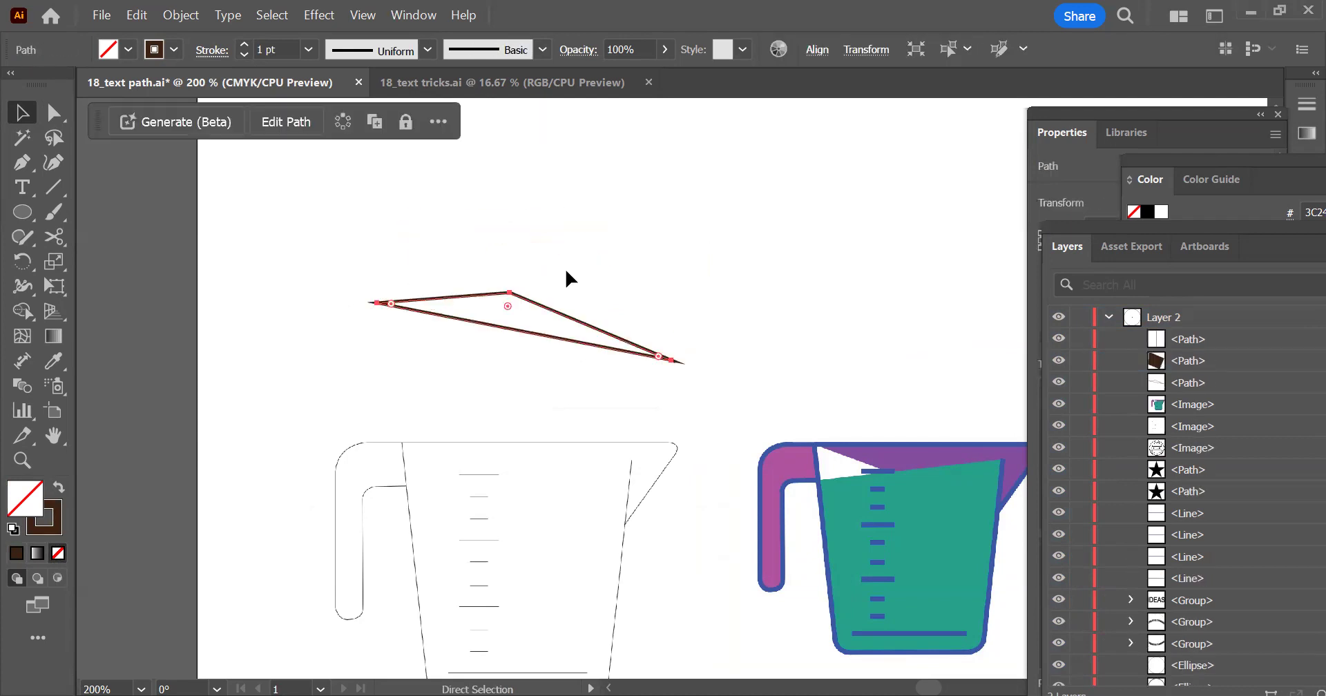
{"action": "key", "text": "ctrl+z"}
{"action": "left_click", "coordinate": [515, 323]}
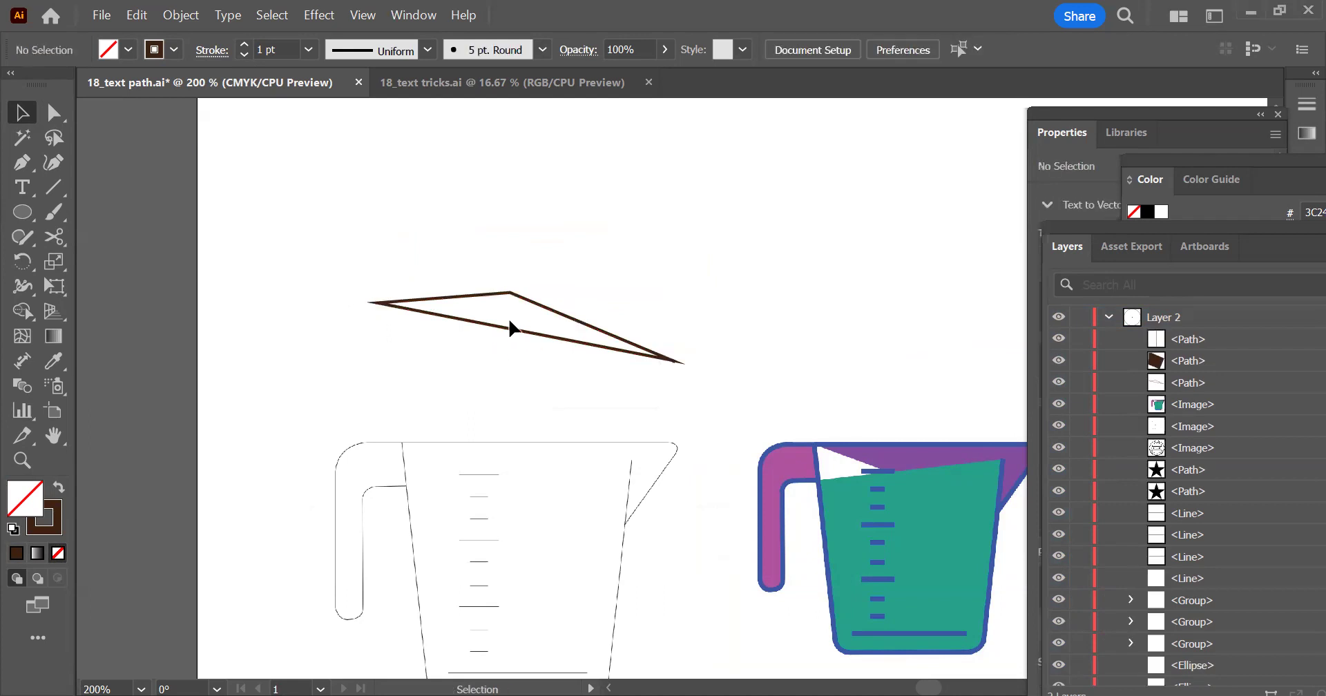
{"action": "scroll", "coordinate": [518, 297], "scroll_direction": "up", "scroll_amount": 6}
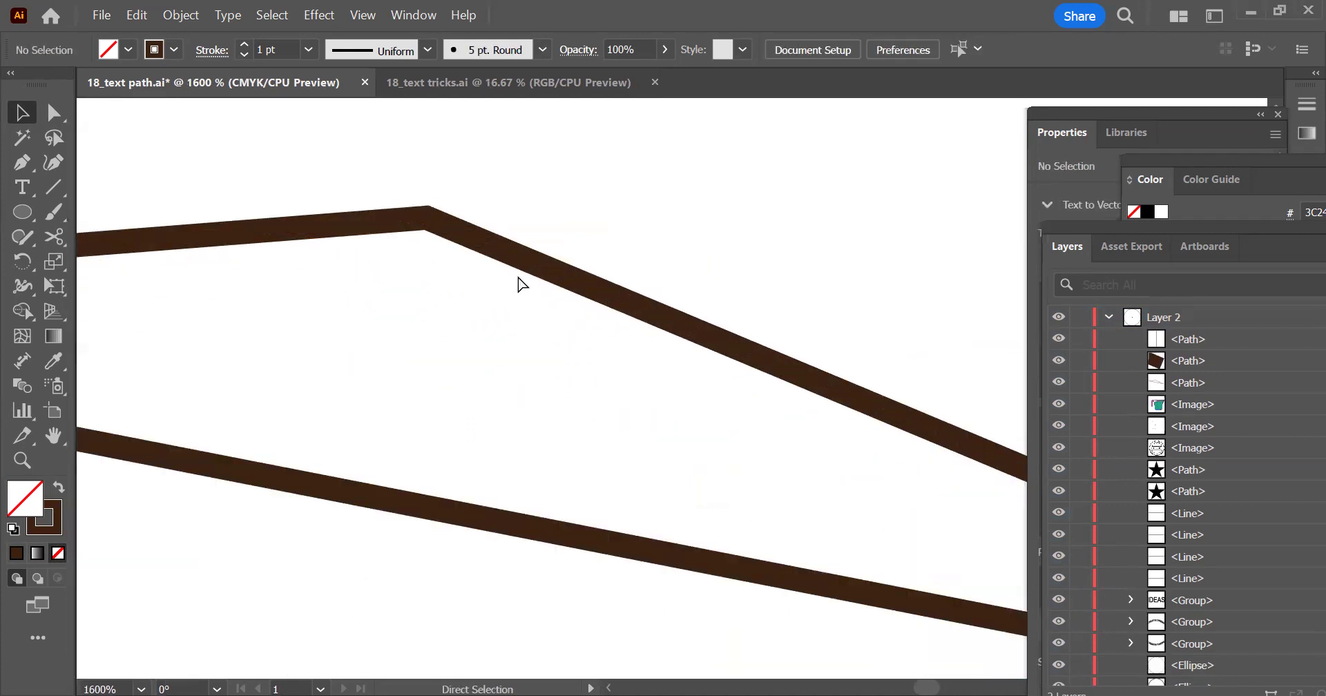
{"action": "left_click", "coordinate": [432, 219]}
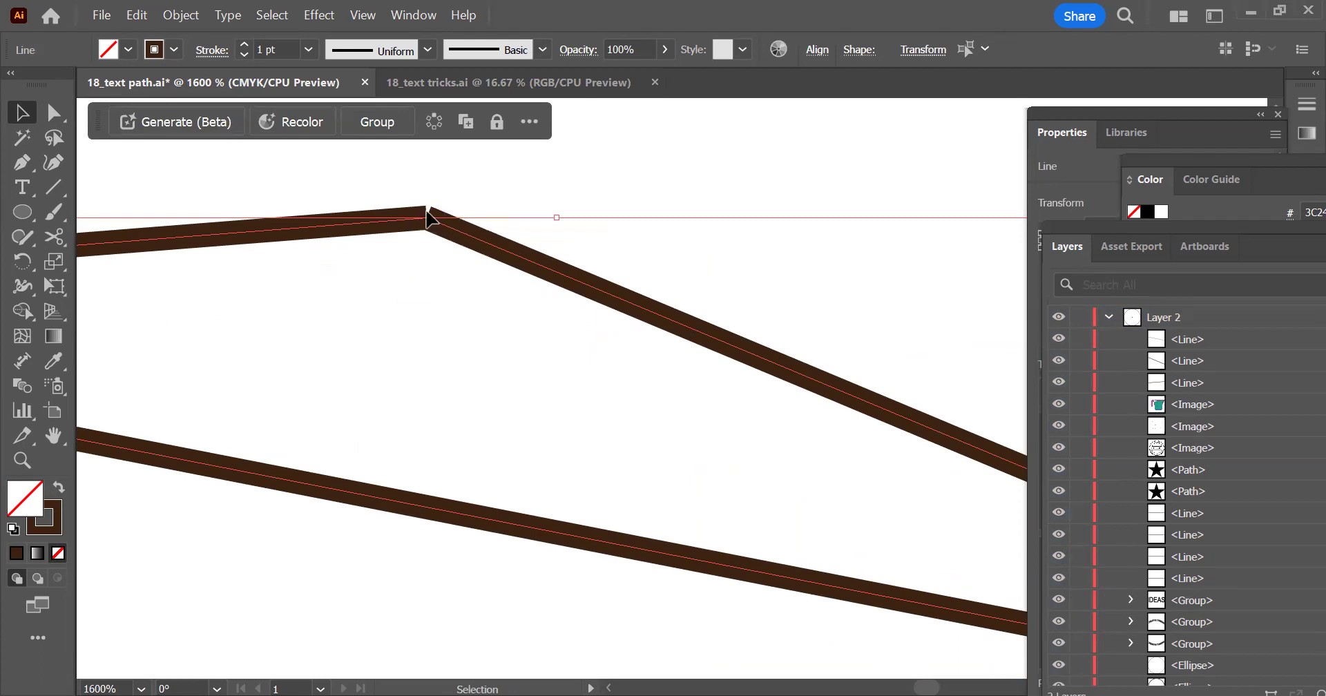
{"action": "scroll", "coordinate": [428, 217], "scroll_direction": "up", "scroll_amount": 2}
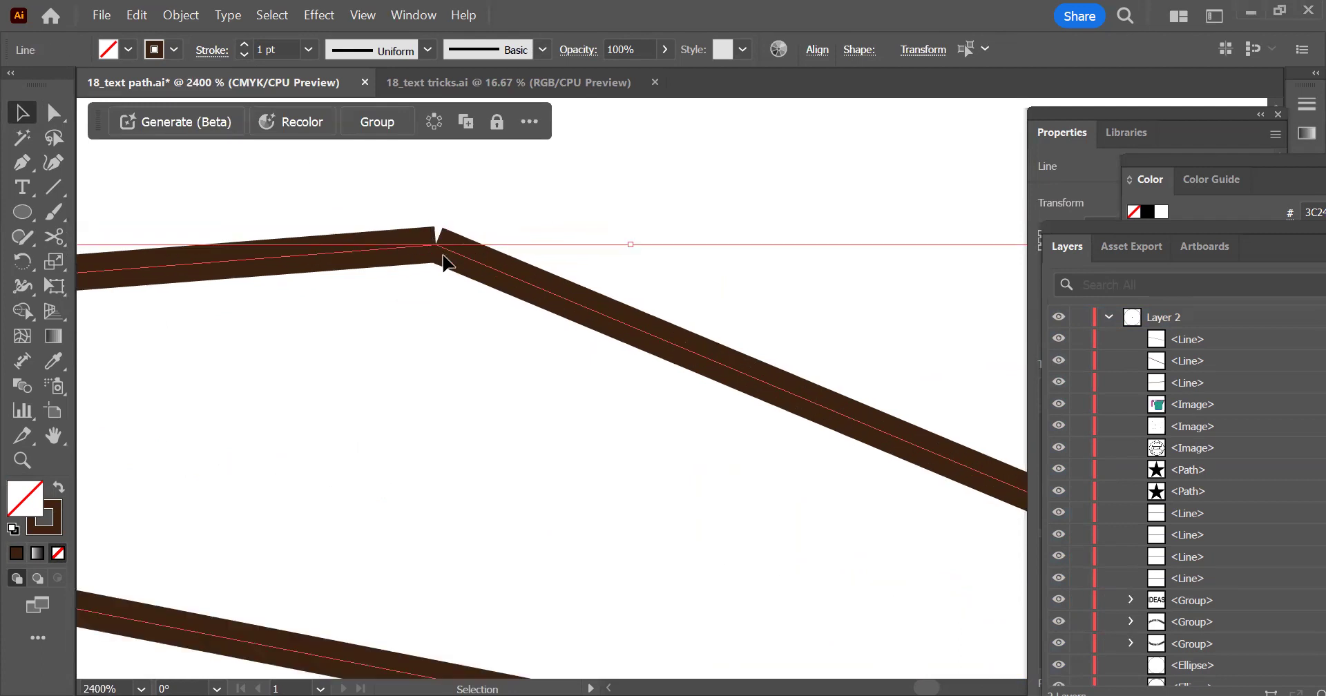
Redo the Shape Builder merge to compare the triangle's upper corner, and undo the merge again
{"action": "left_click", "coordinate": [118, 17]}
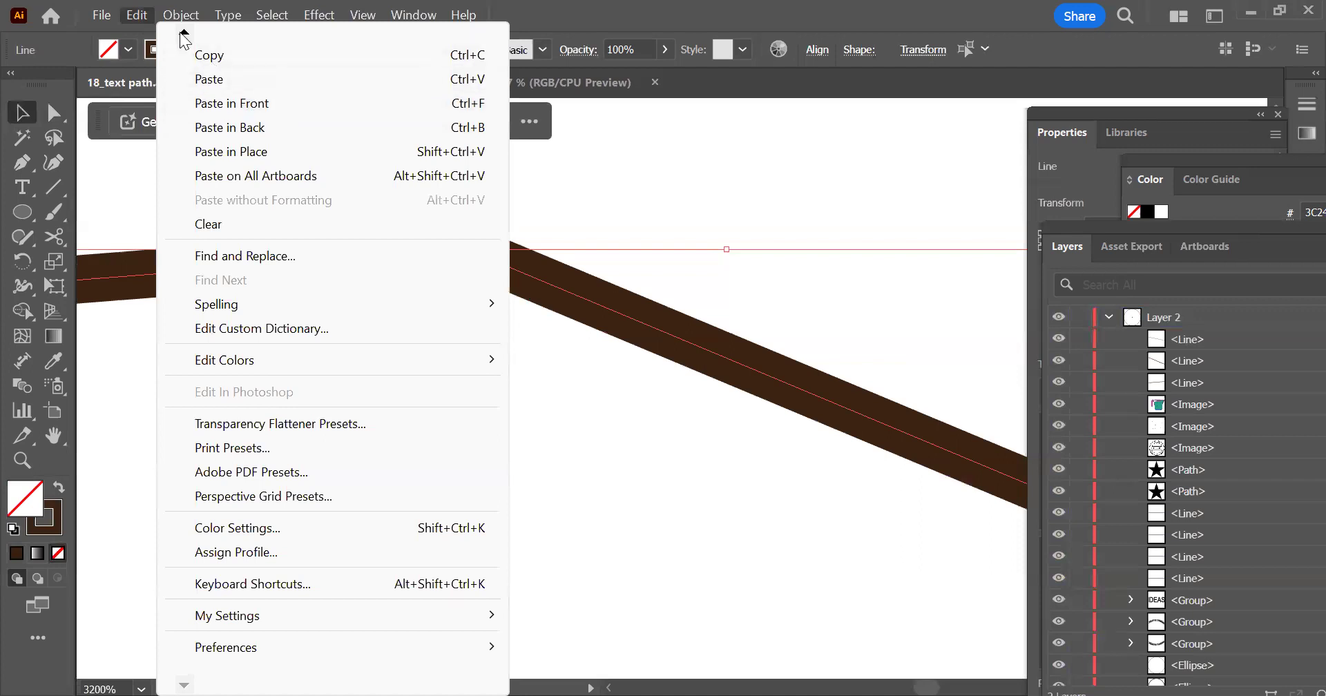
{"action": "mouse_move", "coordinate": [182, 32]}
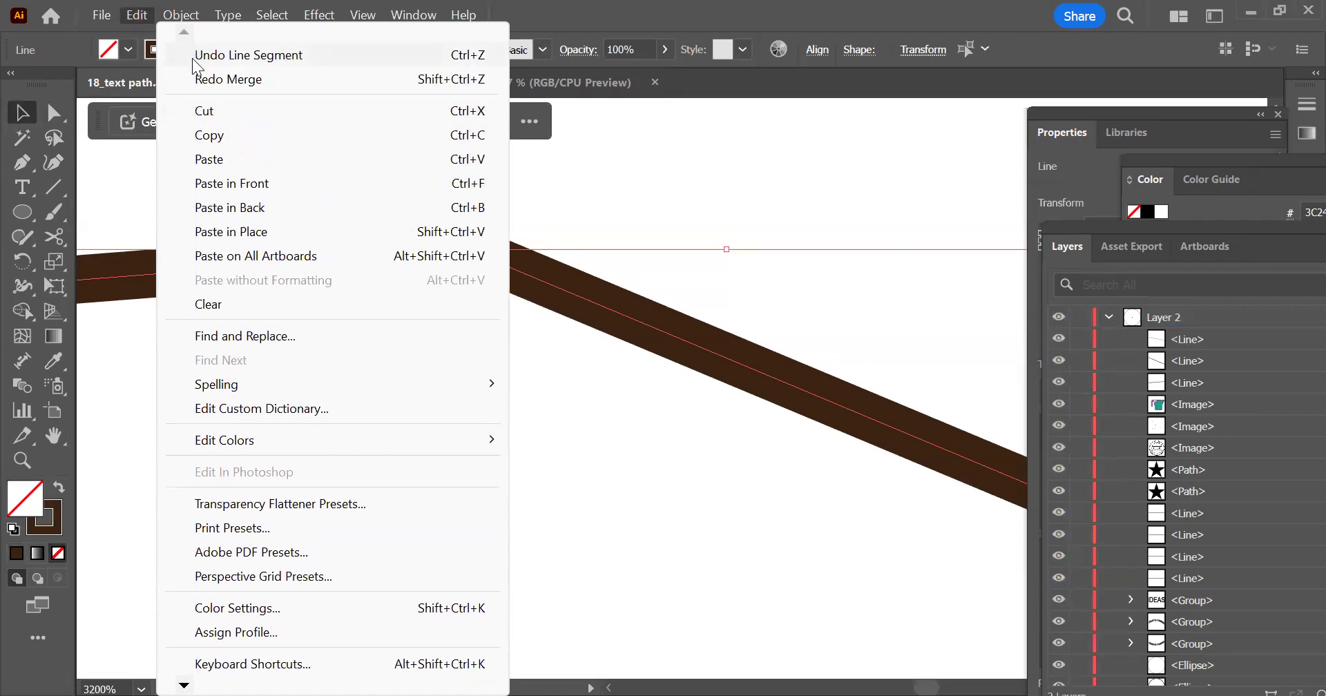
{"action": "left_click", "coordinate": [247, 80]}
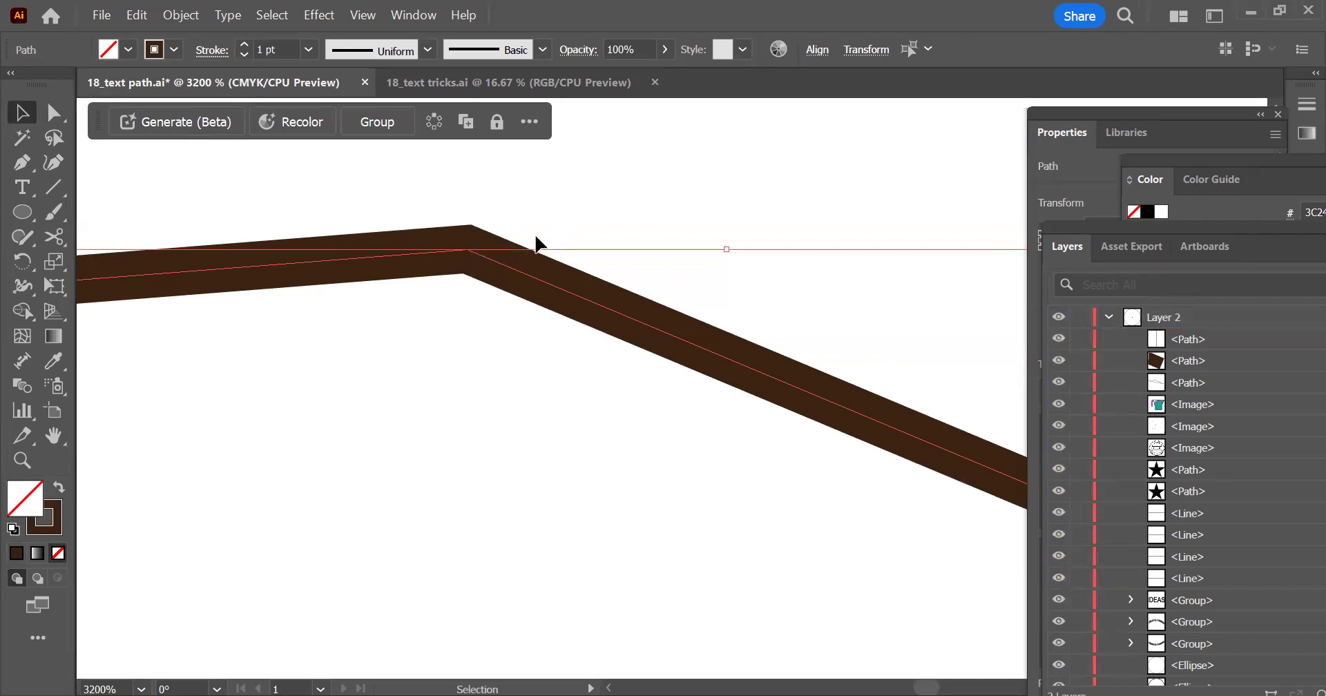
{"action": "key", "text": "ctrl+z"}
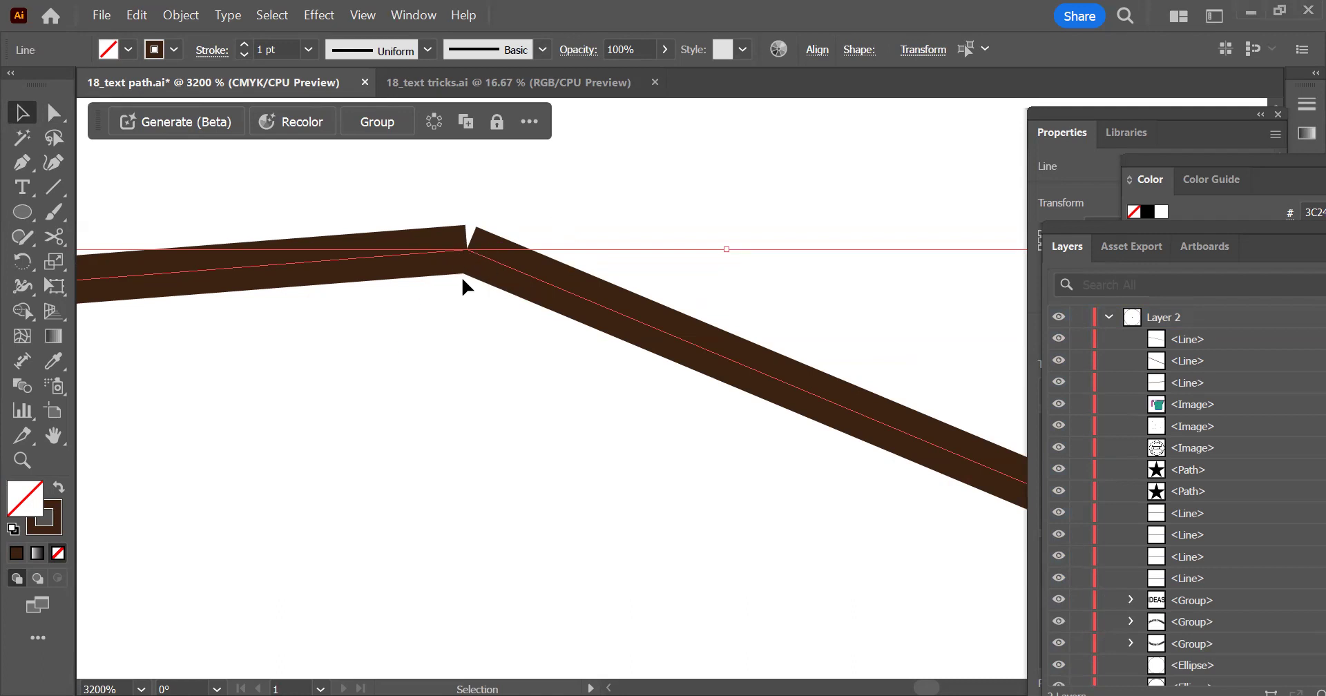
Join the two line segments that meet at the upper corner into one path
{"action": "mouse_move", "coordinate": [642, 168]}
{"action": "left_mouse_down"}
{"action": "mouse_move", "coordinate": [347, 332]}
{"action": "mouse_move", "coordinate": [379, 352]}
{"action": "left_mouse_up"}
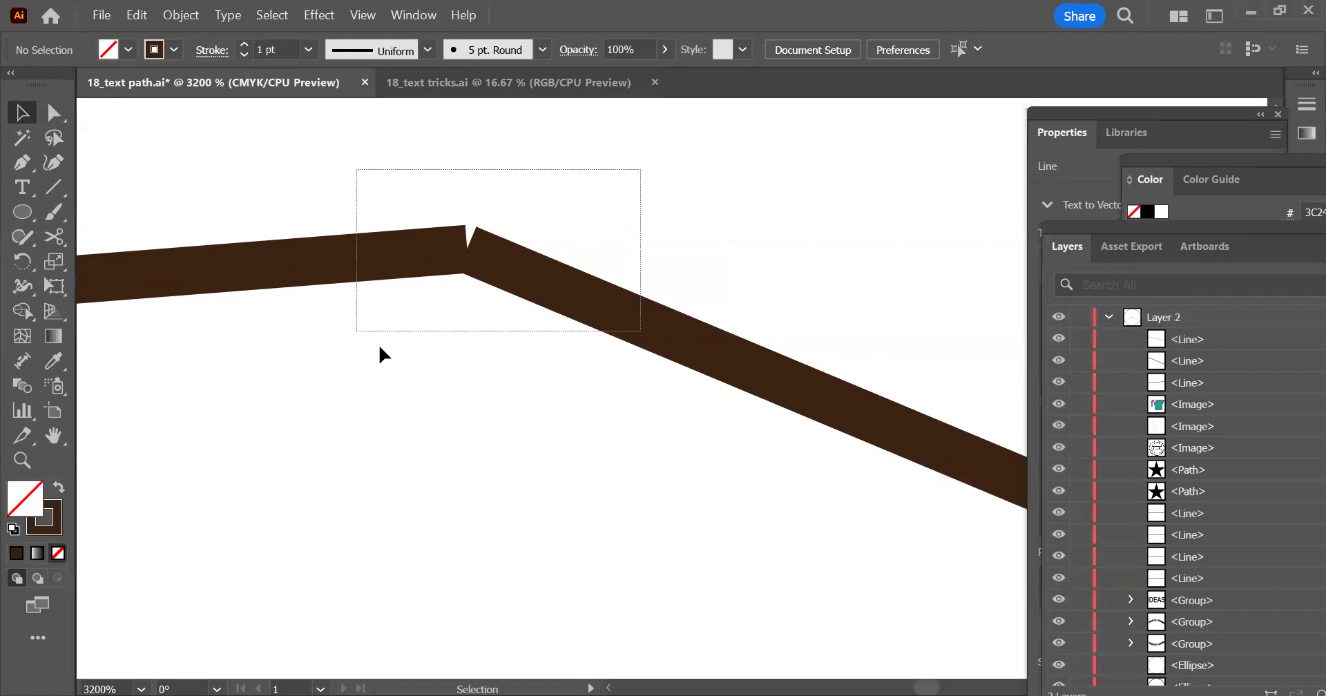
{"action": "right_click", "coordinate": [502, 269]}
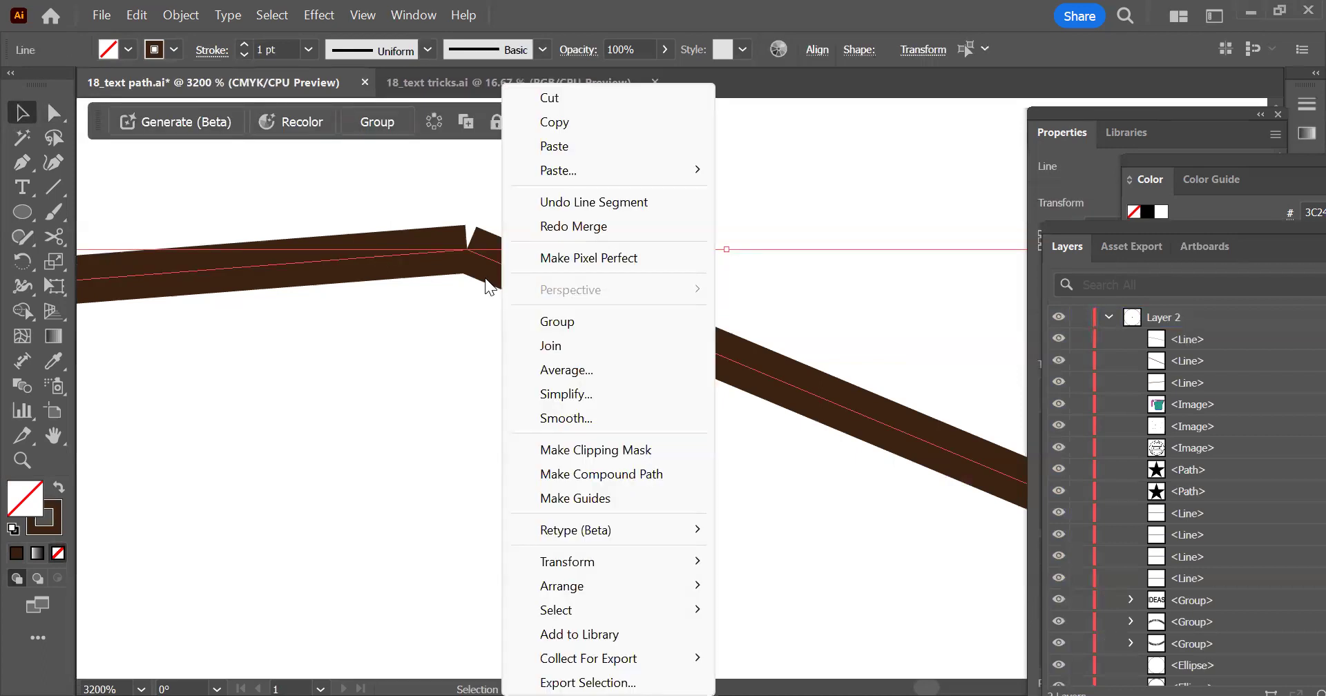
{"action": "left_click", "coordinate": [566, 349]}
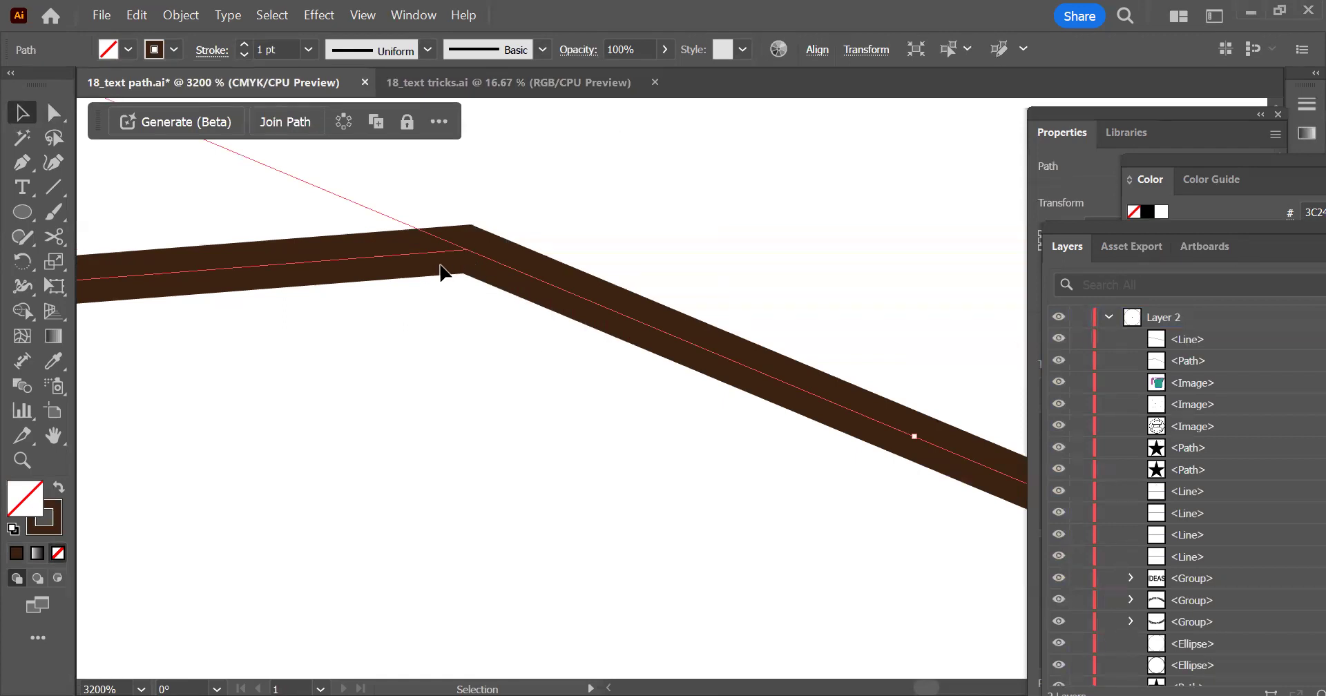
{"action": "scroll", "coordinate": [566, 307], "scroll_direction": "down", "scroll_amount": 6}
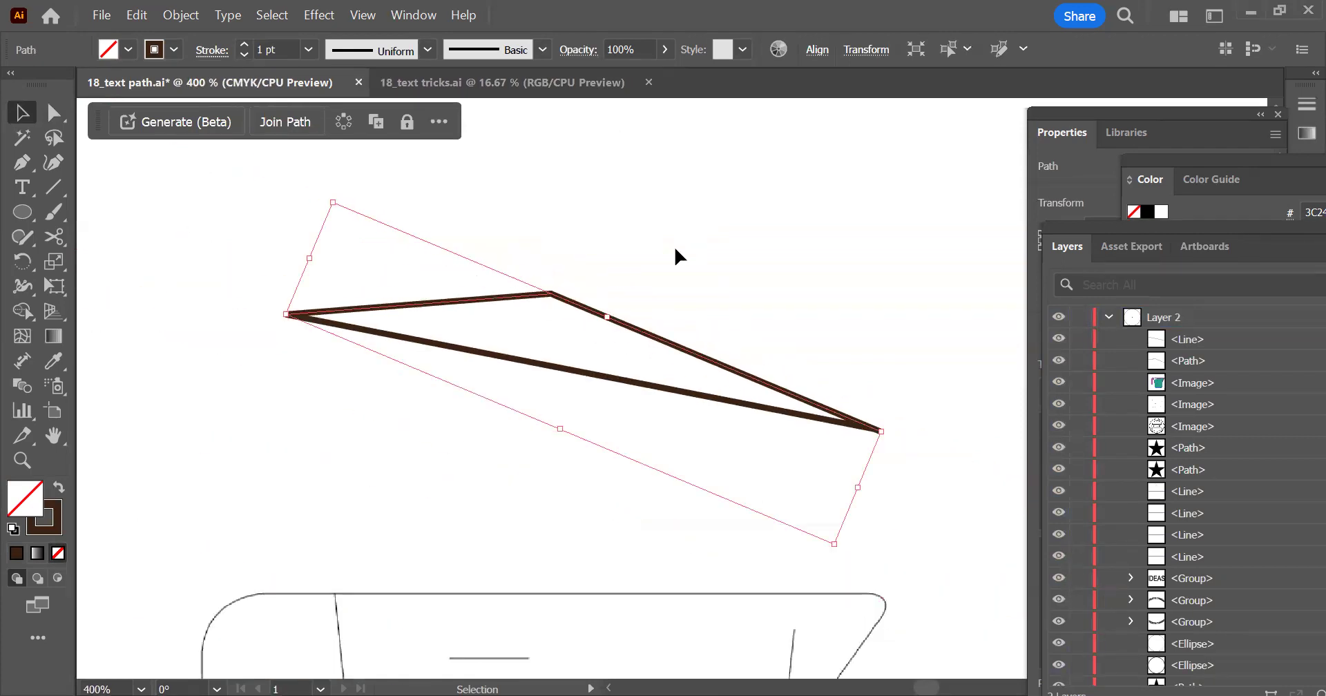
Move the joined path up off the lower line and return it to its original place
{"action": "left_click", "coordinate": [575, 308]}
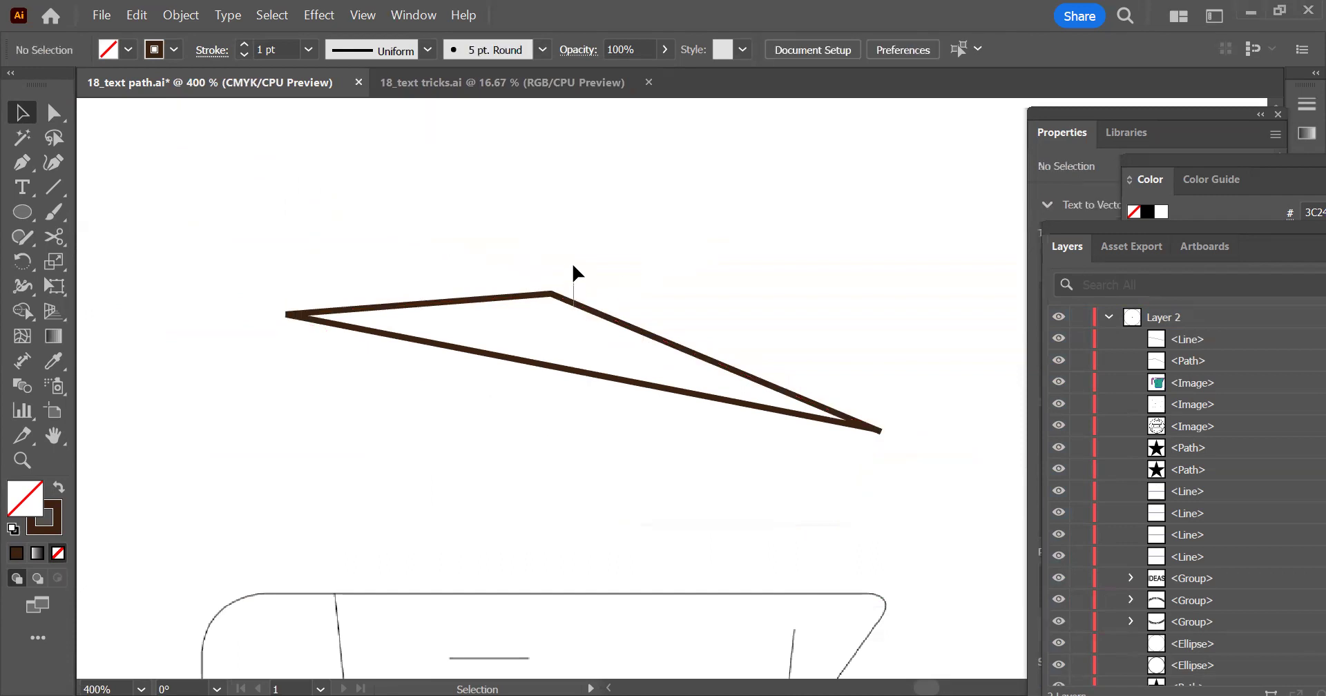
{"action": "left_click_drag", "start_coordinate": [587, 312], "coordinate": [632, 335]}
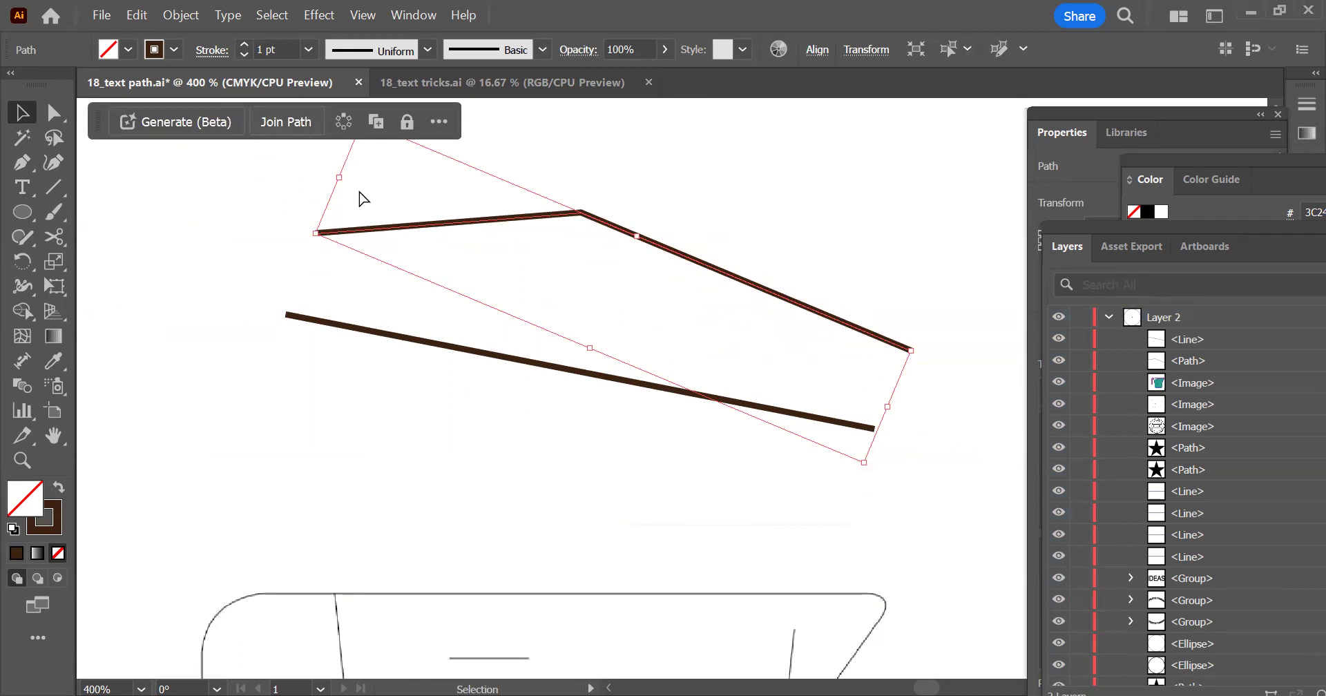
{"action": "left_click_drag", "start_coordinate": [364, 226], "coordinate": [343, 296]}
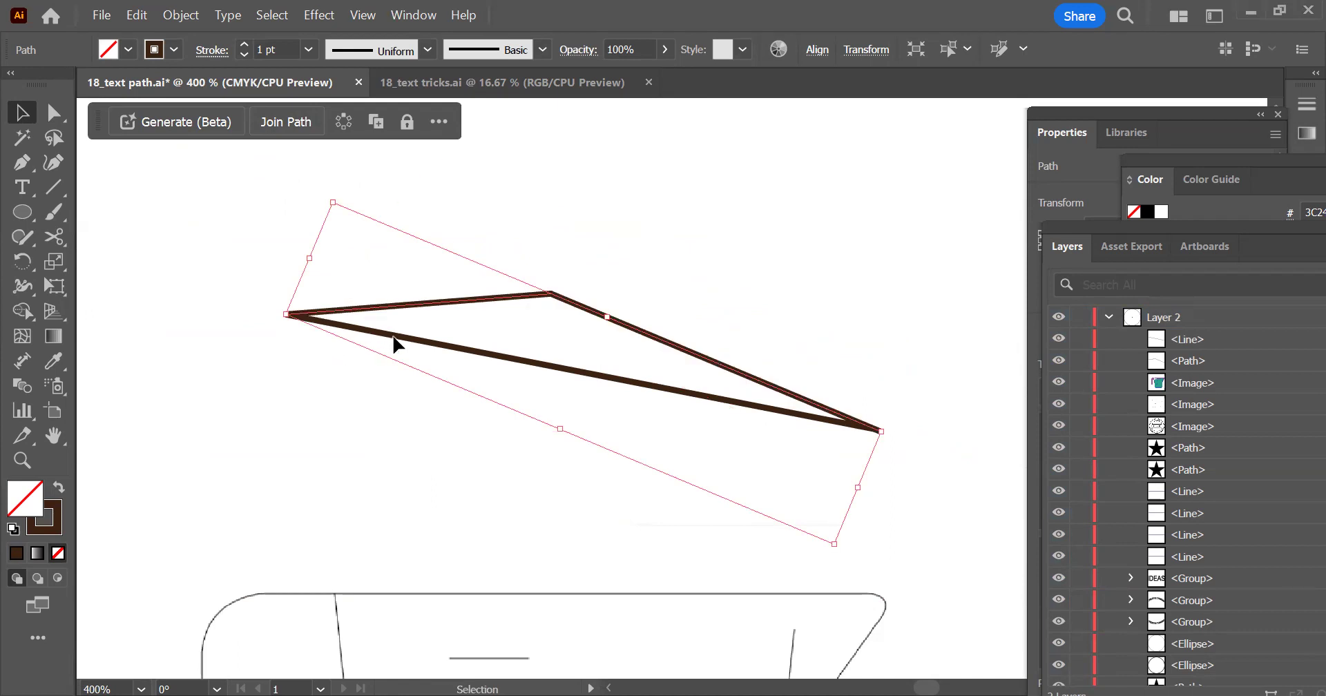
Shift the lower line about 0.8 cm right and 0.05 cm up so its left end touches the upper segment
{"action": "left_click", "coordinate": [360, 373]}
{"action": "left_click", "coordinate": [280, 318]}
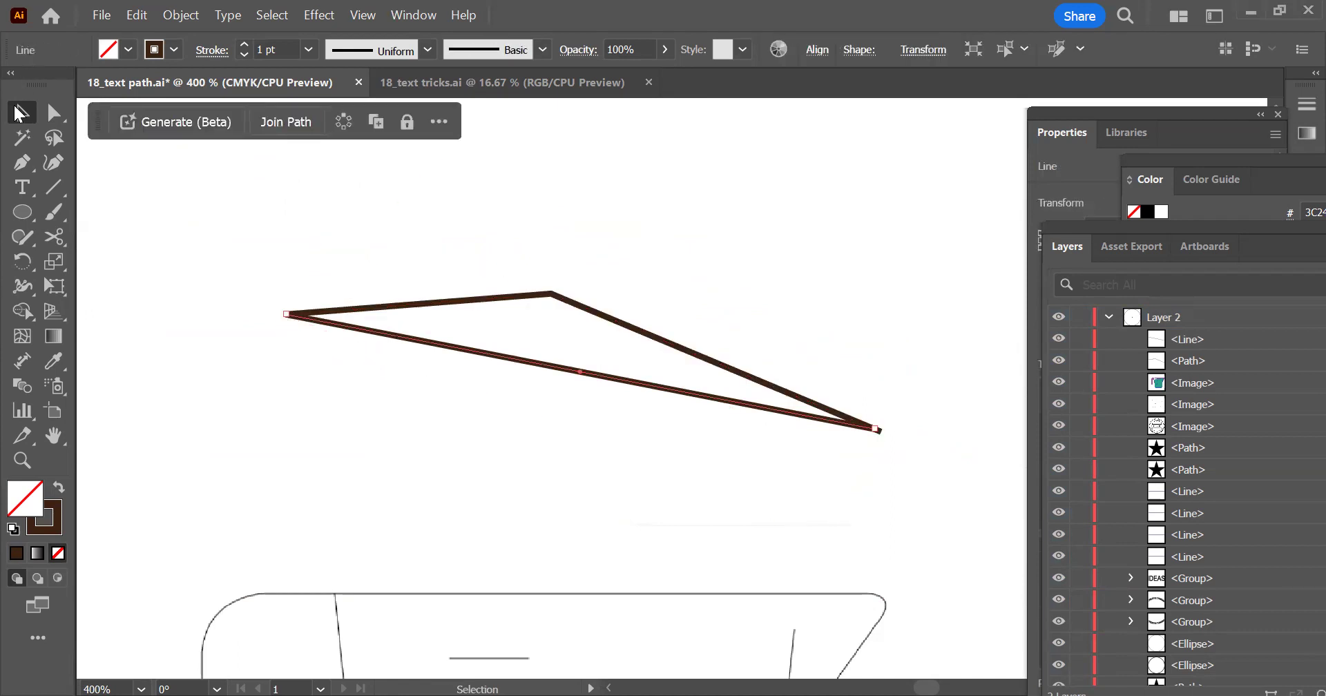
{"action": "left_click", "coordinate": [53, 111]}
{"action": "left_click_drag", "start_coordinate": [283, 319], "coordinate": [524, 407]}
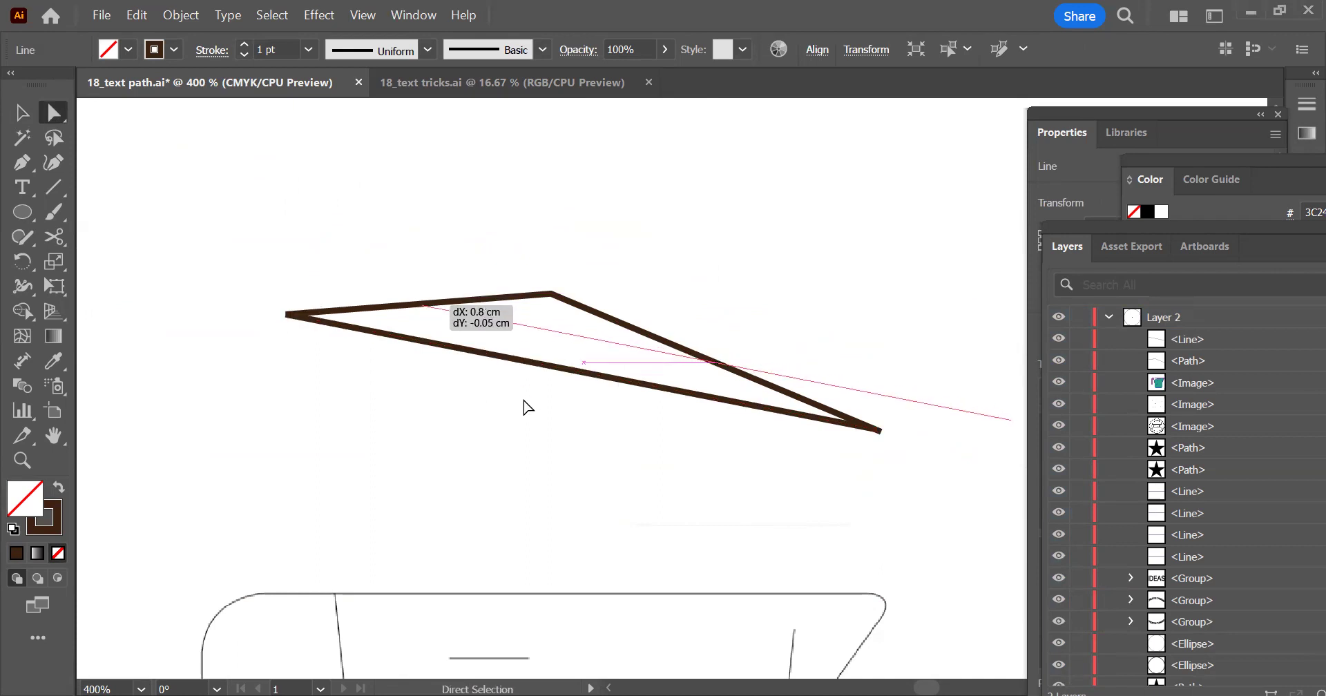
Snap the shifted line's left end onto the upper path, moving it about 0.02 cm left and 0.01 cm up
{"action": "left_click", "coordinate": [607, 382]}
{"action": "left_click_drag", "start_coordinate": [784, 176], "coordinate": [397, 436]}
{"action": "left_click", "coordinate": [23, 311]}
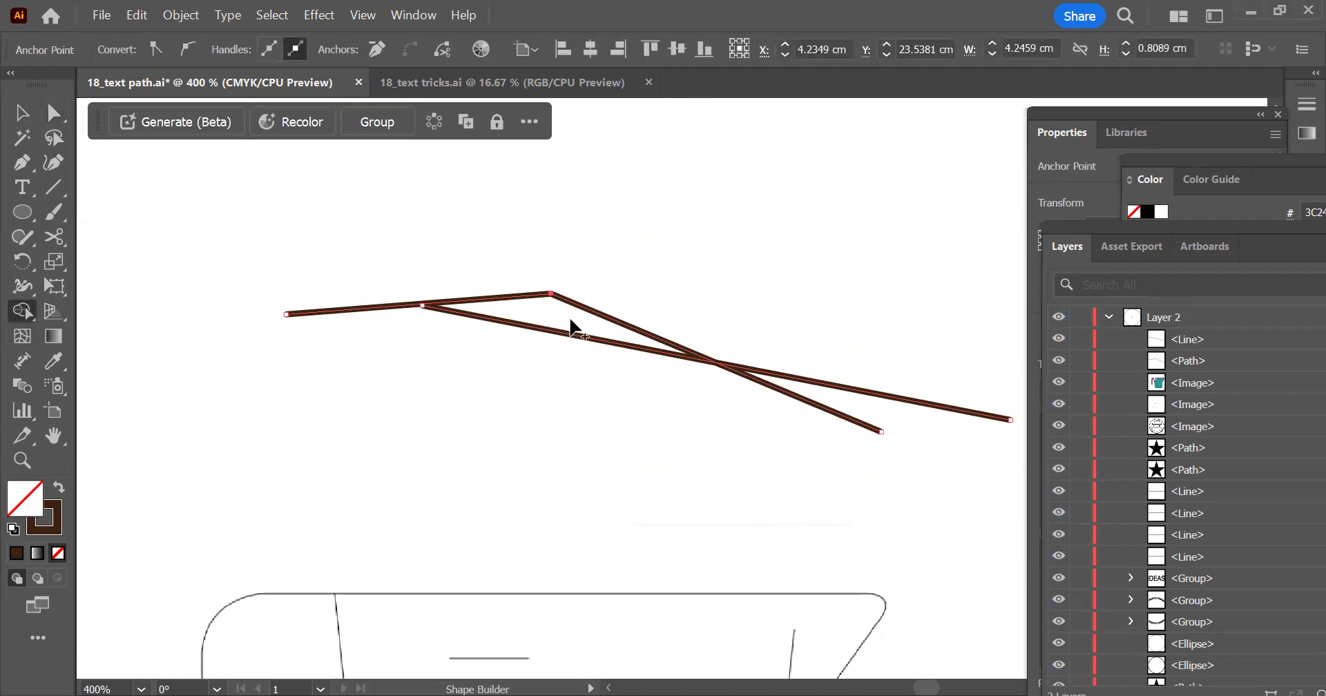
{"action": "key", "text": "backslash"}
{"action": "scroll", "coordinate": [405, 318], "scroll_direction": "up", "scroll_amount": 5}
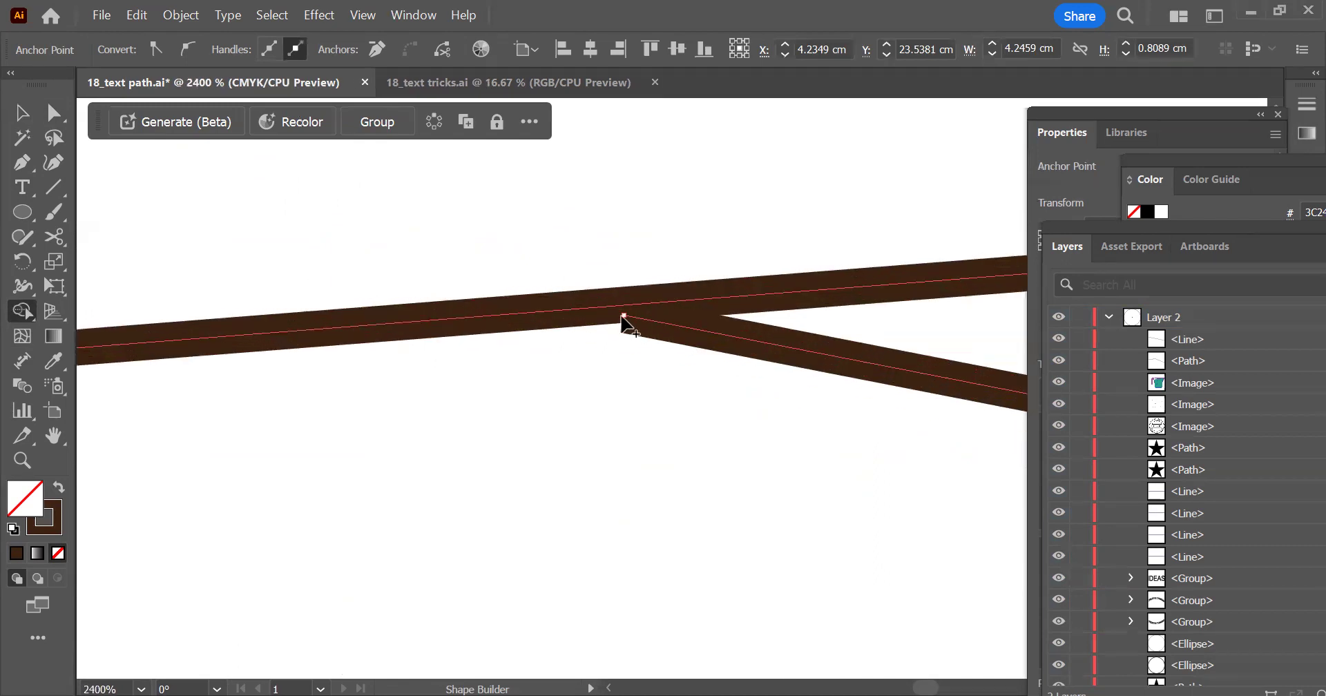
{"action": "key", "text": "a"}
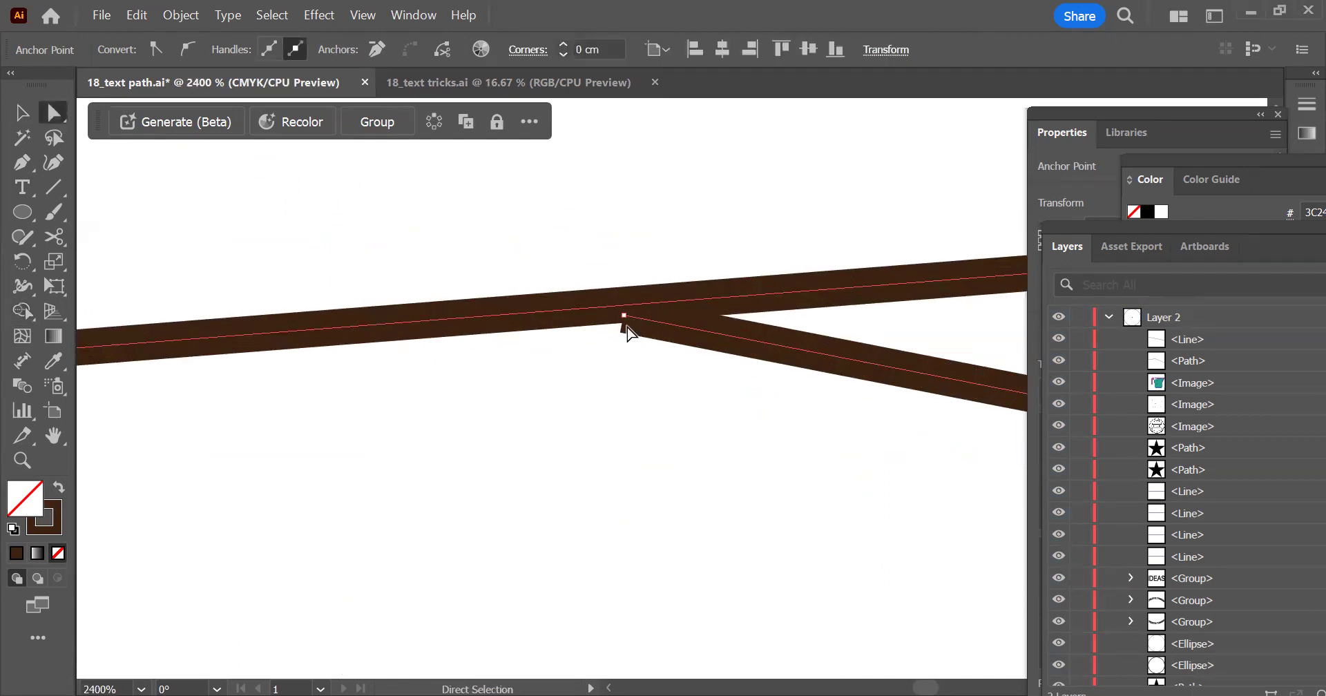
{"action": "left_click", "coordinate": [624, 316]}
{"action": "left_click_drag", "start_coordinate": [623, 316], "coordinate": [609, 303]}
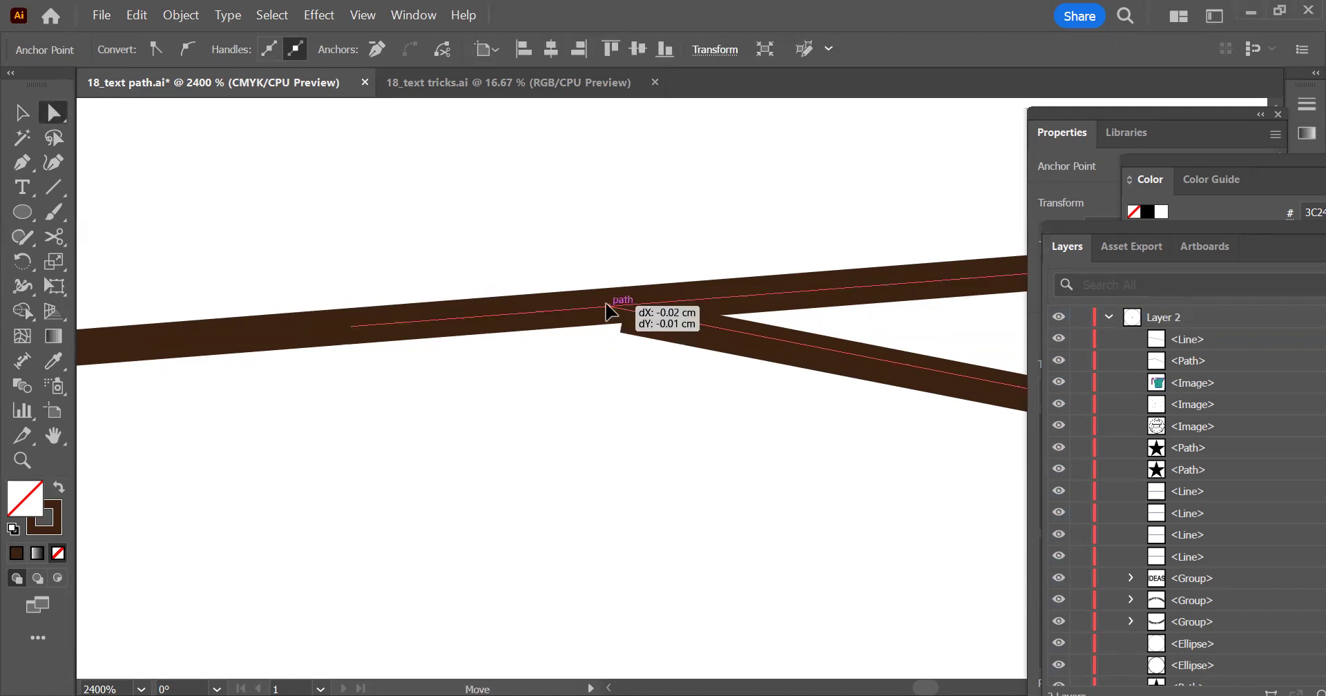
{"action": "scroll", "coordinate": [338, 301], "scroll_direction": "down", "scroll_amount": 2}
{"action": "scroll", "coordinate": [338, 306], "scroll_direction": "down", "scroll_amount": 2}
{"action": "left_click_drag", "start_coordinate": [361, 228], "coordinate": [809, 475]}
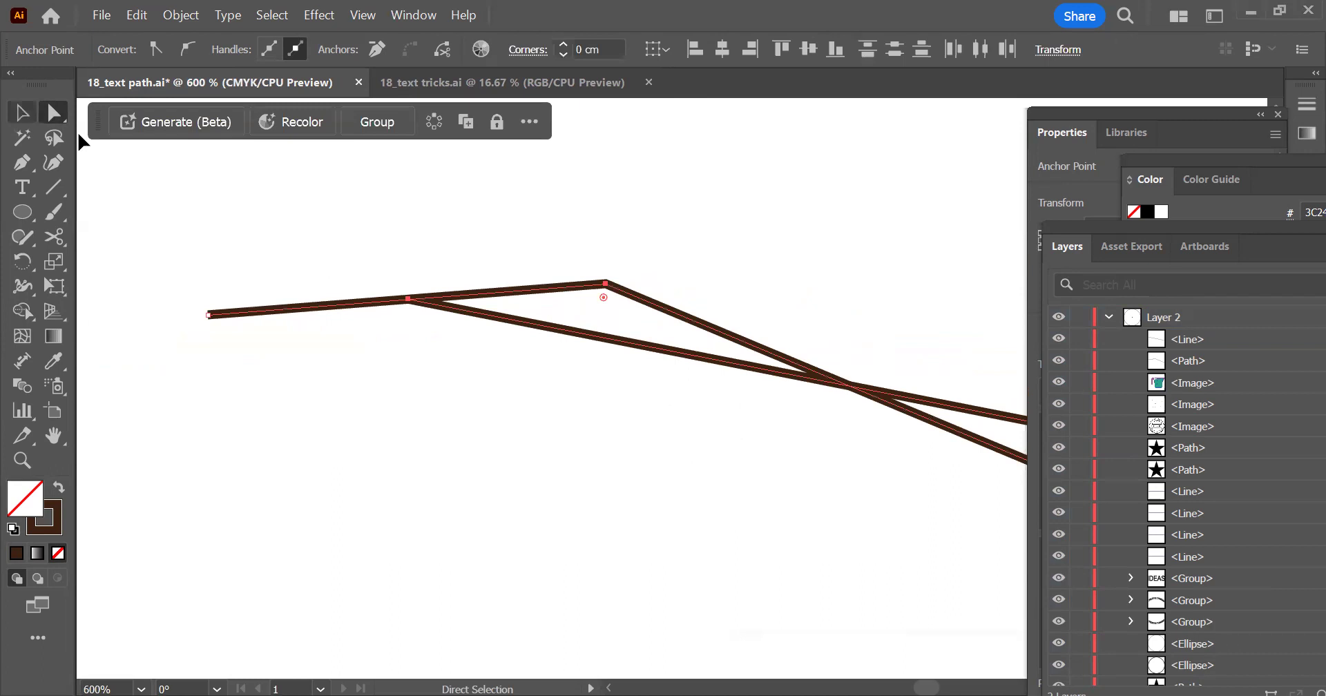
{"action": "left_click", "coordinate": [23, 112]}
{"action": "left_click", "coordinate": [25, 311]}
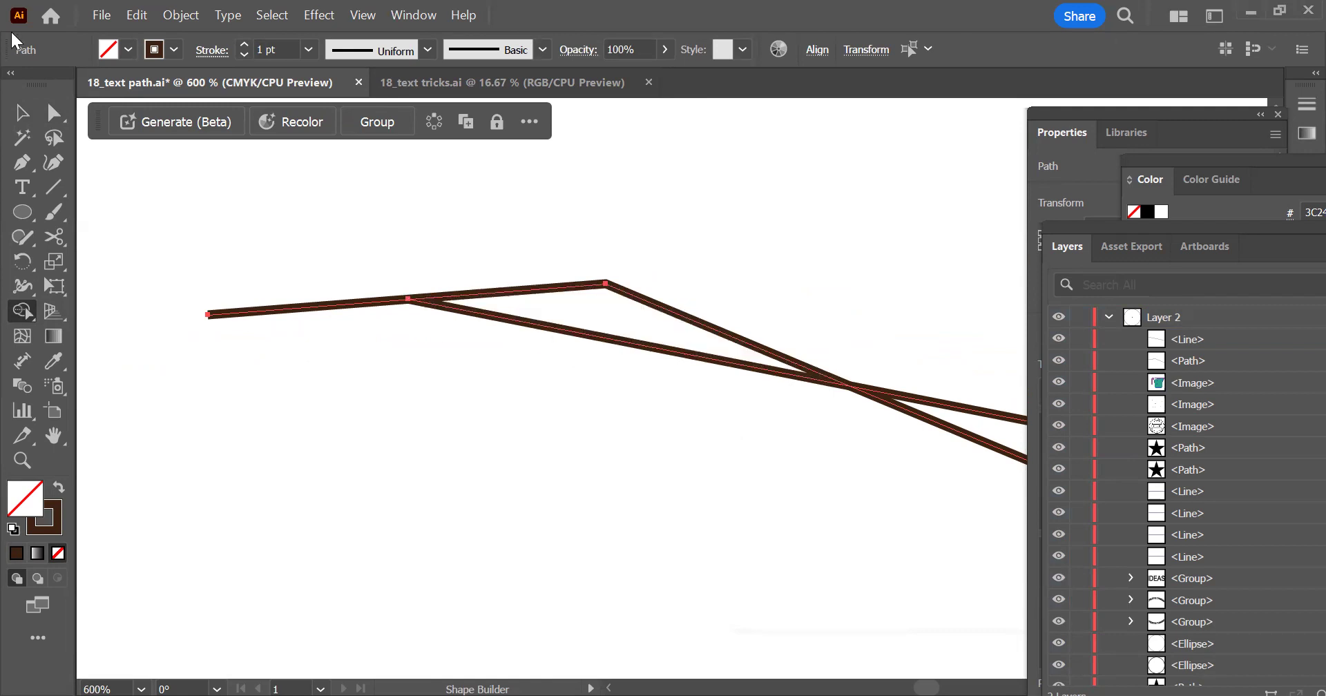
{"action": "left_click", "coordinate": [23, 112]}
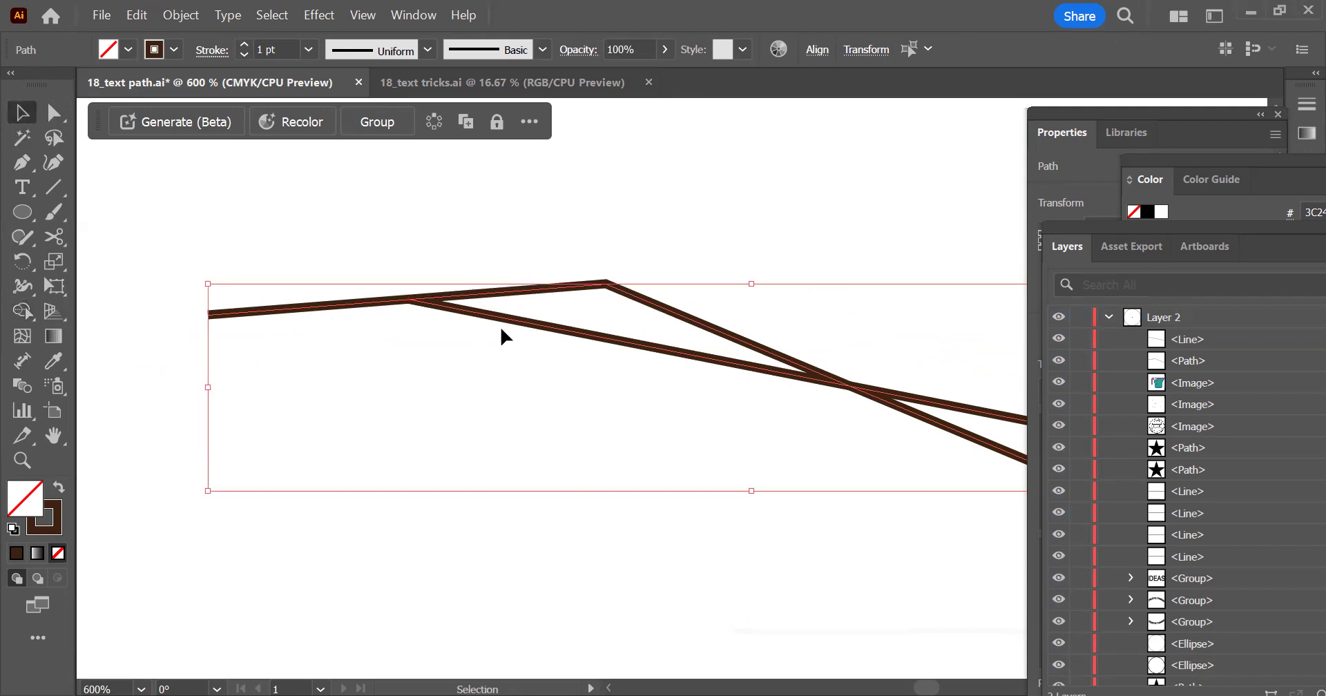
{"action": "left_click", "coordinate": [447, 360]}
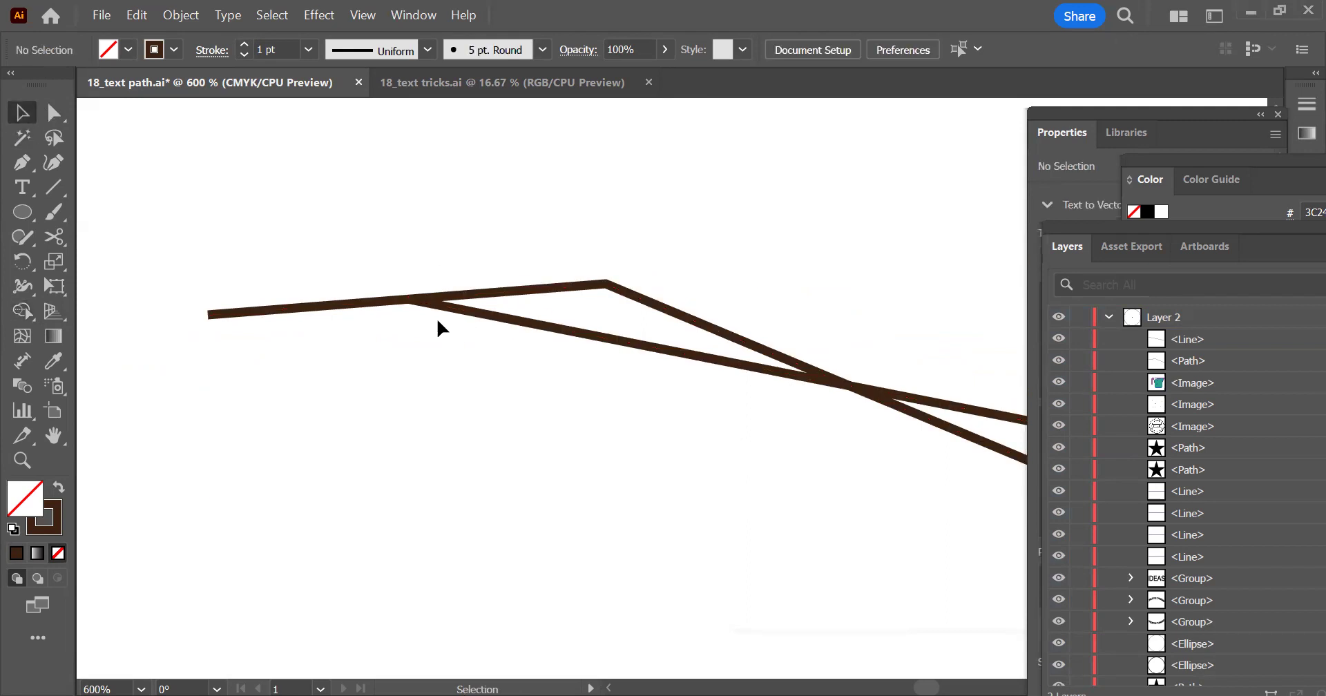
Move the straight line up and left so its left end extends past the upper segment, crossing it
{"action": "left_click", "coordinate": [409, 297]}
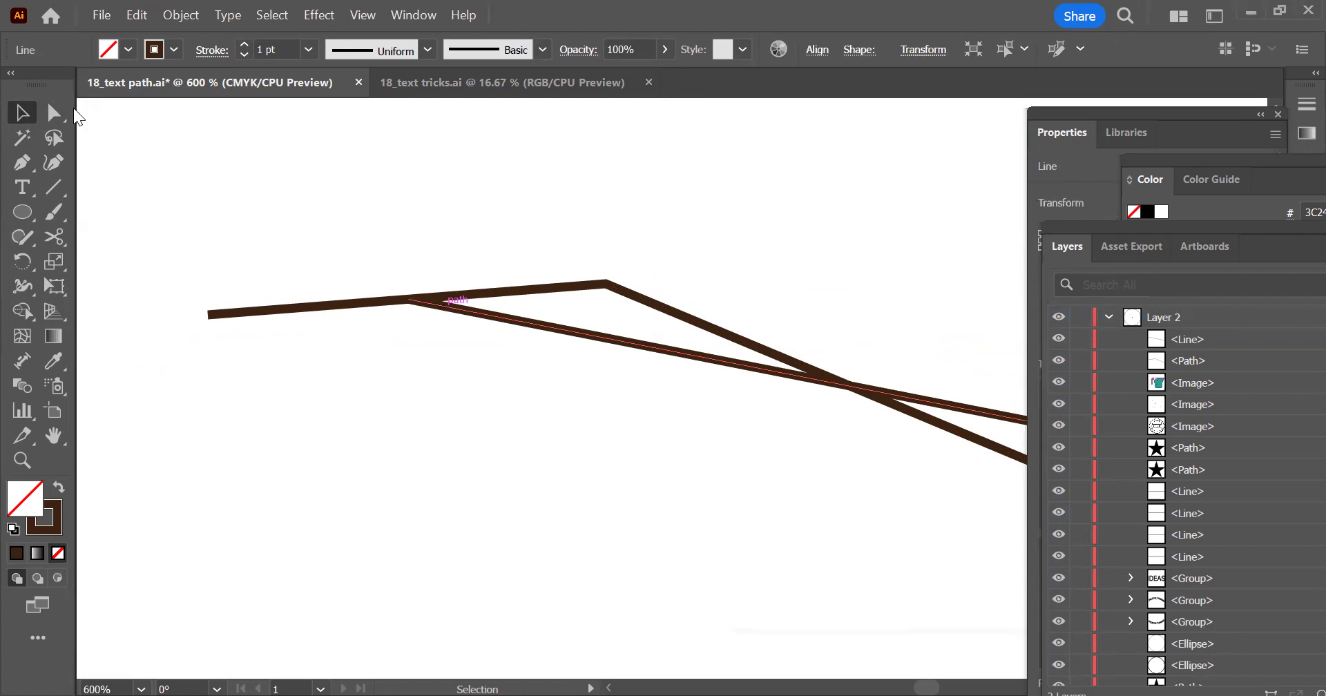
{"action": "key", "text": "a"}
{"action": "left_click_drag", "start_coordinate": [407, 303], "coordinate": [296, 253]}
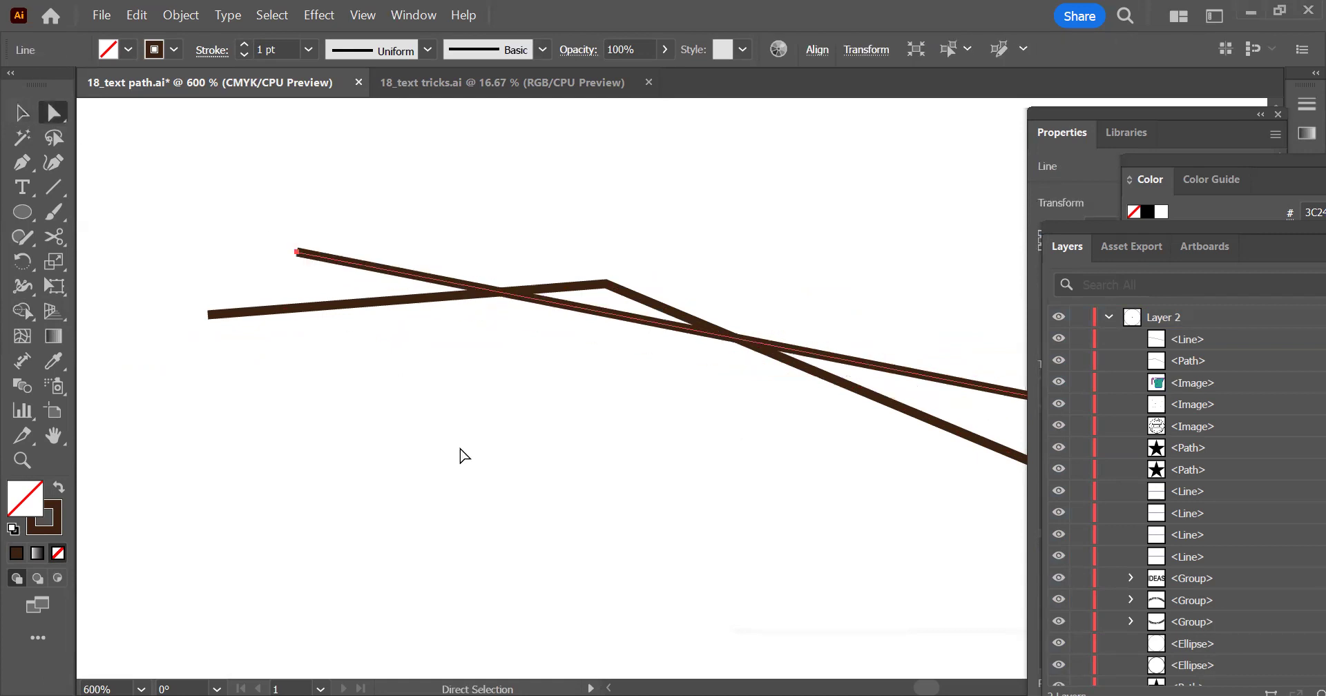
{"action": "left_click", "coordinate": [473, 442]}
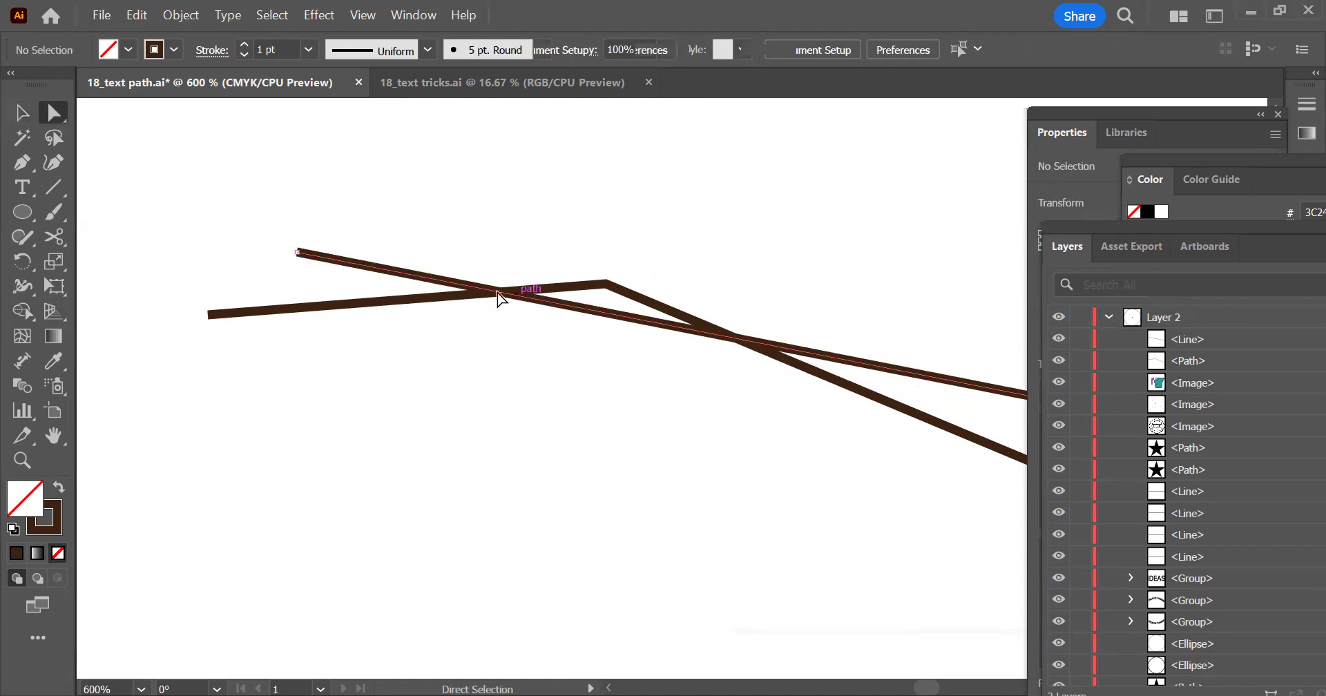
Add an anchor point to the straight line where it crosses the upper segment
{"action": "left_click", "coordinate": [504, 299]}
{"action": "left_click", "coordinate": [25, 163]}
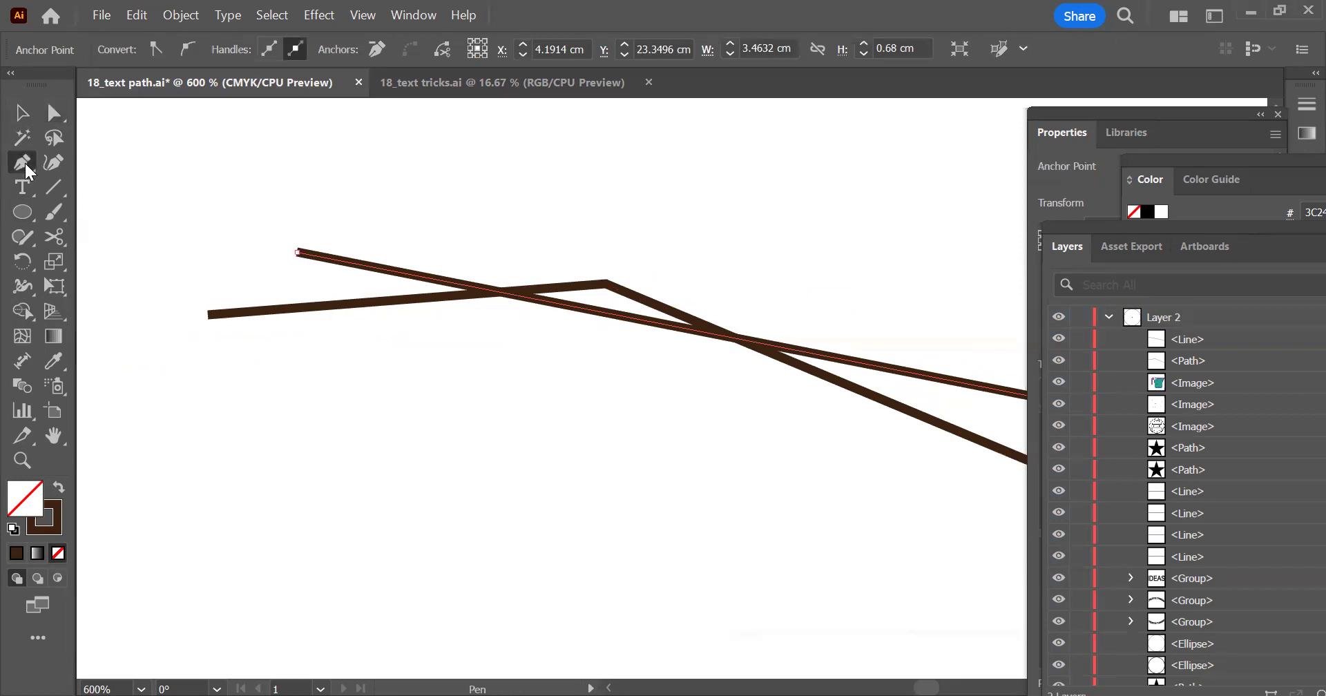
{"action": "left_click", "coordinate": [504, 299]}
{"action": "left_click", "coordinate": [23, 113]}
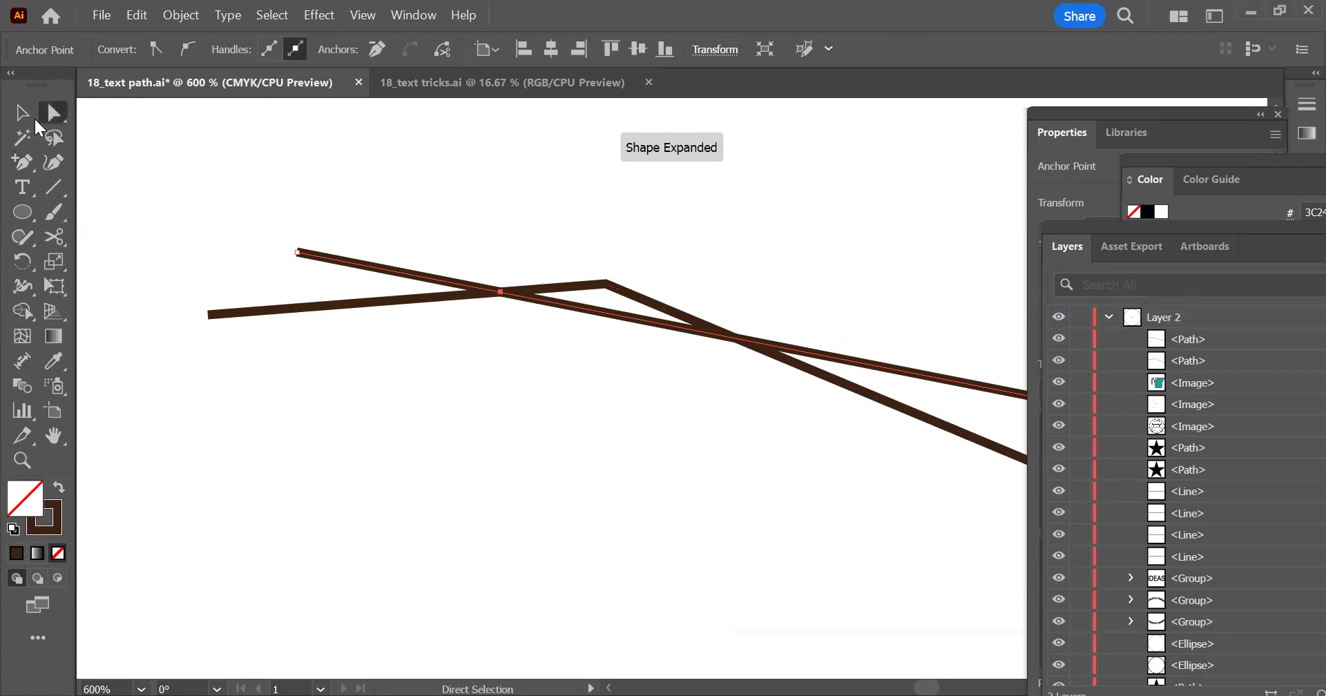
{"action": "left_click", "coordinate": [488, 302]}
{"action": "left_click", "coordinate": [307, 256]}
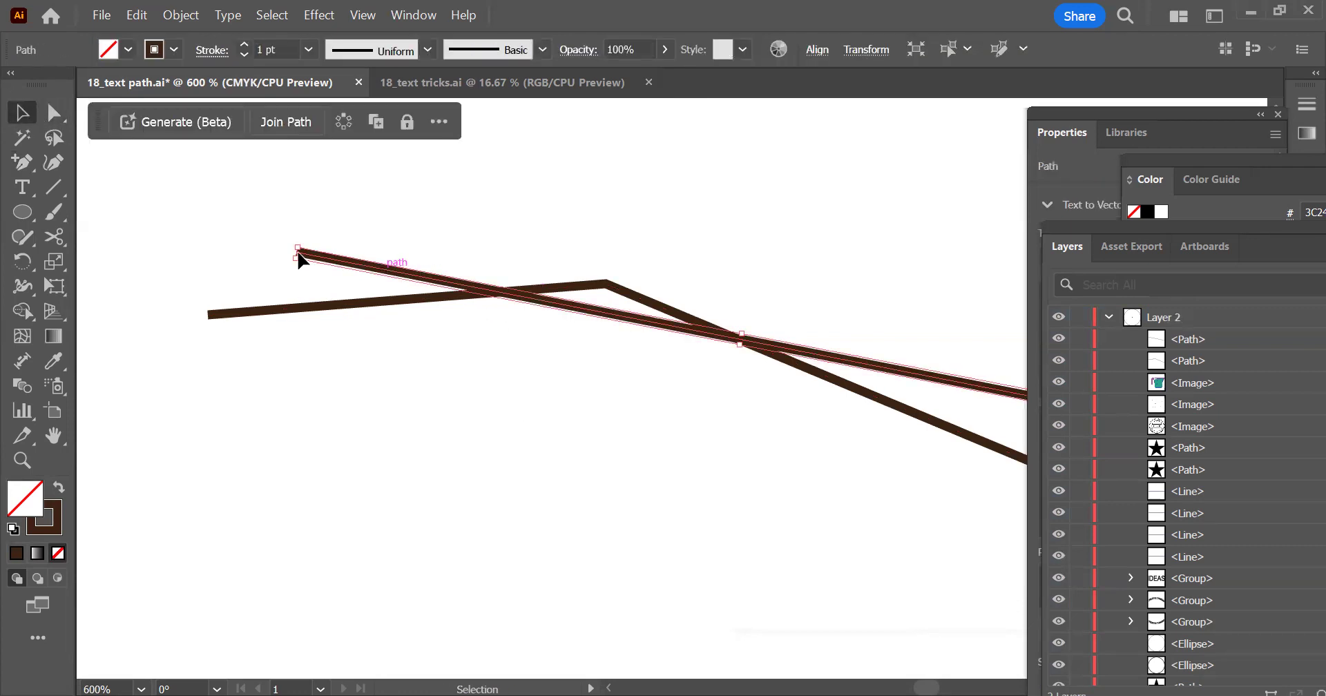
Delete the straight line's left end anchor so the line starts at the crossing point
{"action": "left_click", "coordinate": [53, 114]}
{"action": "left_click_drag", "start_coordinate": [343, 211], "coordinate": [273, 272]}
{"action": "left_click", "coordinate": [20, 165]}
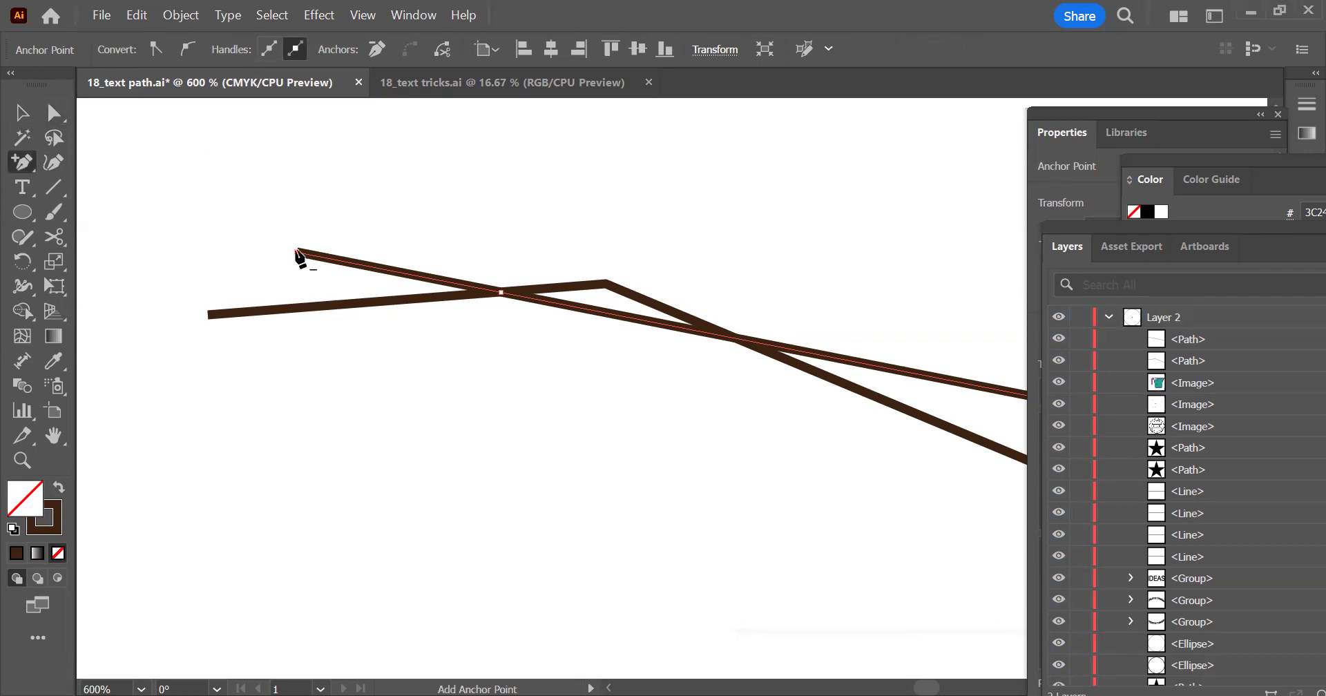
{"action": "key", "text": "Delete"}
{"action": "left_click", "coordinate": [21, 112]}
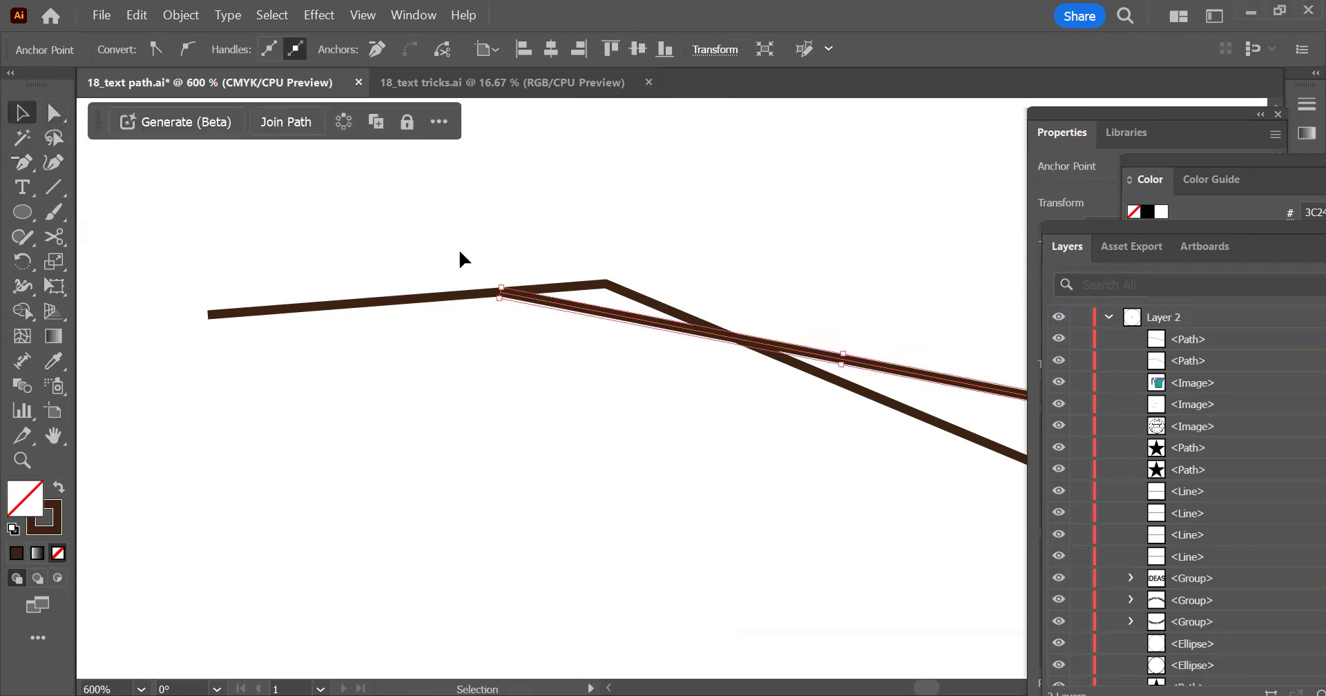
Move only the bent path's left end anchor onto the shortened line's start point, undoing the accidental shift of both paths
{"action": "left_click", "coordinate": [509, 292]}
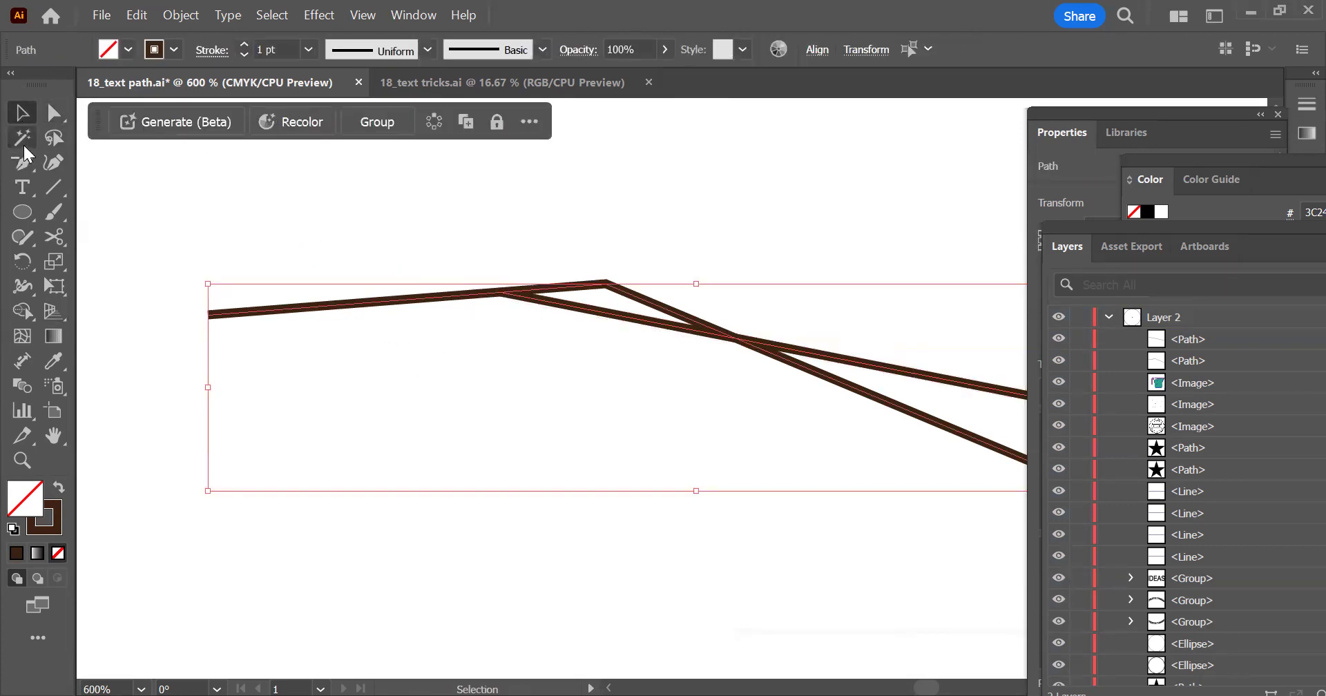
{"action": "left_click", "coordinate": [54, 111]}
{"action": "left_click_drag", "start_coordinate": [214, 319], "coordinate": [286, 319]}
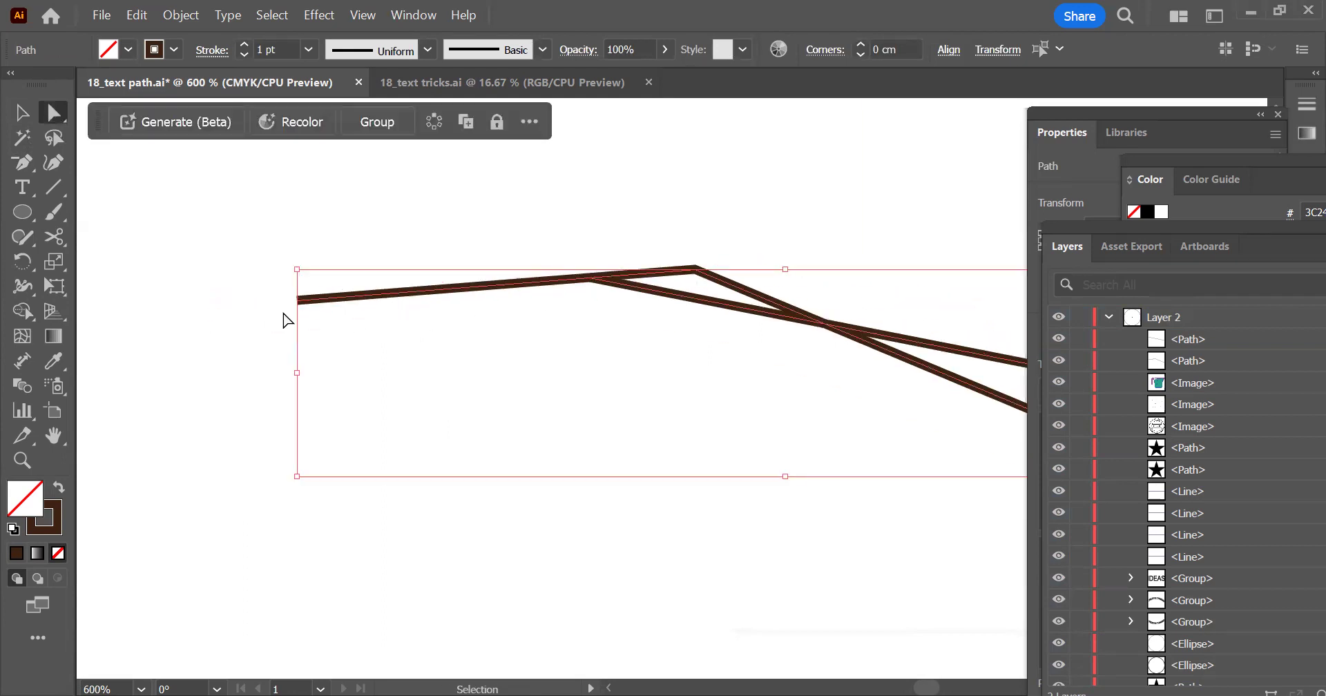
{"action": "key", "text": "ctrl+z"}
{"action": "left_click_drag", "start_coordinate": [201, 287], "coordinate": [251, 377]}
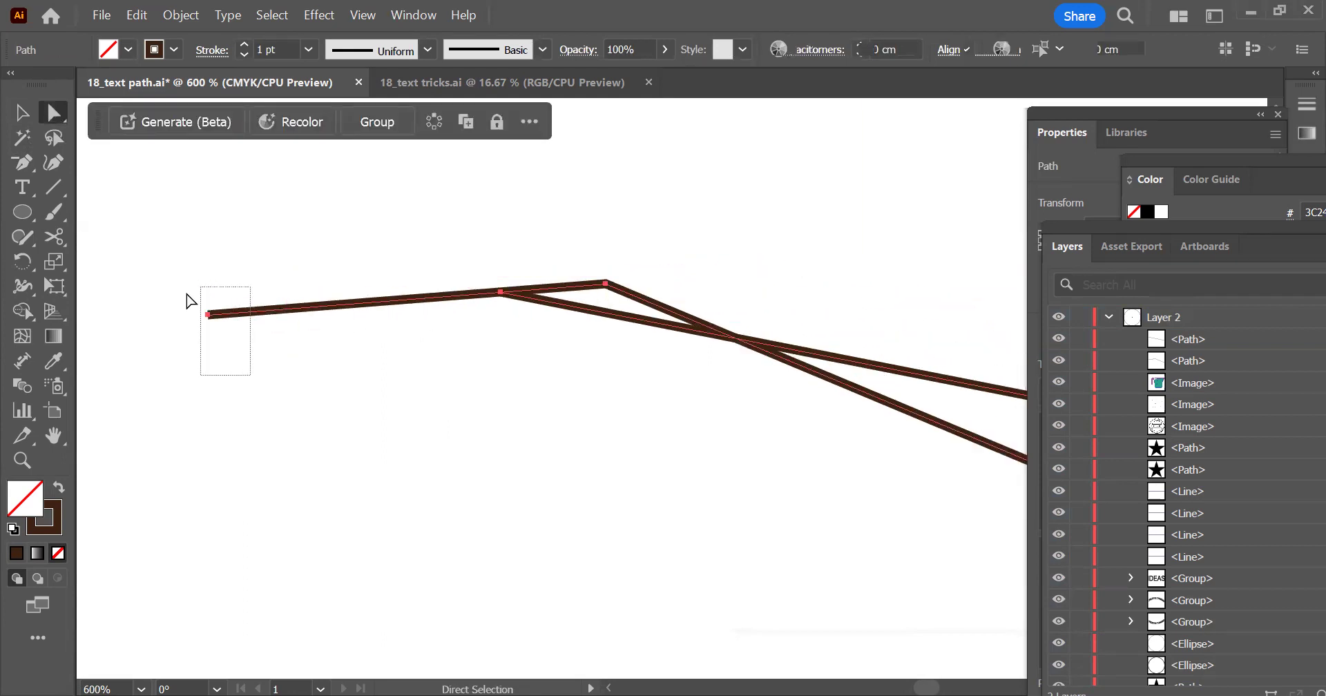
{"action": "left_click", "coordinate": [208, 316]}
{"action": "left_click_drag", "start_coordinate": [209, 325], "coordinate": [504, 298]}
Join the bent path and the straight line at their shared left corner, and deselect the result
{"action": "left_click_drag", "start_coordinate": [692, 338], "coordinate": [540, 337]}
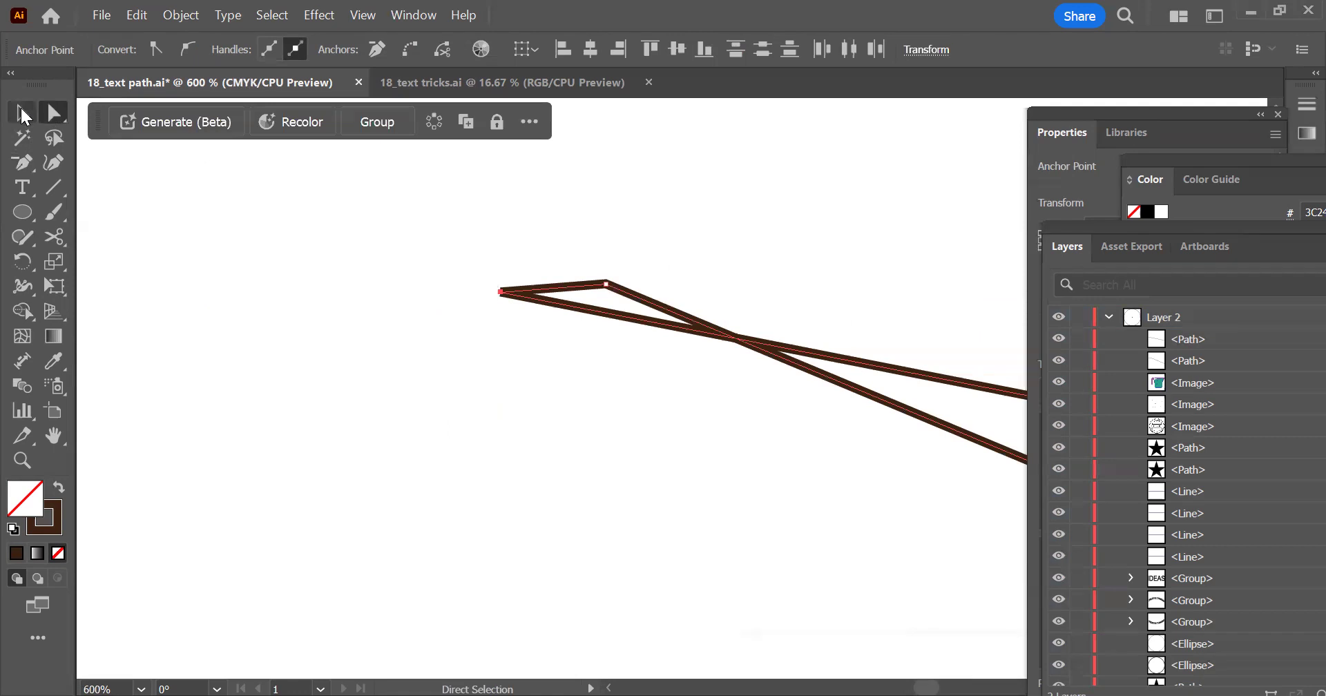
{"action": "left_click", "coordinate": [23, 112]}
{"action": "right_click", "coordinate": [519, 290]}
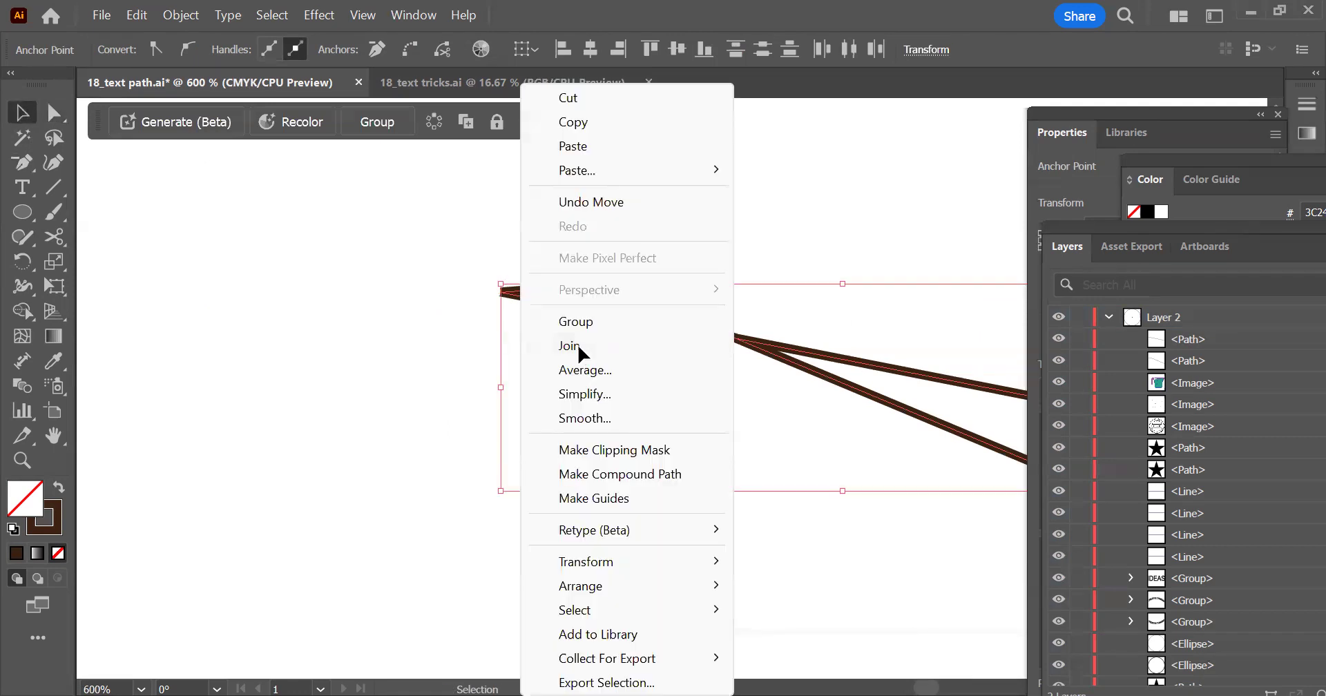
{"action": "left_click", "coordinate": [577, 344]}
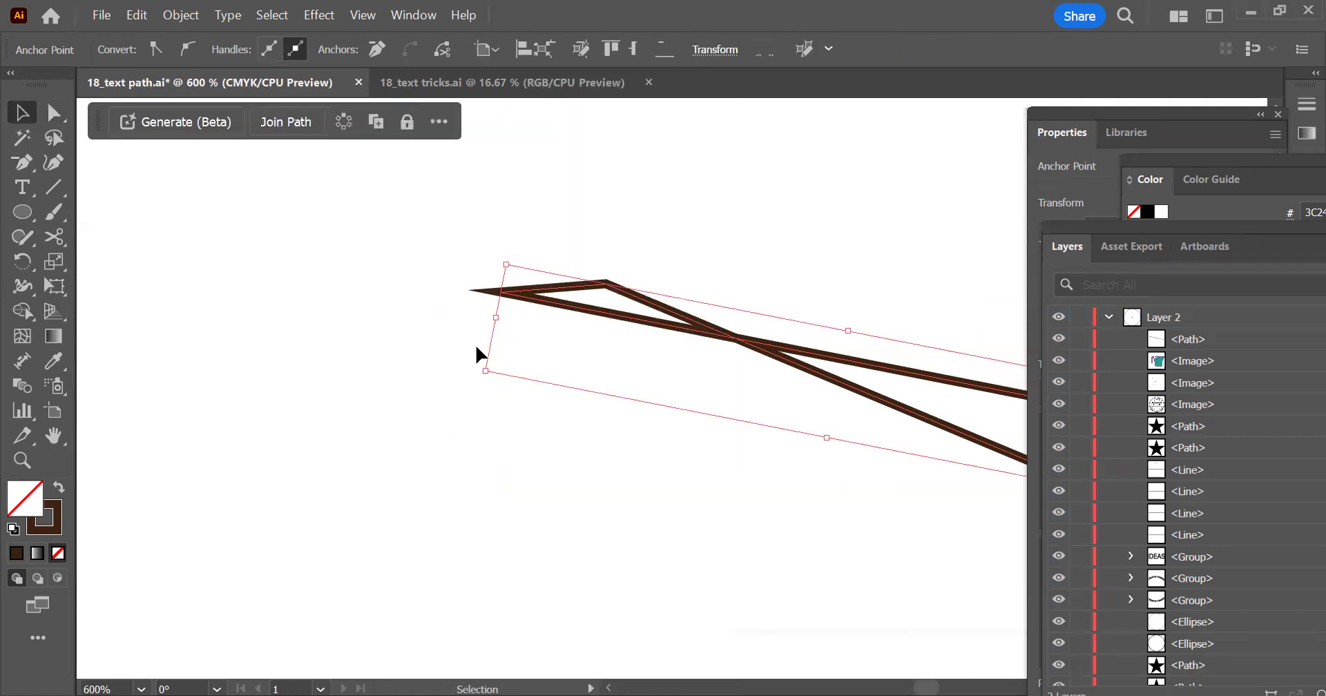
{"action": "left_click", "coordinate": [556, 320]}
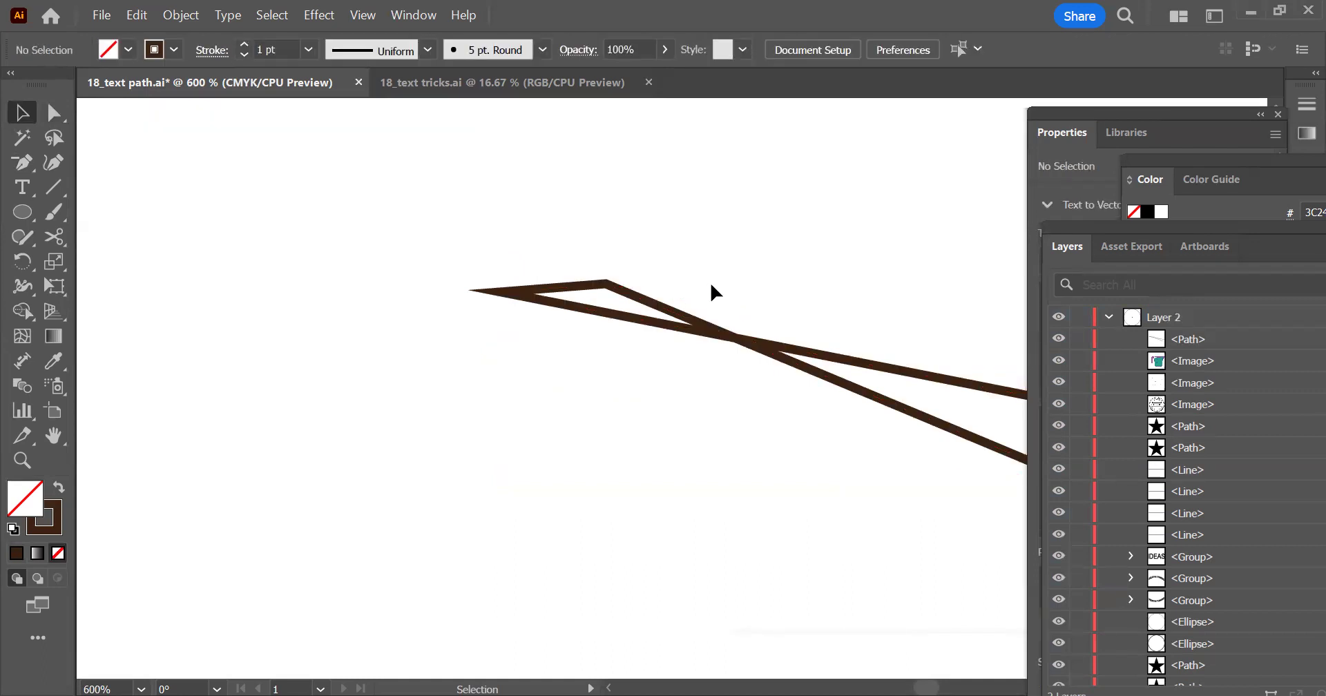
Delete the joined shape and the nearby images to clear the artboard area
{"action": "scroll", "coordinate": [706, 243], "scroll_direction": "down", "scroll_amount": 1}
{"action": "left_click_drag", "start_coordinate": [533, 218], "coordinate": [949, 449]}
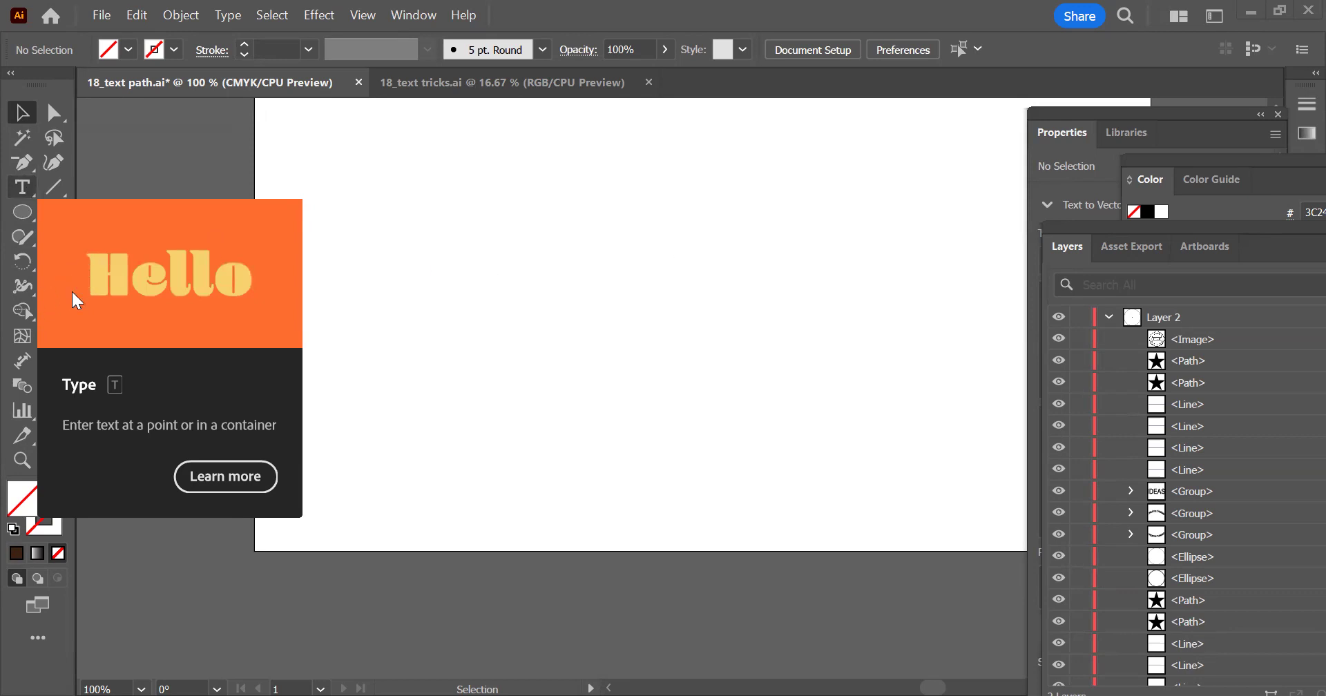
Add the point text "Illustrator" in the upper part of the artboard
{"action": "key", "text": "t"}
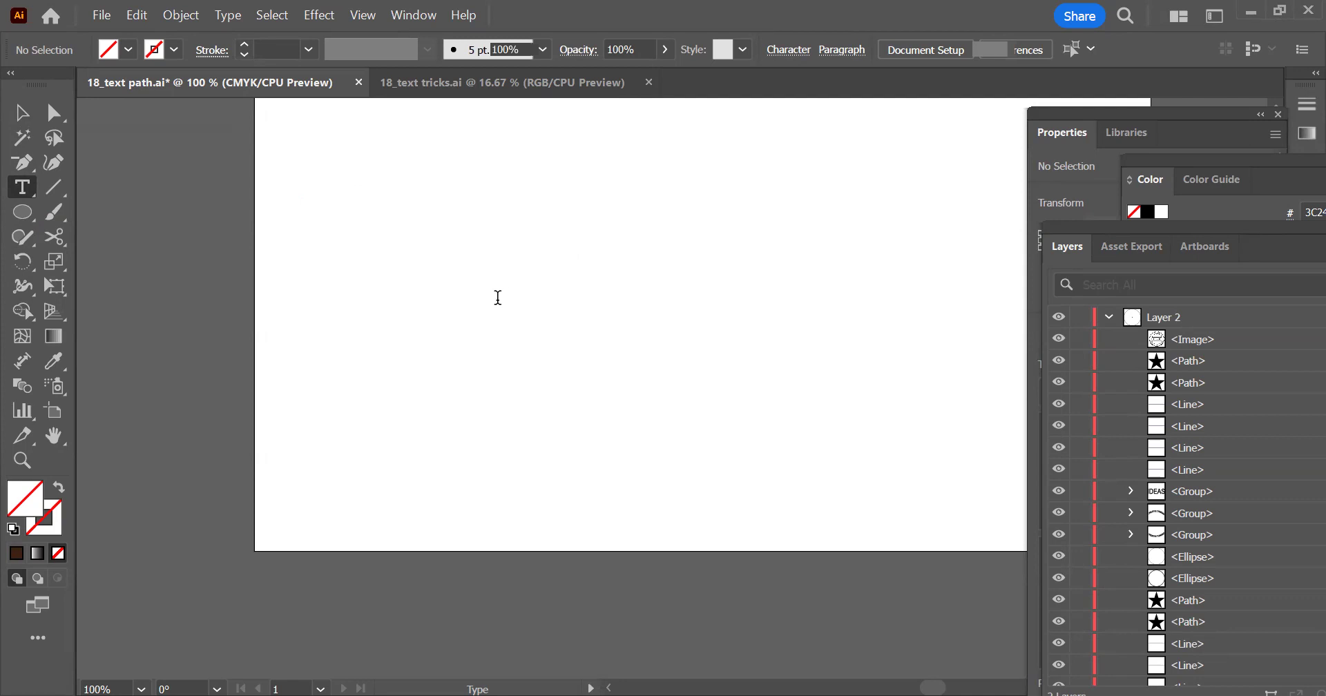
{"action": "left_click", "coordinate": [333, 197]}
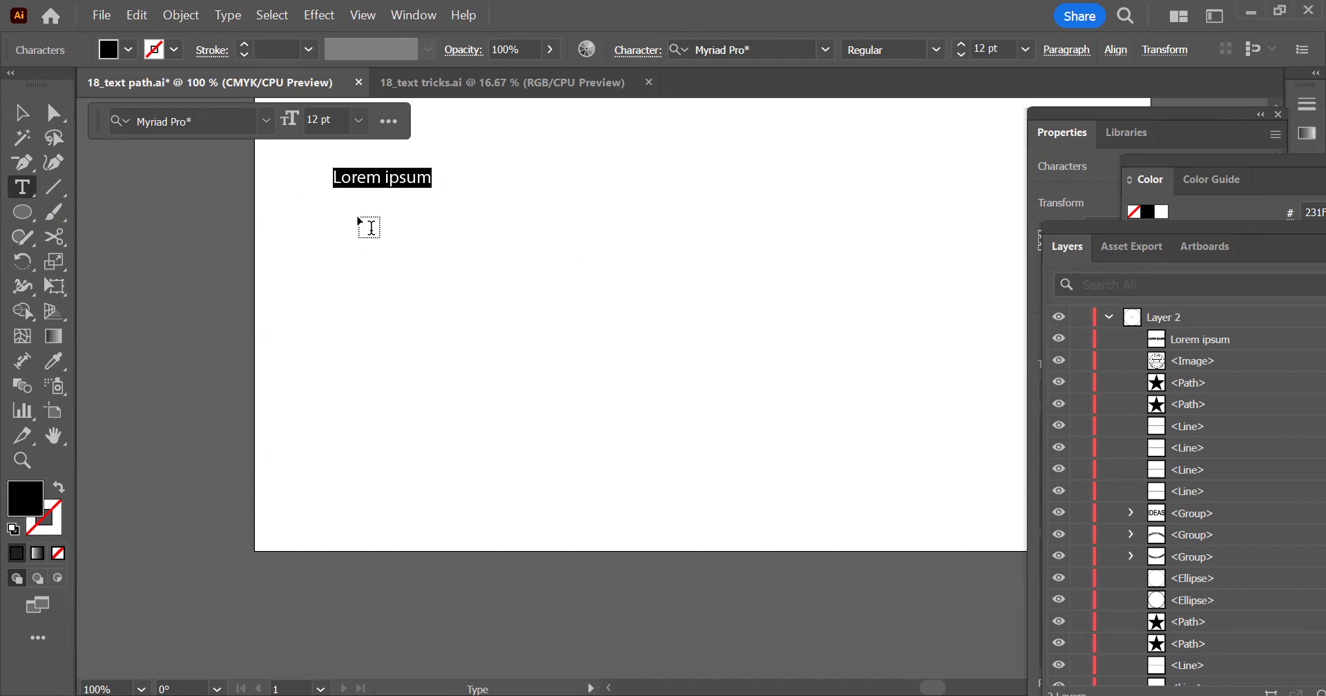
{"action": "type", "text": "Ill"}
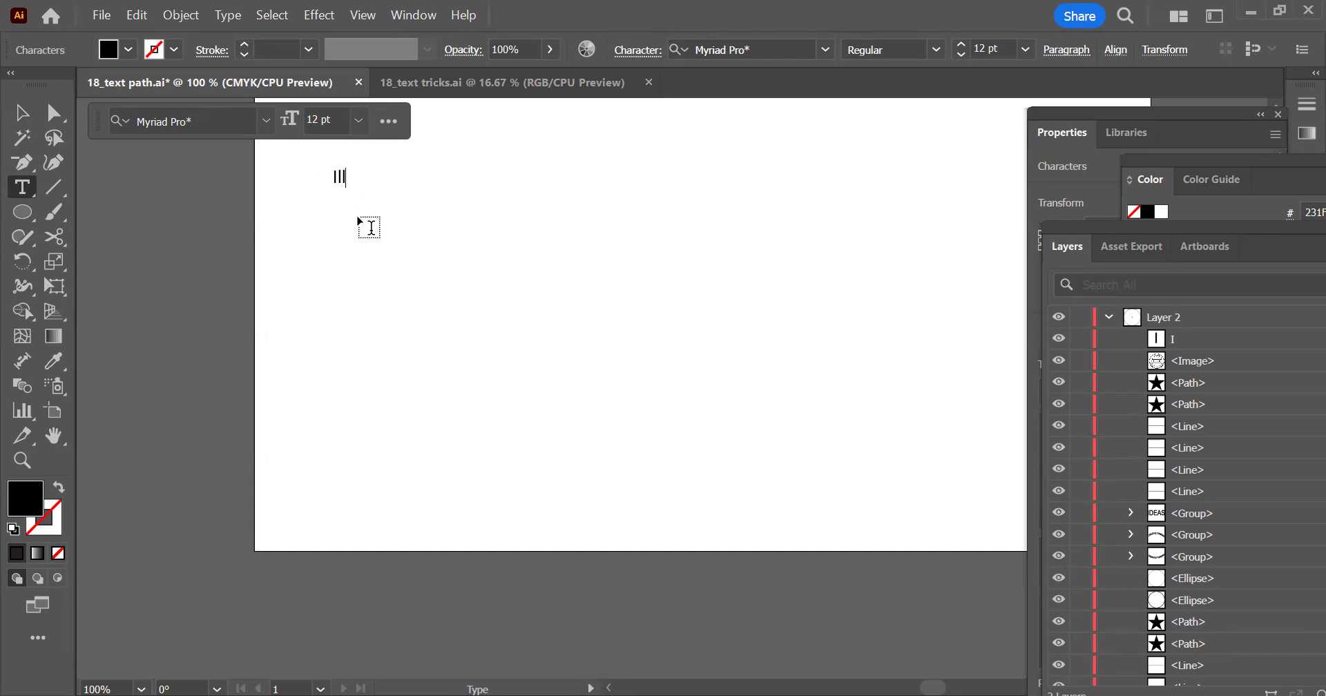
{"action": "type", "text": "ustrator"}
Create a rectangular area-text frame with placeholder text below the Illustrator text, and reposition it slightly up and to the right
{"action": "left_click_drag", "start_coordinate": [384, 285], "coordinate": [636, 435]}
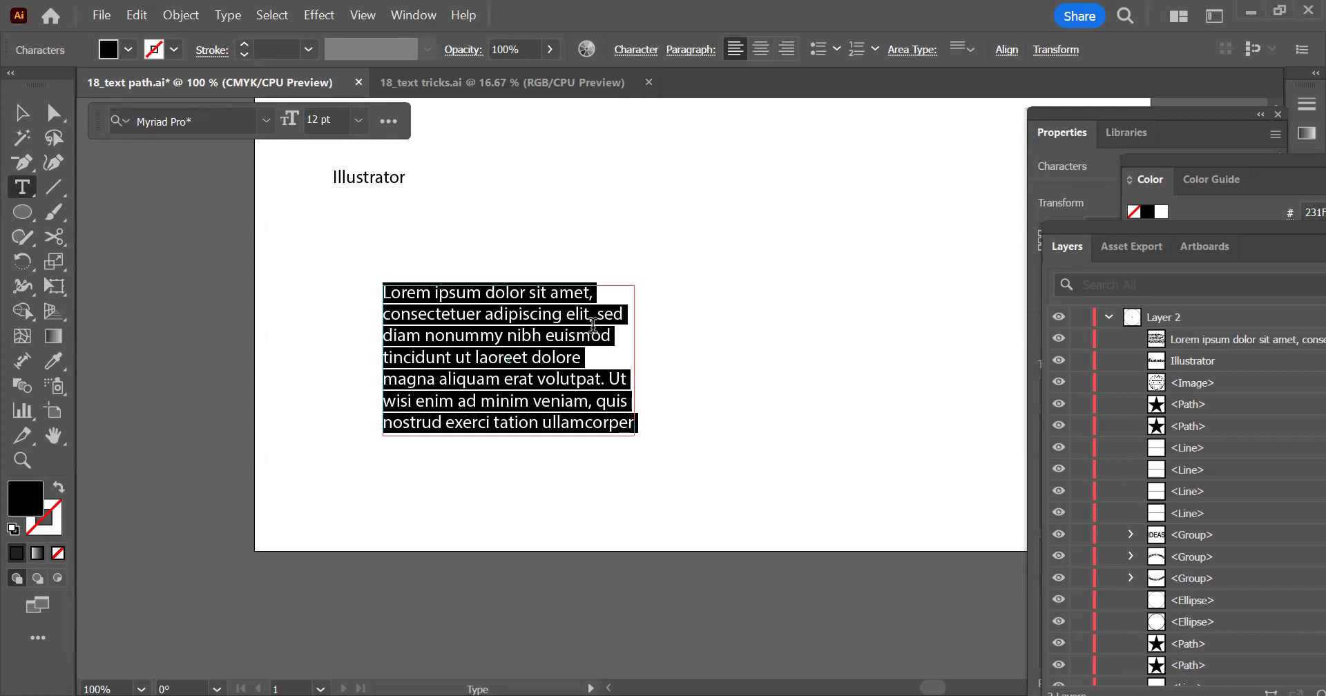
{"action": "left_click", "coordinate": [562, 352]}
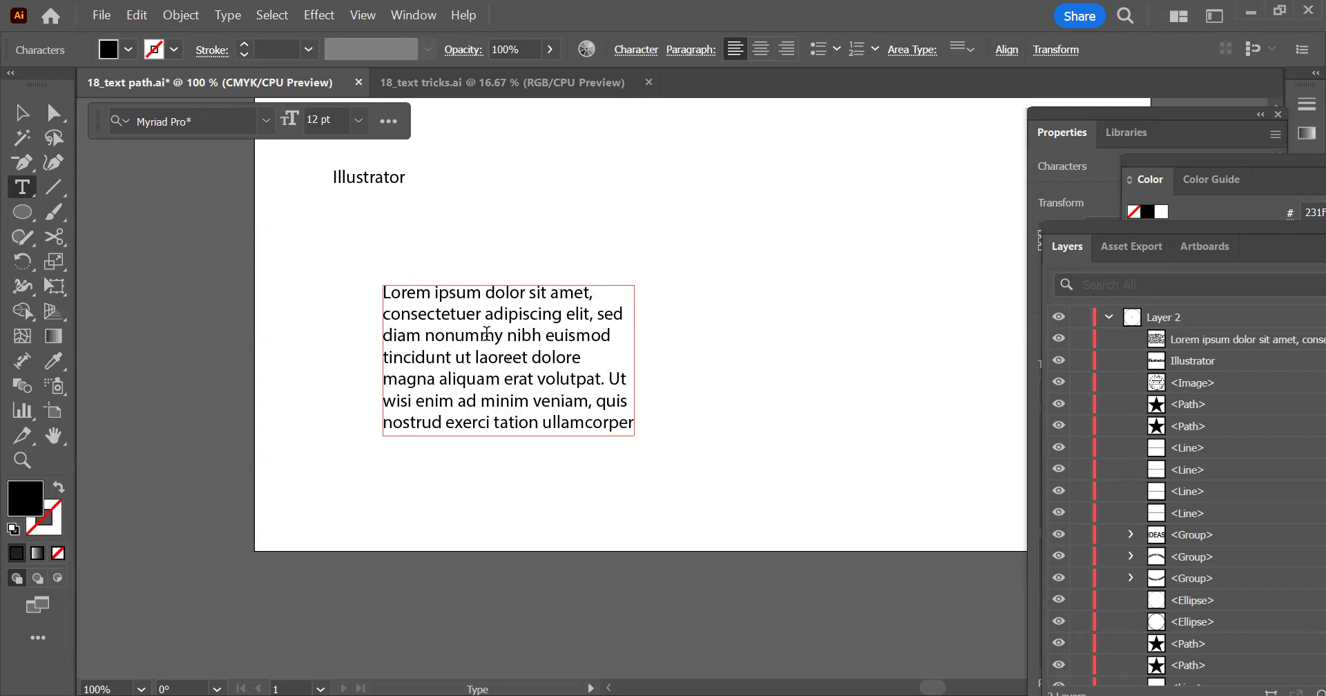
{"action": "left_click", "coordinate": [21, 112]}
{"action": "left_click_drag", "start_coordinate": [533, 312], "coordinate": [658, 236]}
{"action": "left_click_drag", "start_coordinate": [690, 321], "coordinate": [629, 381]}
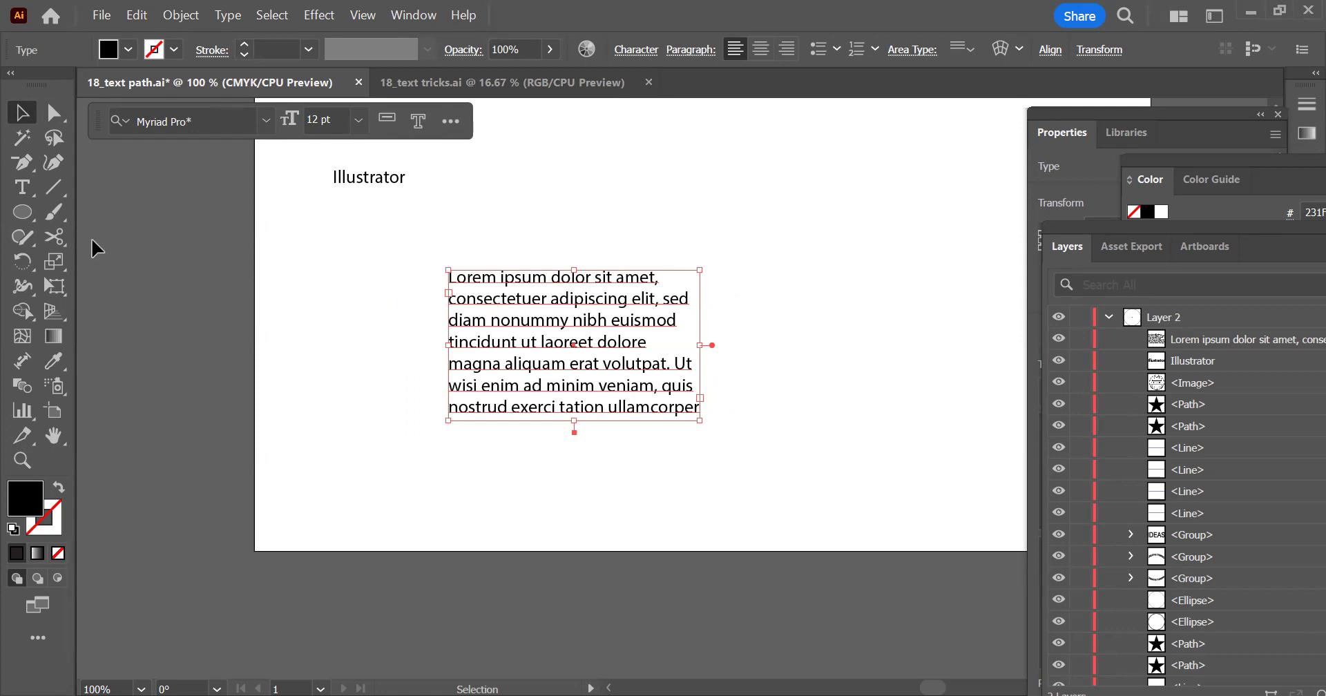
Add the point text "Nosaukumiem" above the placeholder paragraph and finish editing it
{"action": "left_click", "coordinate": [22, 187]}
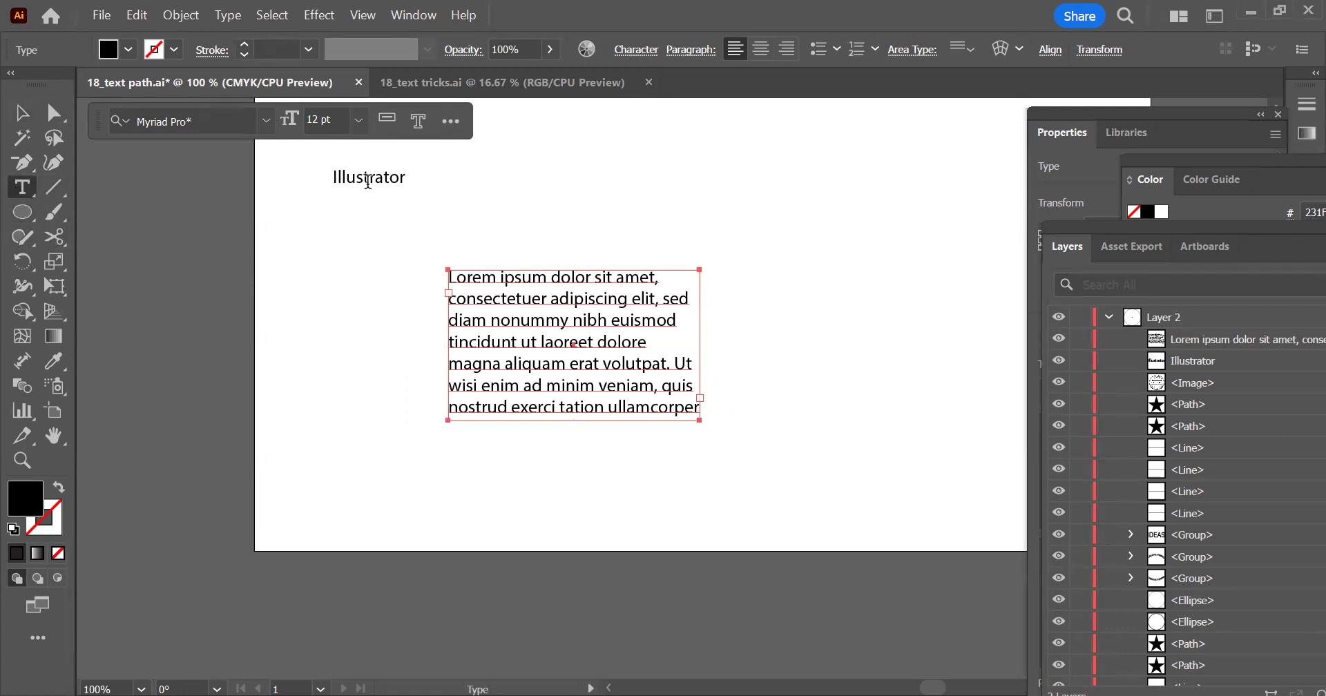
{"action": "left_click", "coordinate": [580, 165]}
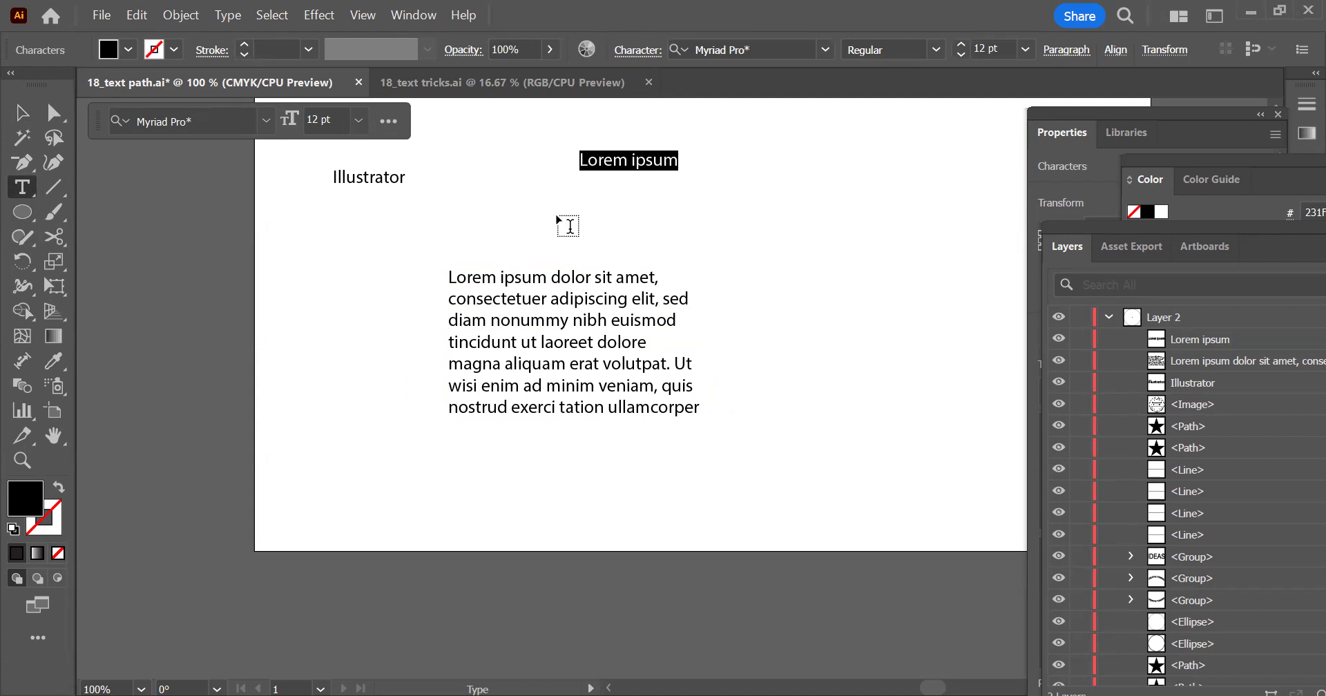
{"action": "type", "text": "Nosa"}
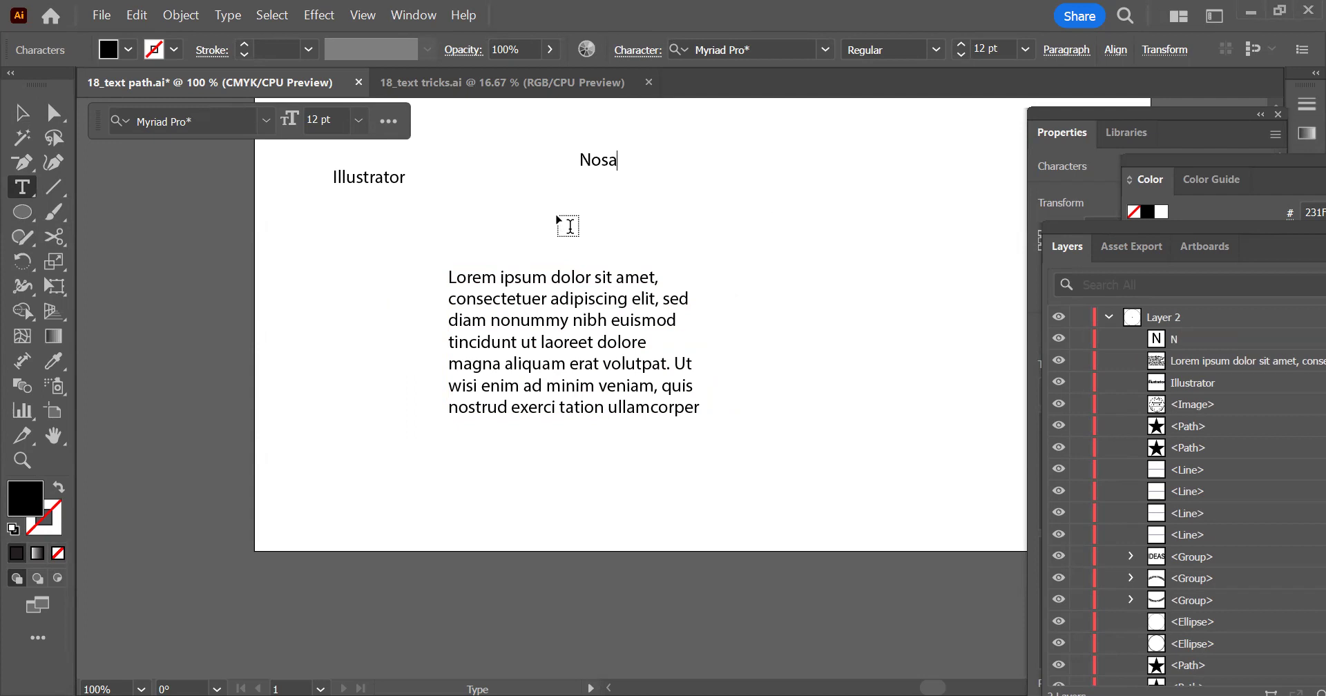
{"action": "type", "text": "ukumiem"}
{"action": "key", "text": "Escape"}
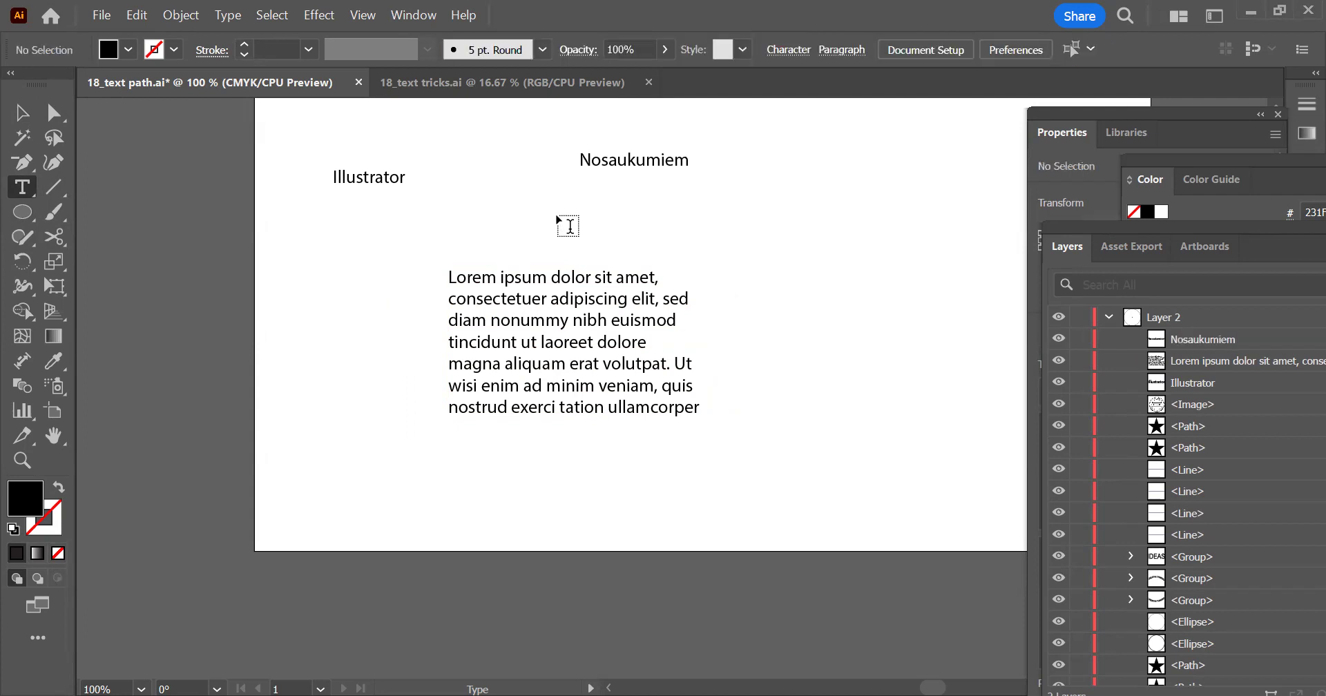
{"action": "key", "text": "shift+c"}
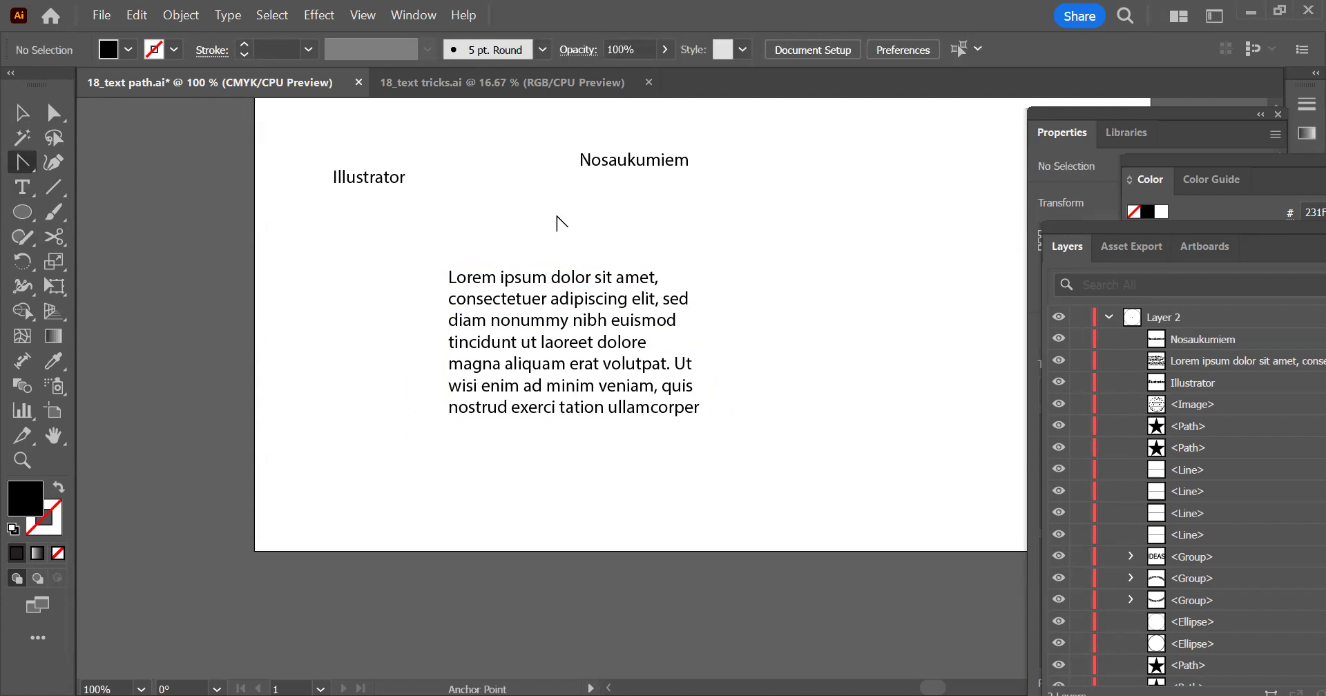
Resize the placeholder paragraph's frame so its text reflows, making it somewhat wider and taller
{"action": "left_click", "coordinate": [23, 112]}
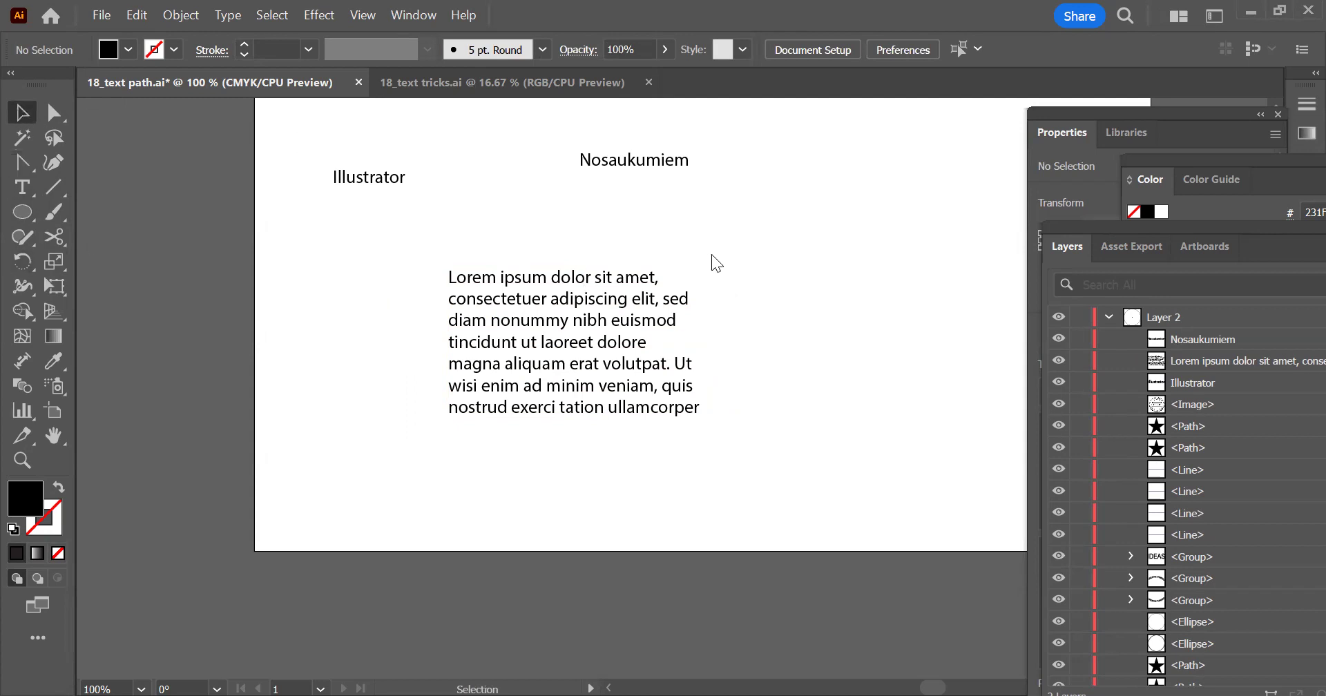
{"action": "left_click", "coordinate": [594, 304]}
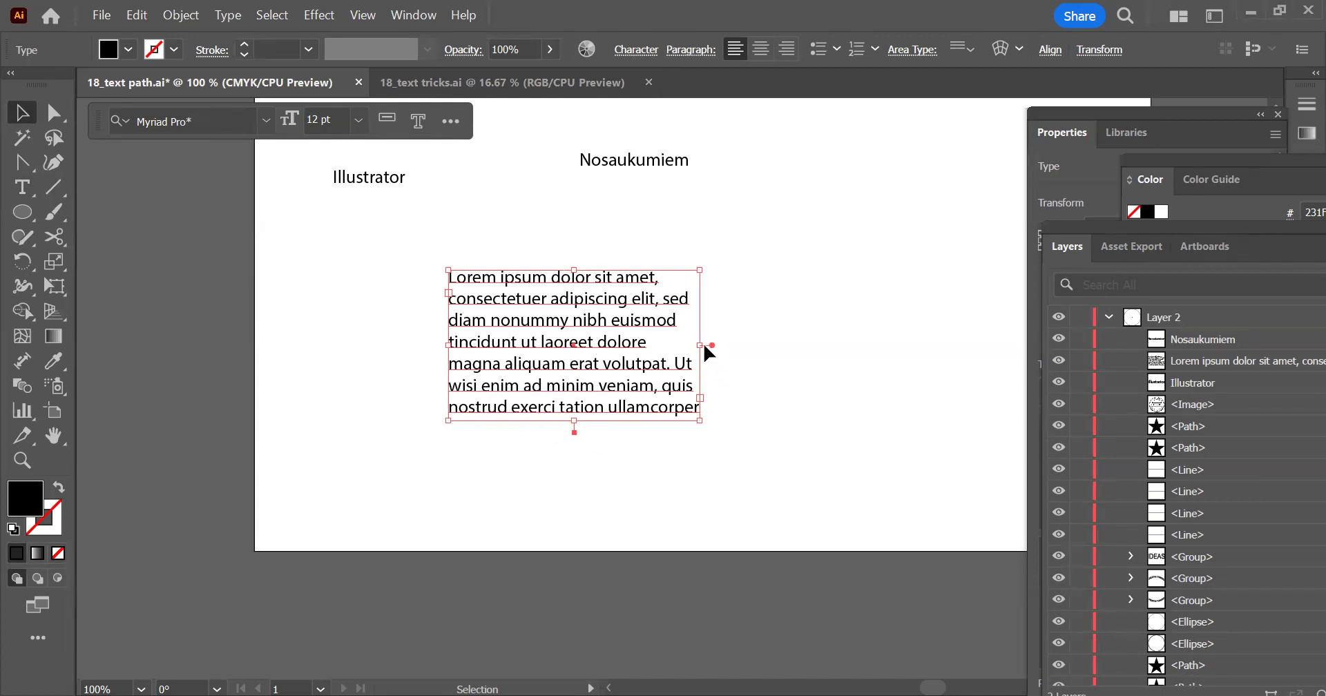
{"action": "left_click_drag", "start_coordinate": [700, 345], "coordinate": [643, 349]}
{"action": "left_click_drag", "start_coordinate": [546, 422], "coordinate": [546, 528]}
{"action": "left_click_drag", "start_coordinate": [644, 398], "coordinate": [729, 398]}
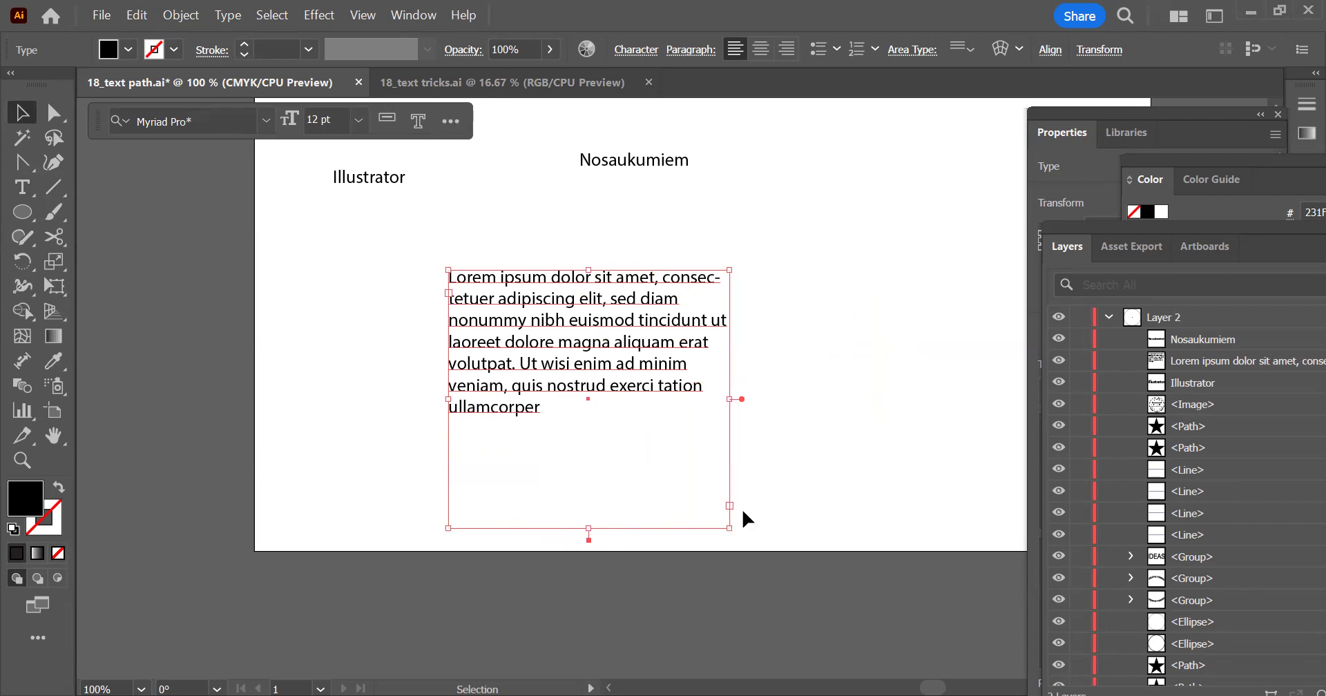
{"action": "left_click_drag", "start_coordinate": [588, 528], "coordinate": [592, 463]}
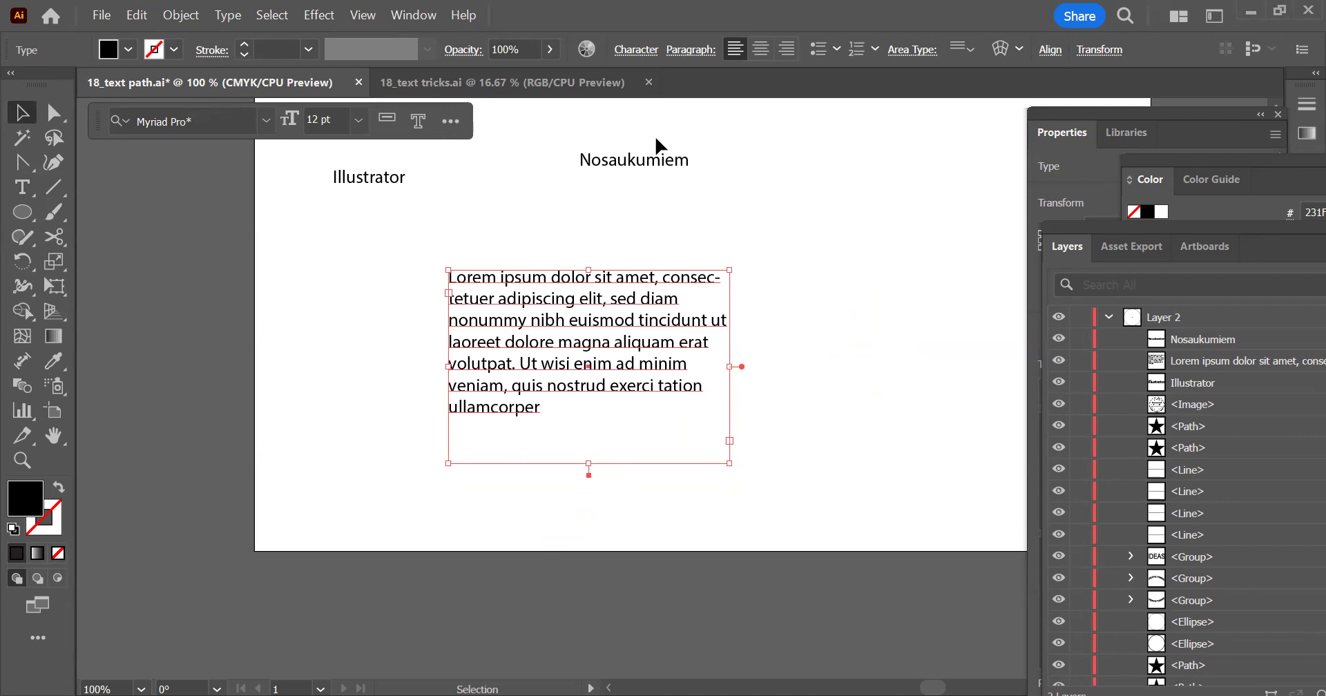
Narrow the placeholder paragraph's frame and lower its top edge slightly so the text reflows into shorter lines
{"action": "left_click", "coordinate": [659, 163]}
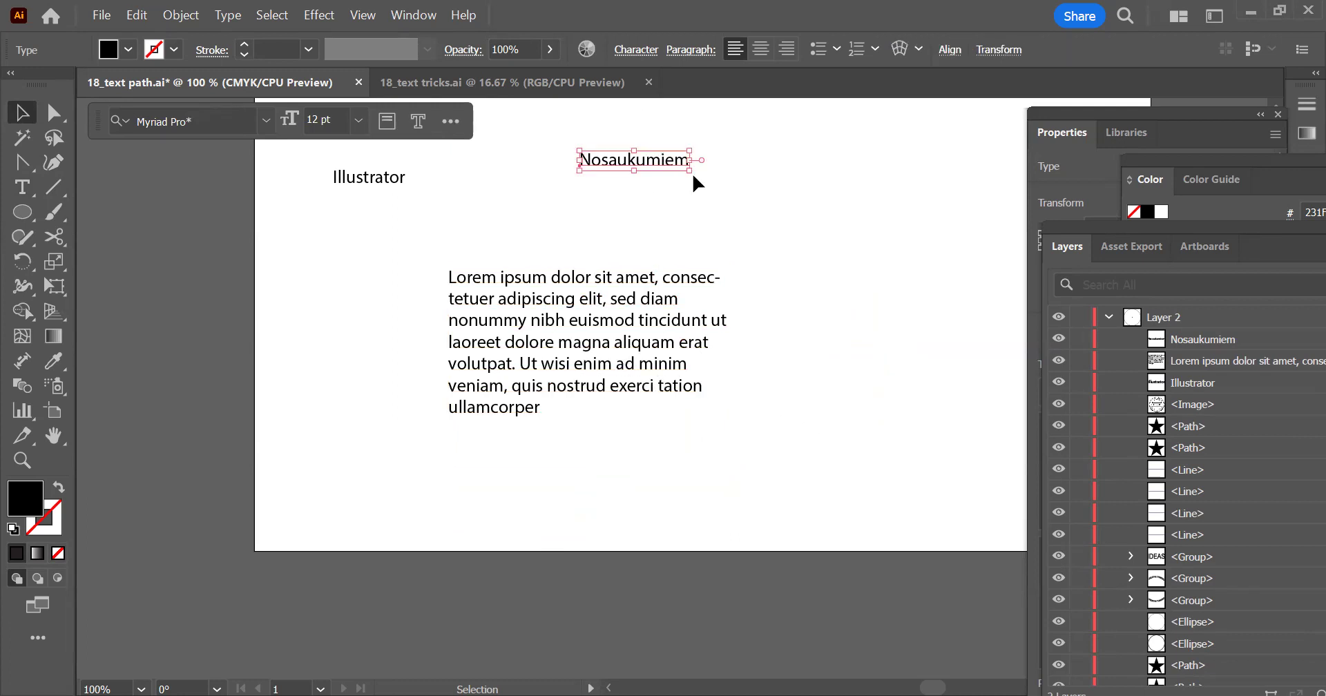
{"action": "left_click", "coordinate": [718, 288]}
{"action": "left_click_drag", "start_coordinate": [731, 266], "coordinate": [745, 319]}
{"action": "left_click_drag", "start_coordinate": [697, 292], "coordinate": [675, 275]}
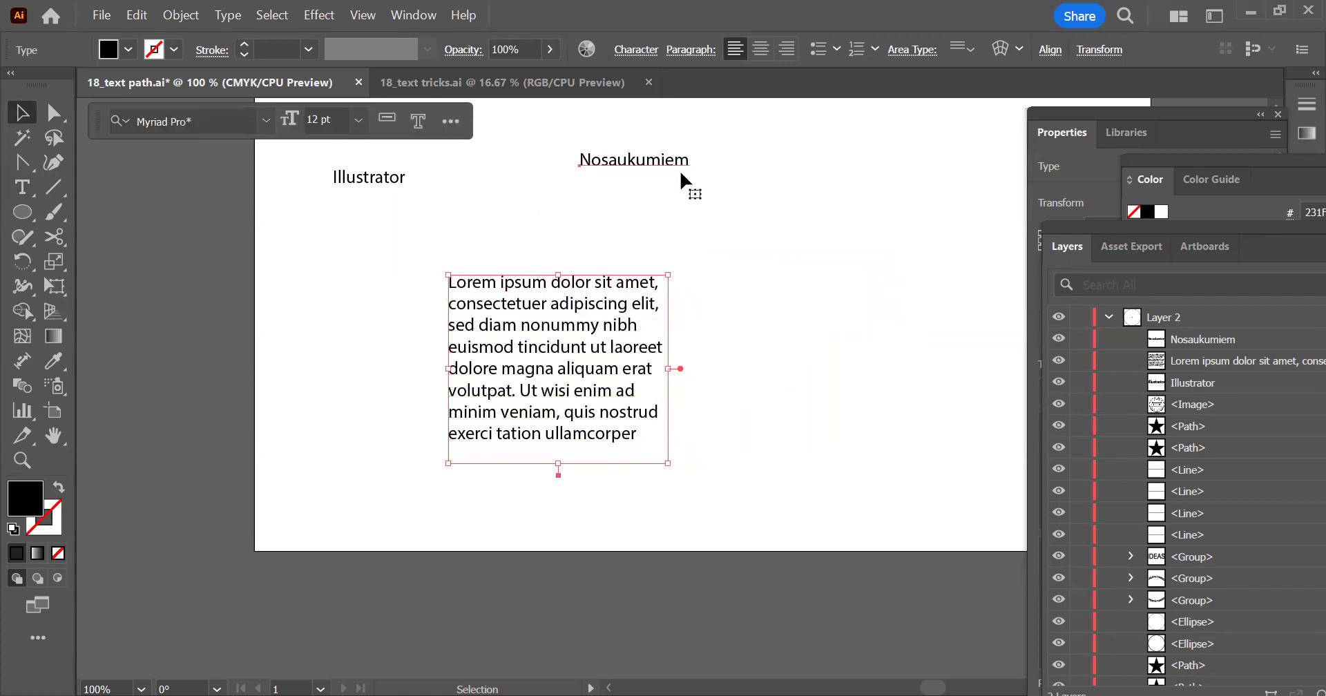
Scale the Nosaukumiem text up proportionally to a font size of about 29.95 pt
{"action": "left_click", "coordinate": [646, 170]}
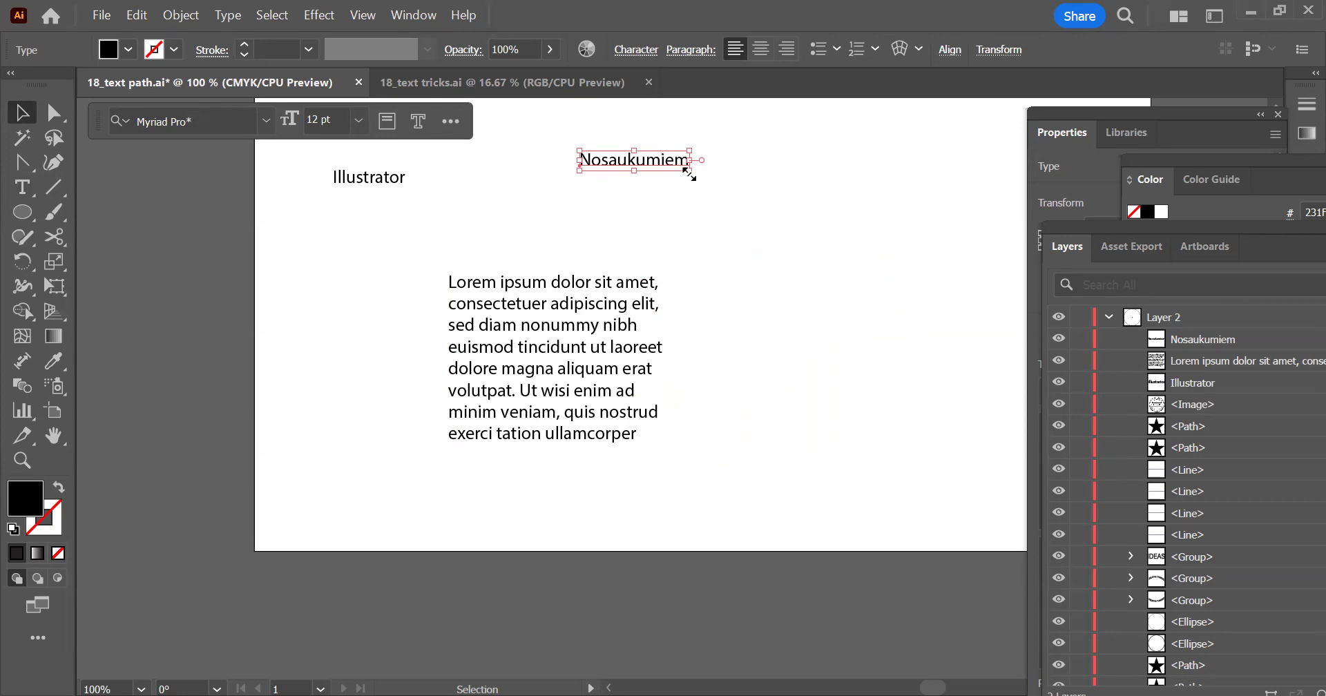
{"action": "left_click_drag", "start_coordinate": [694, 173], "coordinate": [835, 262]}
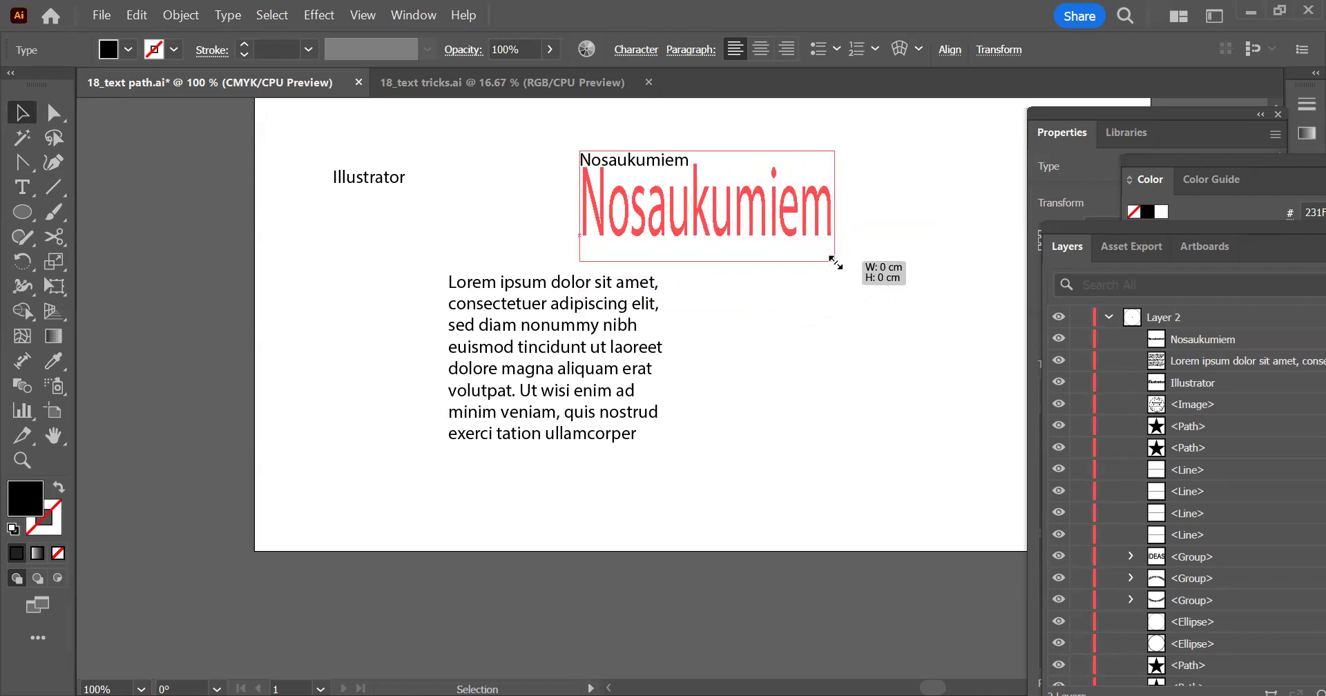
{"action": "mouse_move", "coordinate": [836, 262]}
{"action": "left_mouse_down"}
{"action": "mouse_move", "coordinate": [900, 284]}
{"action": "mouse_move", "coordinate": [837, 270]}
{"action": "mouse_move", "coordinate": [879, 265]}
{"action": "mouse_move", "coordinate": [850, 262]}
{"action": "left_mouse_up"}
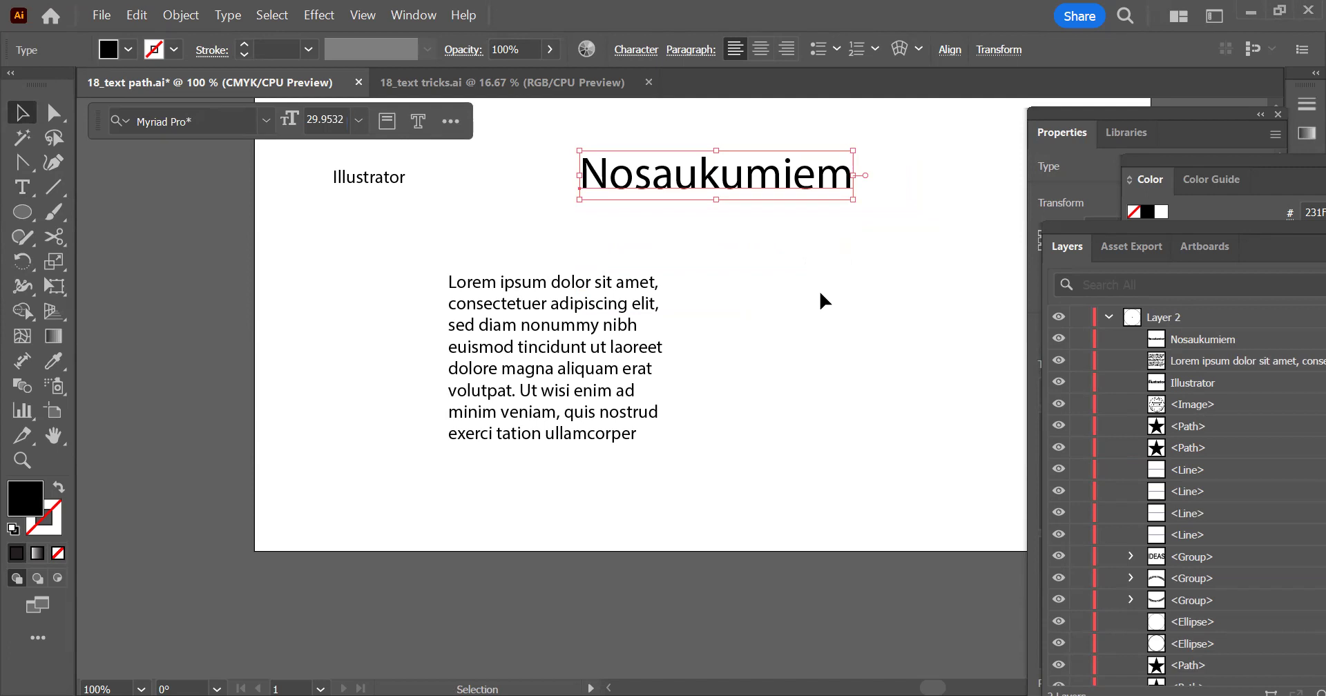
Bring the full text properties into view and set the Nosaukumiem text's font to Modern No. 20
{"action": "left_click", "coordinate": [1193, 109]}
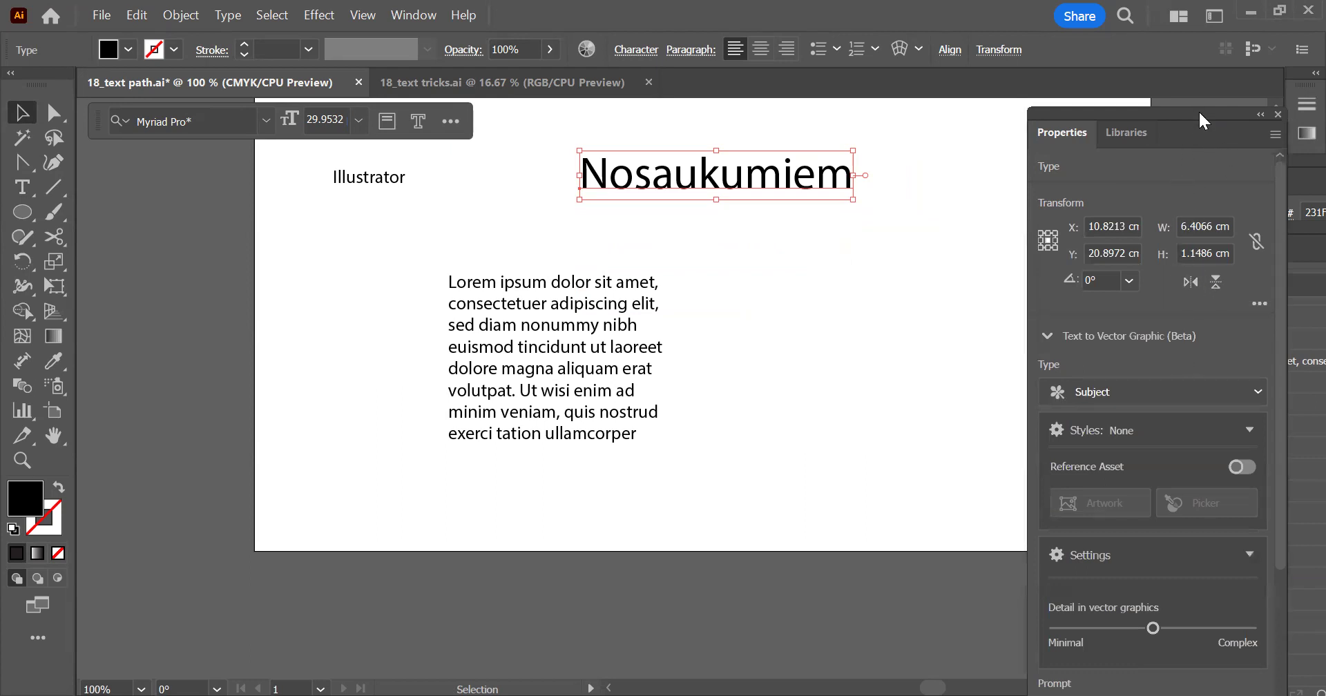
{"action": "left_click_drag", "start_coordinate": [1199, 110], "coordinate": [1214, 35]}
{"action": "scroll", "coordinate": [1182, 438], "scroll_direction": "down", "scroll_amount": 5}
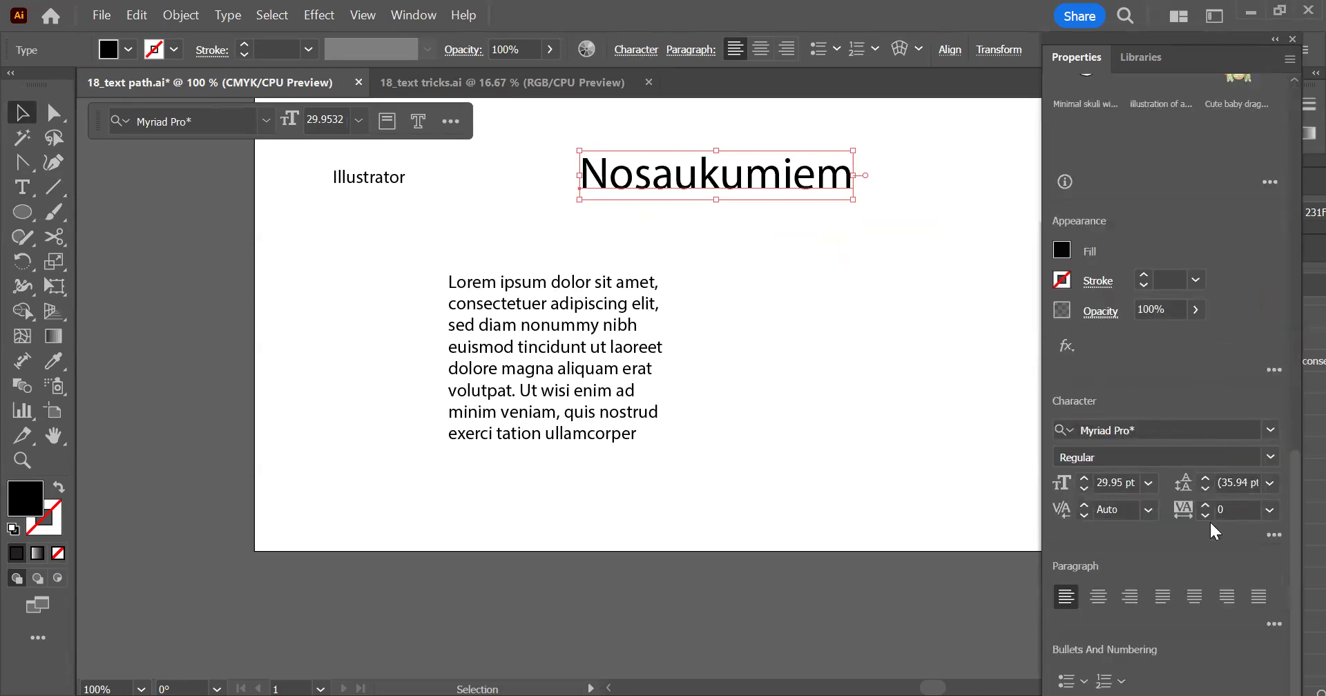
{"action": "left_click", "coordinate": [1166, 432]}
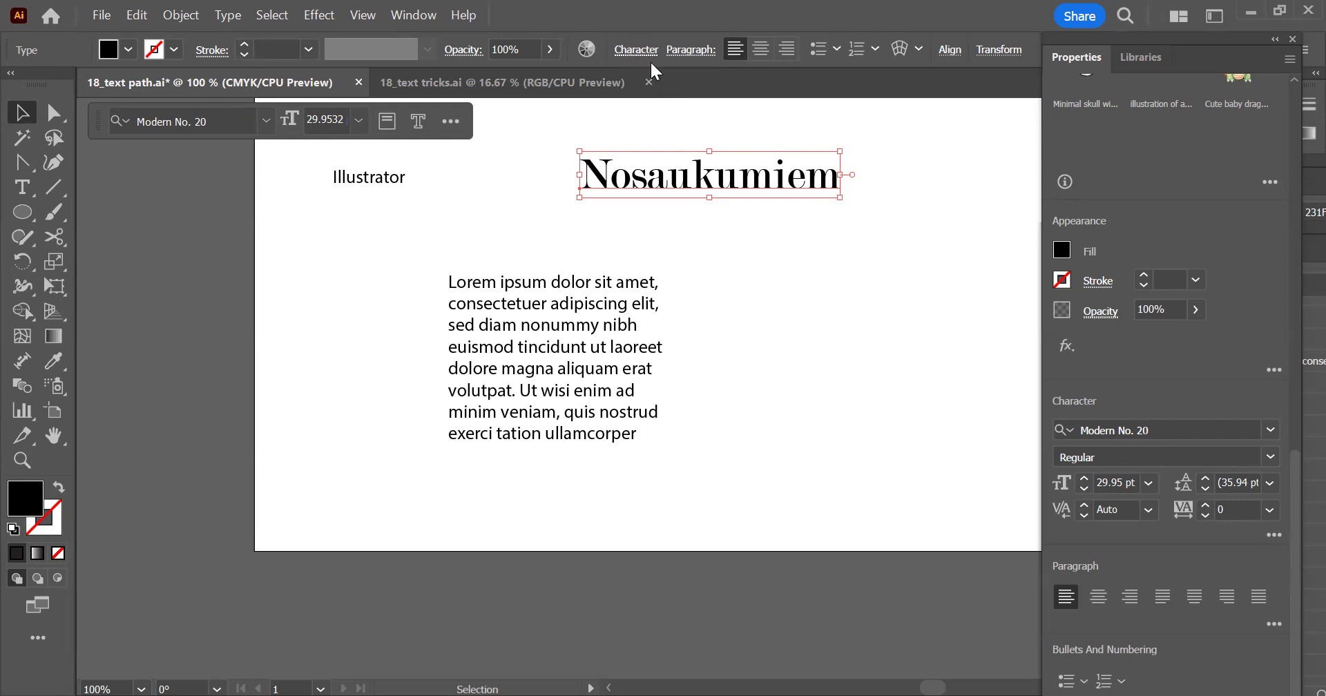
Examine the available font styles and the other character formatting options for the Nosaukumiem text
{"action": "left_click", "coordinate": [625, 50]}
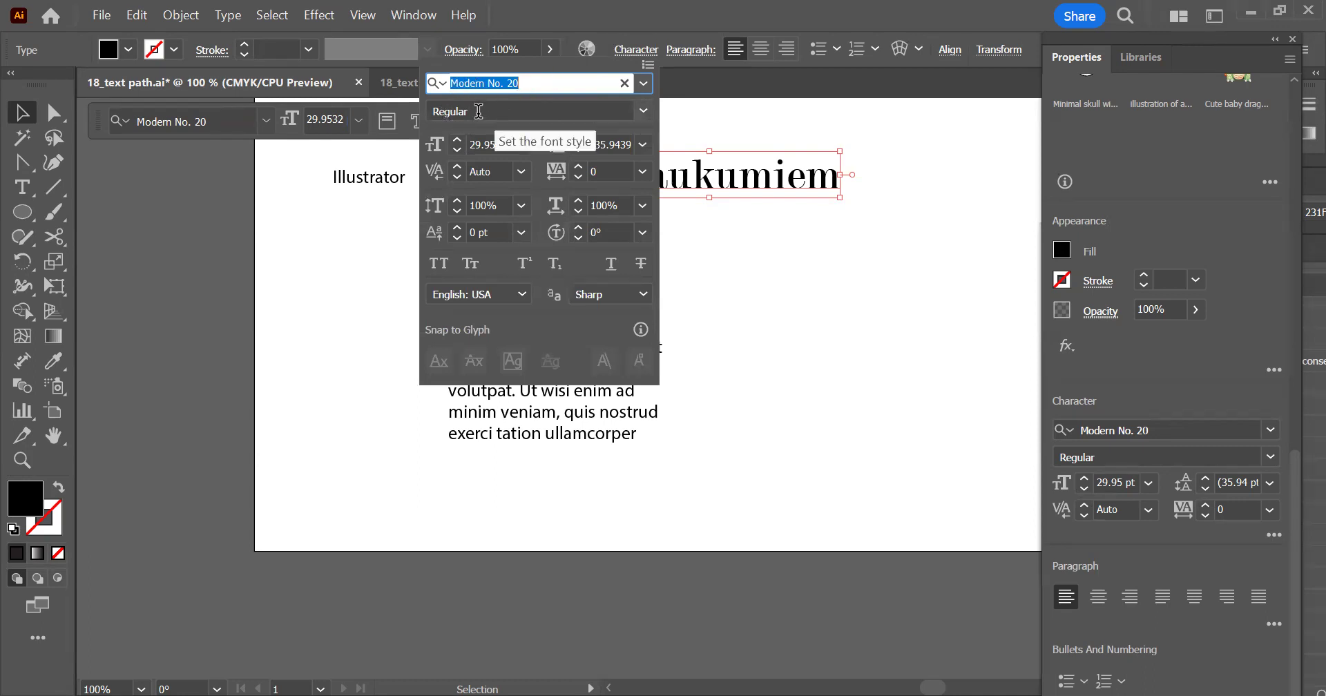
{"action": "left_click", "coordinate": [631, 111]}
{"action": "left_click", "coordinate": [643, 111]}
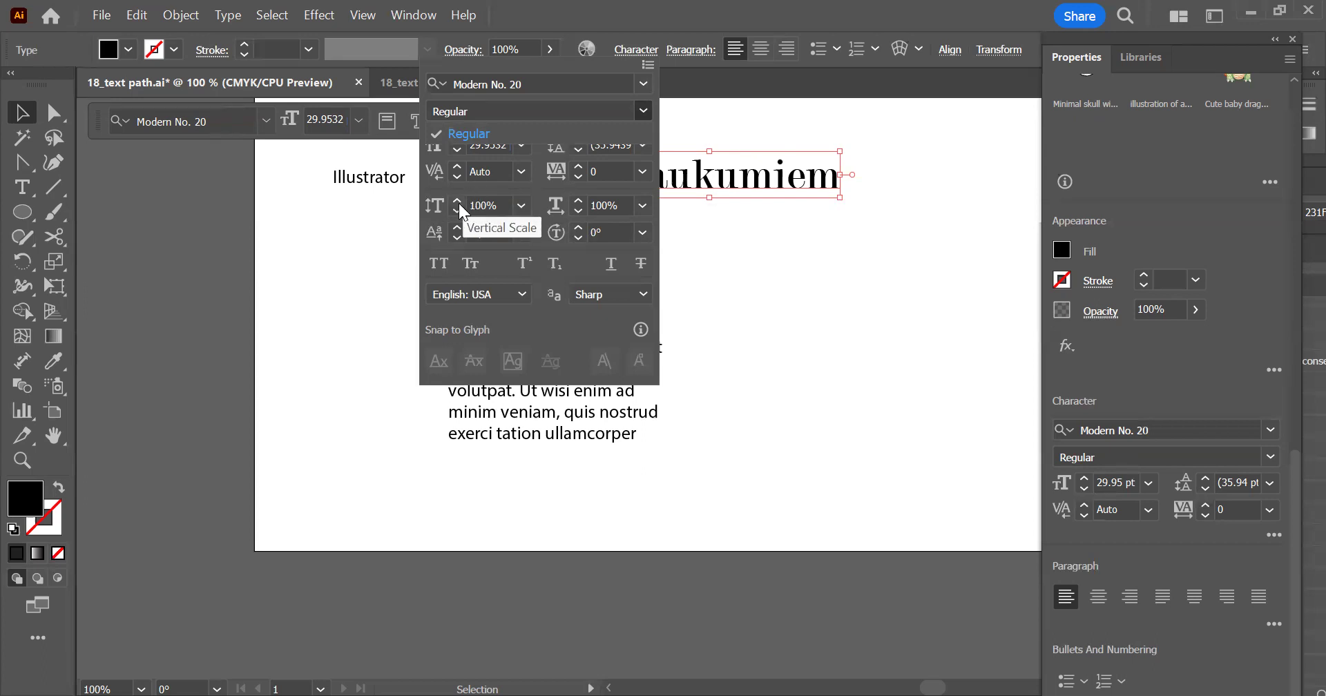
{"action": "left_click", "coordinate": [629, 51]}
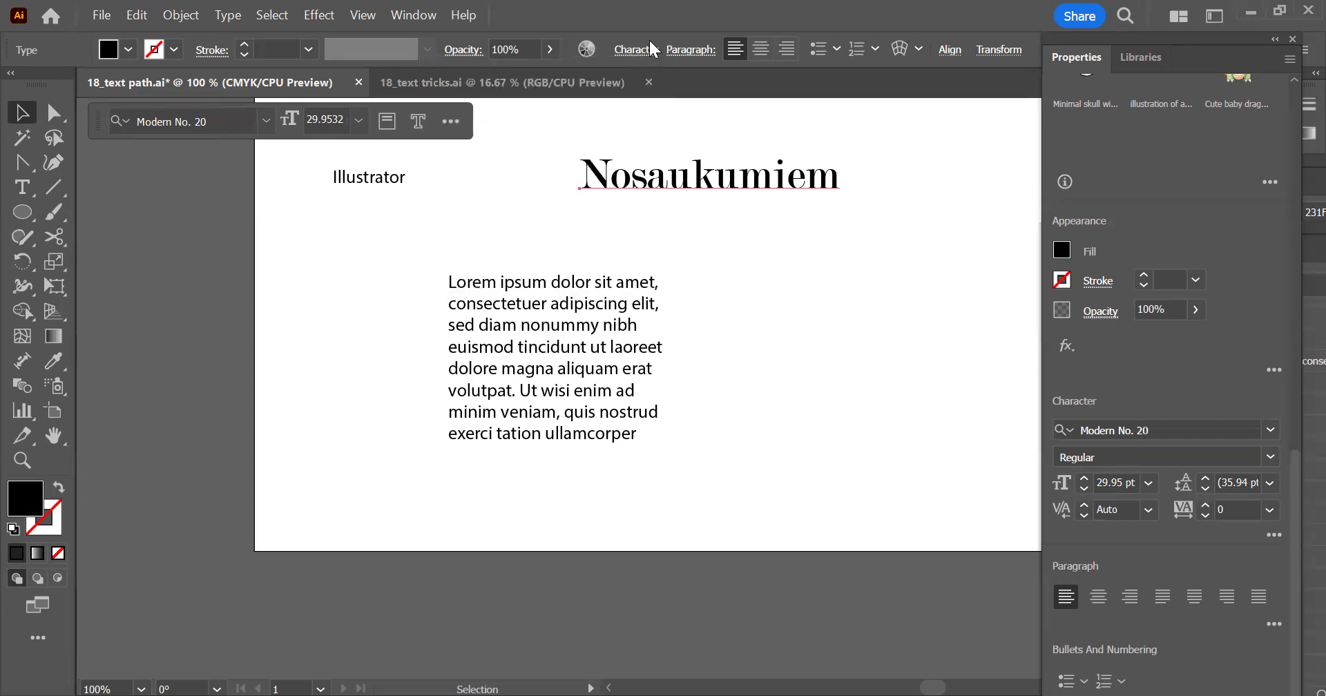
{"action": "left_click", "coordinate": [1063, 509]}
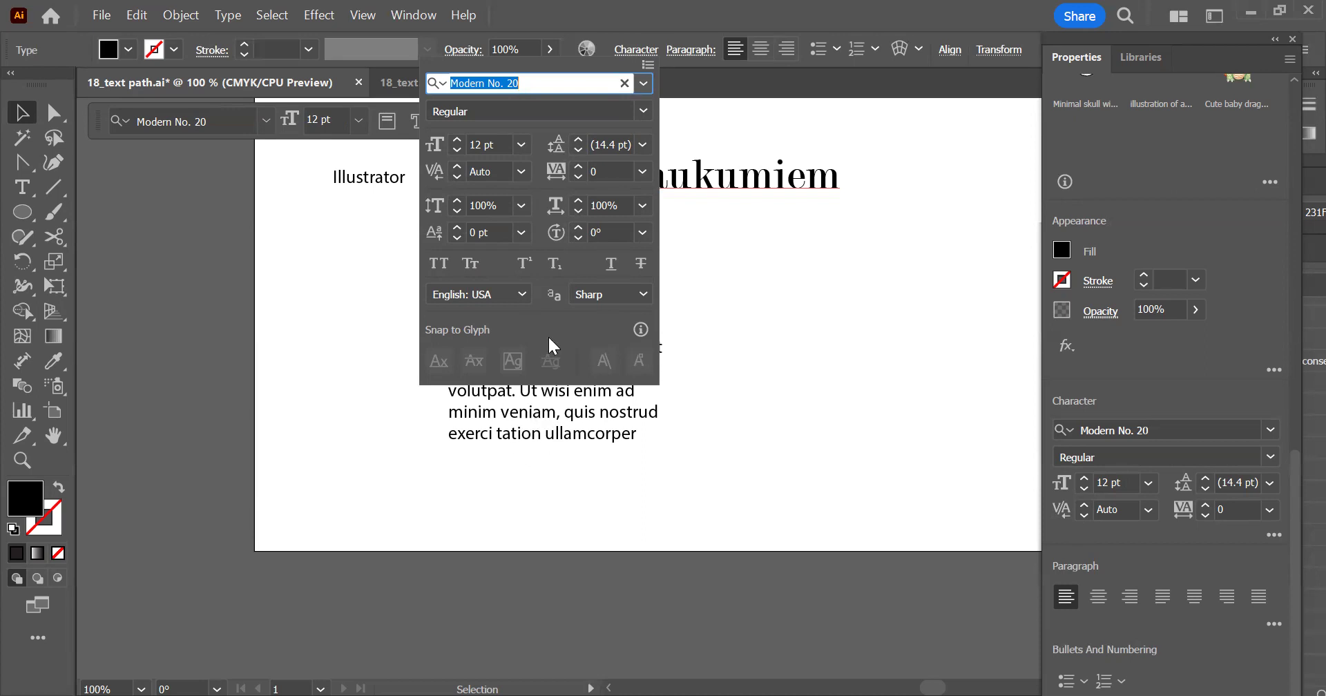
{"action": "key", "text": "Escape"}
Set the placeholder paragraph's leading to 11 pt and move the paragraph to the right, beneath the Nosaukumiem heading
{"action": "left_click", "coordinate": [591, 282]}
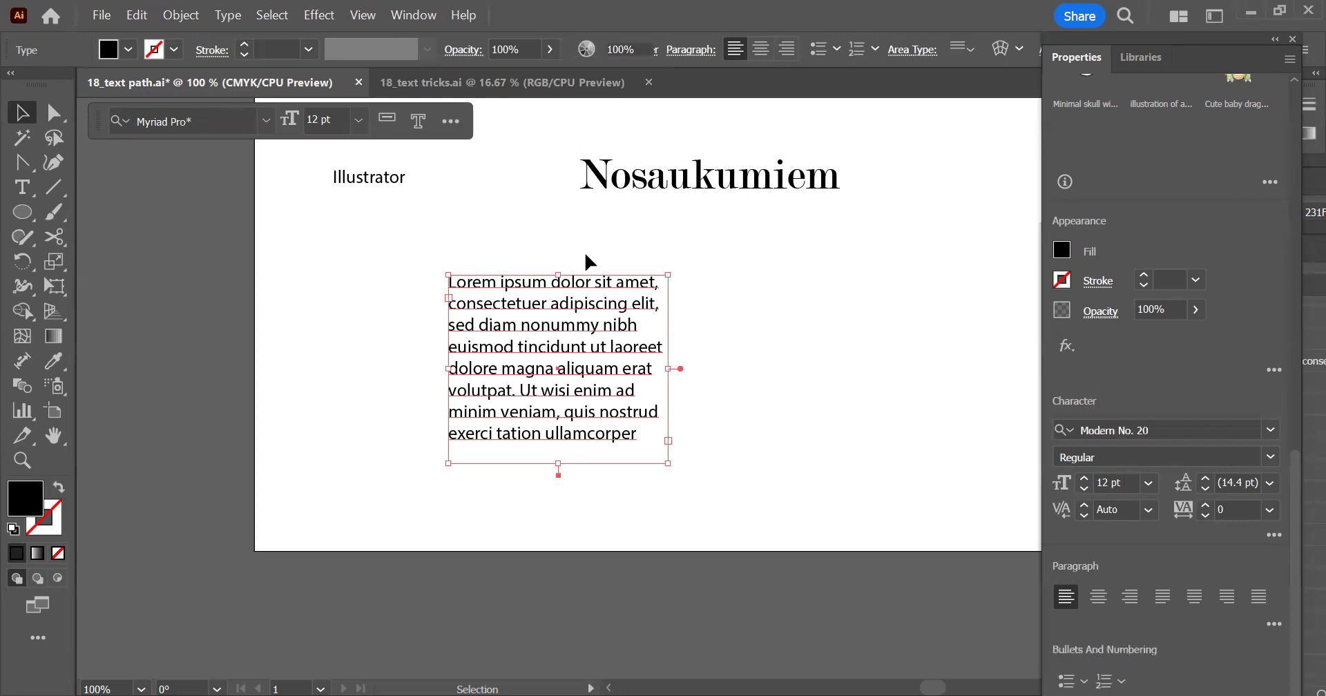
{"action": "left_click", "coordinate": [596, 333]}
{"action": "left_click", "coordinate": [621, 258]}
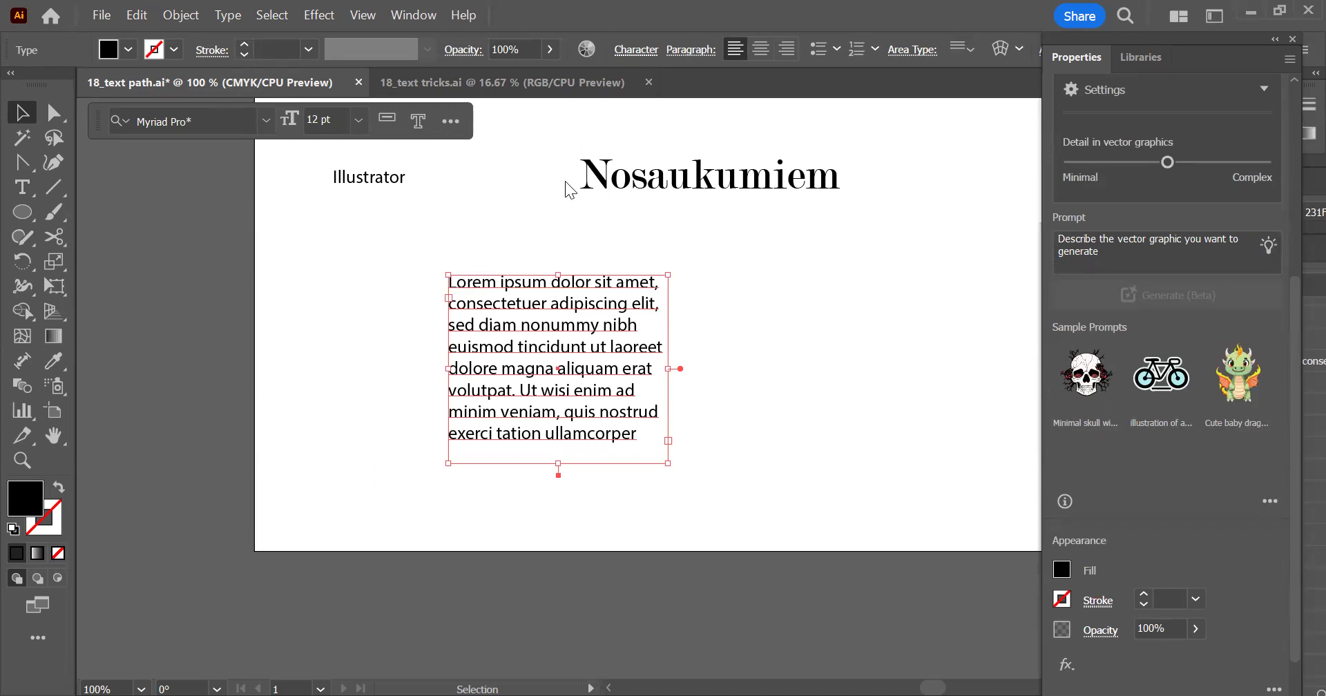
{"action": "left_click", "coordinate": [636, 51]}
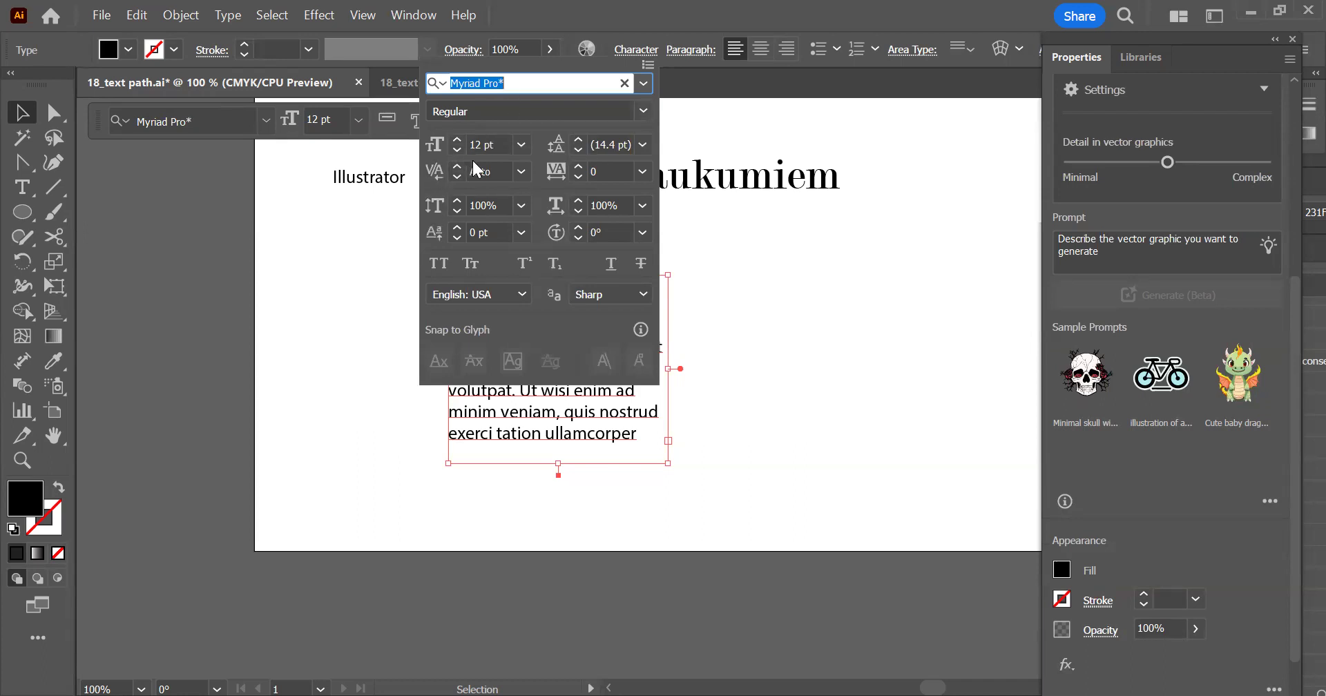
{"action": "left_click", "coordinate": [577, 149]}
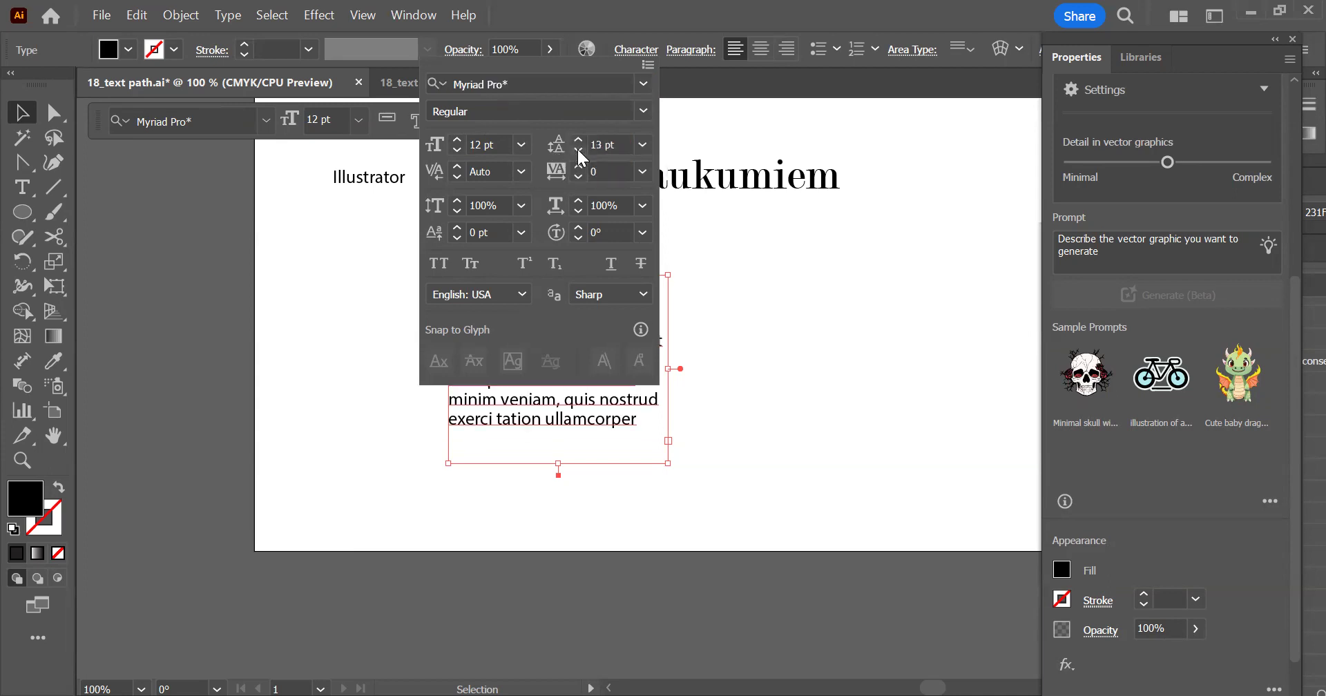
{"action": "left_click", "coordinate": [578, 149]}
{"action": "left_click", "coordinate": [577, 149]}
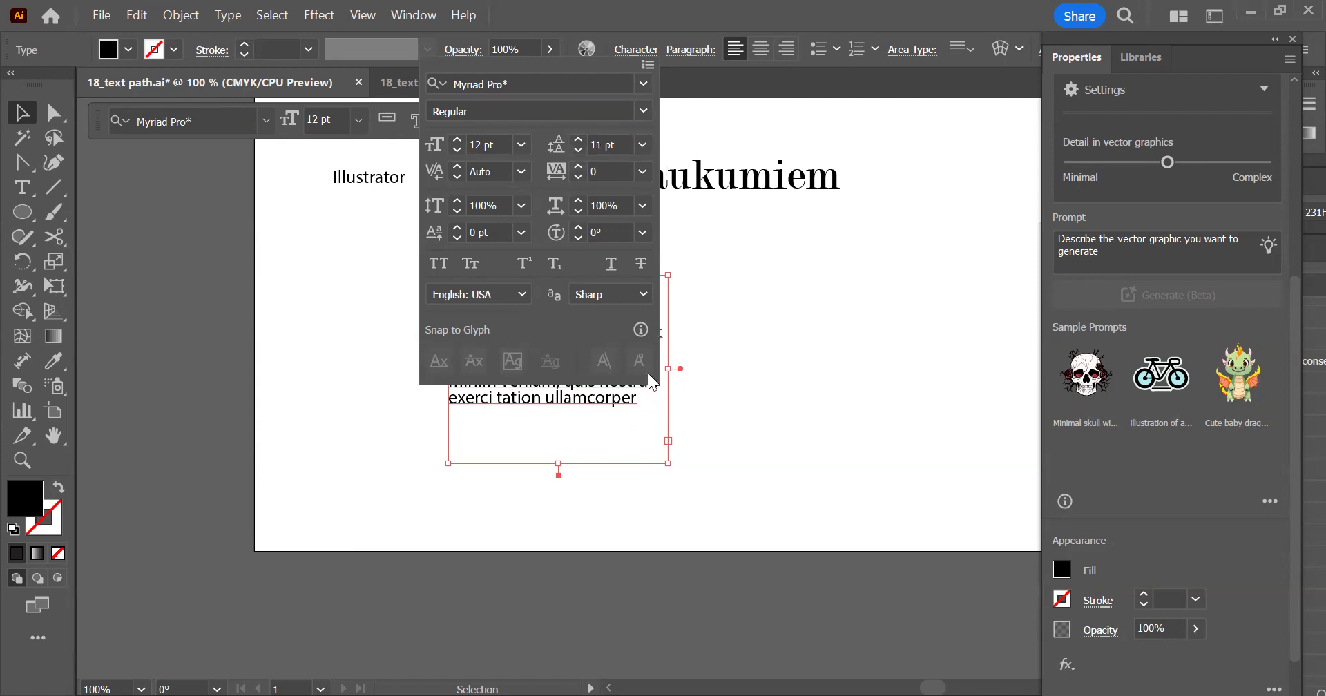
{"action": "left_click", "coordinate": [608, 409]}
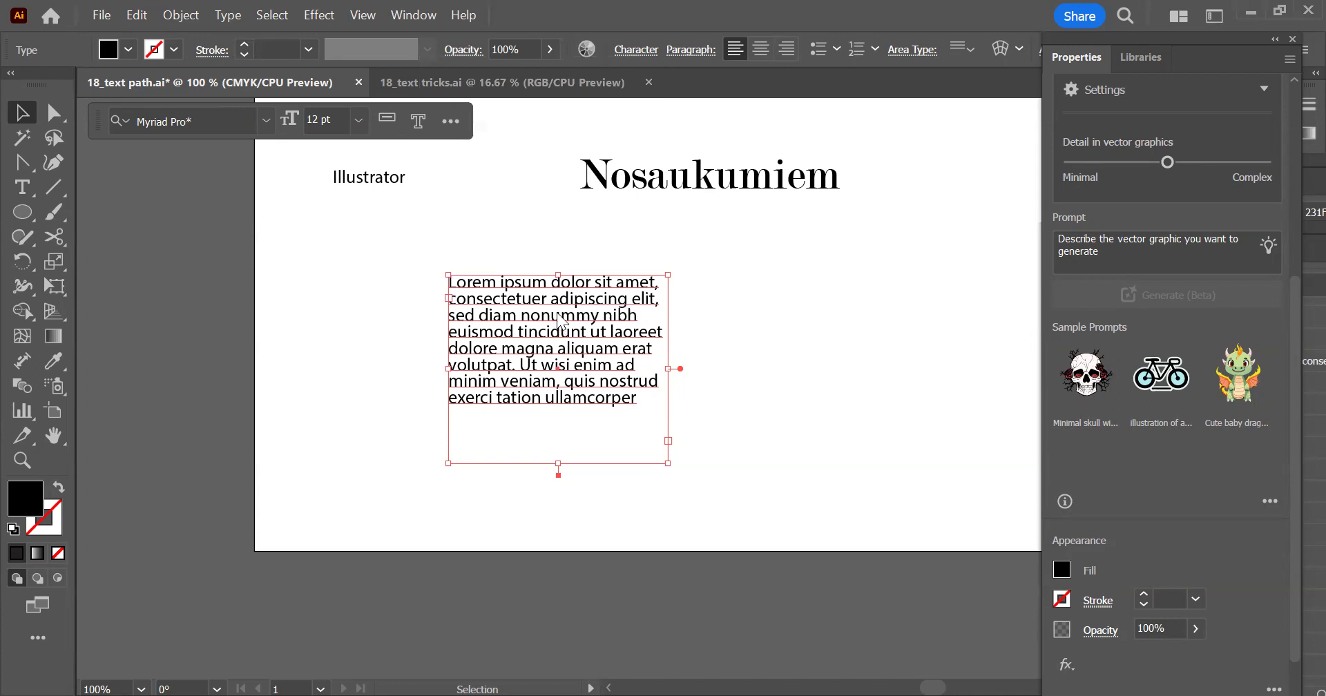
{"action": "key", "text": "ctrl+shift+a"}
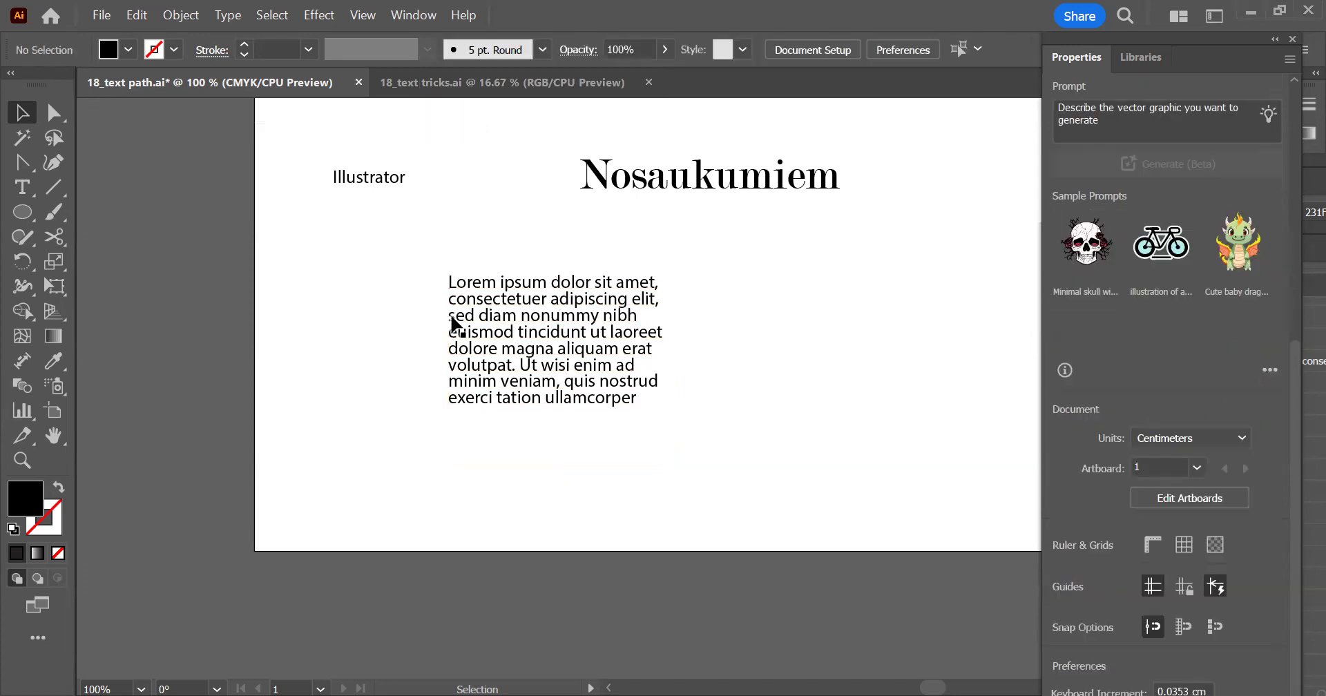
{"action": "left_click_drag", "start_coordinate": [538, 315], "coordinate": [720, 371]}
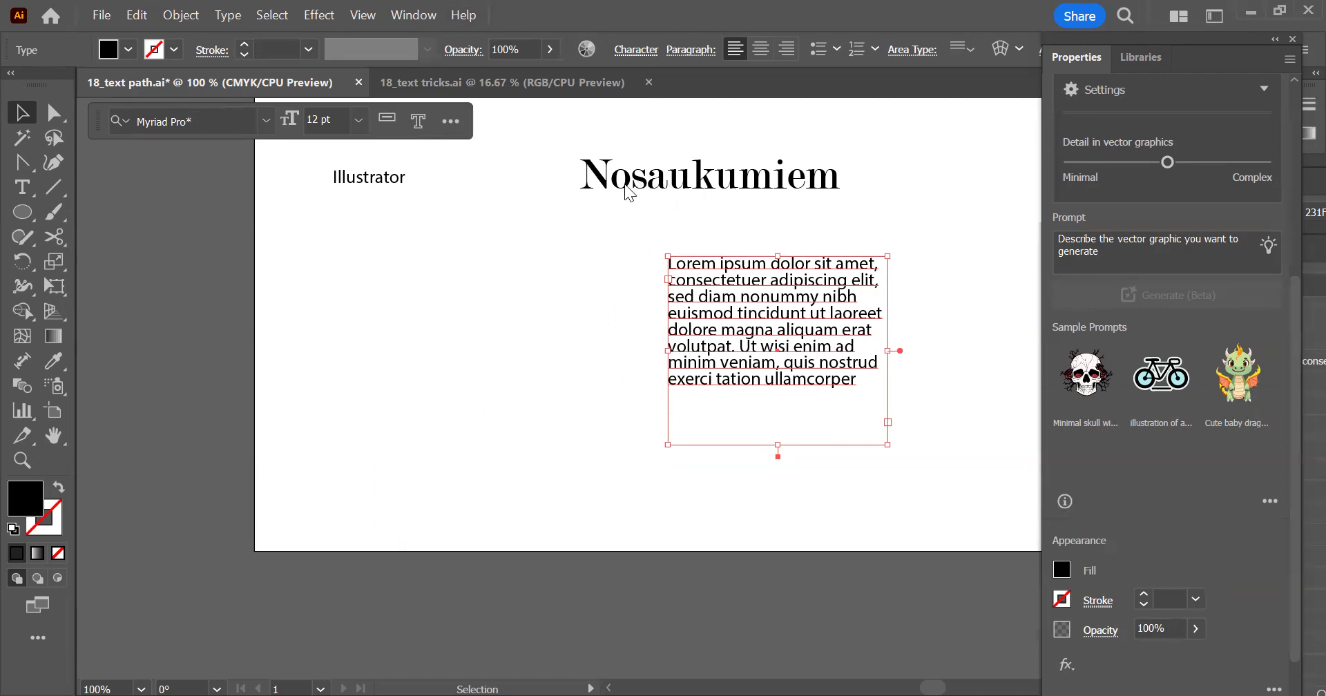
Increase the placeholder paragraph's leading to 25 pt
{"action": "left_click", "coordinate": [635, 49]}
{"action": "left_click", "coordinate": [579, 140]}
{"action": "left_click", "coordinate": [579, 140]}
{"action": "left_click", "coordinate": [579, 140]}
{"action": "left_click", "coordinate": [579, 141]}
{"action": "left_click", "coordinate": [578, 140]}
{"action": "left_click", "coordinate": [579, 141]}
{"action": "left_click", "coordinate": [579, 140]}
{"action": "left_click", "coordinate": [579, 140]}
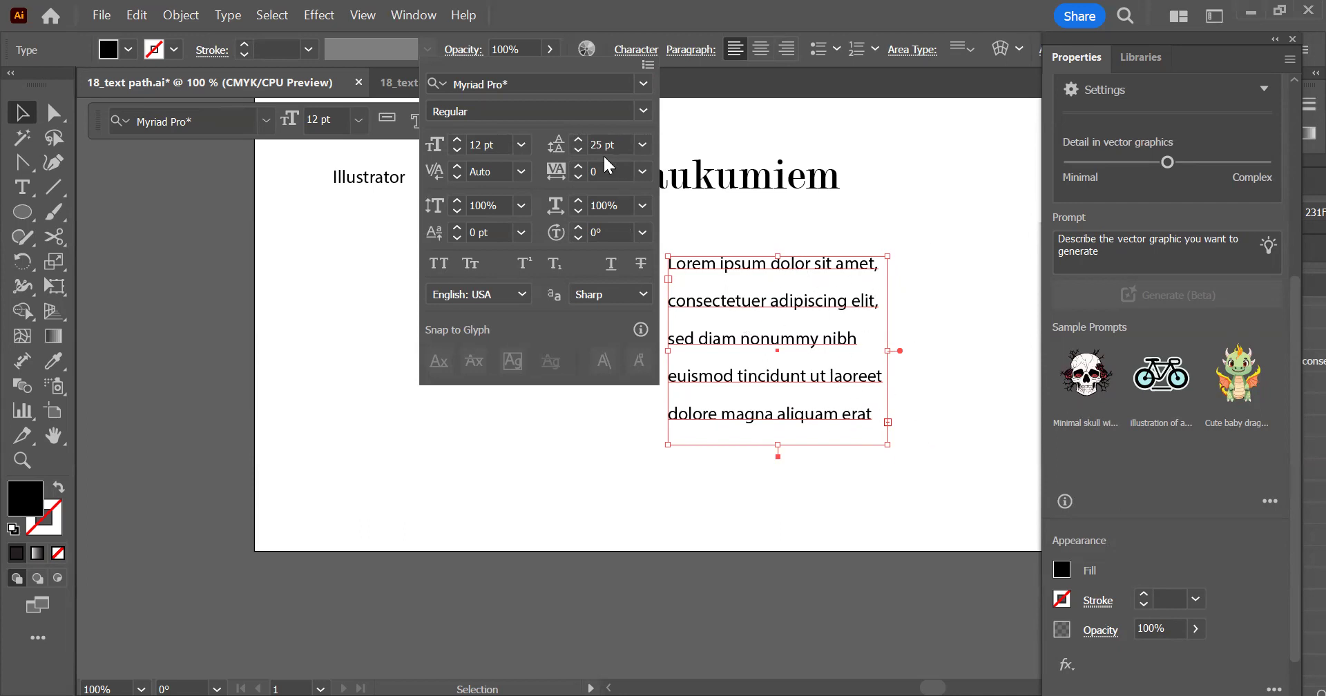
Reduce the placeholder paragraph's leading to 15 pt
{"action": "left_click", "coordinate": [578, 150]}
{"action": "left_click", "coordinate": [578, 151]}
{"action": "left_click", "coordinate": [578, 150]}
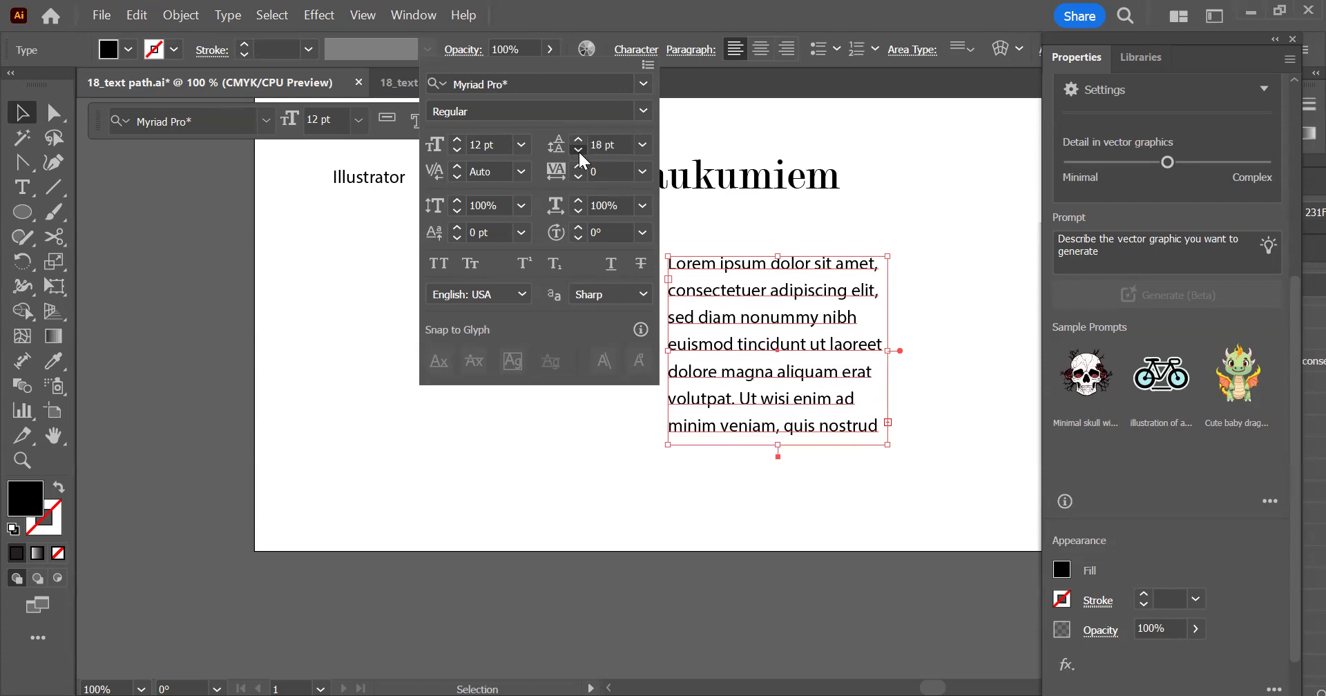
{"action": "left_click", "coordinate": [578, 150]}
{"action": "left_click", "coordinate": [578, 151]}
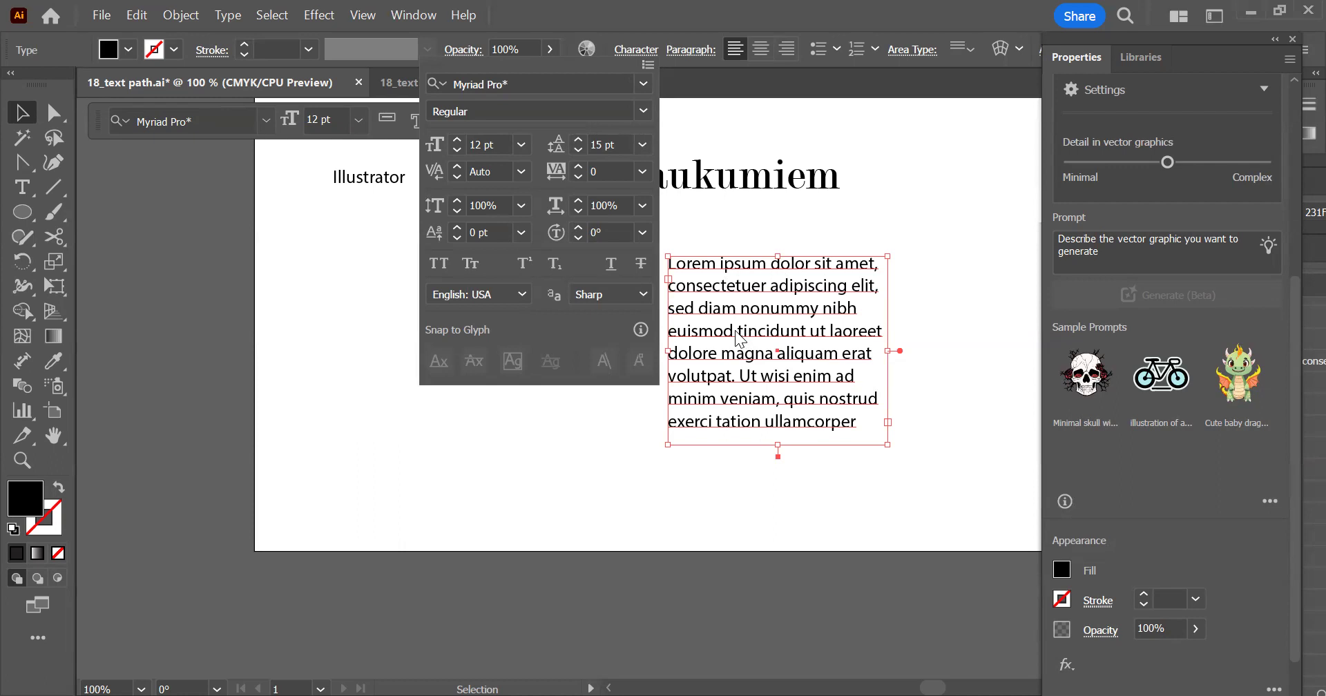
Try All Caps on the placeholder paragraph twice, restoring normal capitalization each time
{"action": "left_click", "coordinate": [437, 263]}
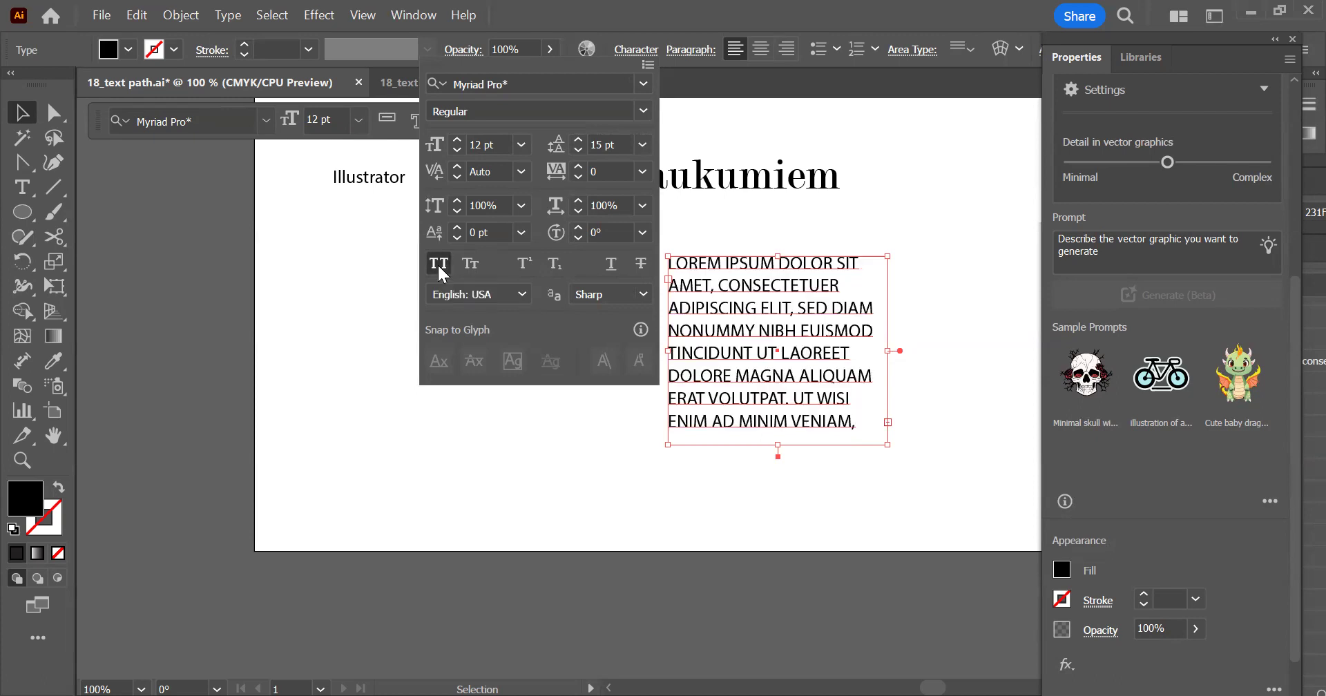
{"action": "left_click", "coordinate": [437, 263]}
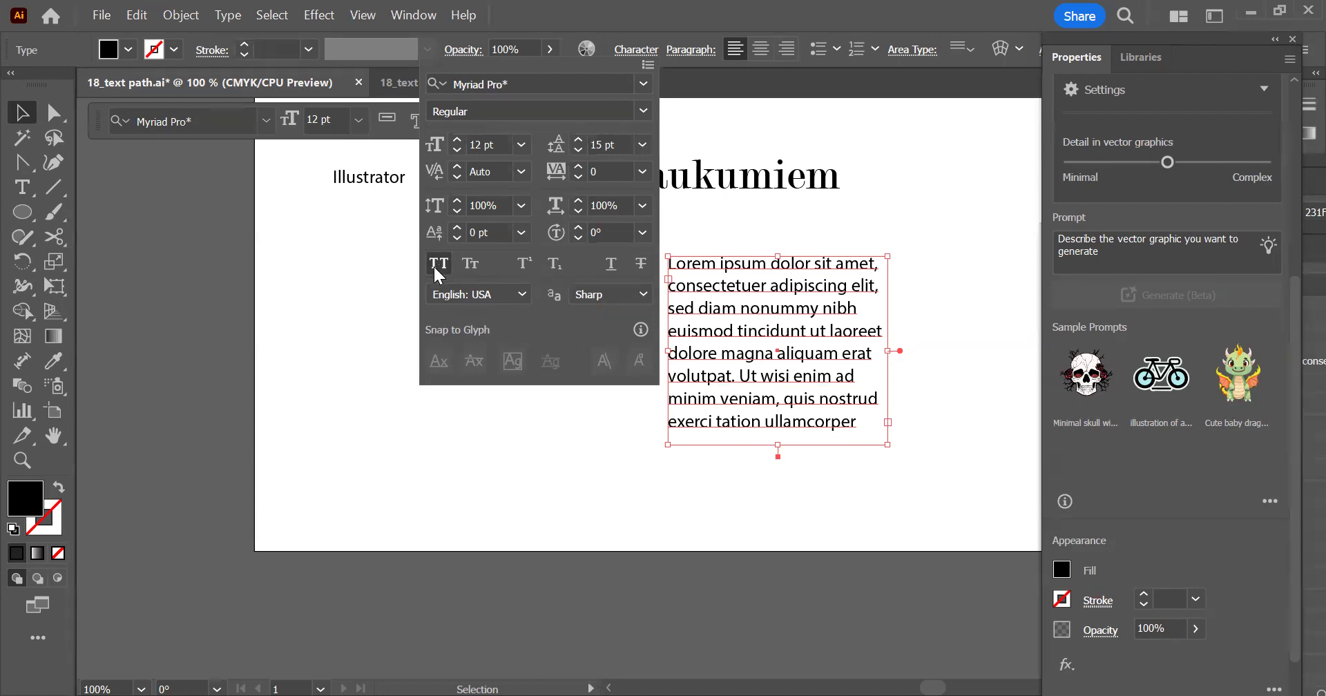
{"action": "left_click", "coordinate": [437, 263]}
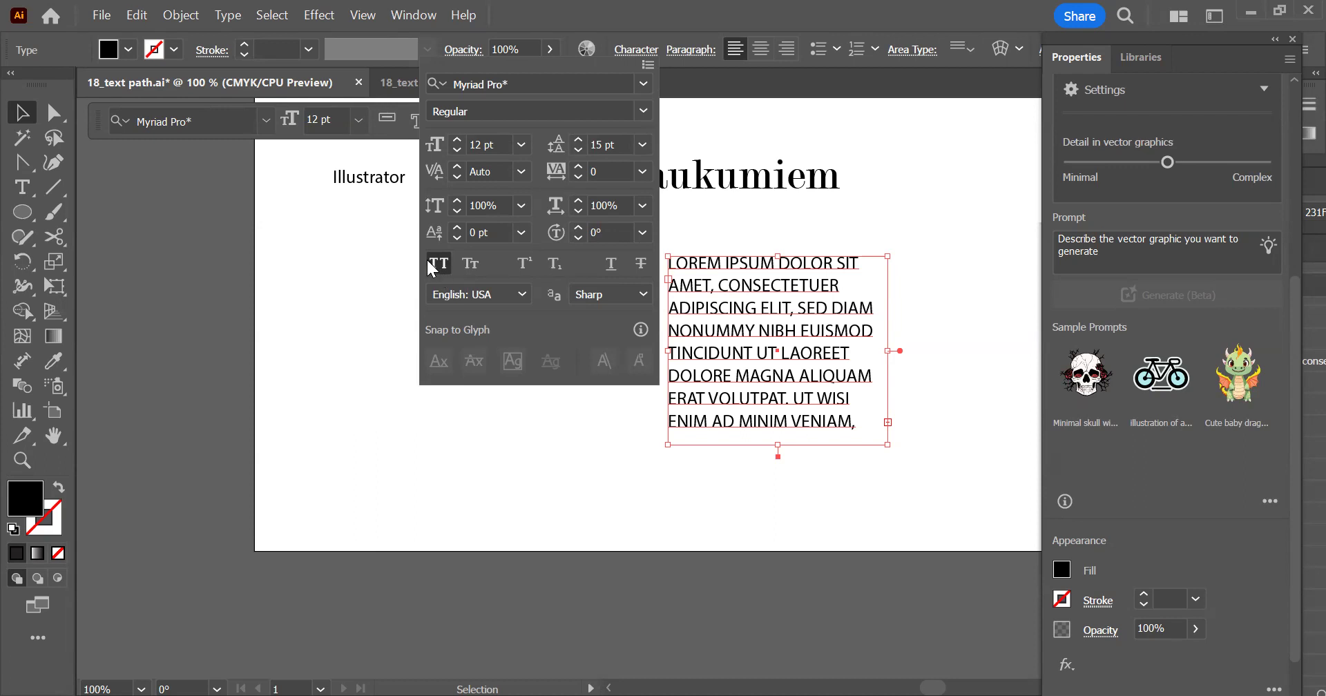
{"action": "left_click", "coordinate": [436, 265]}
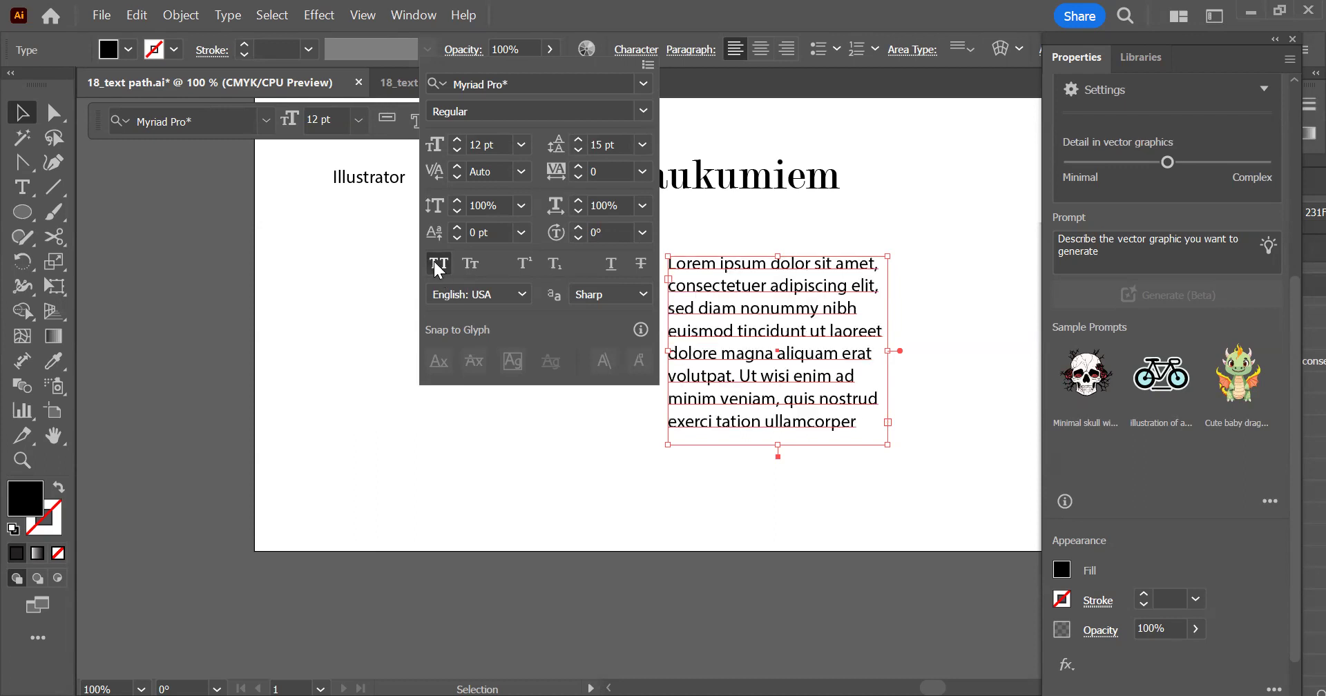
Compare Small Caps with All Caps on the placeholder paragraph and leave it in All Caps
{"action": "left_click", "coordinate": [476, 264]}
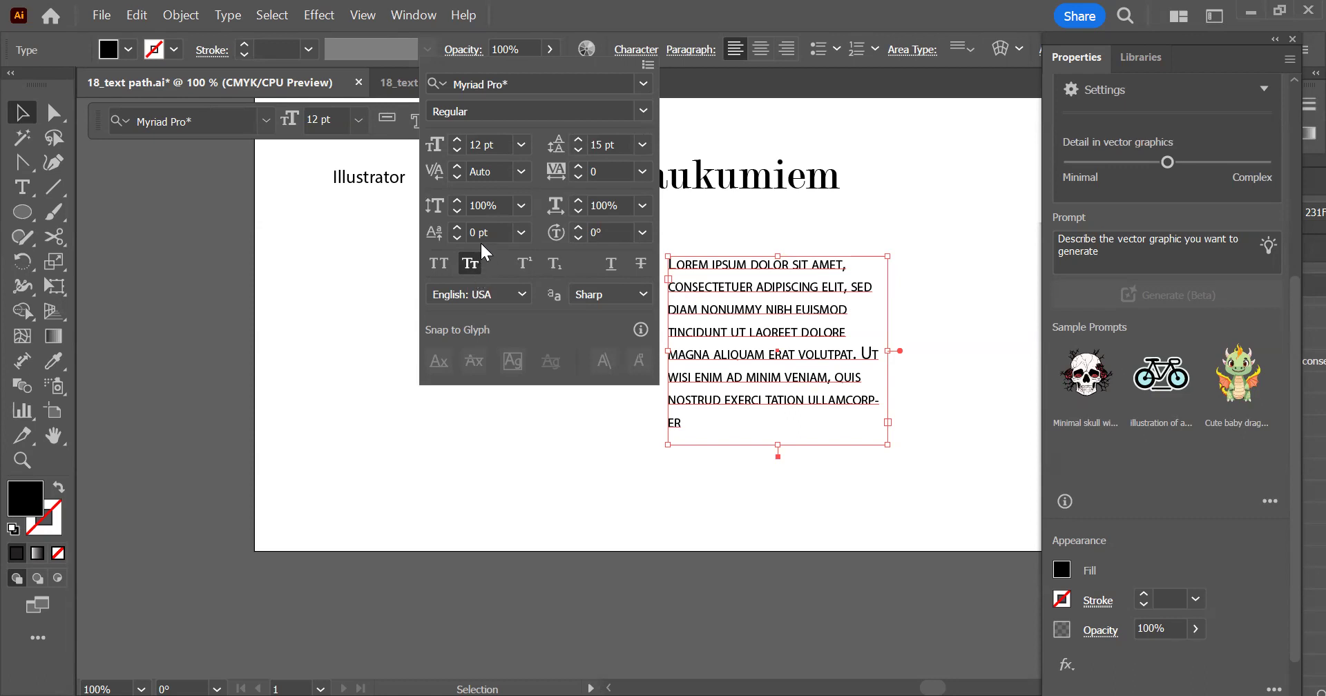
{"action": "left_click", "coordinate": [447, 263]}
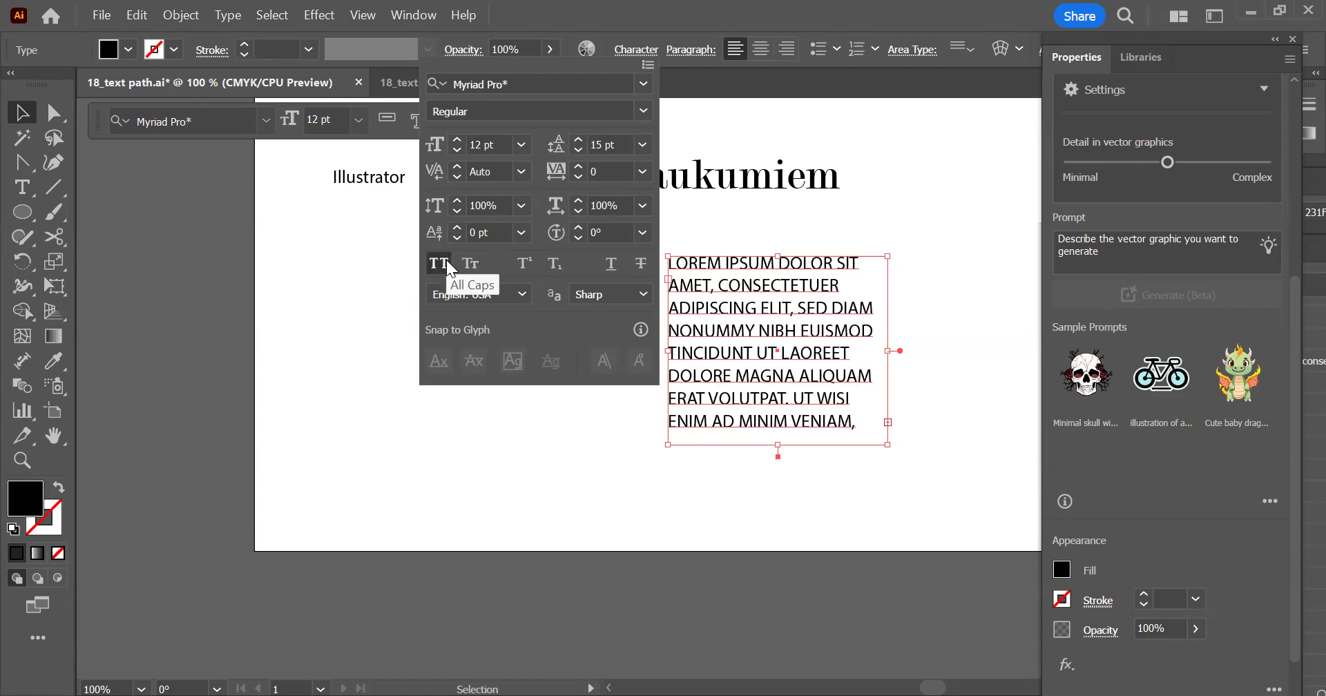
{"action": "left_click", "coordinate": [468, 267]}
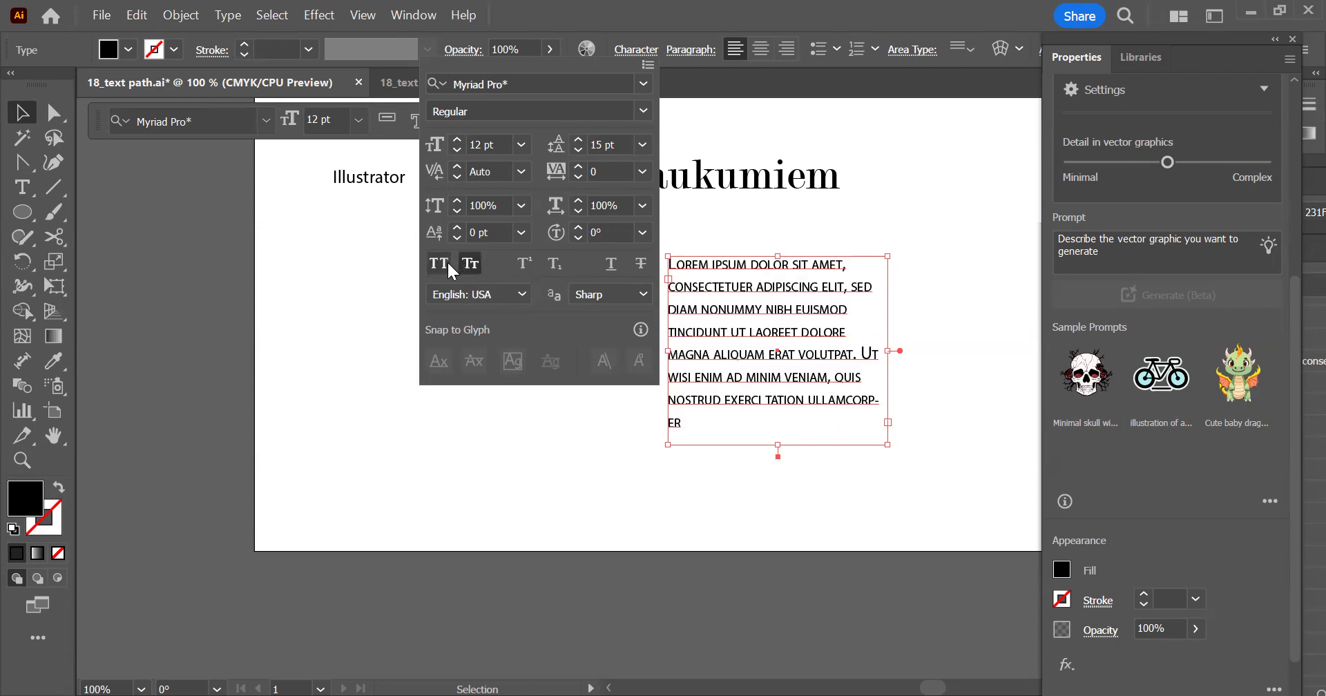
{"action": "left_click", "coordinate": [447, 267]}
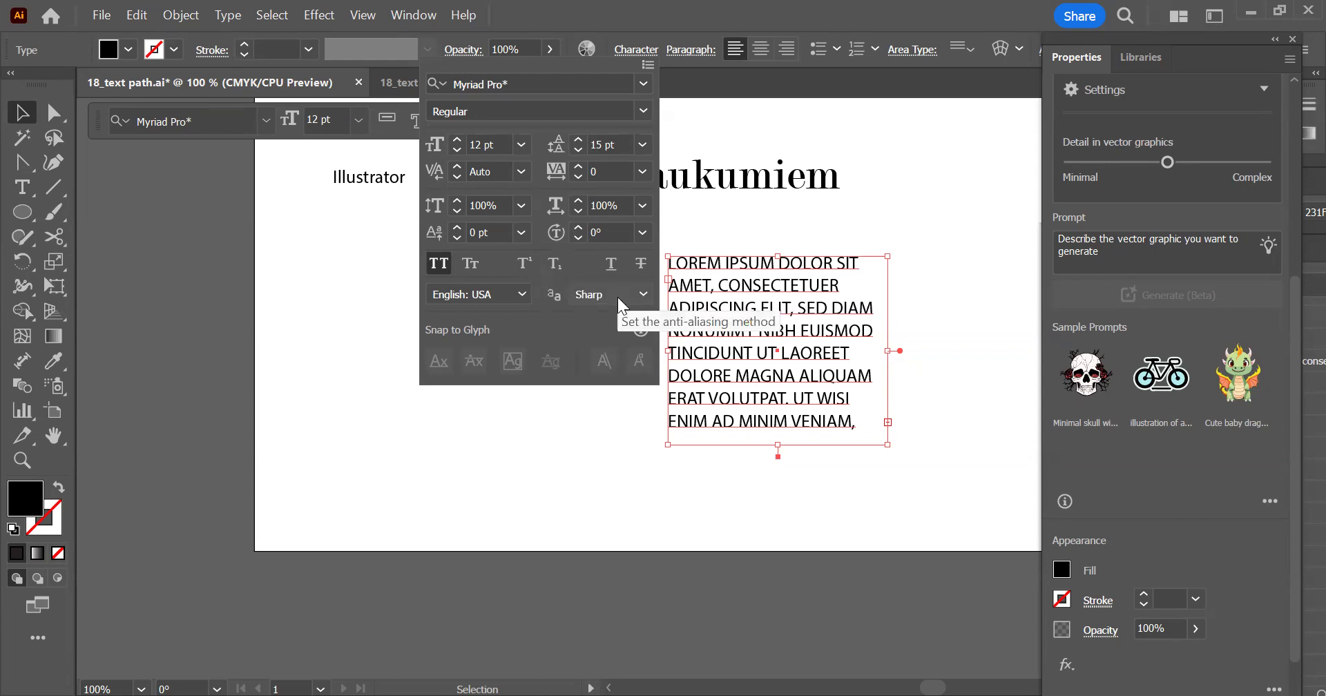
Try underline and strikethrough on the placeholder paragraph and turn both off again
{"action": "left_click", "coordinate": [602, 272]}
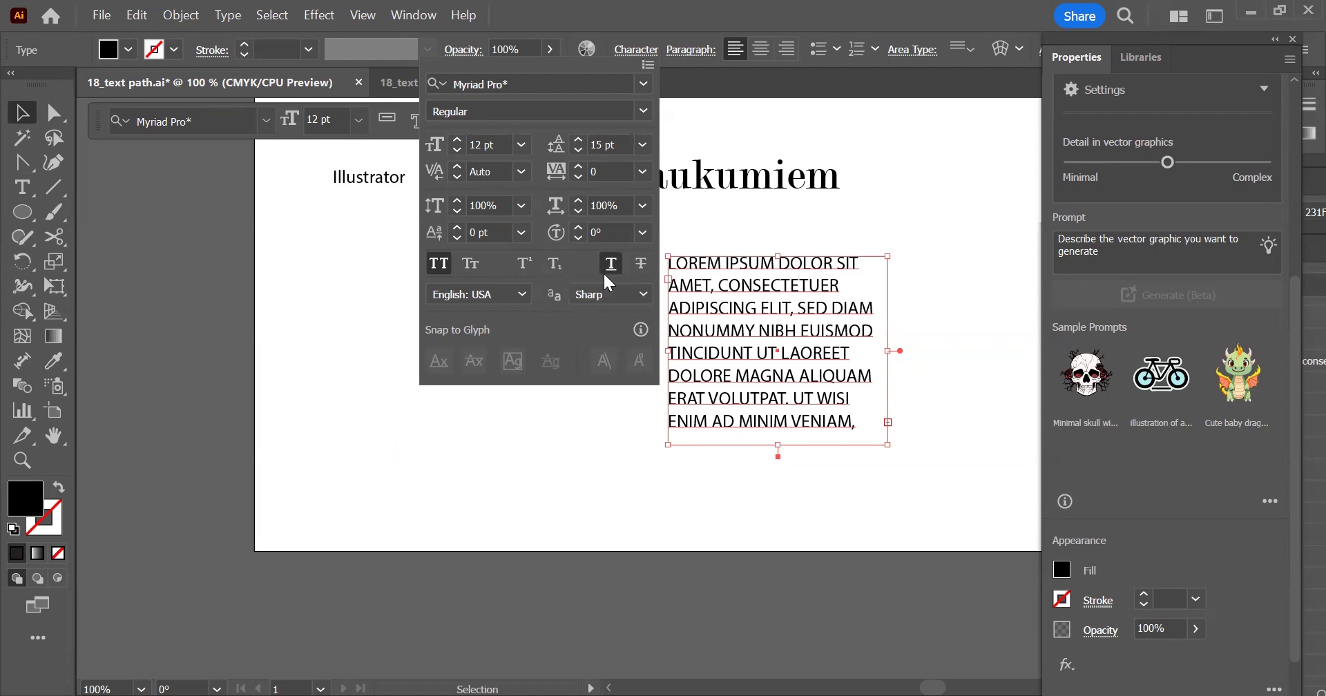
{"action": "left_click", "coordinate": [607, 267]}
{"action": "left_click", "coordinate": [640, 266]}
{"action": "left_click", "coordinate": [641, 264]}
Browse the available fonts, dismissing the subscription banner, and examine the styles in the Berlin Sans FB, Bodoni Bd BT and Book Antiqua families
{"action": "left_click", "coordinate": [644, 84]}
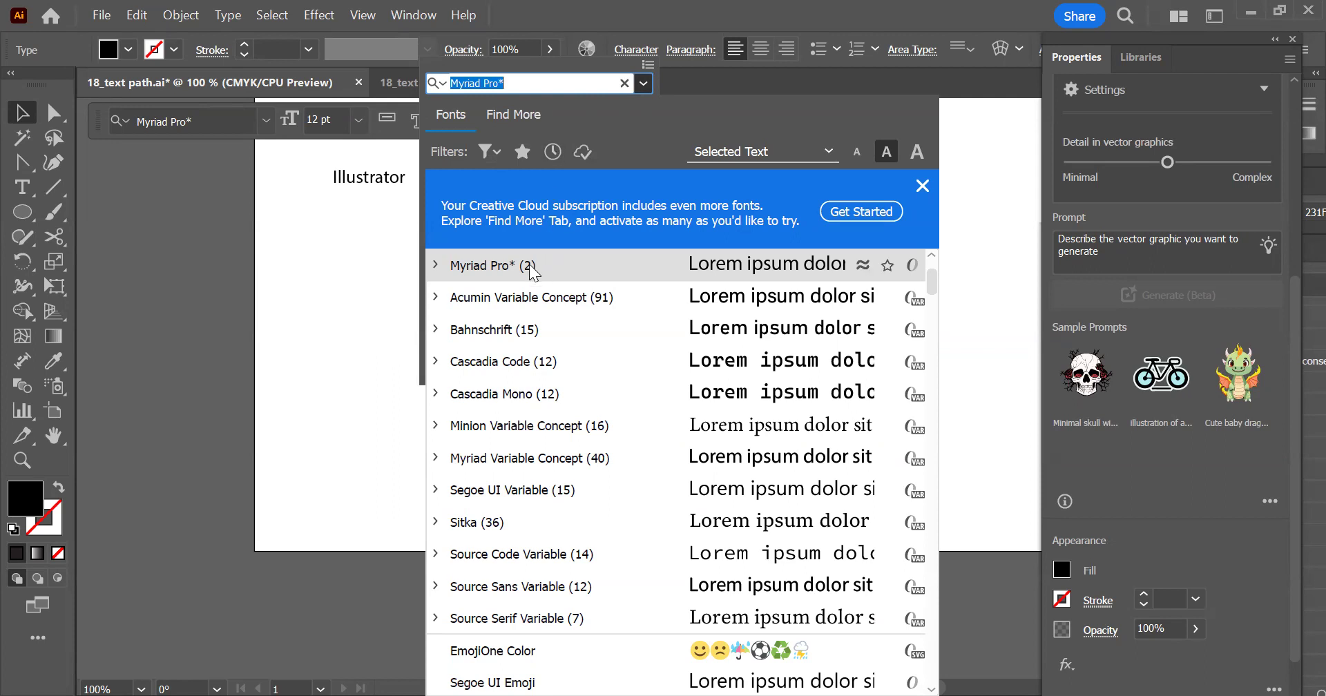
{"action": "left_click", "coordinate": [918, 183]}
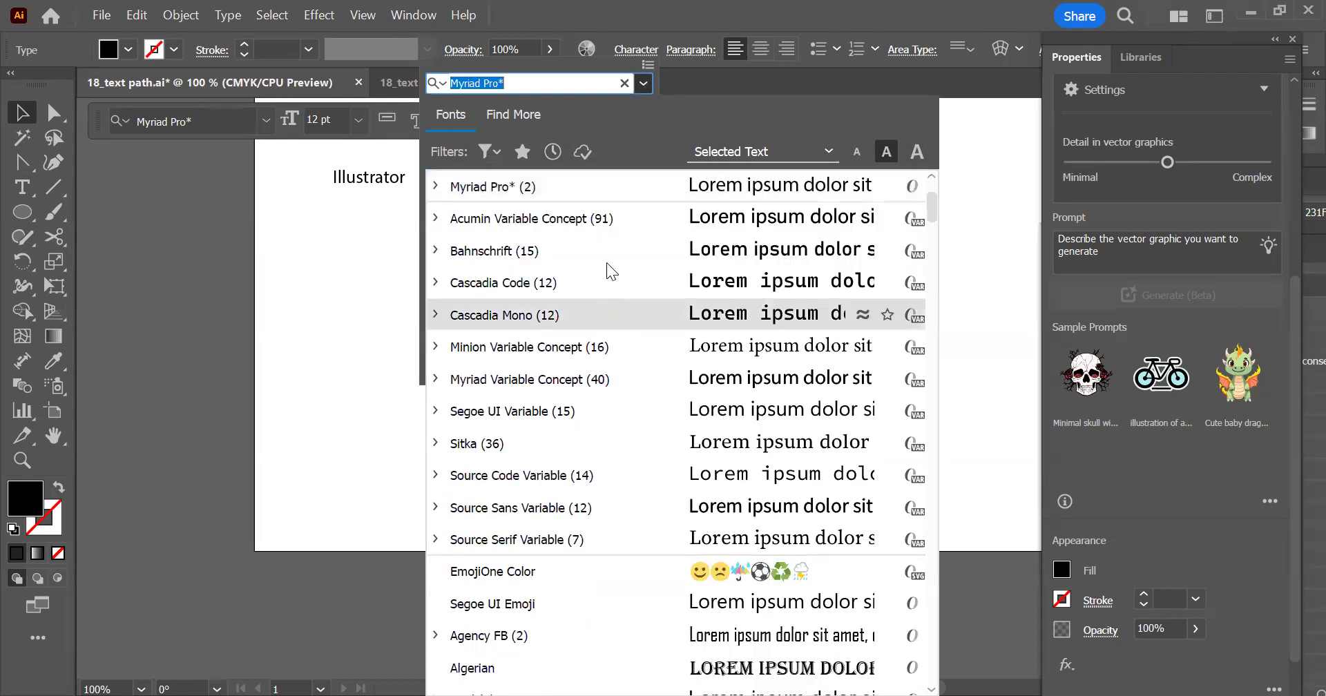
{"action": "scroll", "coordinate": [601, 290], "scroll_direction": "down", "scroll_amount": 3}
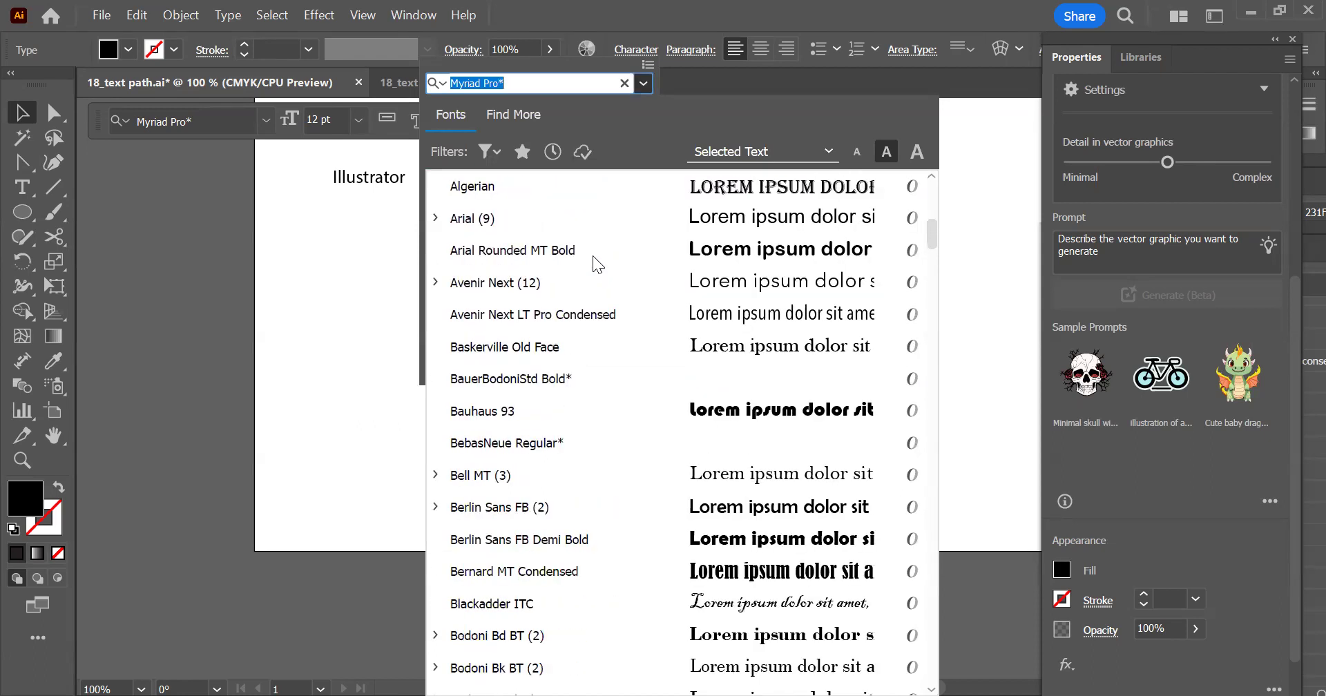
{"action": "scroll", "coordinate": [593, 255], "scroll_direction": "down", "scroll_amount": 2}
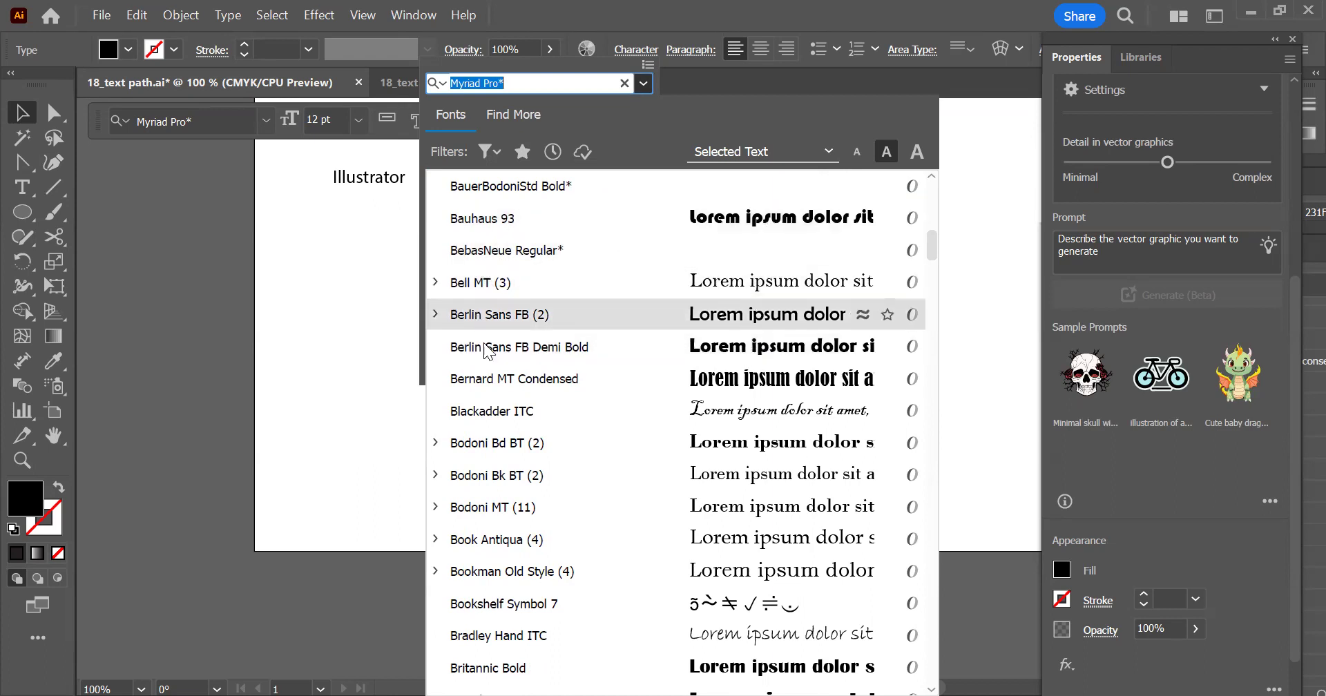
{"action": "left_click", "coordinate": [435, 315]}
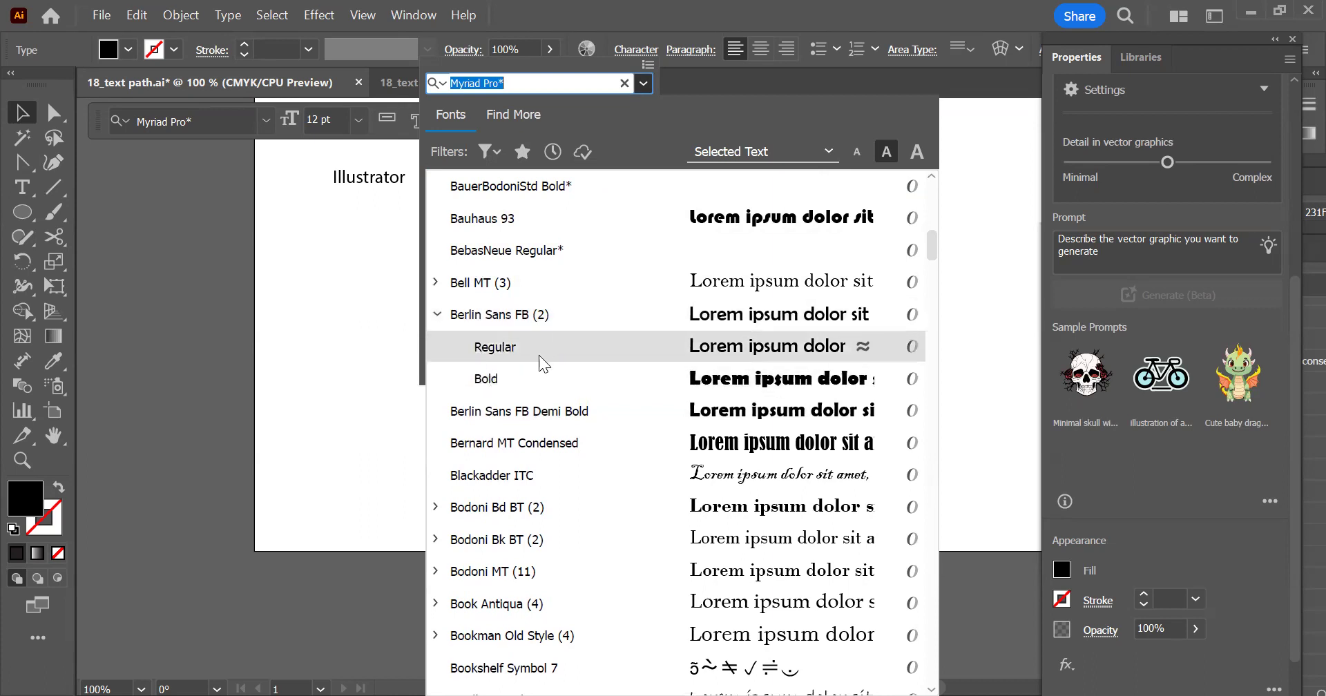
{"action": "left_click", "coordinate": [437, 315]}
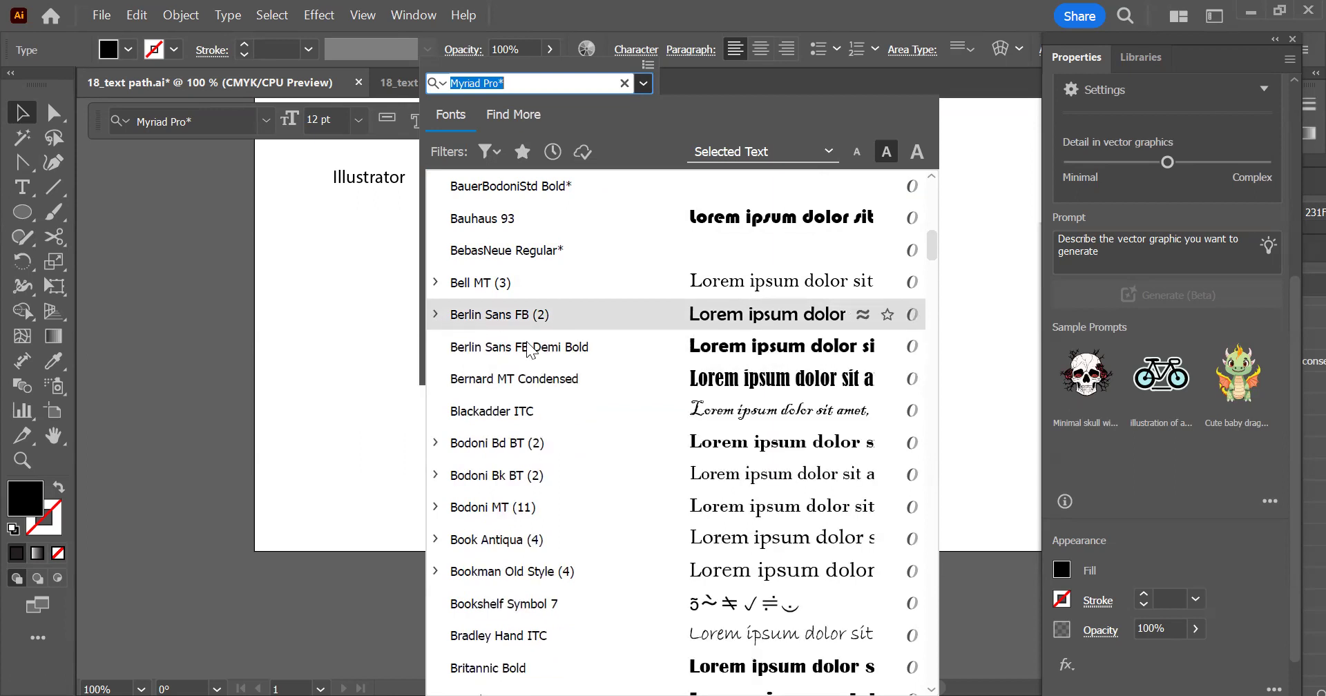
{"action": "left_click", "coordinate": [437, 442]}
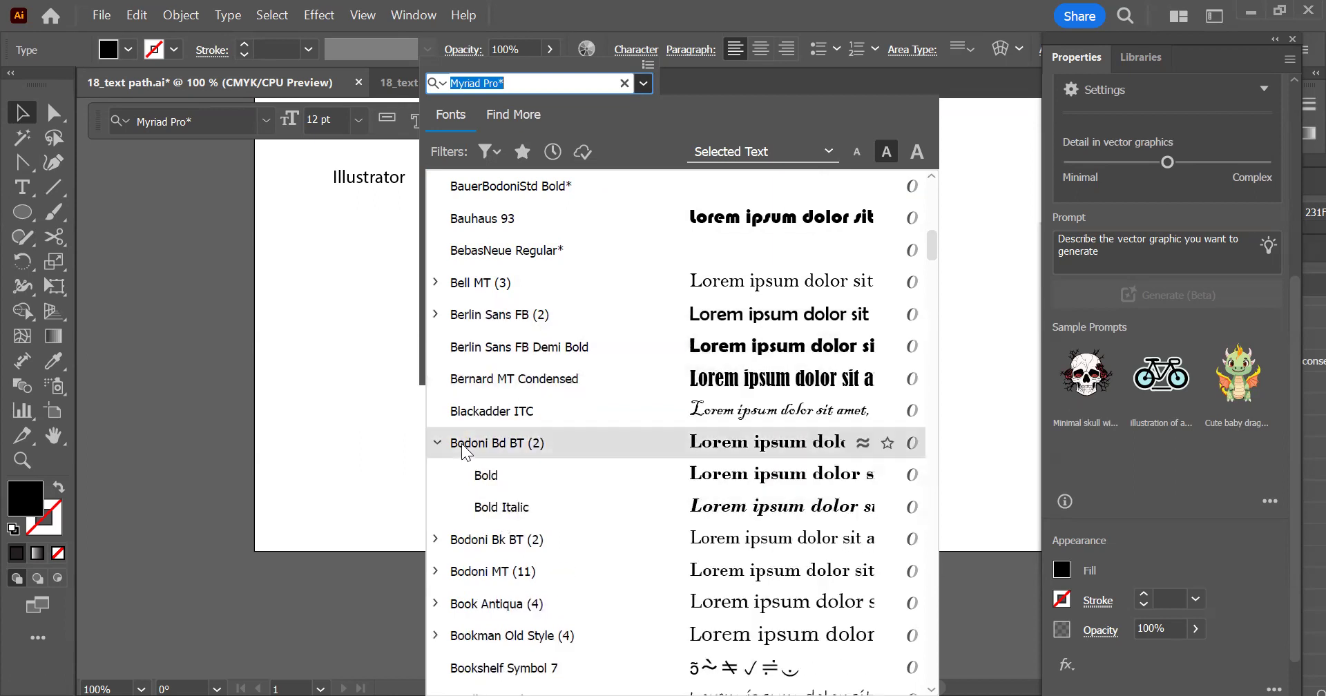
{"action": "left_click", "coordinate": [435, 444]}
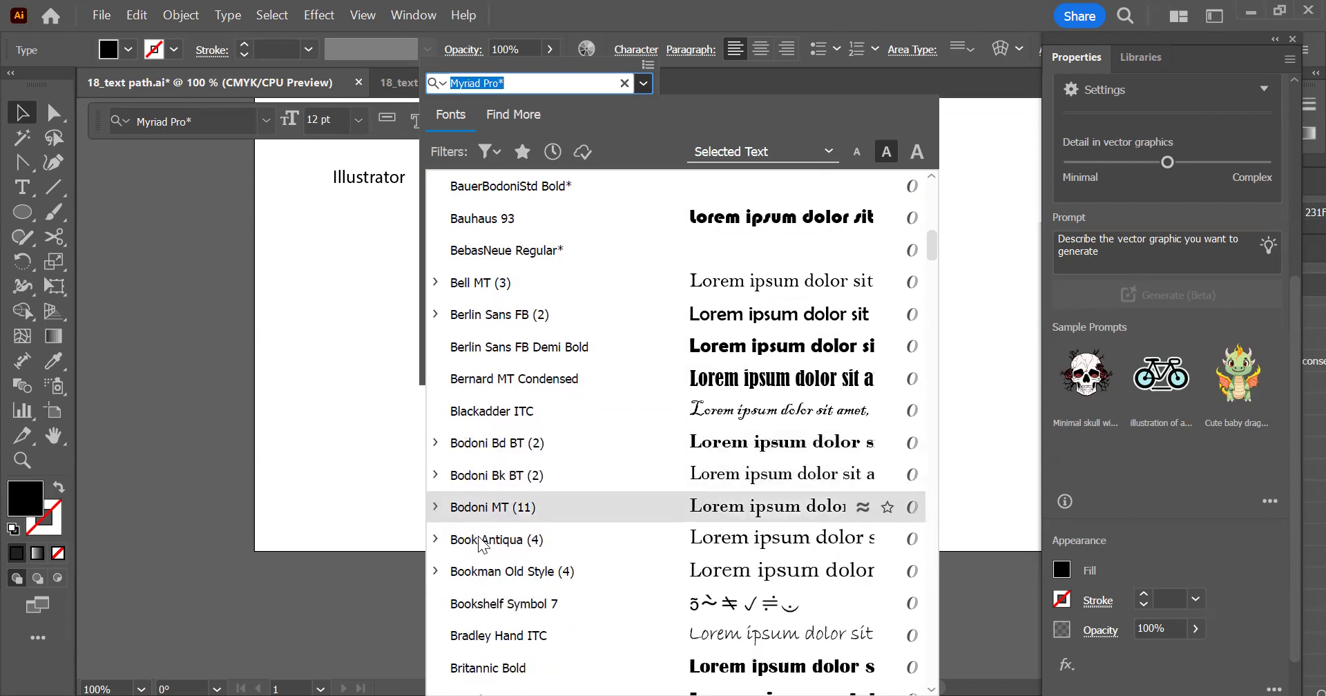
{"action": "left_click", "coordinate": [435, 541]}
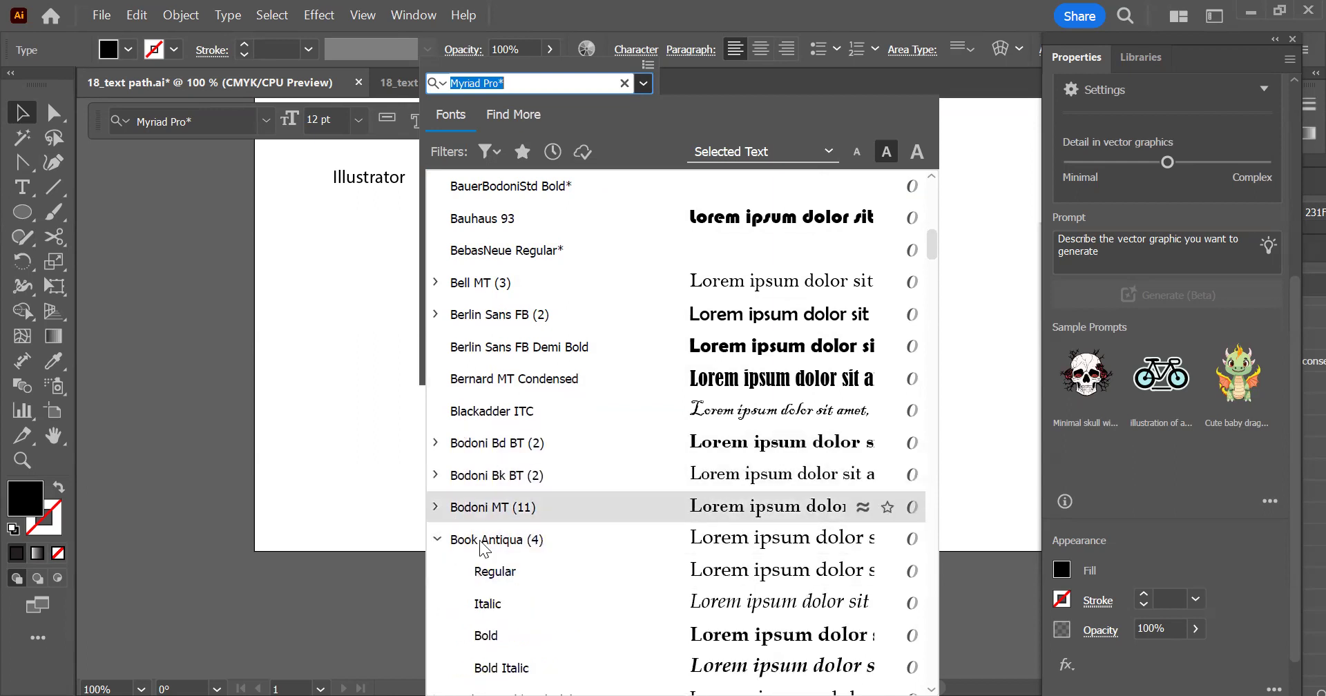
{"action": "scroll", "coordinate": [559, 523], "scroll_direction": "down", "scroll_amount": 2}
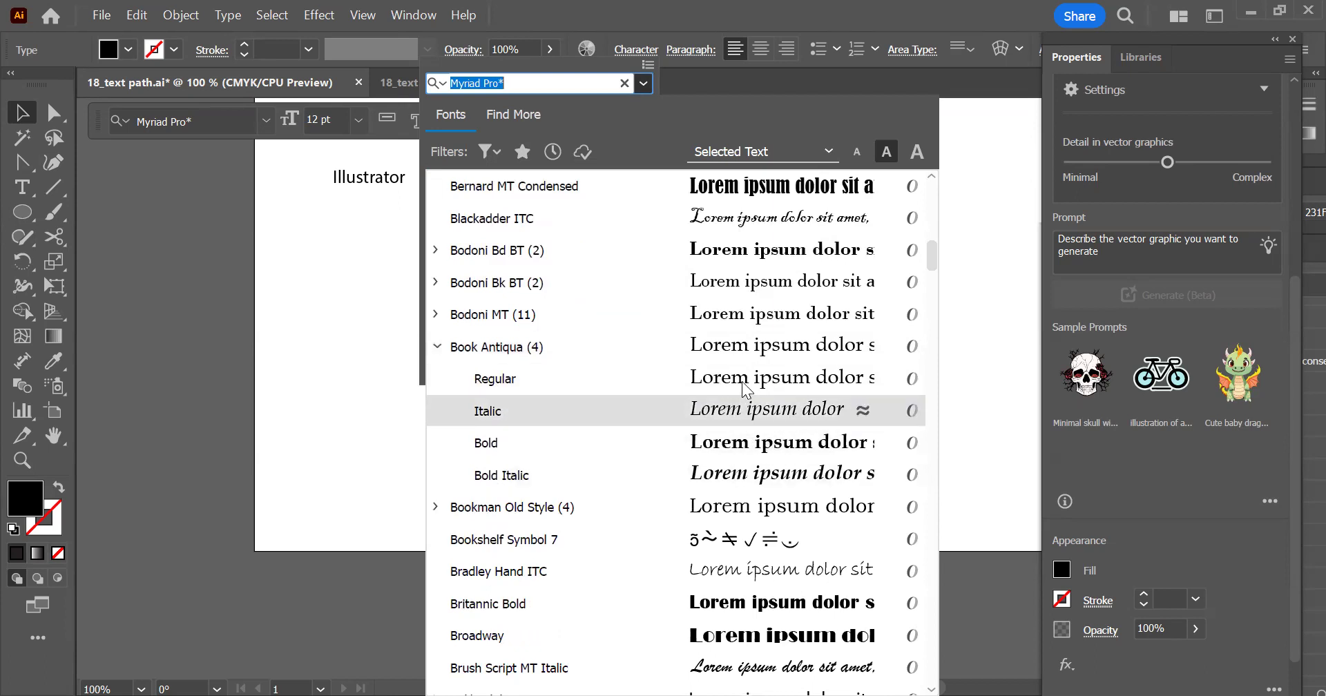
{"action": "left_click", "coordinate": [438, 353]}
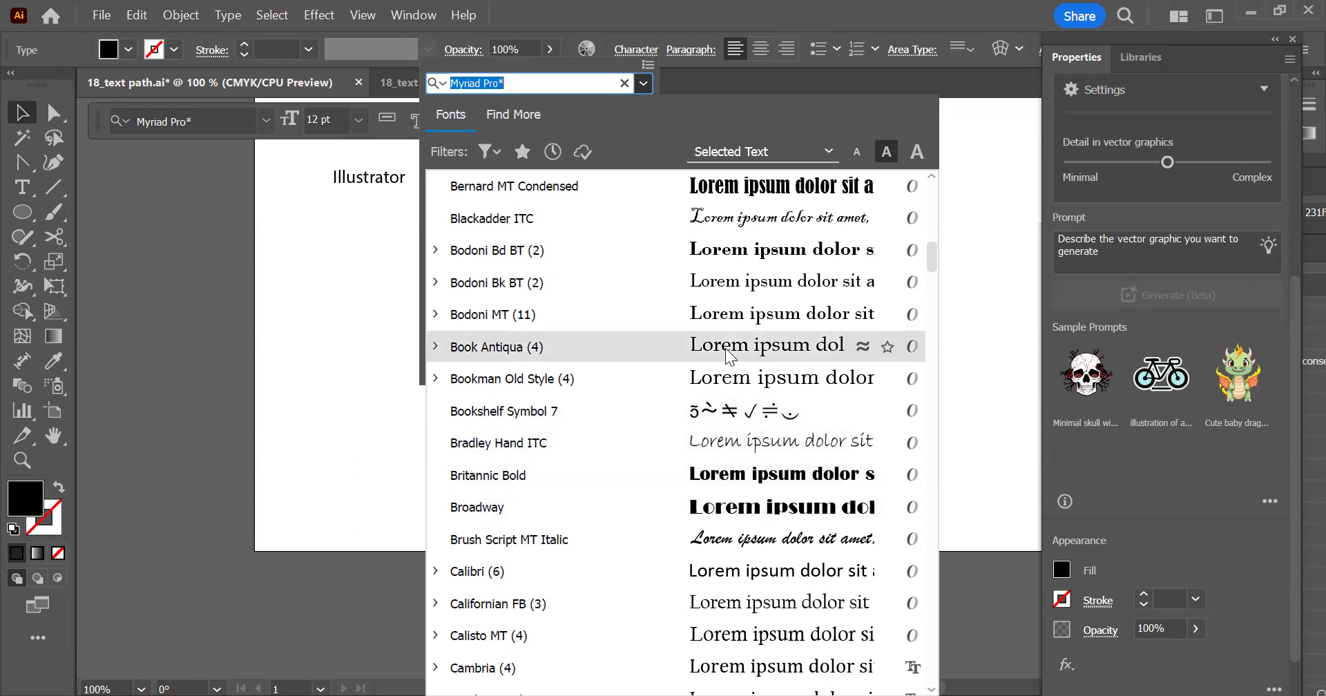
Open the font classification filters and limit the available fonts to the sans serif class
{"action": "left_click", "coordinate": [497, 158]}
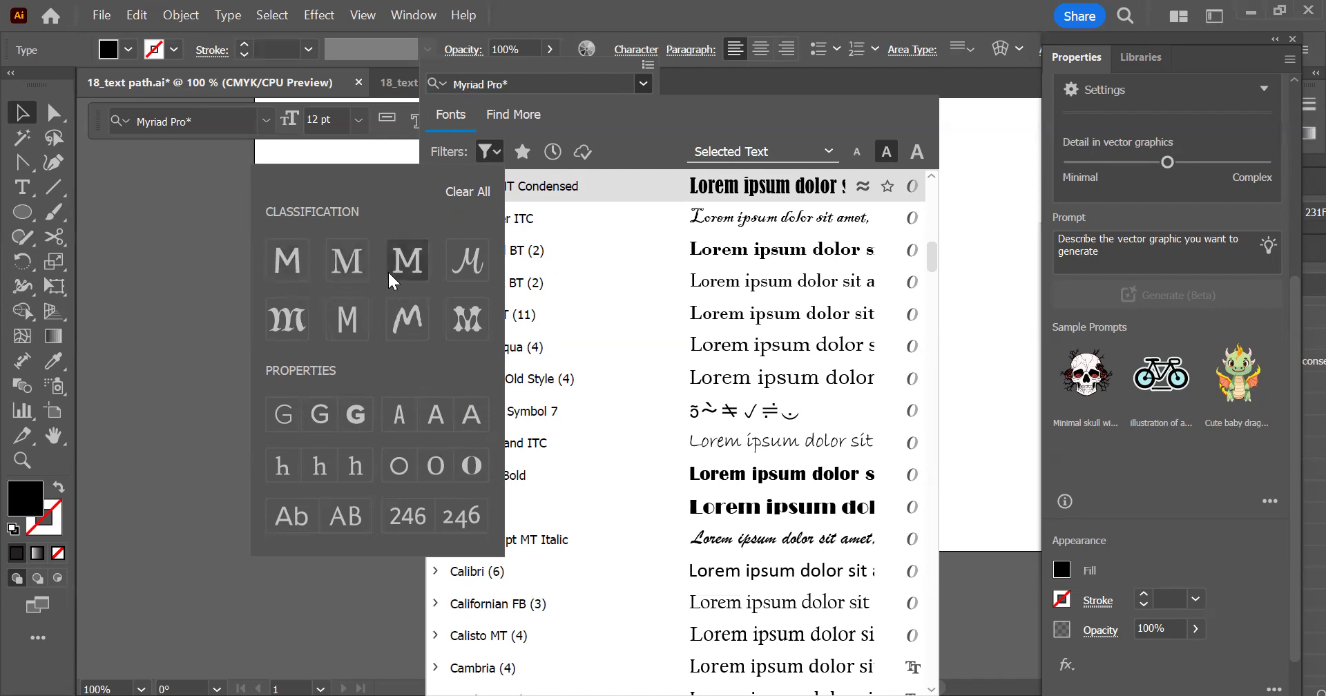
{"action": "left_click", "coordinate": [283, 267]}
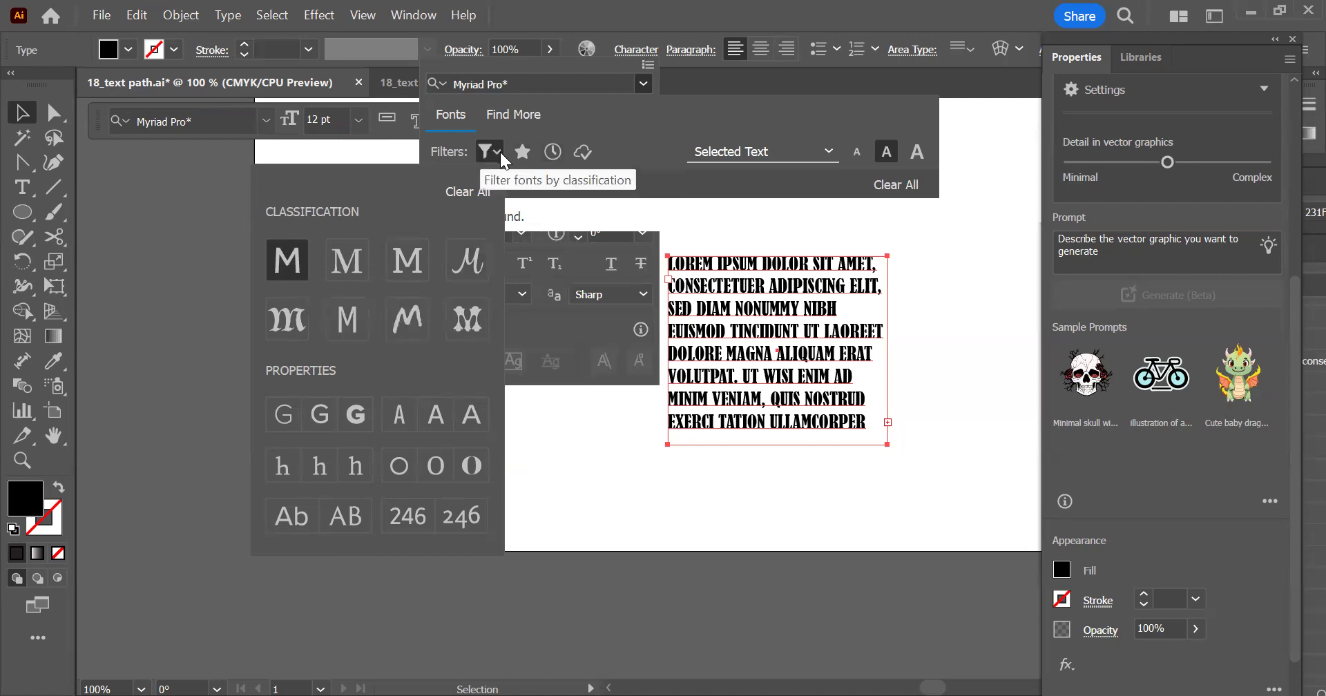
{"action": "left_click", "coordinate": [645, 85]}
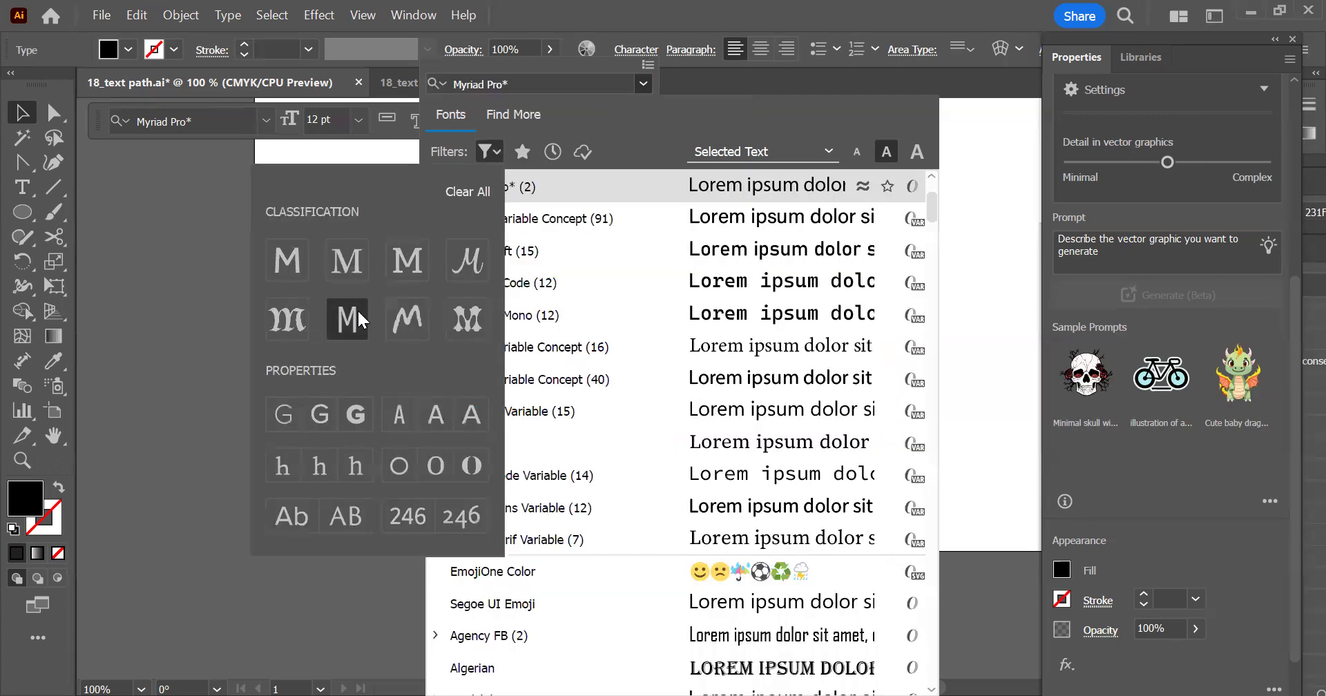
Filter the fonts to Monospace, narrow them to Heavy Weight, and try the handwritten classification
{"action": "left_click", "coordinate": [346, 319]}
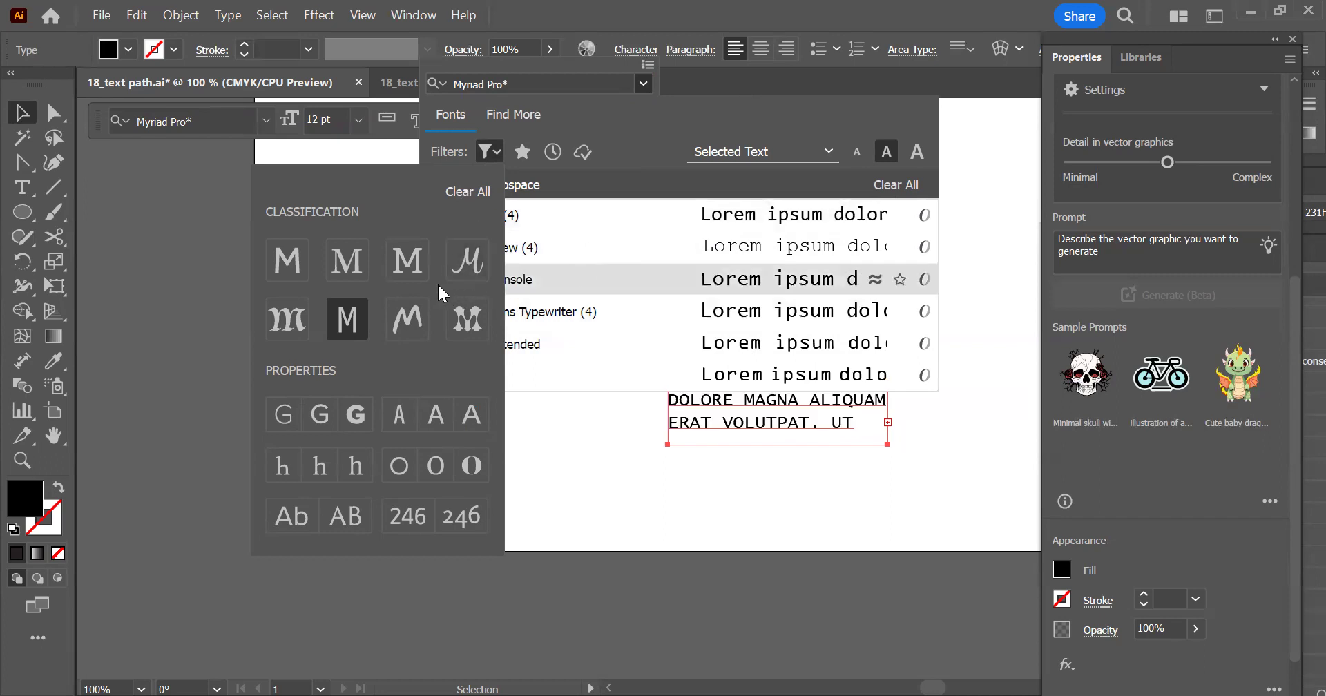
{"action": "left_click", "coordinate": [361, 412]}
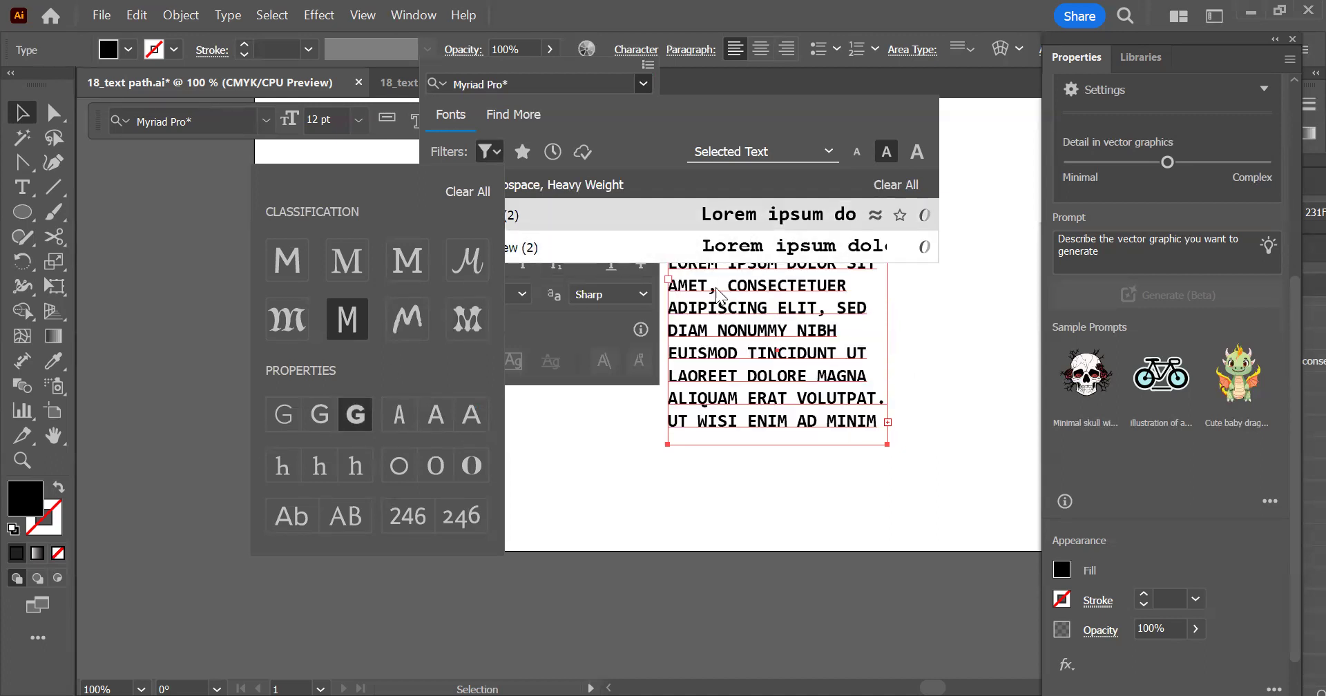
{"action": "left_click", "coordinate": [406, 319]}
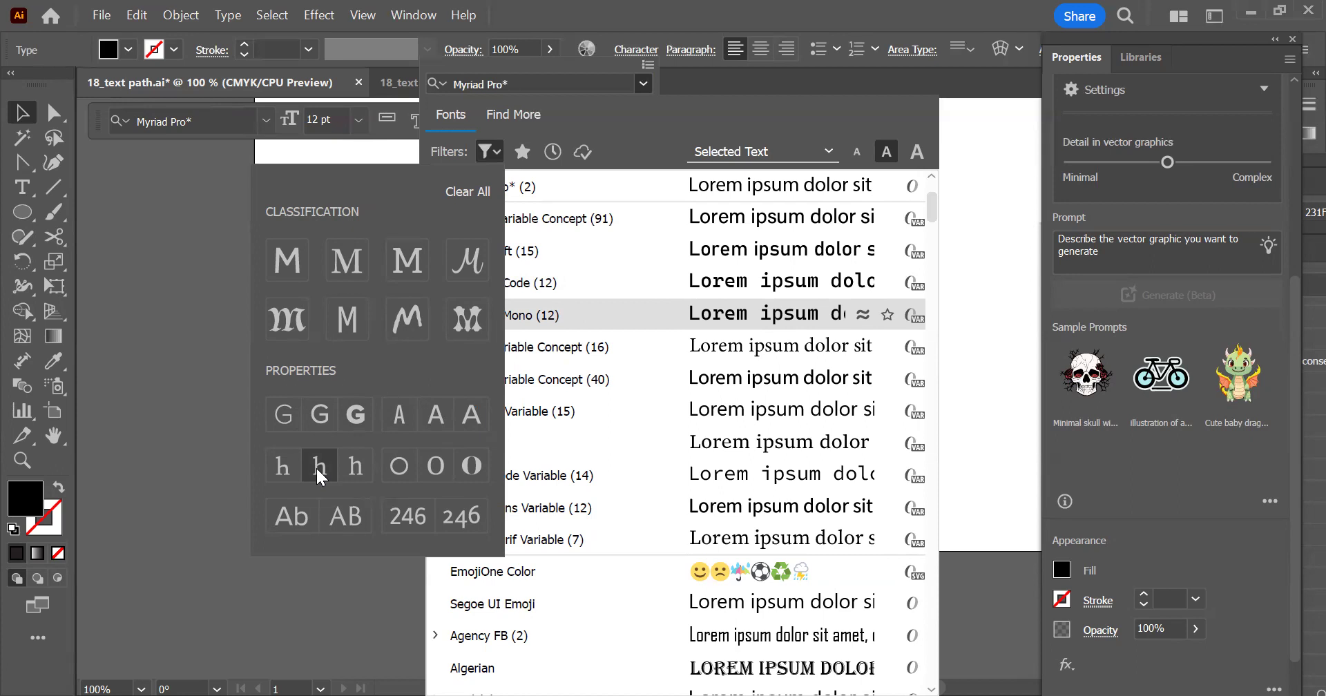
Filter the fonts by x-height, finishing with the Low x-height property
{"action": "left_click", "coordinate": [279, 466]}
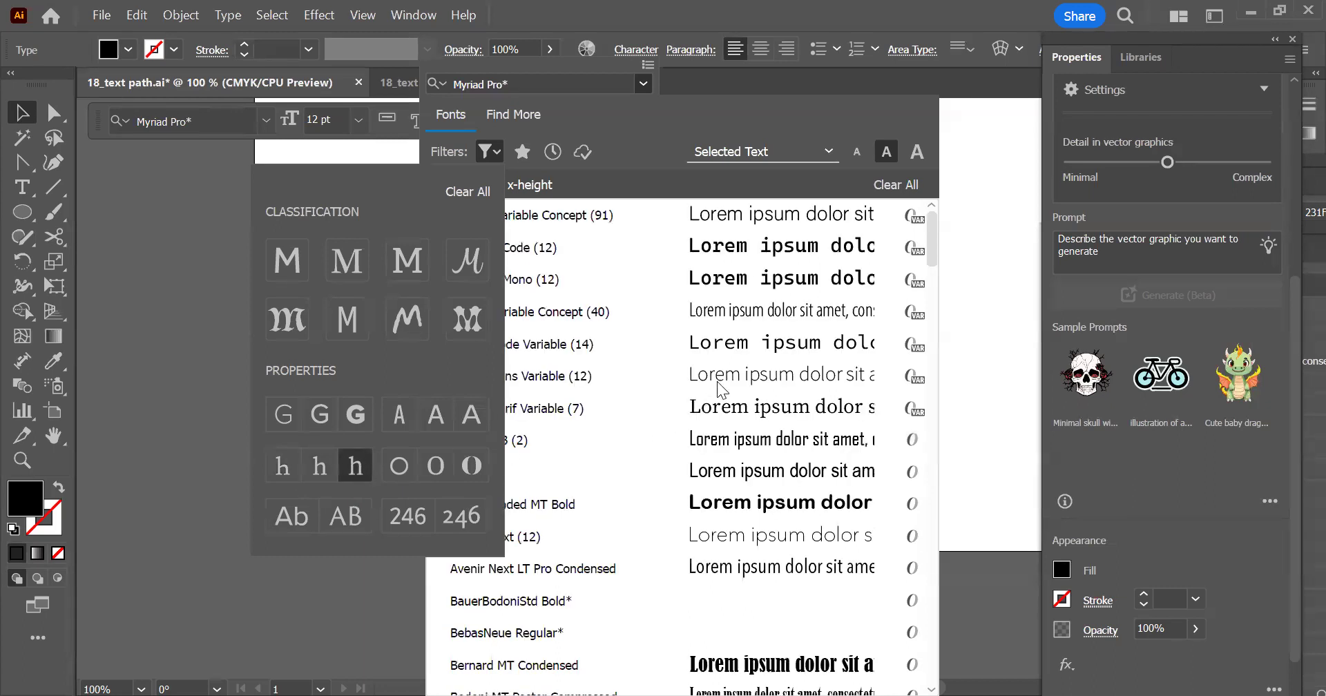
{"action": "left_click", "coordinate": [391, 461]}
{"action": "left_click", "coordinate": [281, 464]}
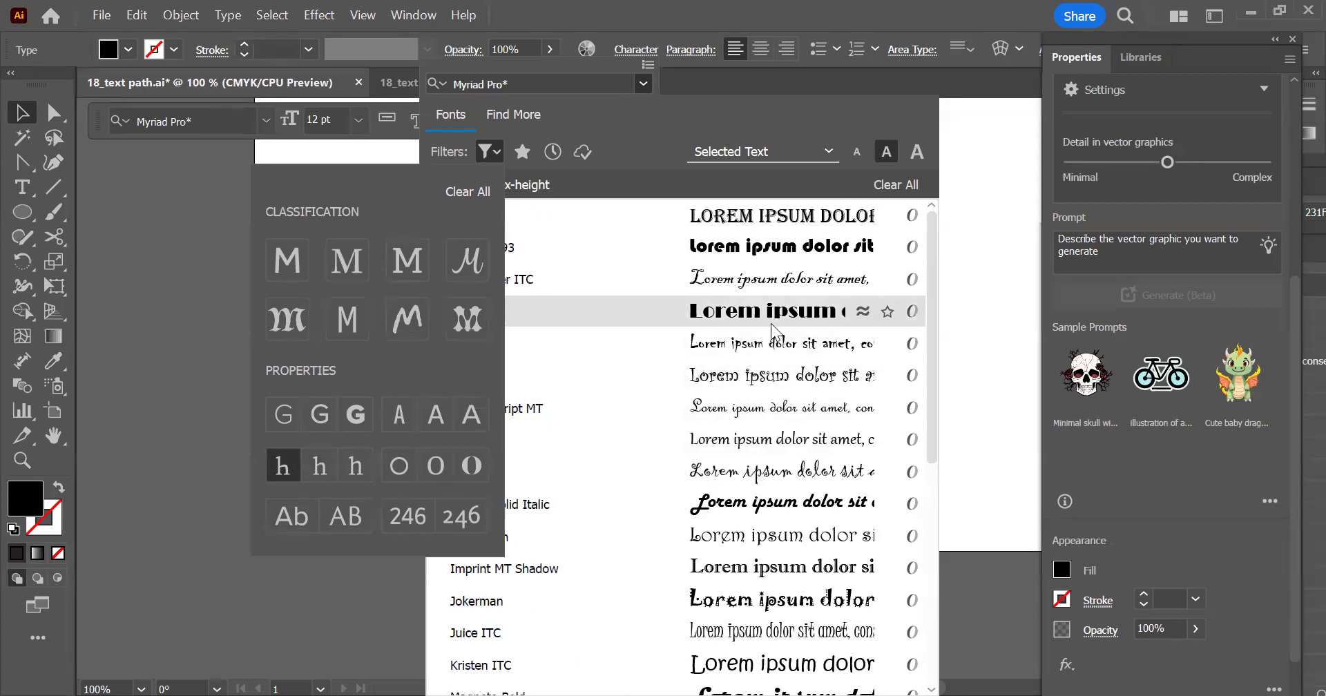
Narrow the Low x-height fonts by Condensed, Regular and Extended Width in turn
{"action": "left_click", "coordinate": [391, 419]}
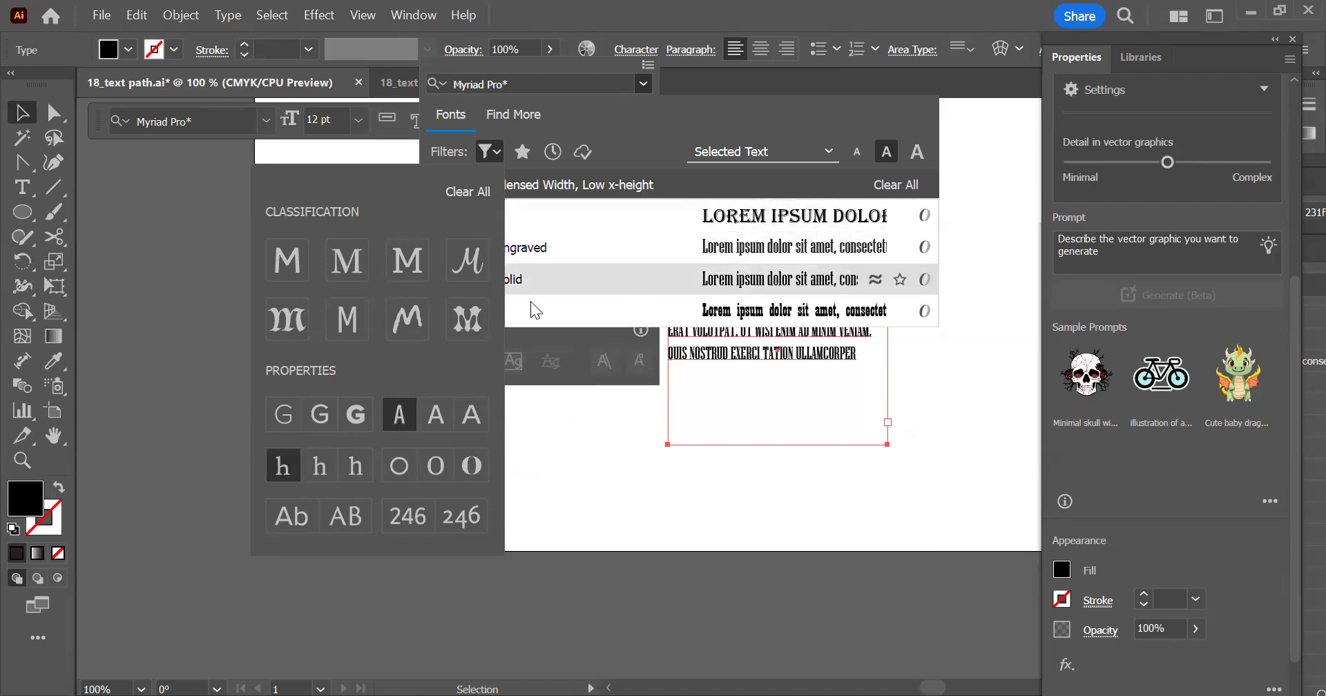
{"action": "left_click", "coordinate": [437, 409]}
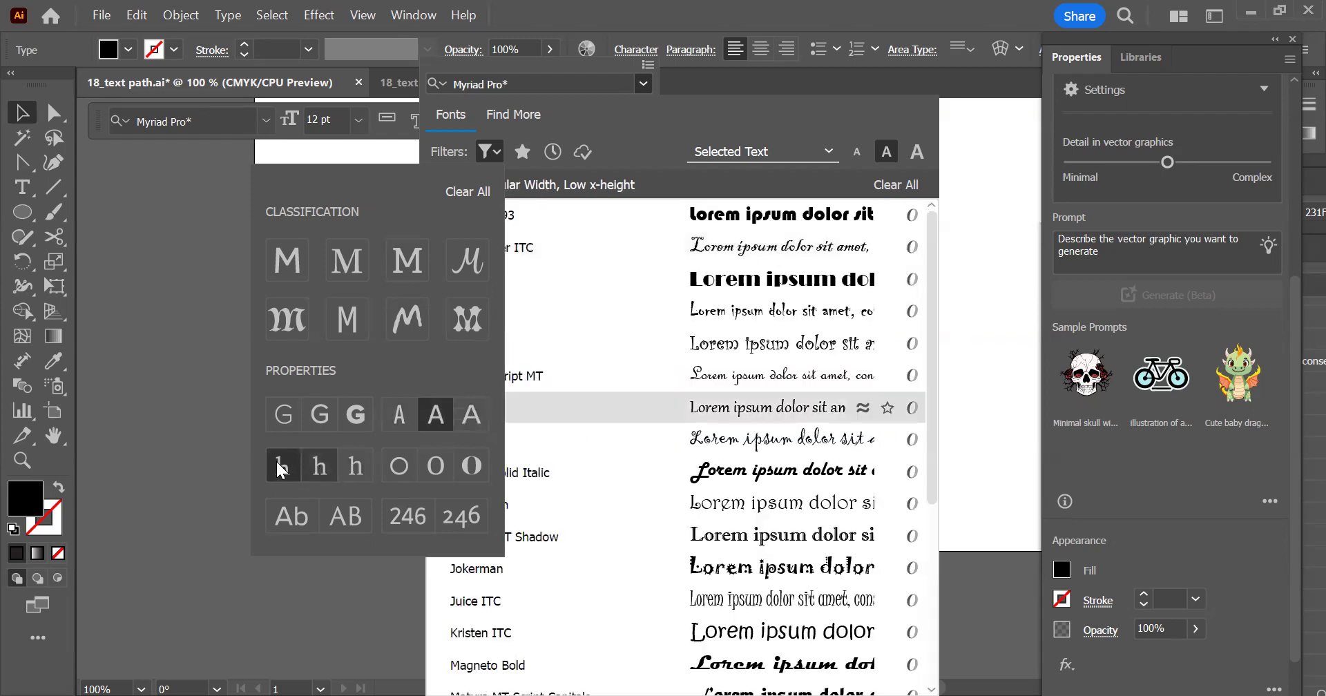
{"action": "left_click", "coordinate": [478, 411]}
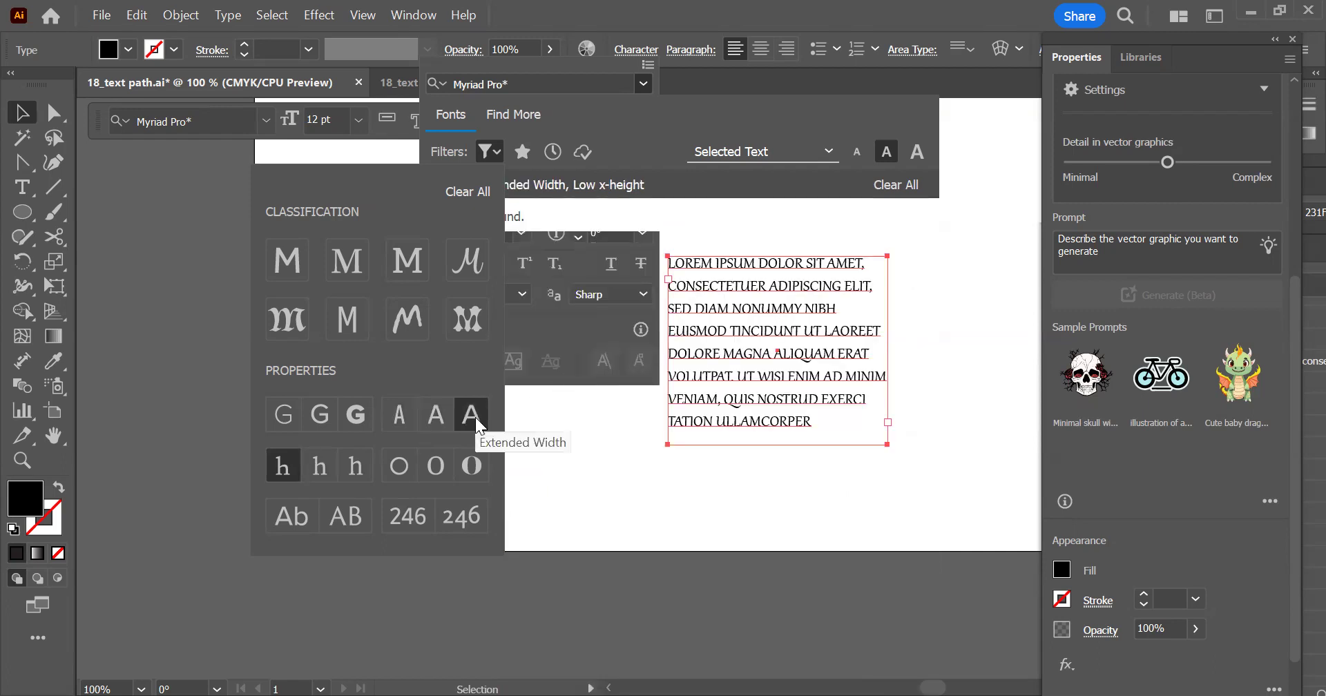
{"action": "left_click", "coordinate": [420, 412]}
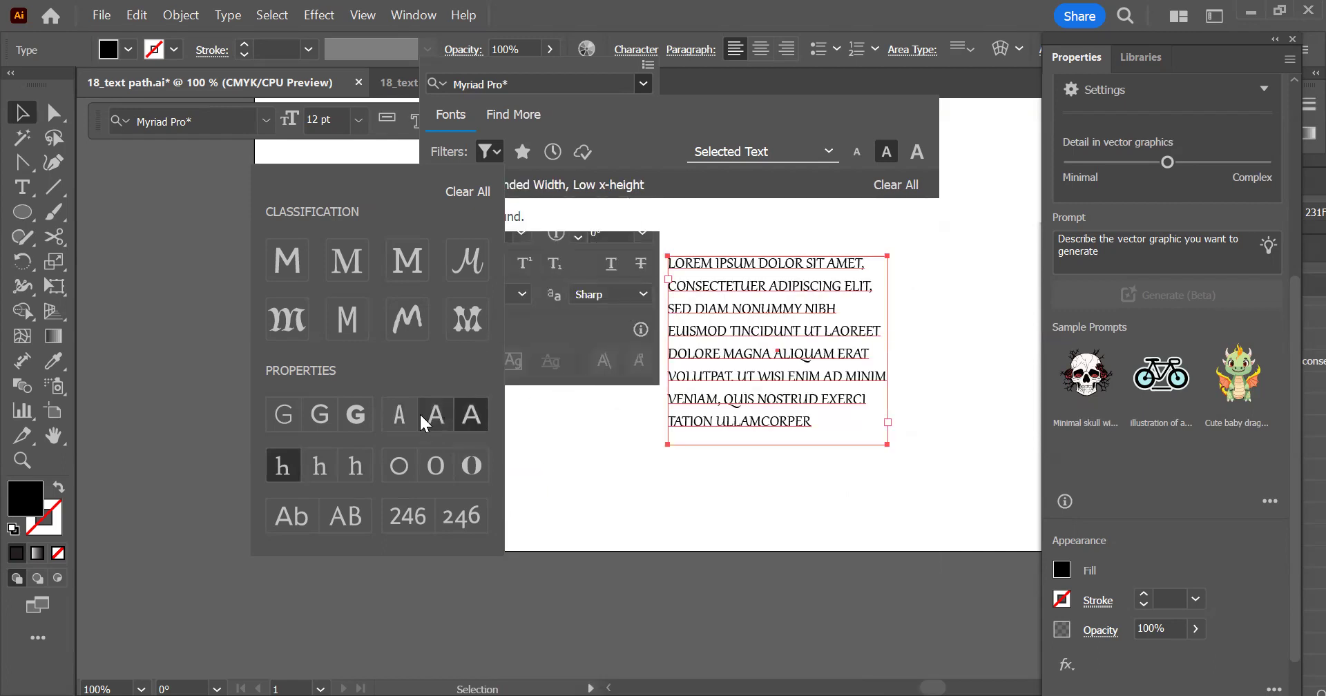
Try the Capitals Only and the Uppercase and Lowercase font filters, leaving neither of them active
{"action": "left_click", "coordinate": [335, 519]}
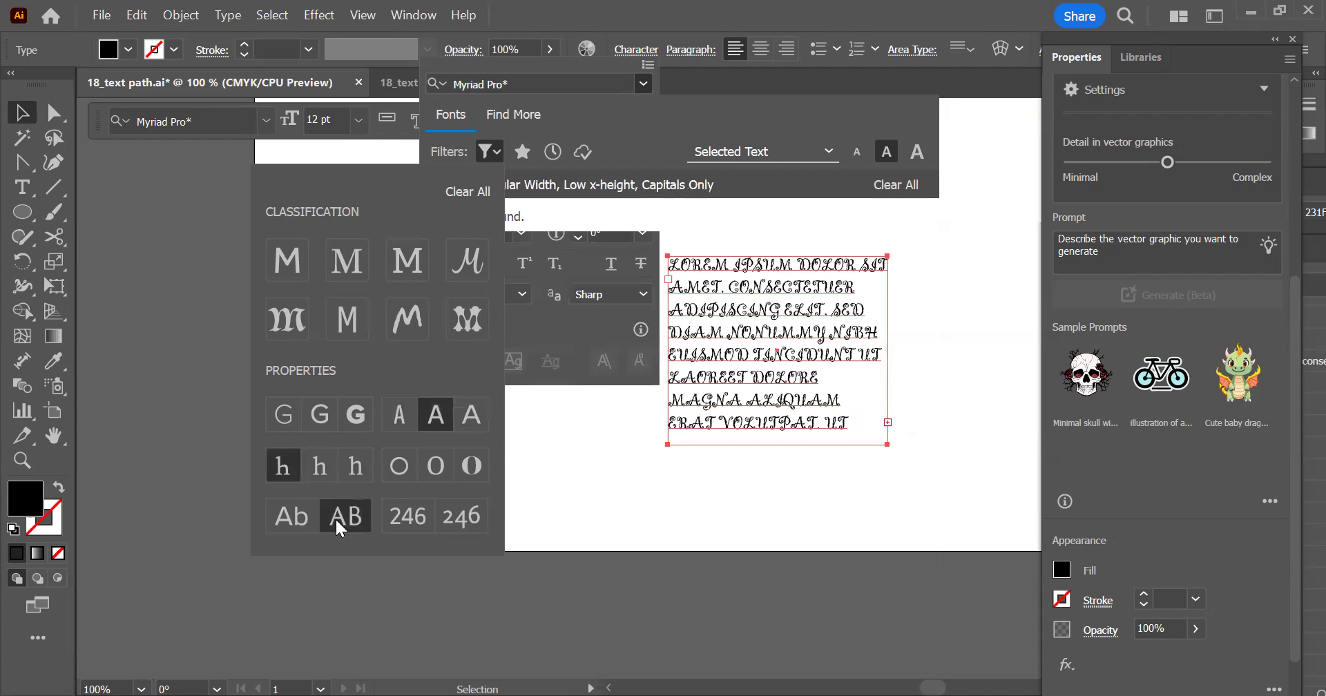
{"action": "left_click", "coordinate": [304, 515]}
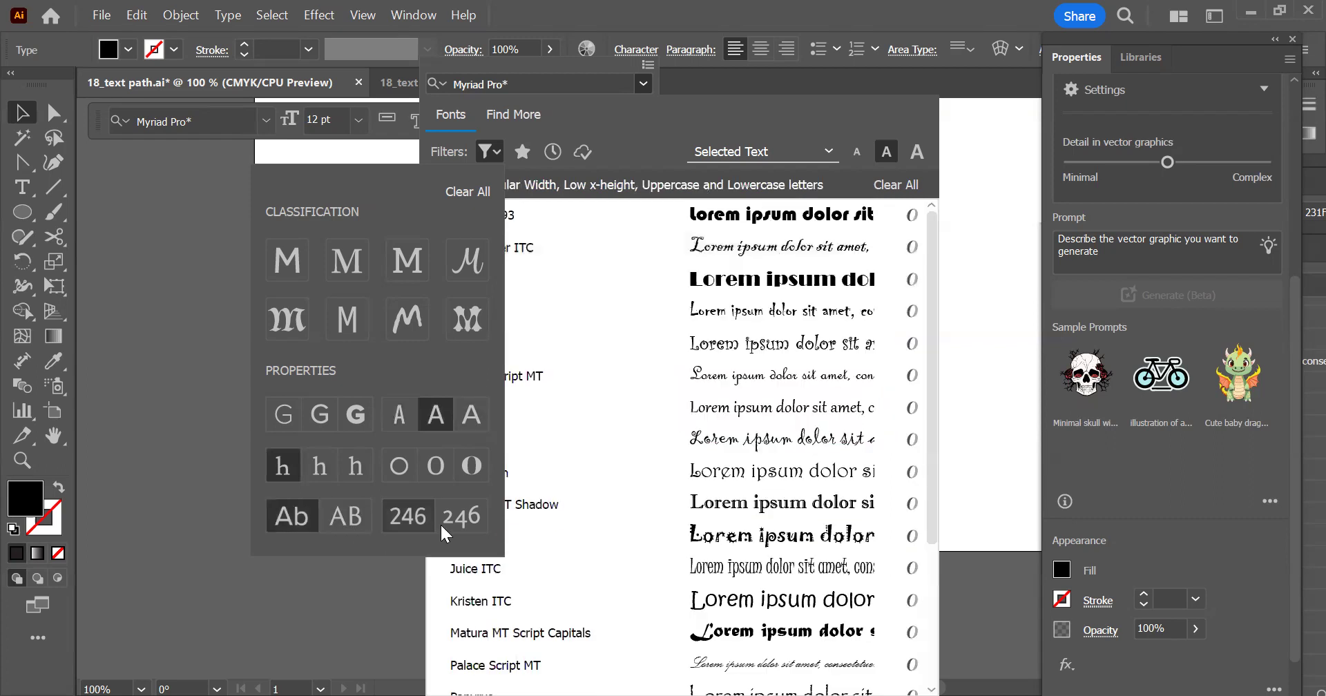
{"action": "left_click", "coordinate": [293, 520]}
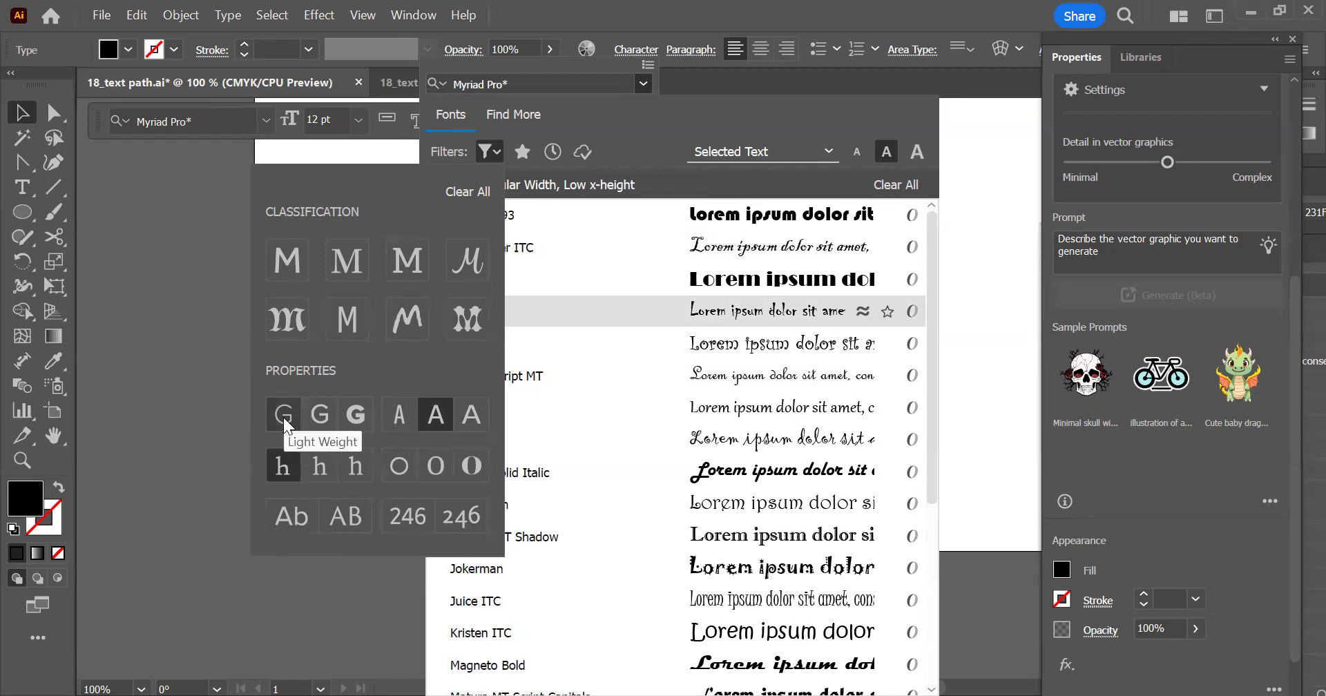
Remove the Low x-height and Regular Width filters and limit the fonts to Heavy Weight
{"action": "left_click", "coordinate": [353, 417]}
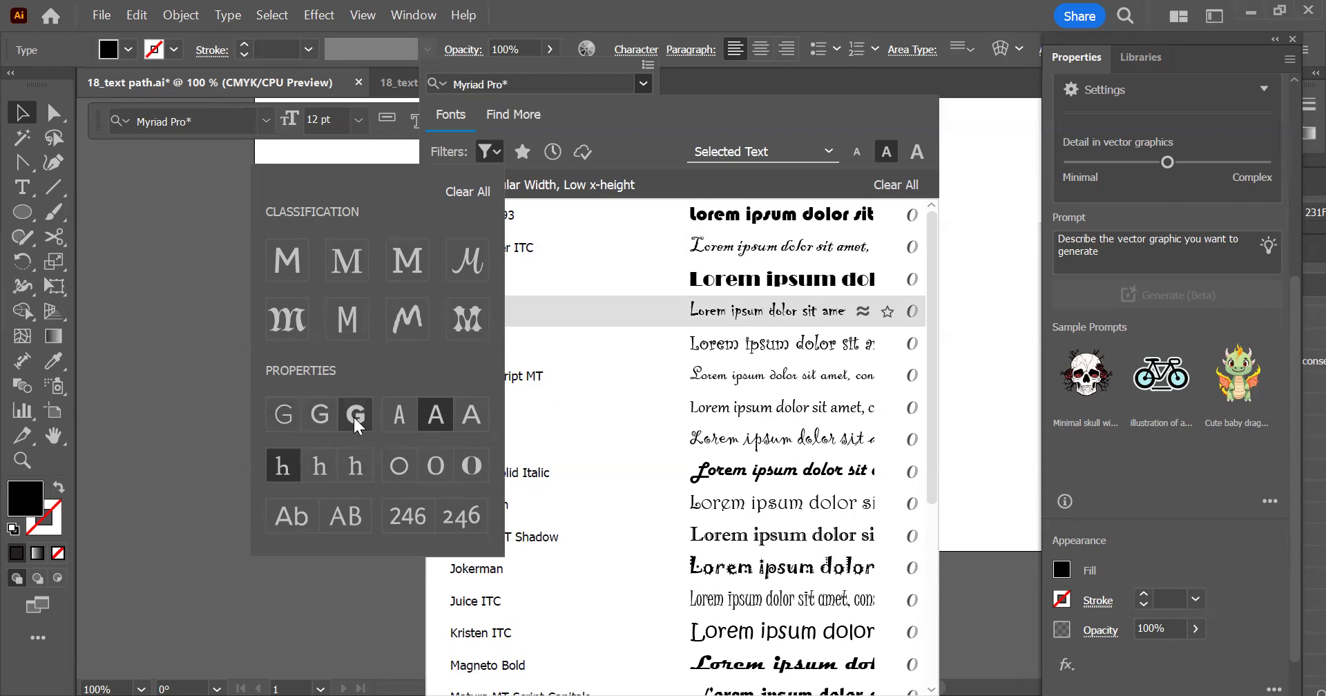
{"action": "left_click", "coordinate": [347, 408]}
{"action": "left_click", "coordinate": [284, 453]}
{"action": "left_click", "coordinate": [423, 424]}
{"action": "left_click", "coordinate": [352, 416]}
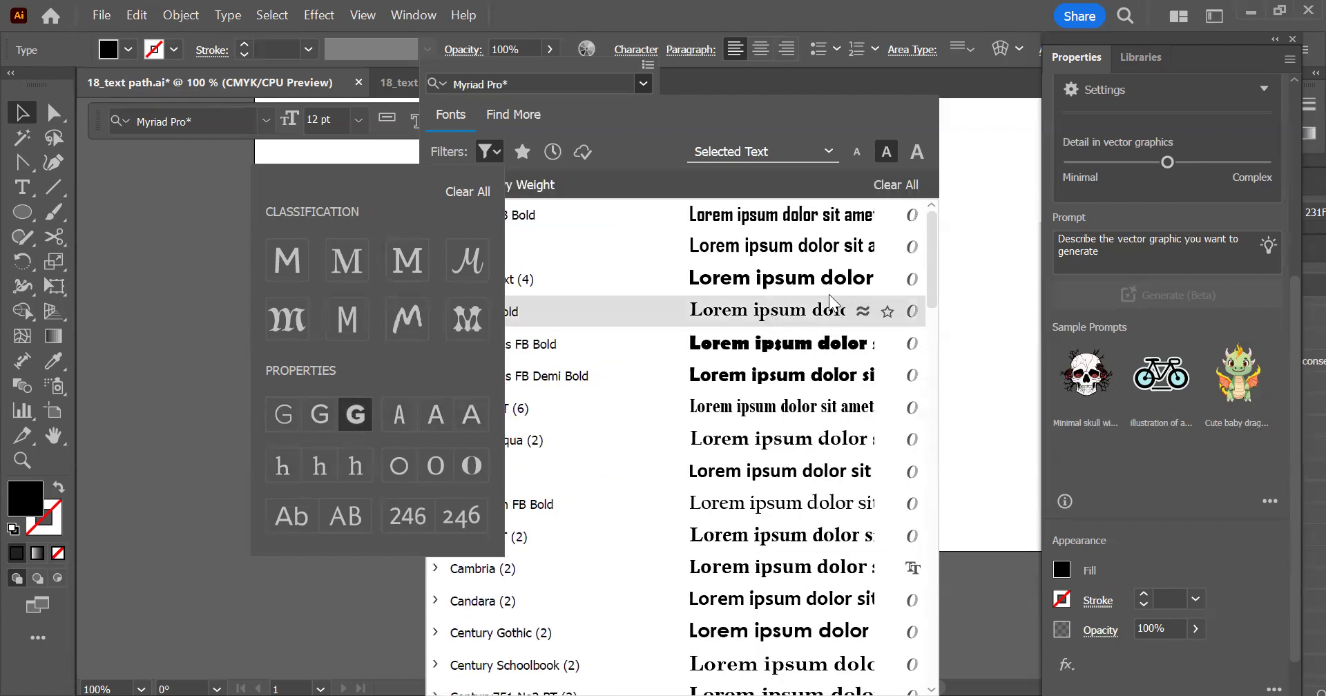
Browse the Heavy Weight fonts and apply Rockwell Extra Bold to the lorem ipsum text block
{"action": "scroll", "coordinate": [925, 321], "scroll_direction": "down", "scroll_amount": 10}
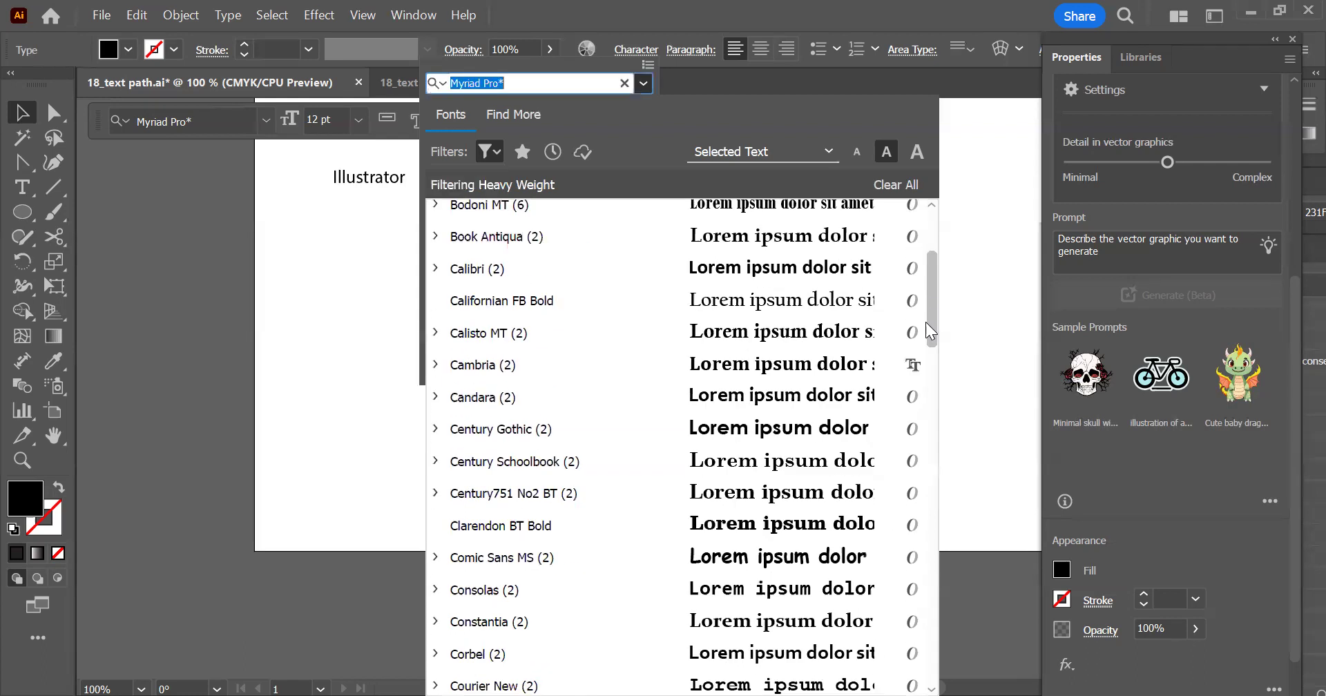
{"action": "scroll", "coordinate": [918, 443], "scroll_direction": "down", "scroll_amount": 5}
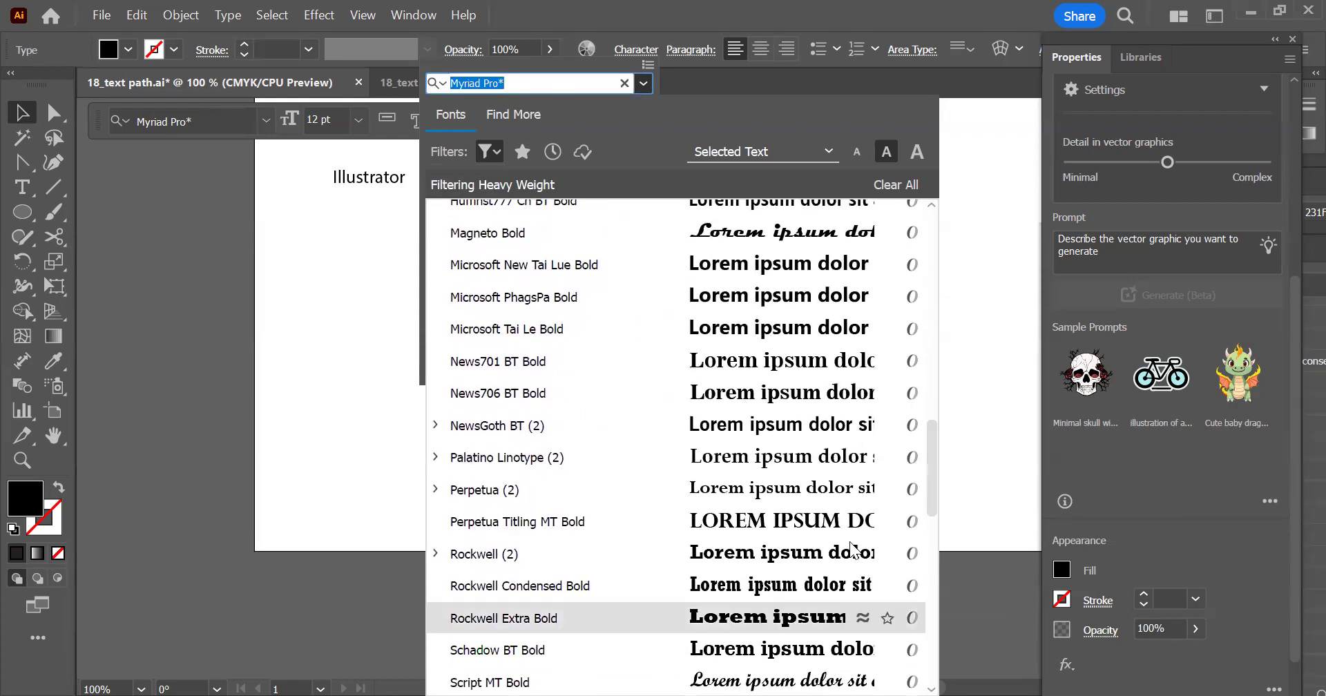
{"action": "left_click", "coordinate": [828, 619]}
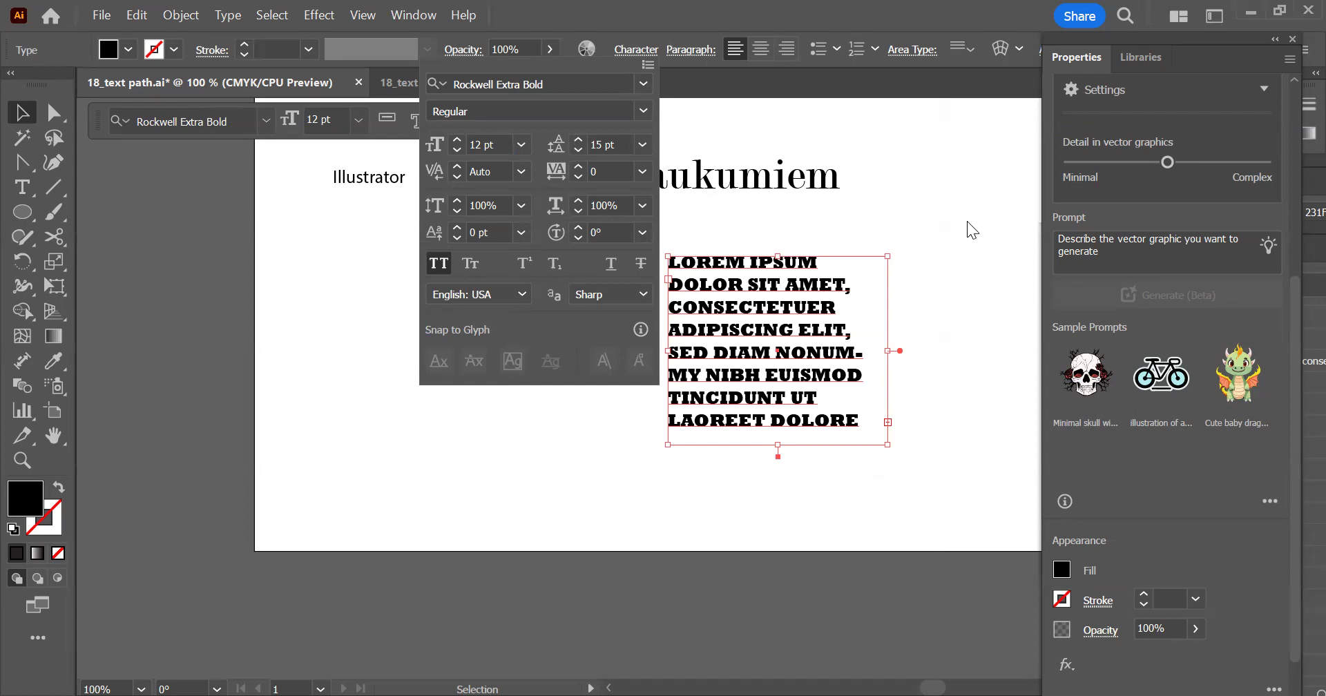
{"action": "left_click", "coordinate": [587, 343]}
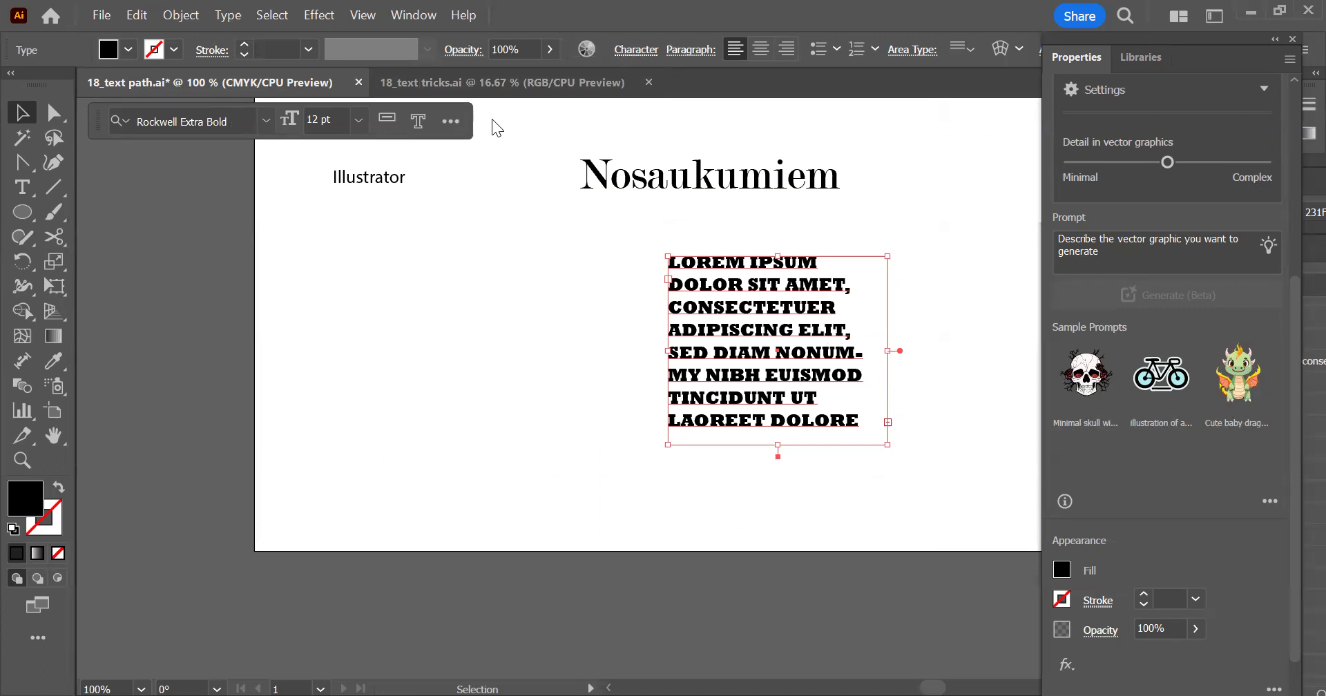
Look through the character, paragraph, bullet and numbering options for the lorem ipsum text block
{"action": "key", "text": "ctrl+t"}
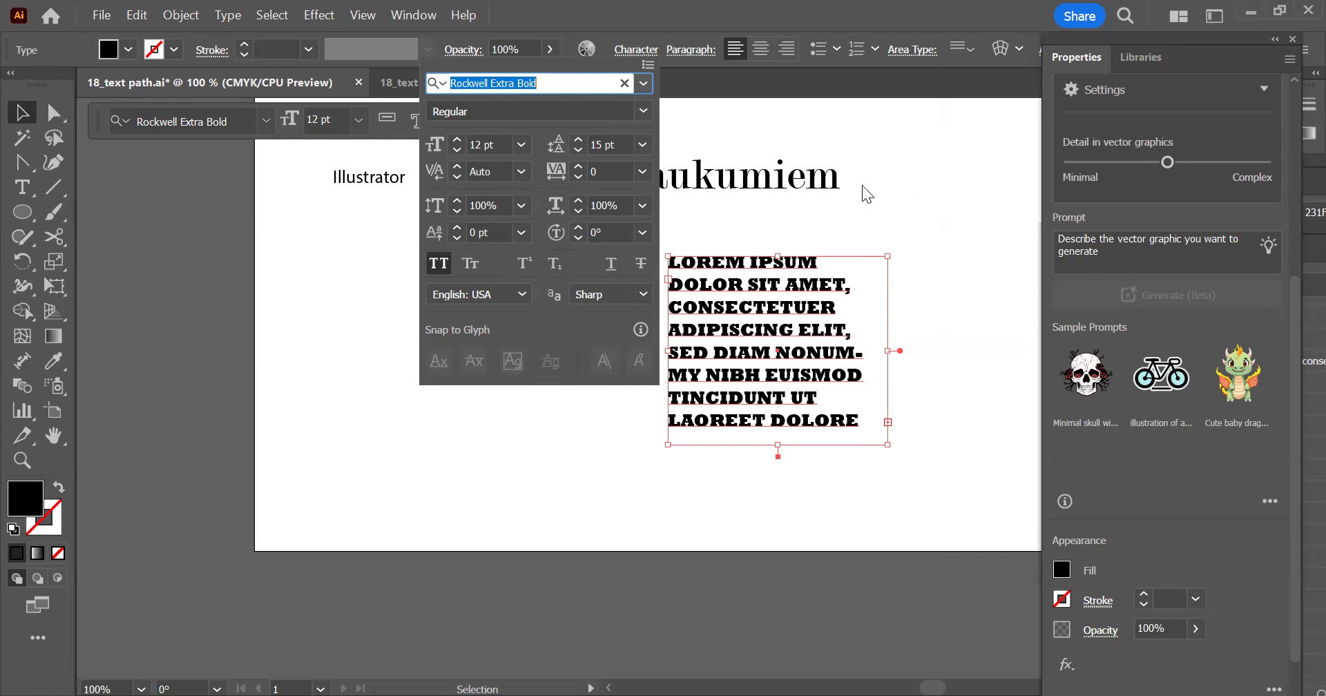
{"action": "left_click", "coordinate": [694, 55]}
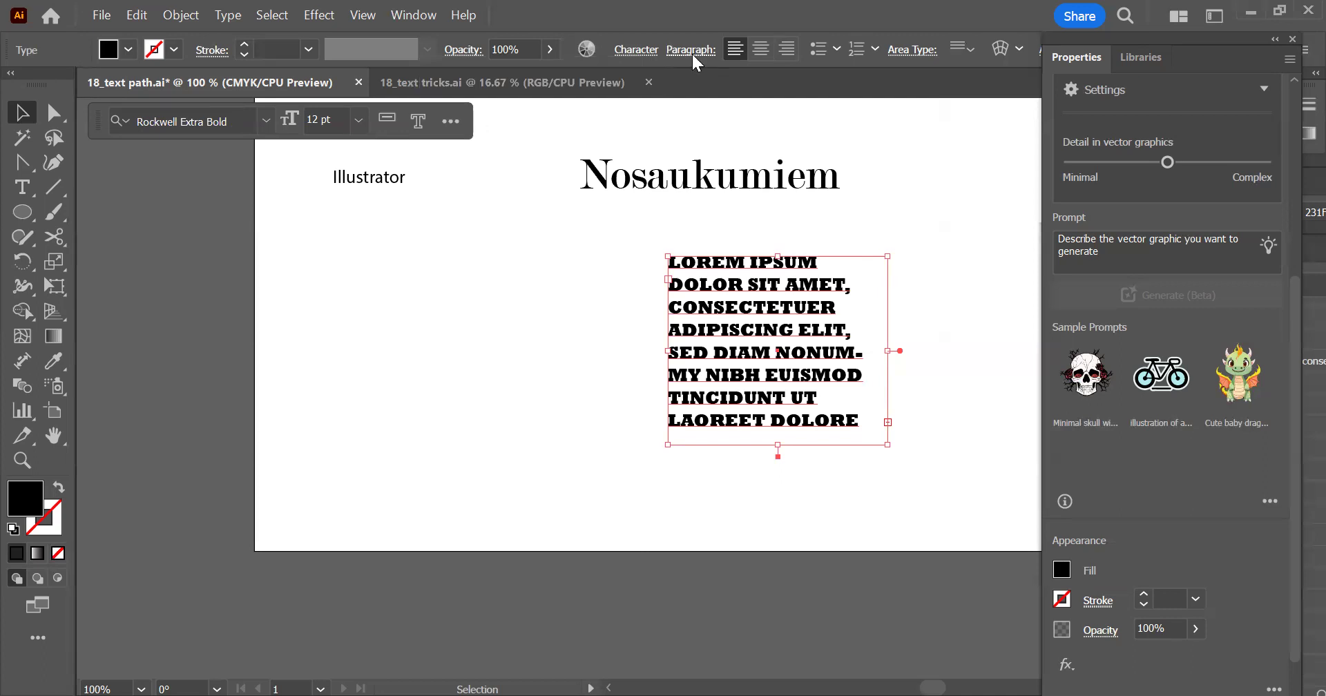
{"action": "left_click", "coordinate": [693, 57]}
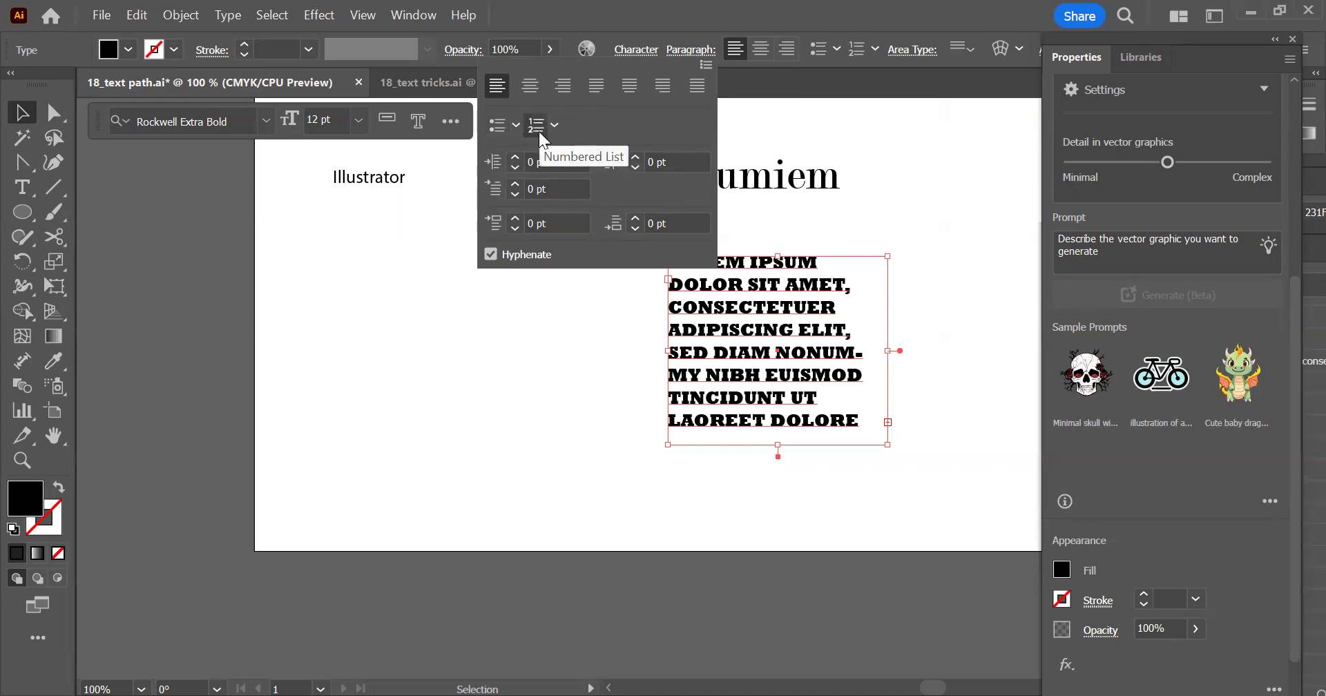
{"action": "left_click", "coordinate": [838, 49]}
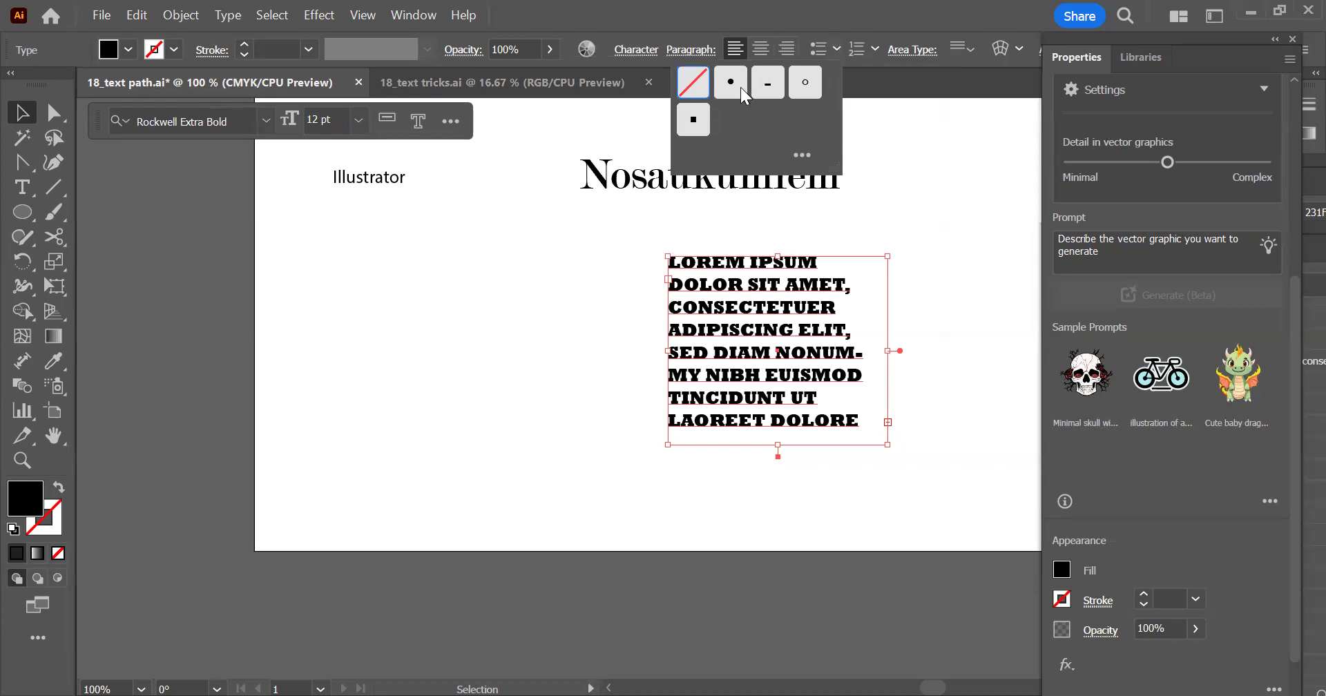
{"action": "left_click", "coordinate": [876, 42]}
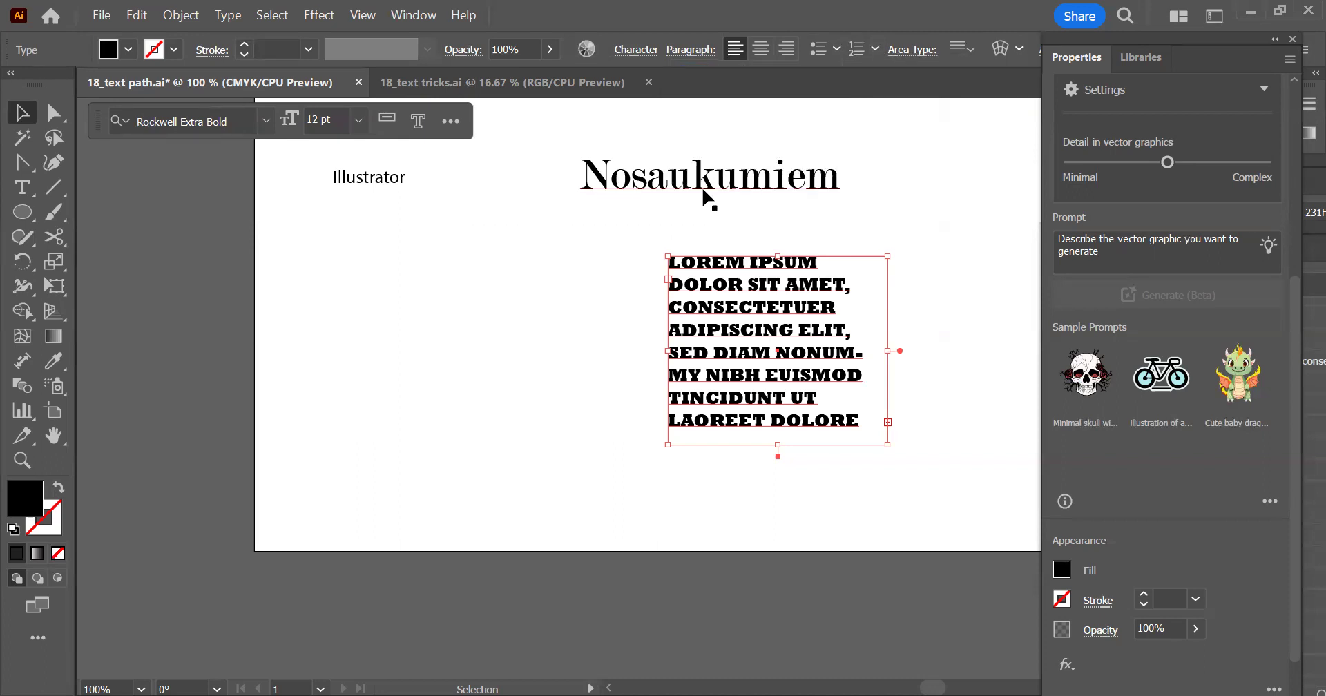
Give the Nosaukumiem heading an orange stroke with a weight of 0.5 pt
{"action": "left_click", "coordinate": [464, 253]}
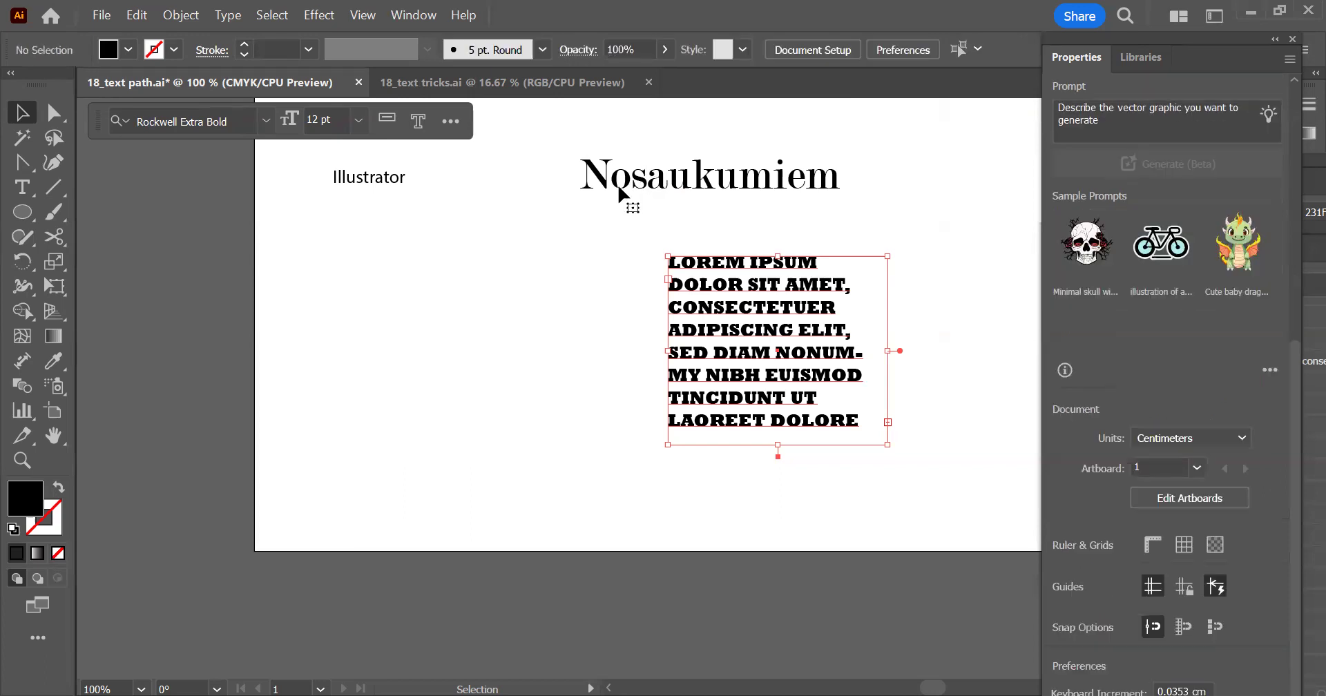
{"action": "left_click", "coordinate": [619, 191]}
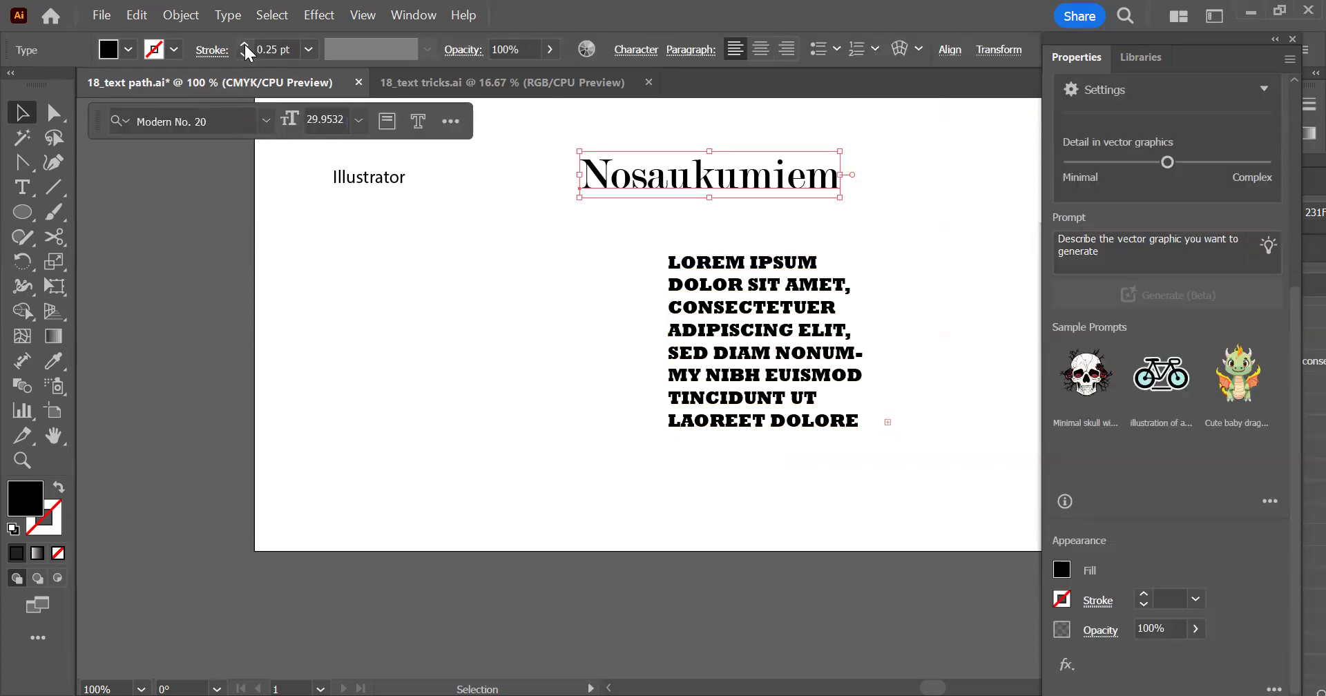
{"action": "left_click", "coordinate": [244, 44]}
{"action": "left_click", "coordinate": [244, 44]}
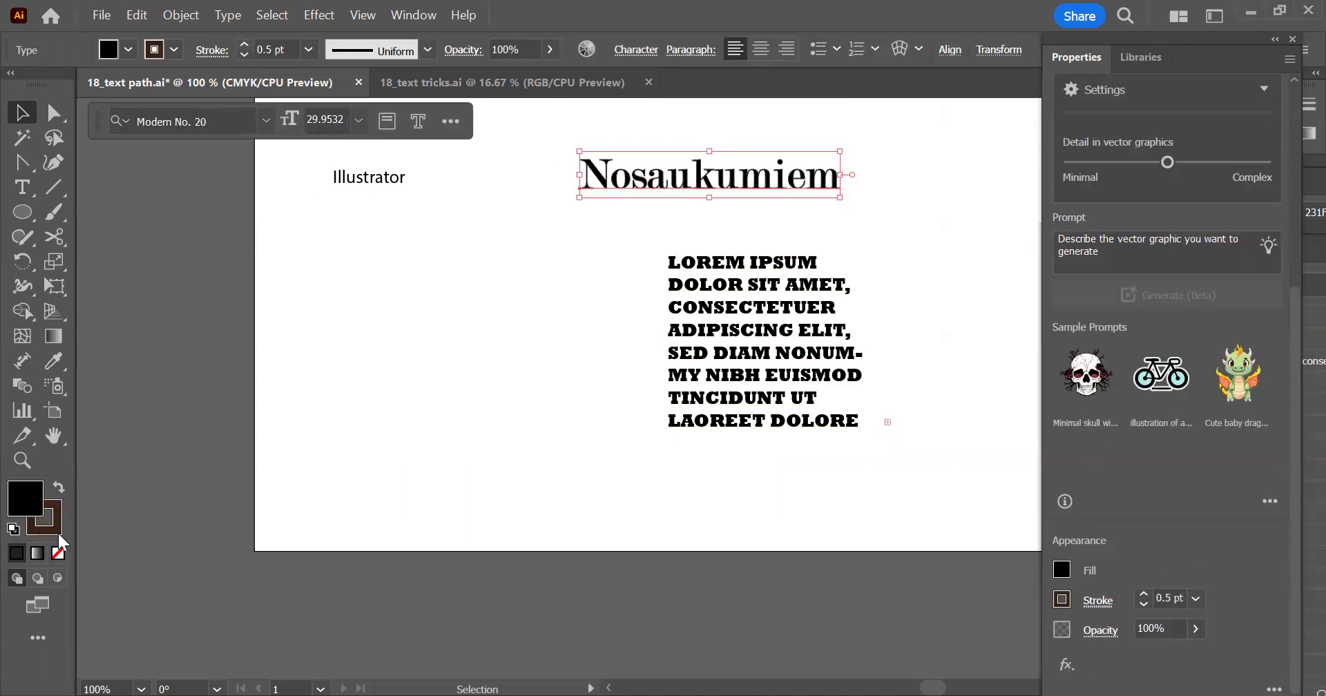
{"action": "left_click", "coordinate": [57, 503]}
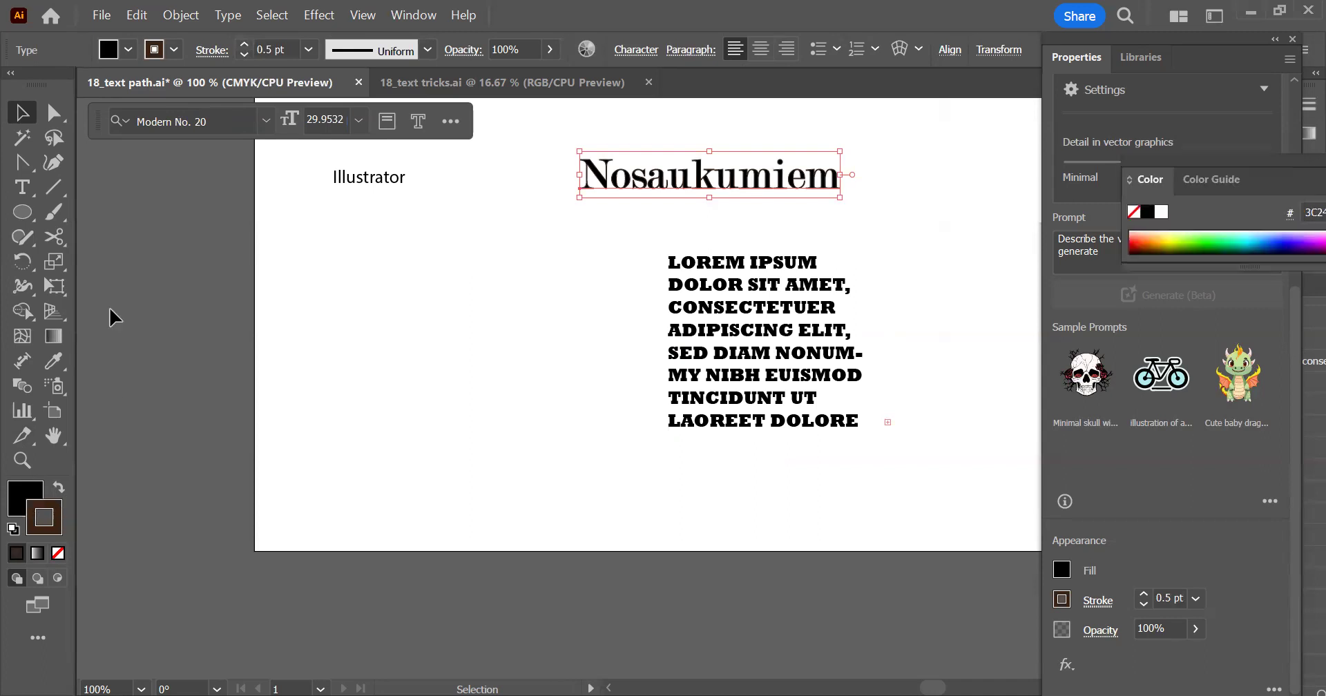
{"action": "left_click", "coordinate": [175, 49]}
{"action": "left_click", "coordinate": [202, 85]}
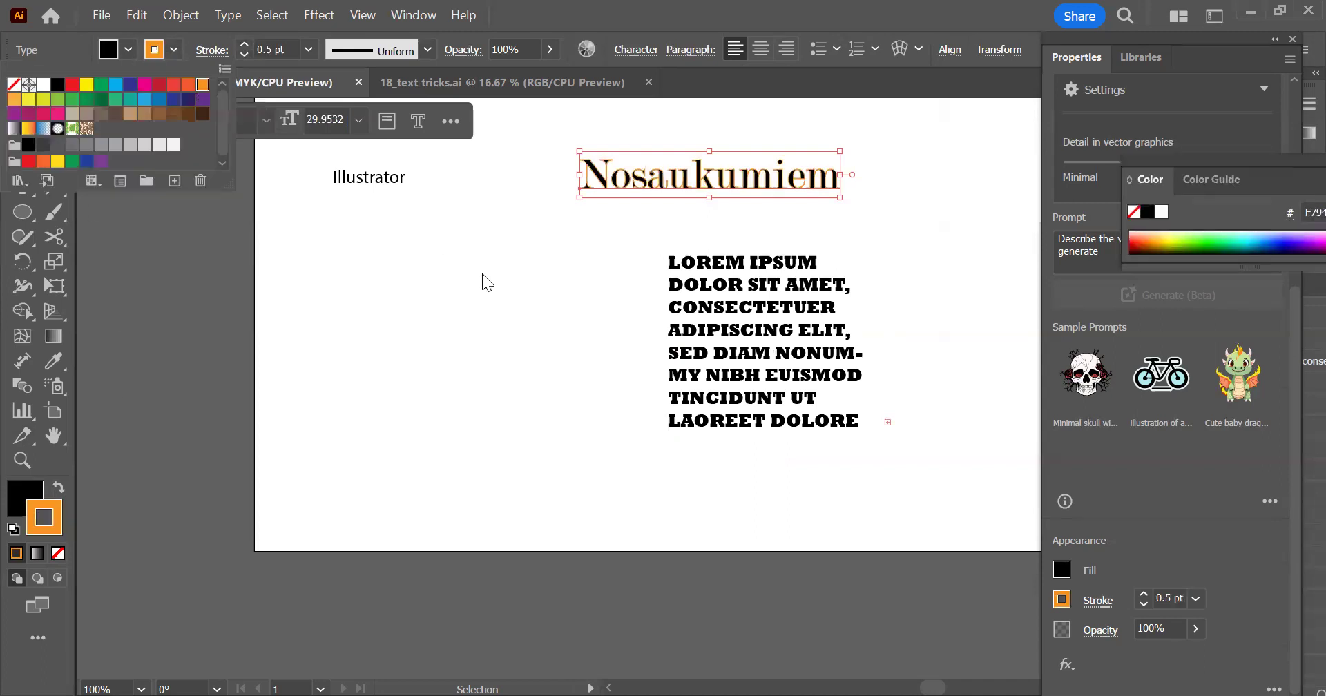
{"action": "left_click", "coordinate": [544, 315]}
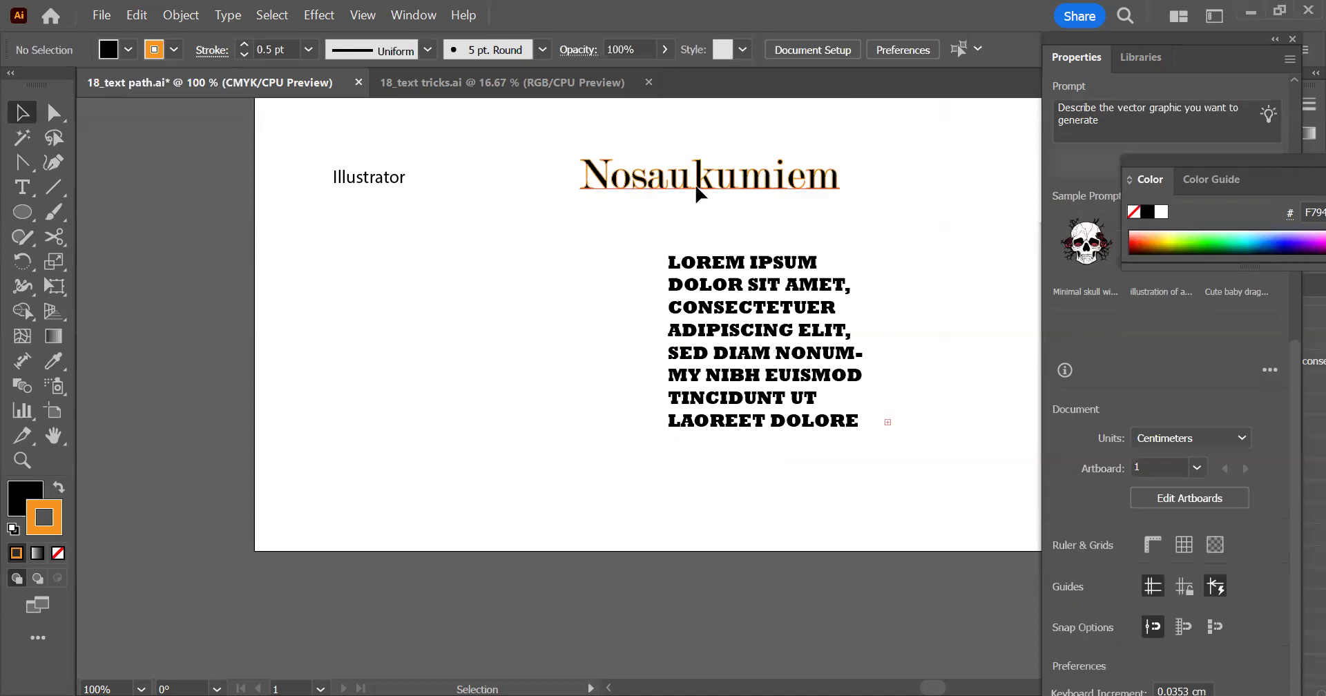
Insert the word "Teksts" in front of Nosaukumiem in the heading
{"action": "left_click", "coordinate": [774, 147]}
{"action": "scroll", "coordinate": [763, 126], "scroll_direction": "up", "scroll_amount": 3}
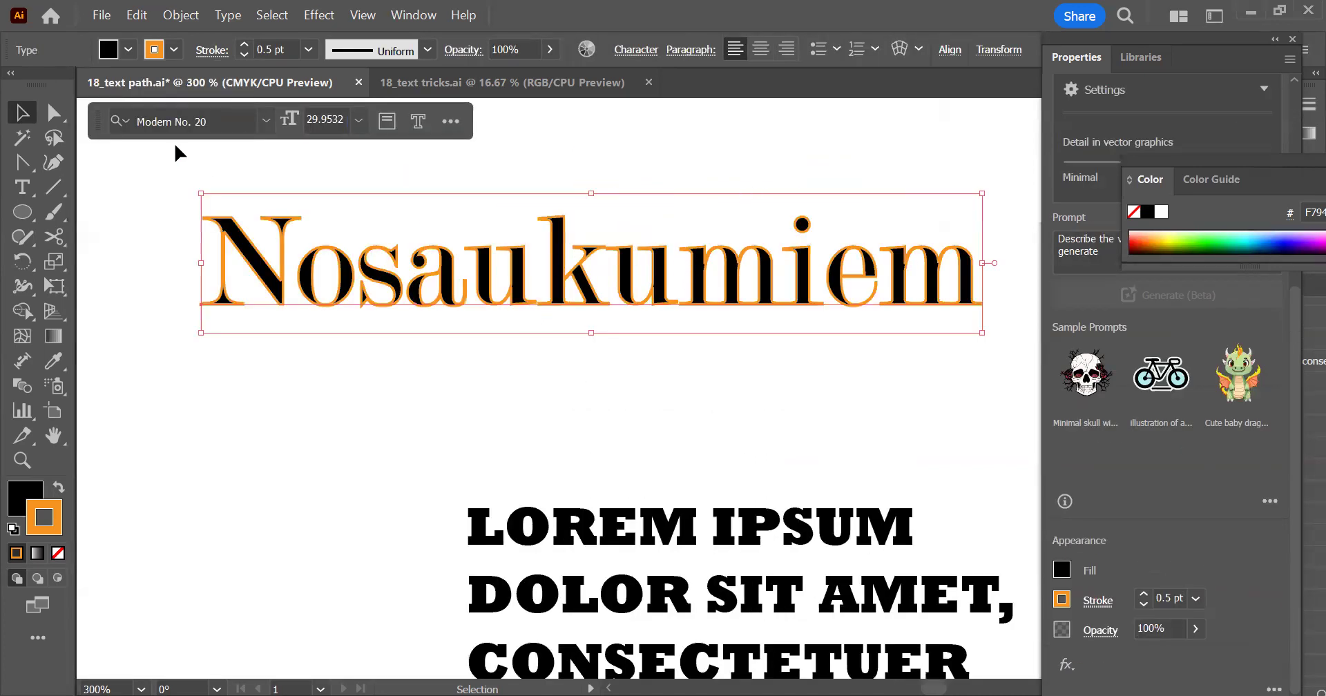
{"action": "double_click", "coordinate": [487, 296]}
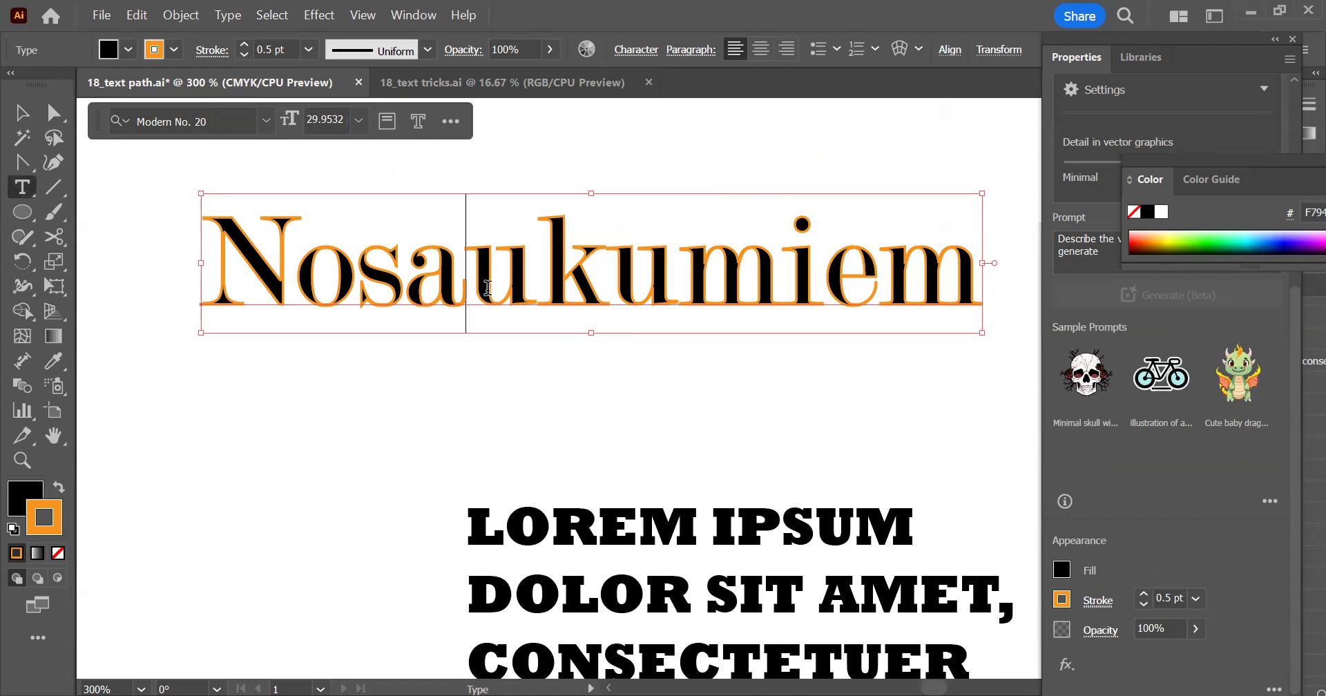
{"action": "left_click", "coordinate": [354, 276]}
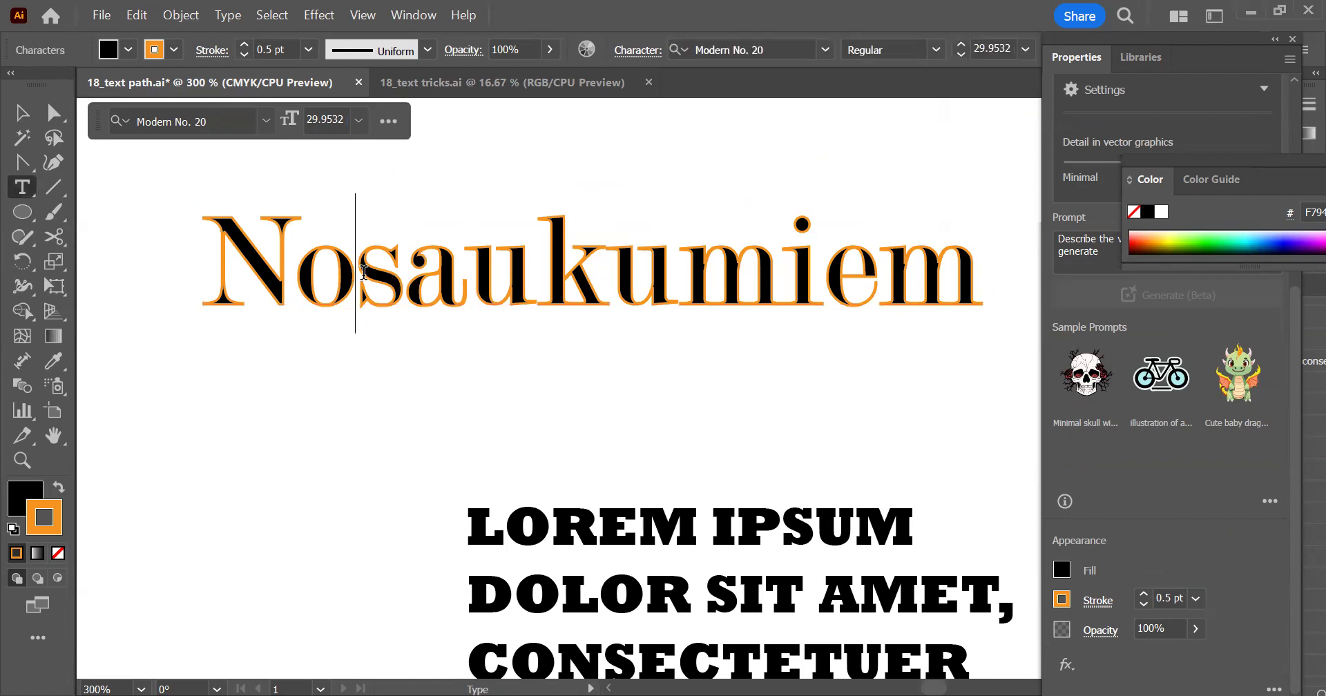
{"action": "key", "text": "BackSpace"}
{"action": "left_click", "coordinate": [226, 249]}
{"action": "type", "text": "Teksts"}
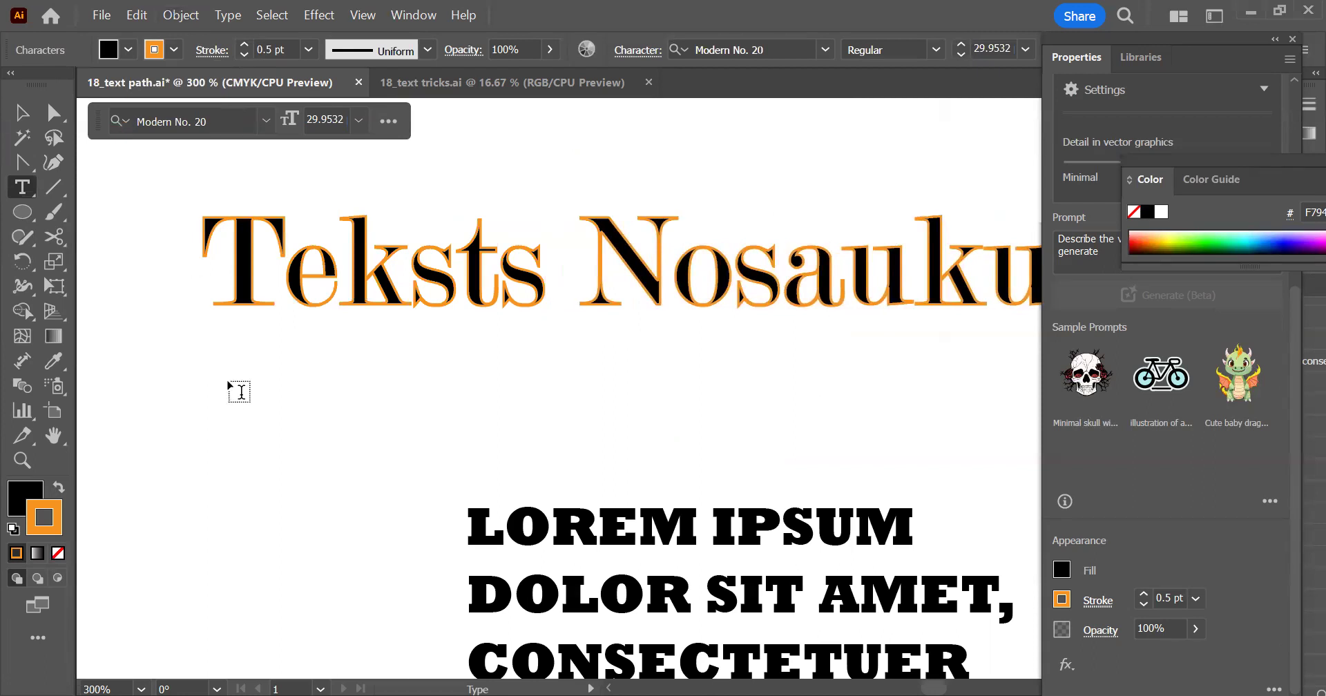
{"action": "scroll", "coordinate": [260, 400], "scroll_direction": "down", "scroll_amount": 1}
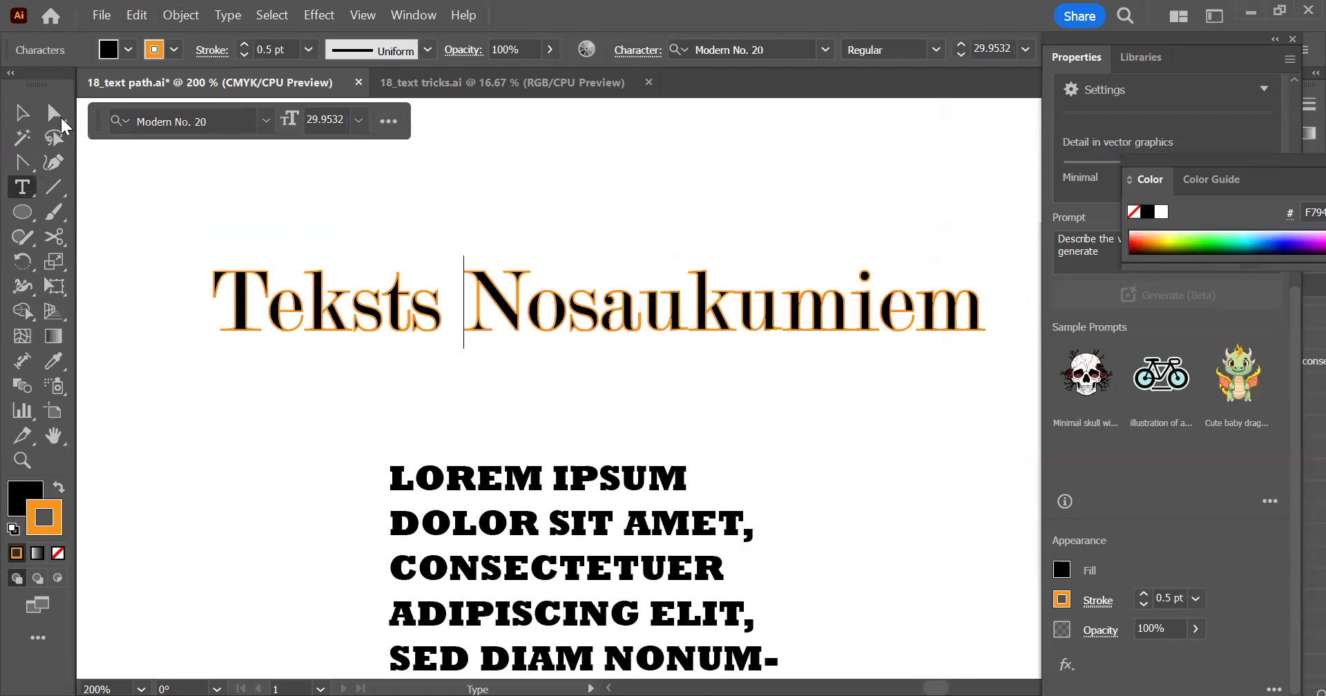
Move the Teksts Nosaukumiem heading slightly up and to the left, away from the paragraph
{"action": "left_click", "coordinate": [22, 112]}
{"action": "scroll", "coordinate": [582, 319], "scroll_direction": "down", "scroll_amount": 1}
{"action": "left_click_drag", "start_coordinate": [585, 318], "coordinate": [548, 256]}
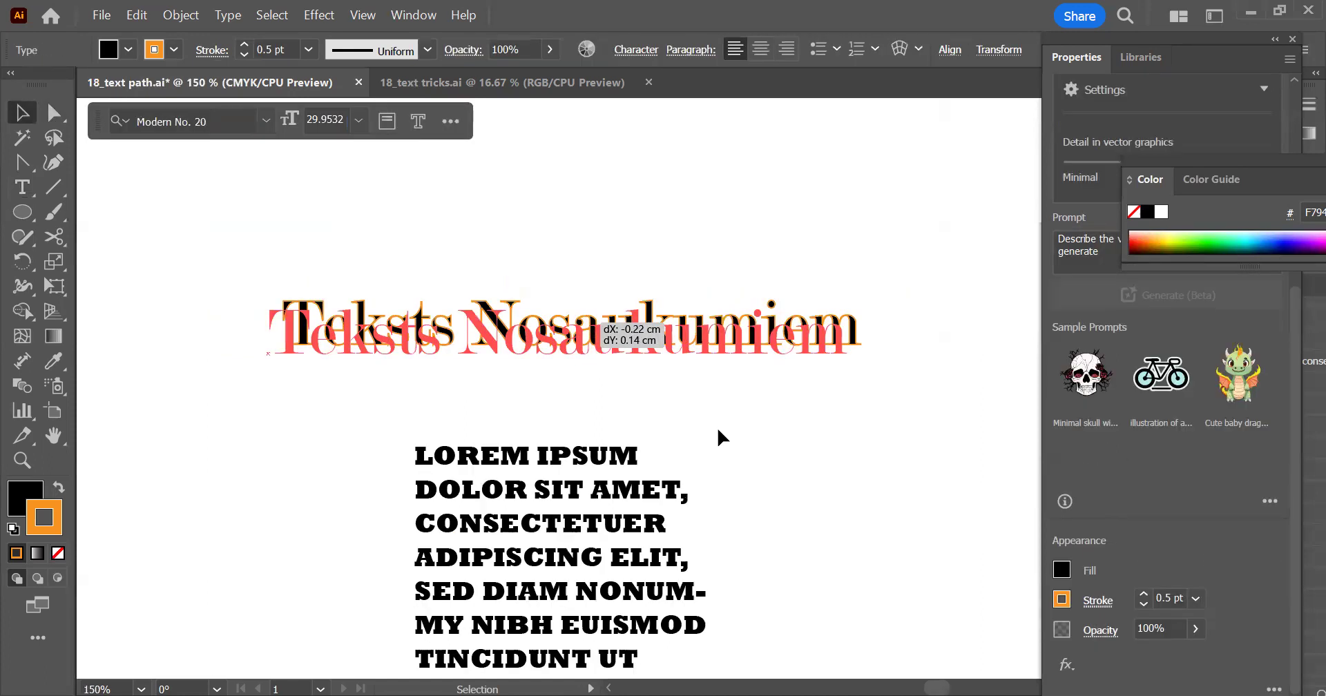
{"action": "left_click_drag", "start_coordinate": [598, 315], "coordinate": [567, 263]}
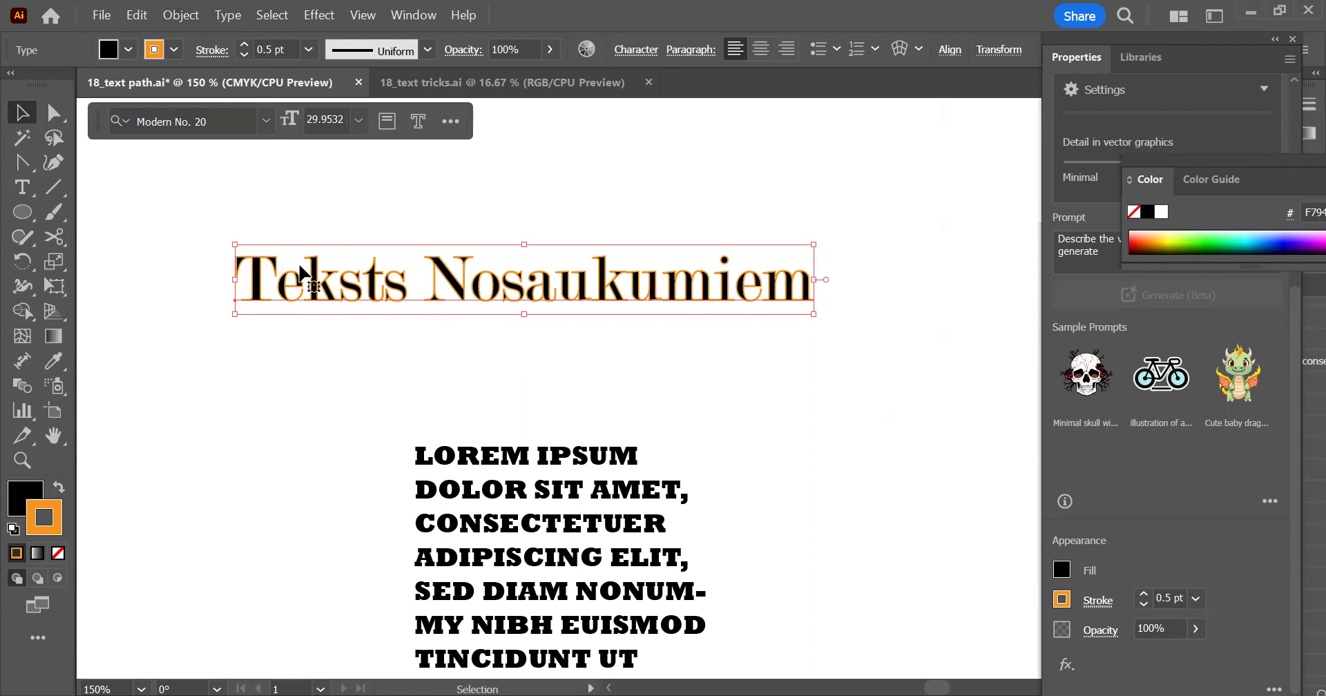
Convert the heading to area type and enlarge its frame downward, upward and to the right
{"action": "left_click", "coordinate": [229, 15]}
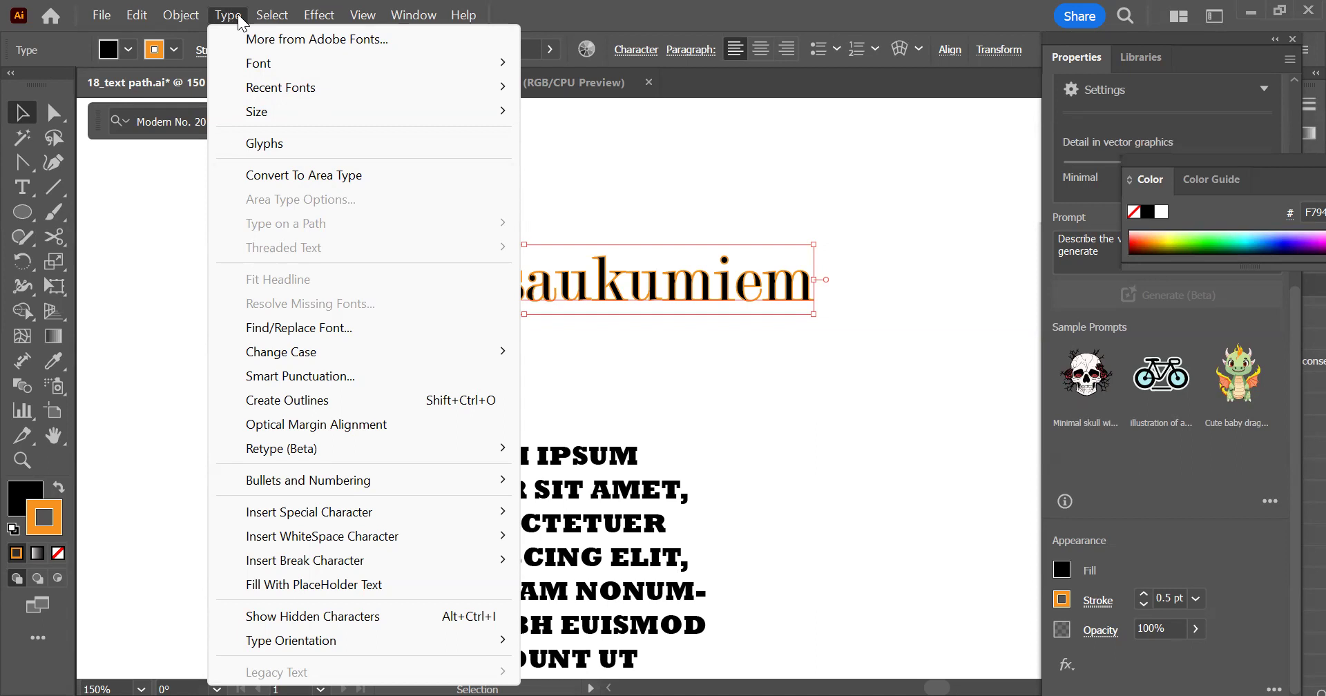
{"action": "mouse_move", "coordinate": [271, 14]}
{"action": "mouse_move", "coordinate": [228, 15]}
{"action": "left_click", "coordinate": [359, 175]}
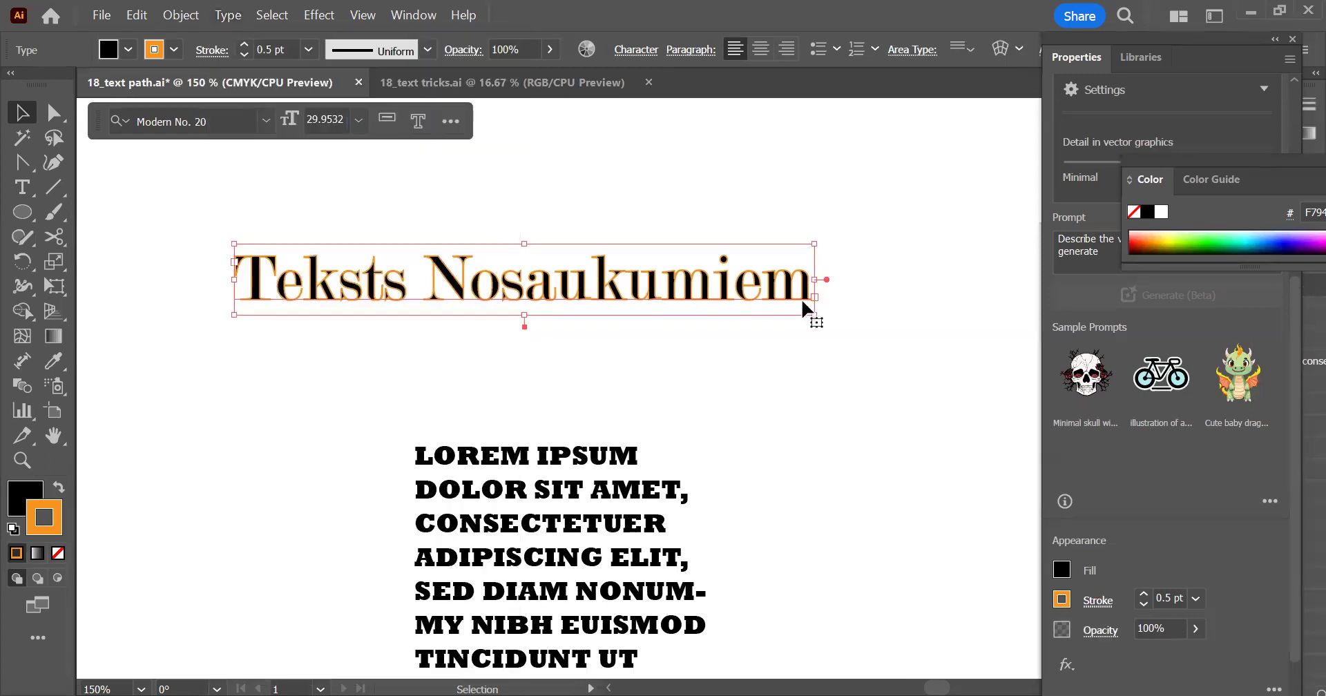
{"action": "left_click_drag", "start_coordinate": [529, 317], "coordinate": [524, 417]}
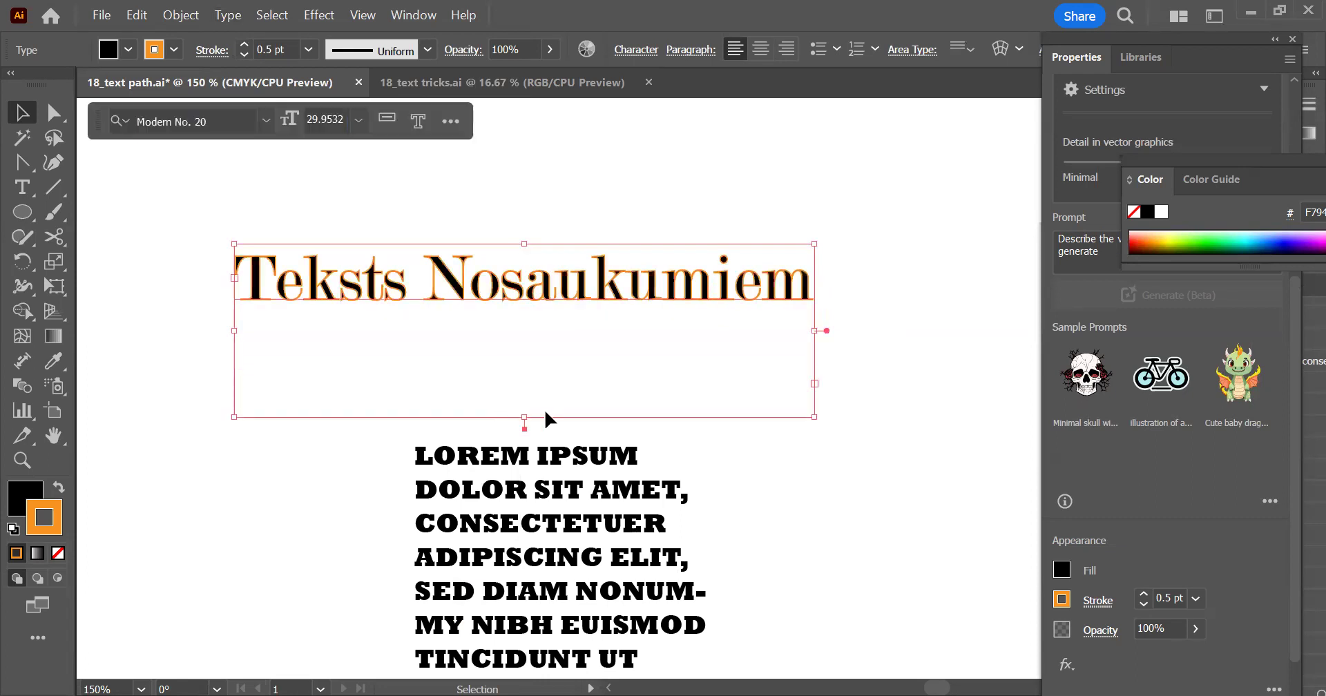
{"action": "left_click_drag", "start_coordinate": [816, 247], "coordinate": [842, 202]}
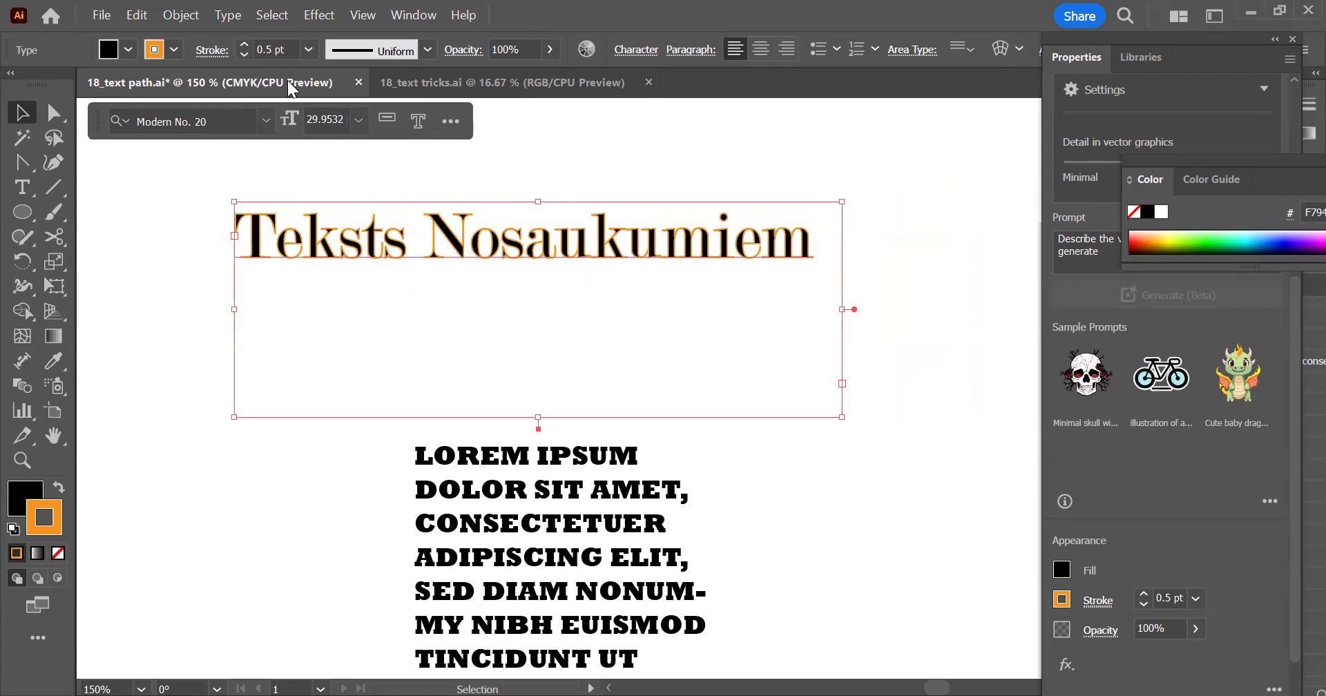
Convert the heading back to point type and scale it to a font size of about 30.57 pt
{"action": "left_click", "coordinate": [228, 15]}
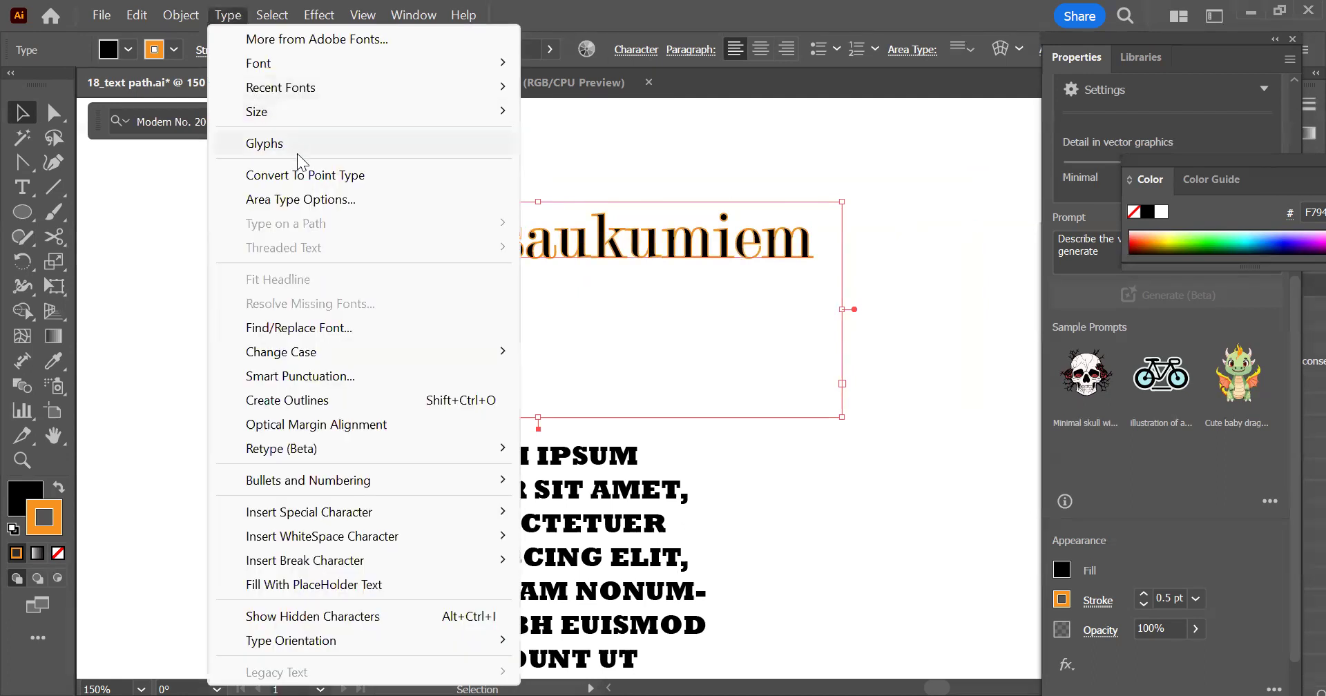
{"action": "left_click", "coordinate": [393, 175]}
{"action": "left_click_drag", "start_coordinate": [815, 276], "coordinate": [765, 301]}
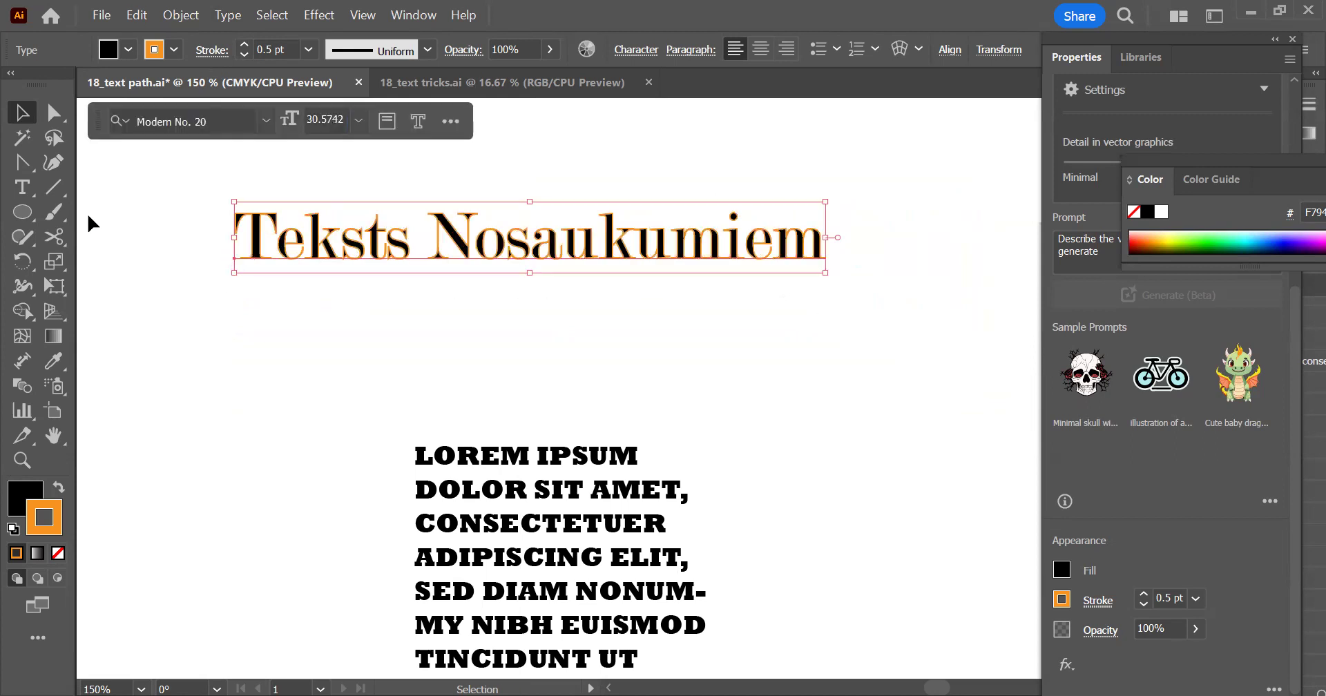
Paste a copy of the heading and move the original about 1.11 cm down and 0.6 cm to the left
{"action": "left_click", "coordinate": [443, 454]}
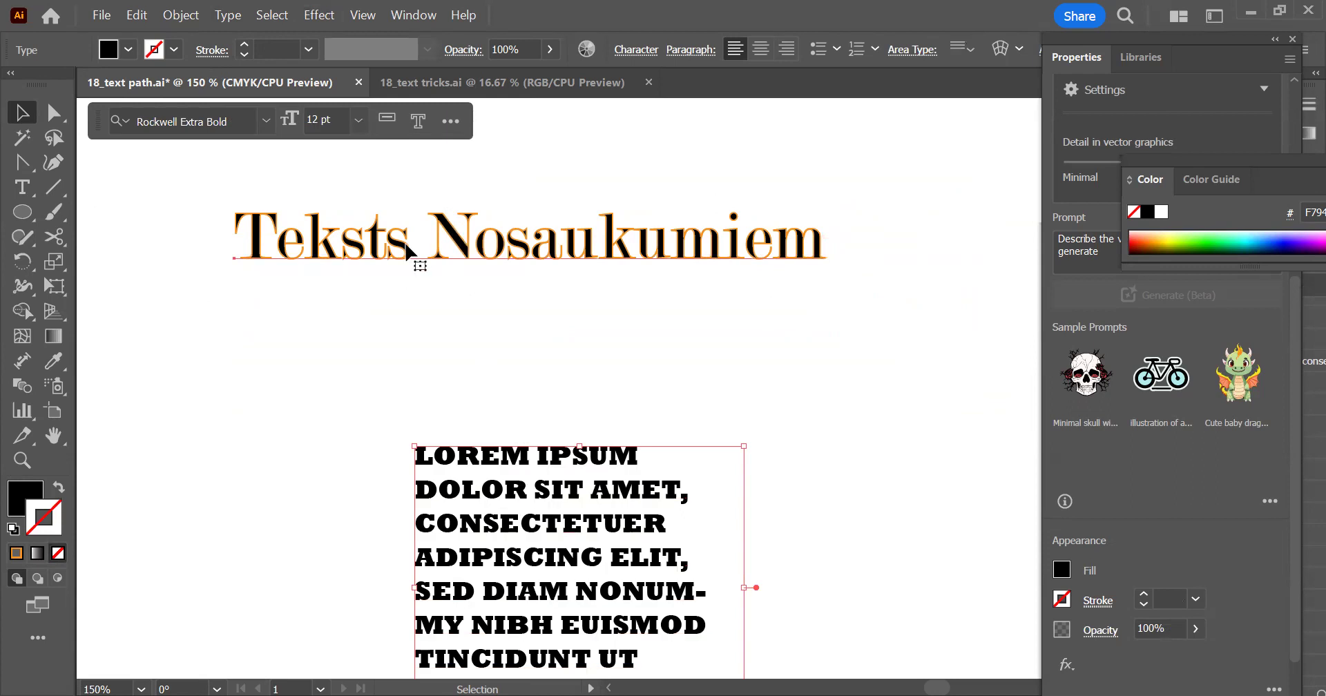
{"action": "left_click", "coordinate": [476, 256]}
{"action": "key", "text": "a"}
{"action": "key", "text": "ctrl+c"}
{"action": "key", "text": "ctrl+v"}
{"action": "left_click_drag", "start_coordinate": [496, 251], "coordinate": [458, 323]}
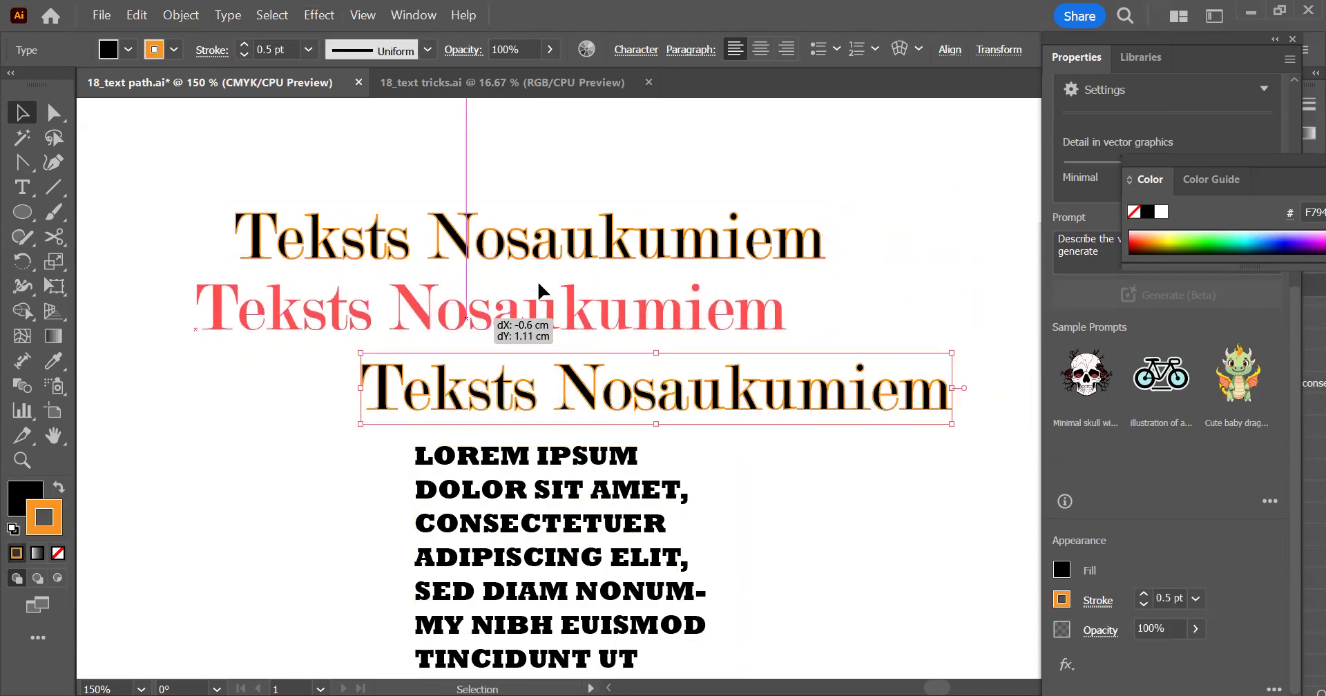
Replace the text of the upper stroked heading with "Point Type"
{"action": "double_click", "coordinate": [545, 307]}
{"action": "key", "text": "ctrl+a"}
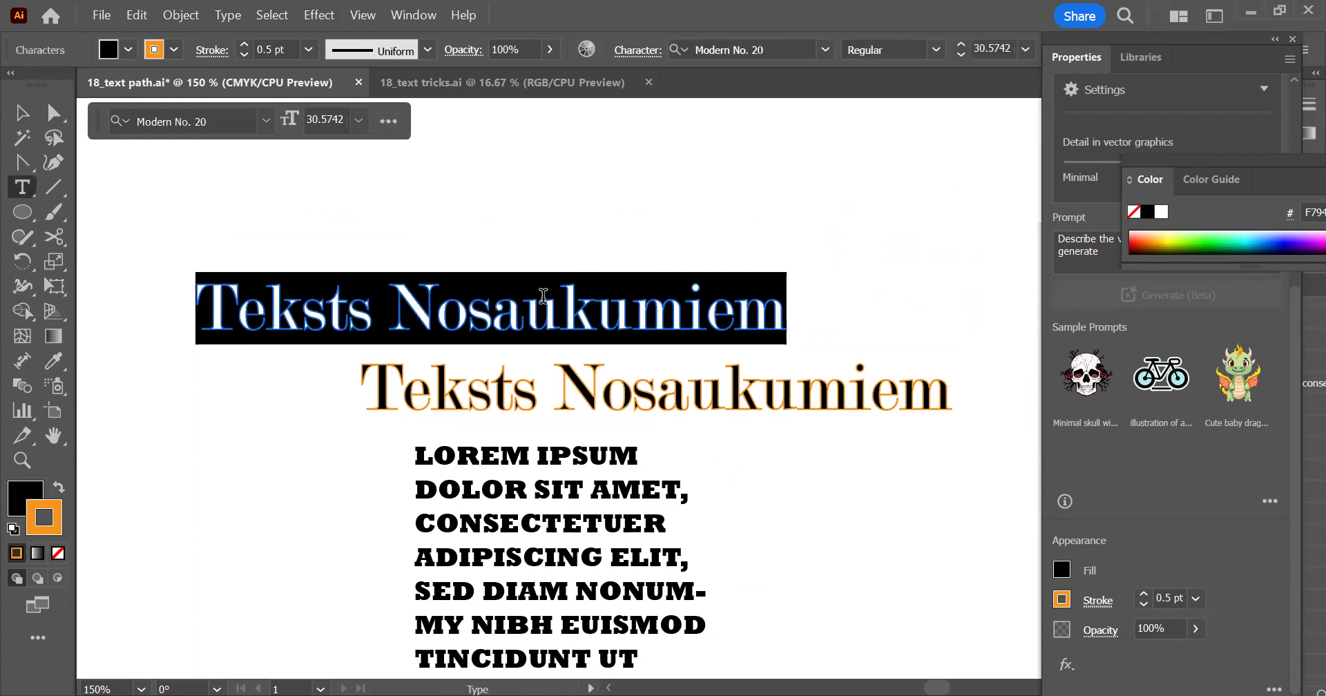
{"action": "type", "text": "POint Type"}
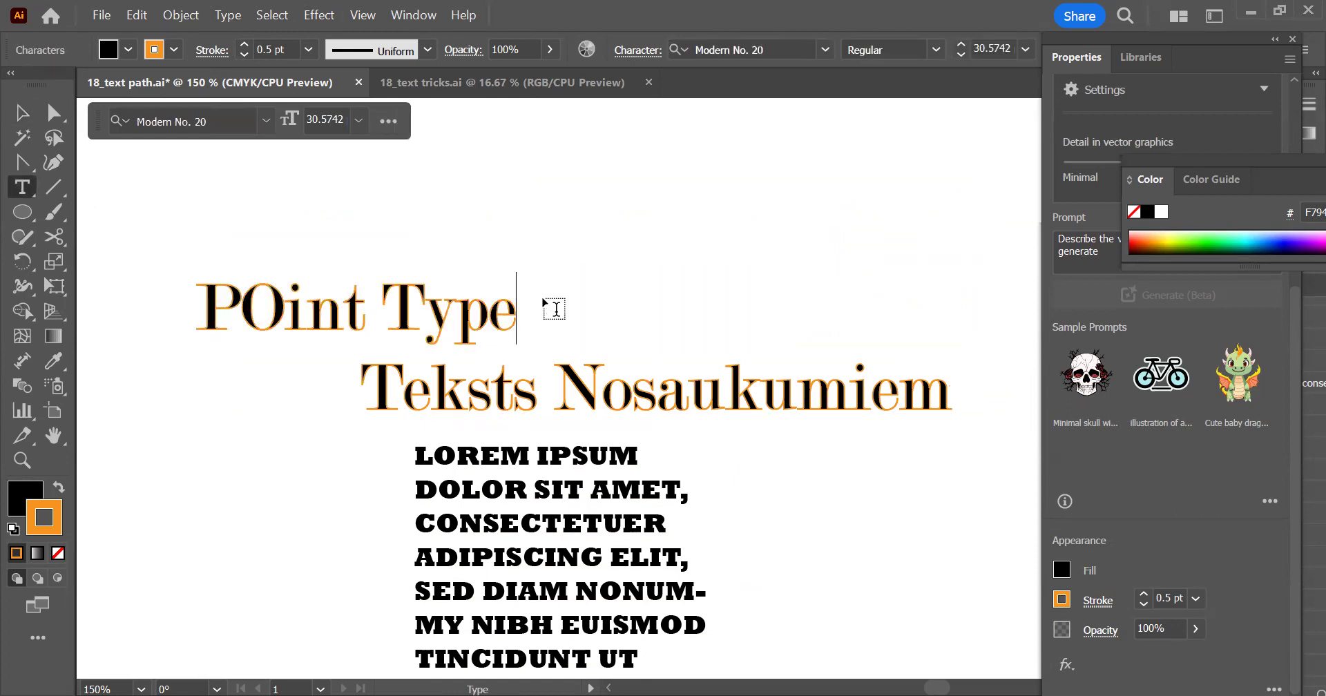
{"action": "left_click", "coordinate": [275, 306]}
{"action": "key", "text": "BackSpace"}
{"action": "type", "text": "o"}
Insert "AREA TYPE" followed by a blank line at the beginning of the Lorem ipsum paragraph
{"action": "left_click", "coordinate": [545, 492]}
{"action": "left_click_drag", "start_coordinate": [431, 456], "coordinate": [408, 469]}
{"action": "left_click", "coordinate": [420, 474]}
{"action": "type", "text": "AREA TYP"}
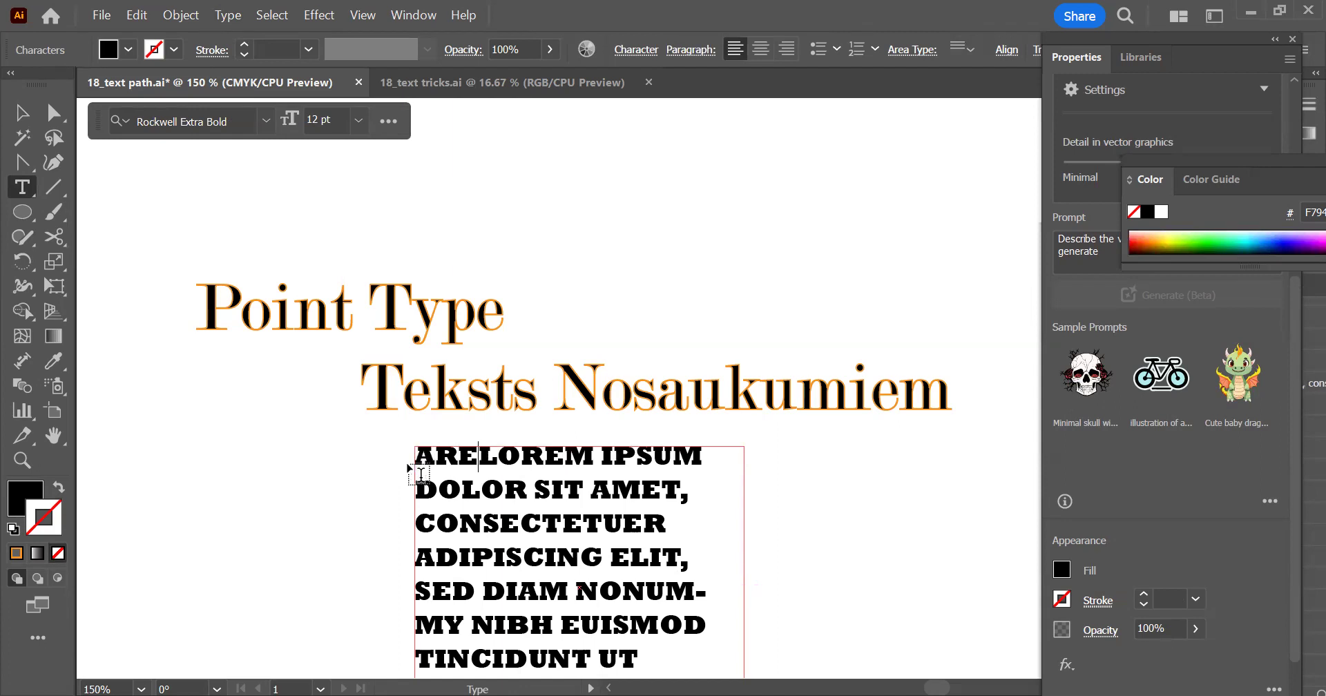
{"action": "type", "text": "E"}
{"action": "key", "text": "Return"}
{"action": "key", "text": "Return"}
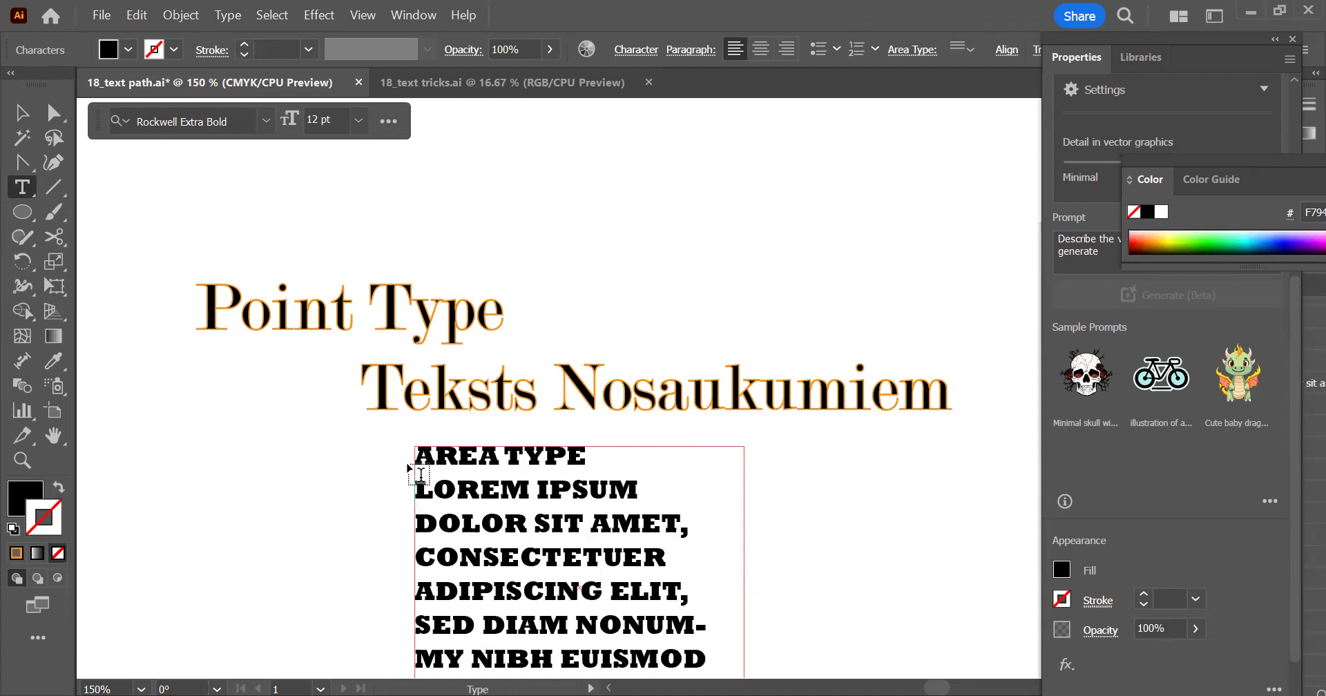
Replace the remaining Teksts Nosaukumiem heading with the word "Līknēs"
{"action": "triple_click", "coordinate": [508, 399]}
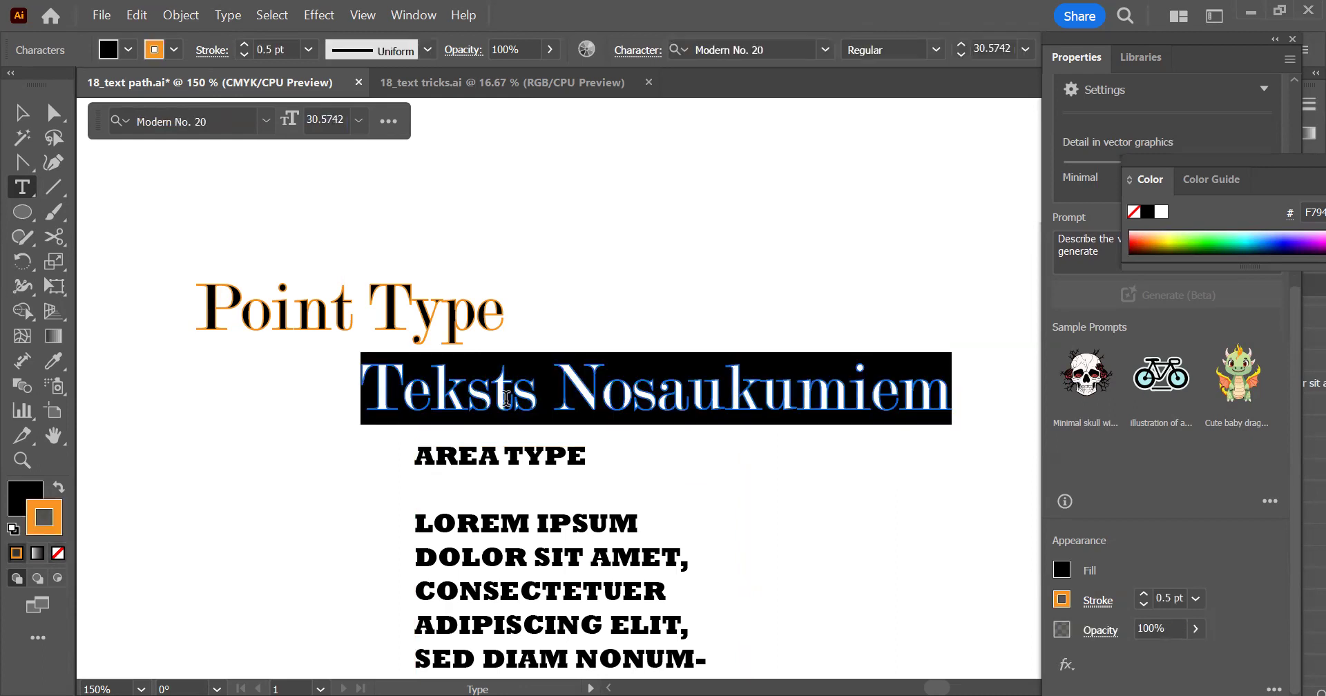
{"action": "key", "text": "ctrl+alt+i"}
{"action": "type", "text": "Lkn"}
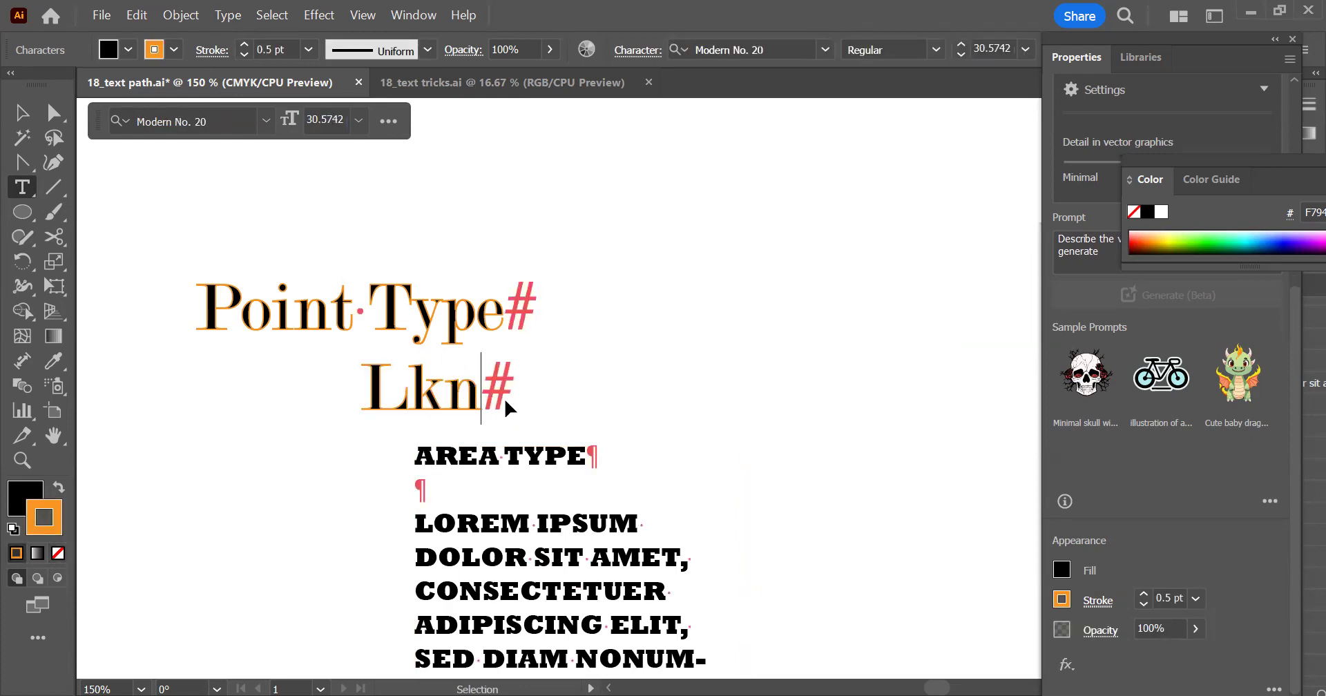
{"action": "key", "text": "ctrl+alt+e"}
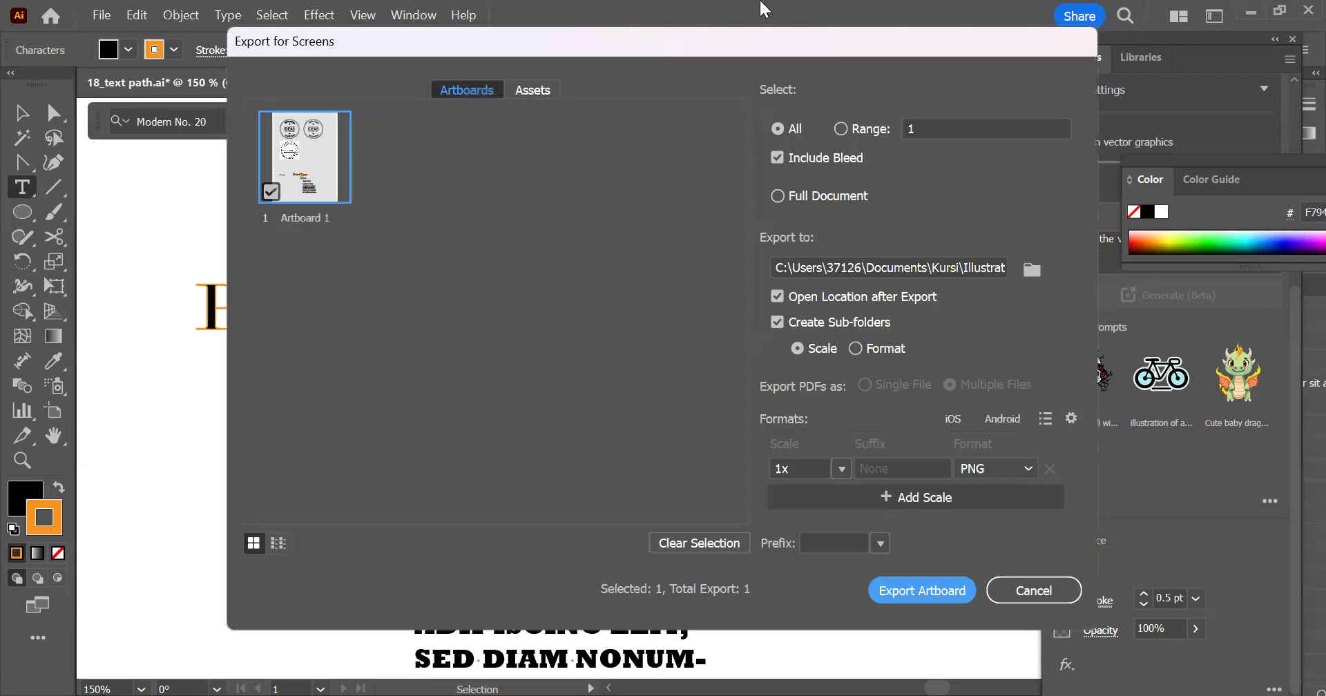
{"action": "key", "text": "Escape"}
{"action": "type", "text": "ī"}
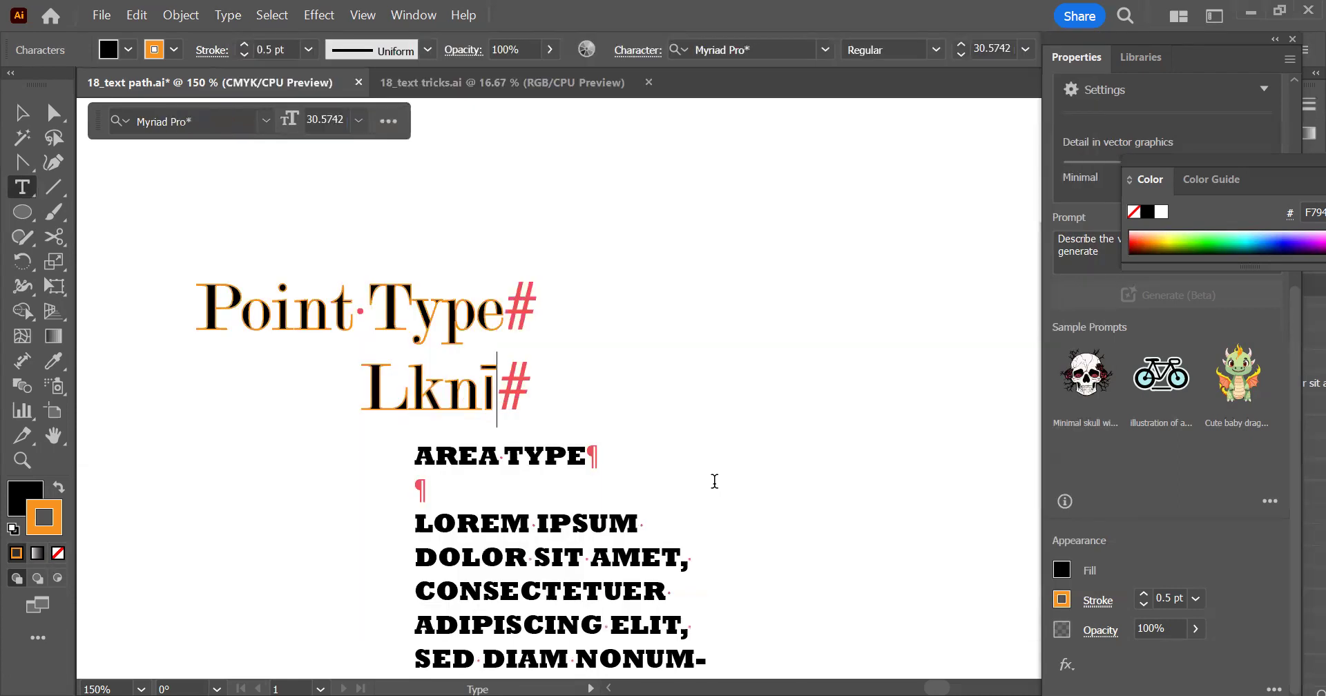
{"action": "key", "text": "BackSpace"}
{"action": "key", "text": "BackSpace"}
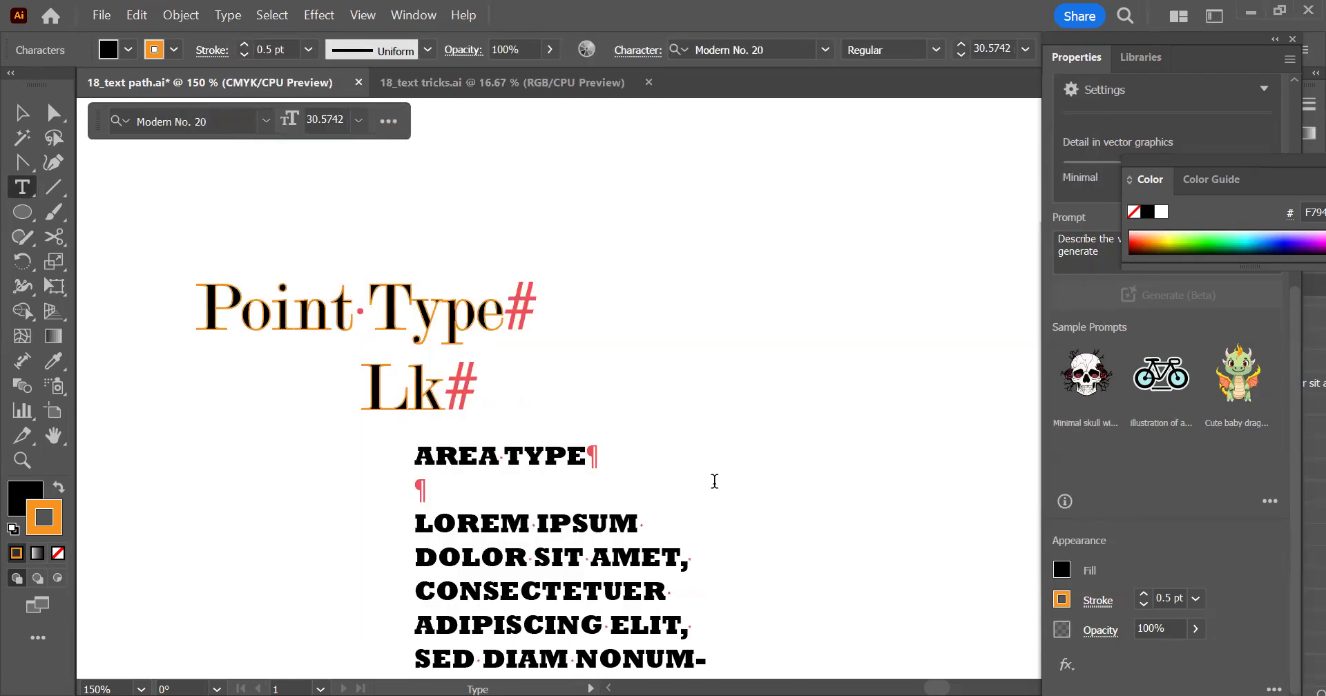
{"action": "key", "text": "BackSpace"}
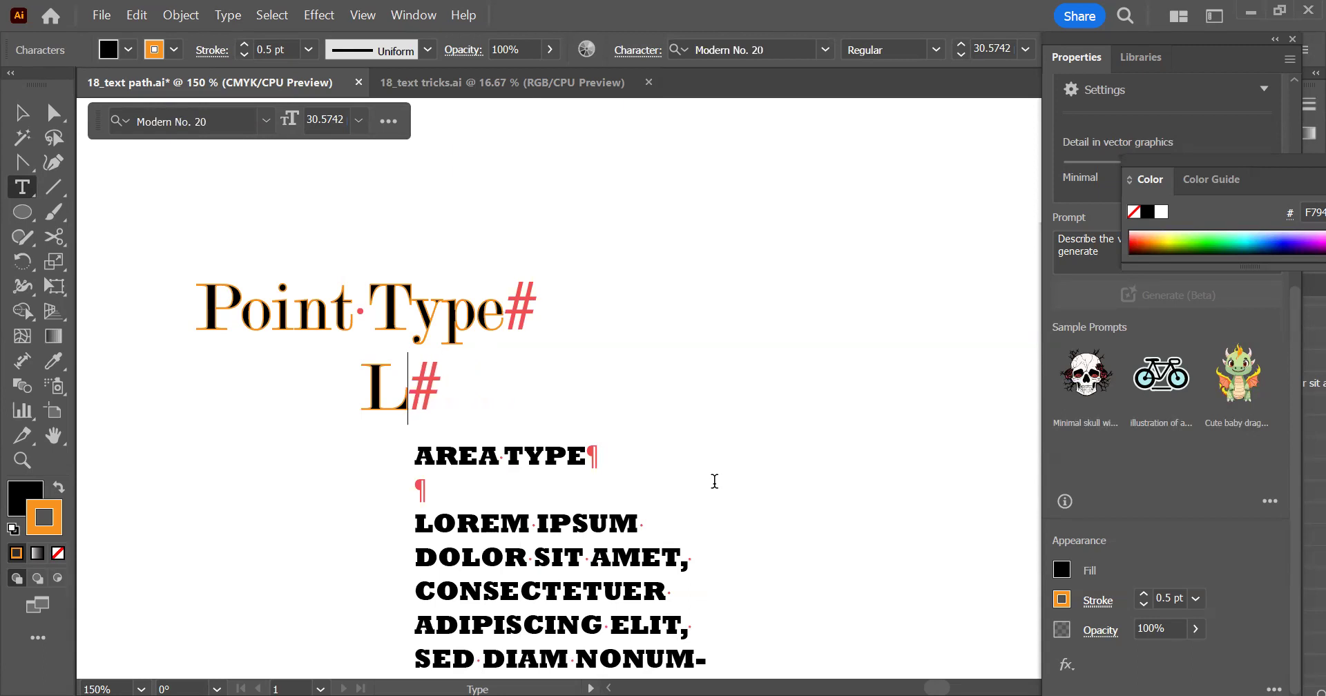
{"action": "type", "text": "īknēs"}
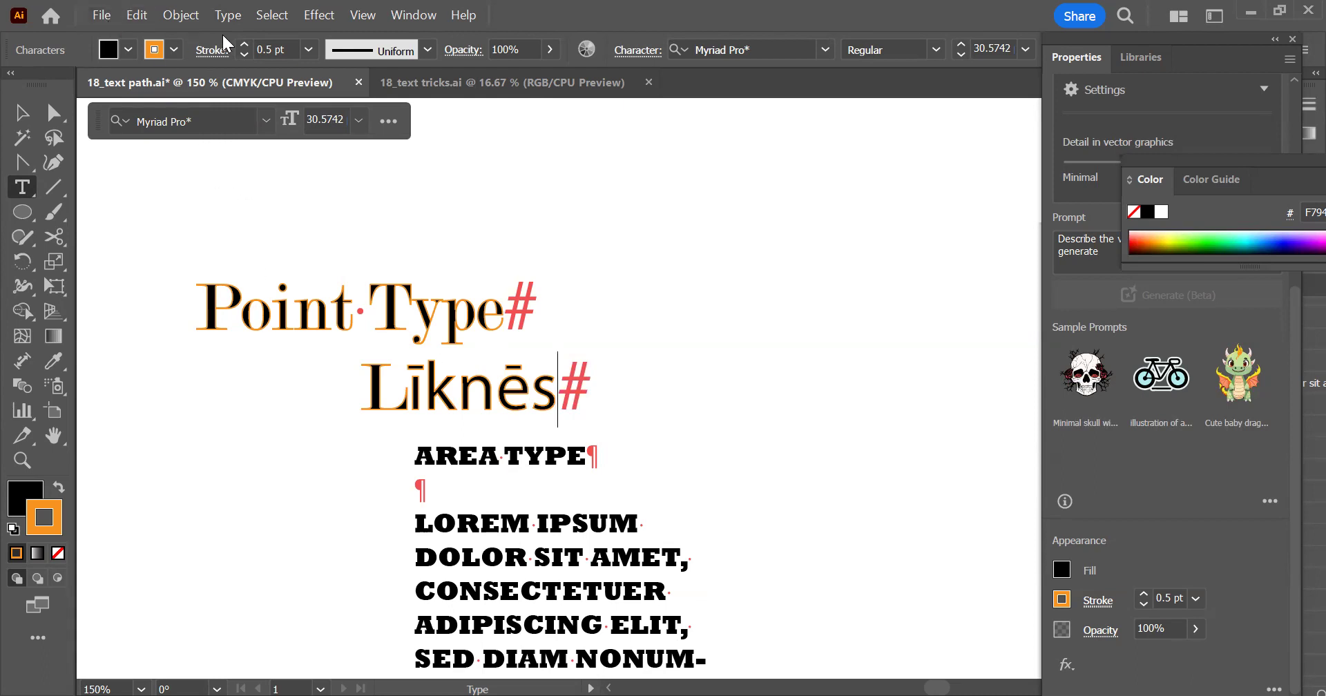
Turn off the display of hidden characters in the text
{"action": "left_click", "coordinate": [230, 16]}
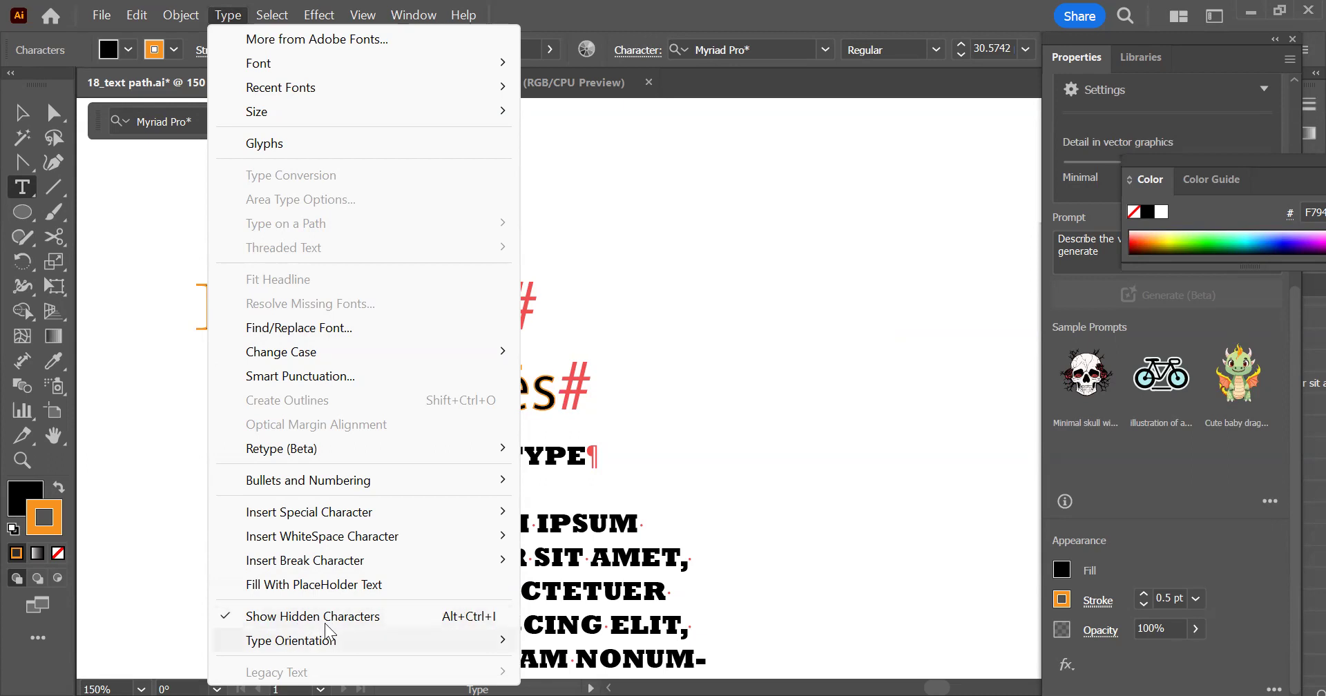
{"action": "left_click", "coordinate": [362, 618]}
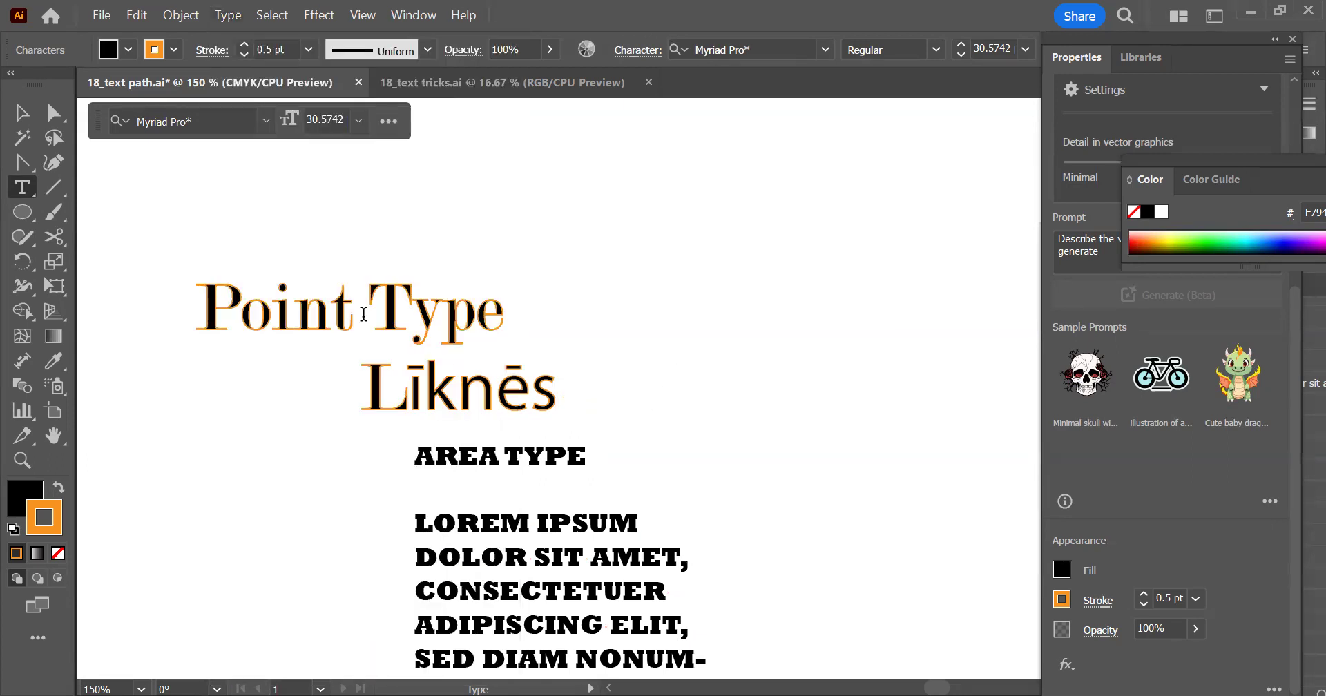
{"action": "left_click", "coordinate": [227, 17]}
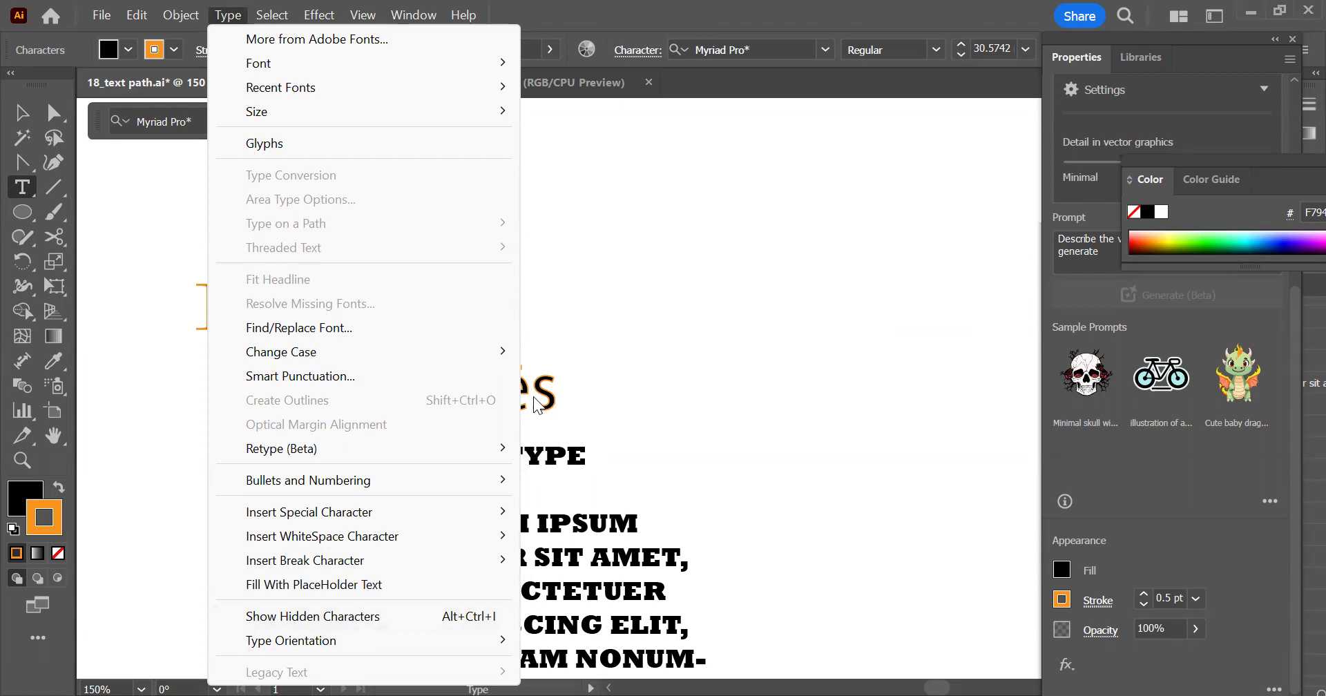
{"action": "left_click", "coordinate": [576, 404]}
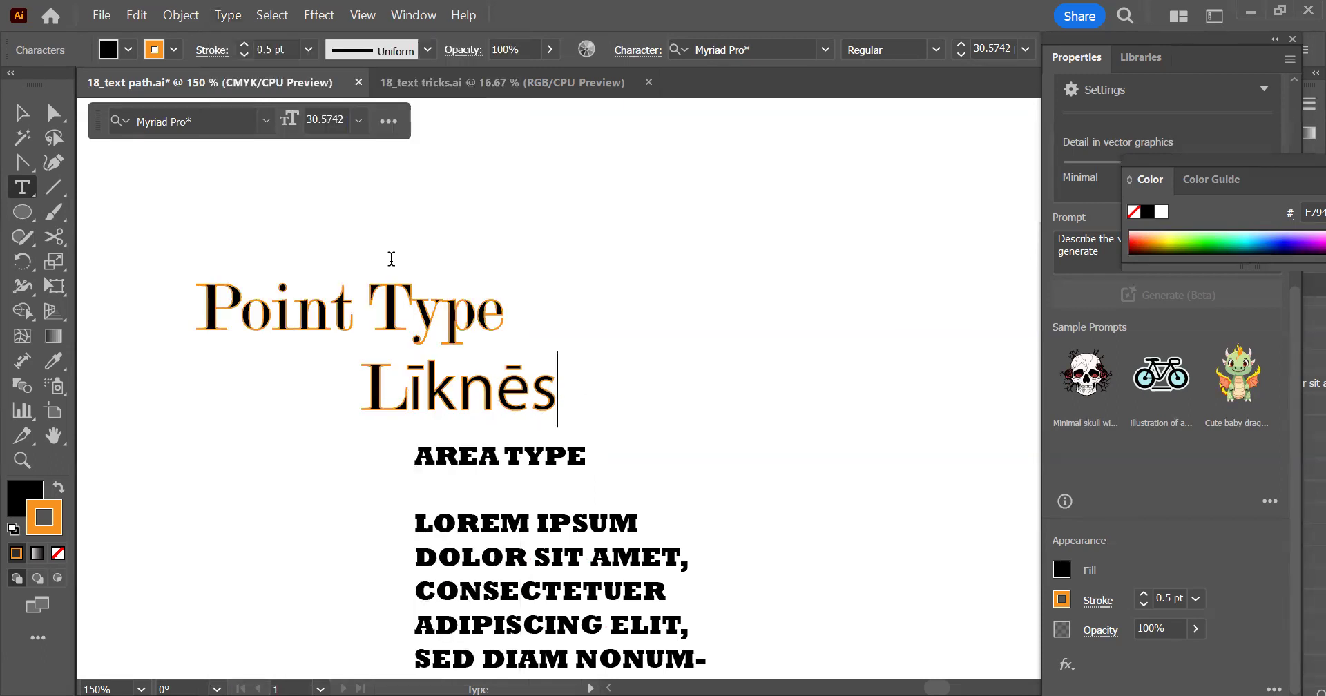
Convert the Līknēs heading to outlines and move it up and to the right, beside the Point Type heading
{"action": "left_click", "coordinate": [22, 113]}
{"action": "left_click", "coordinate": [532, 418]}
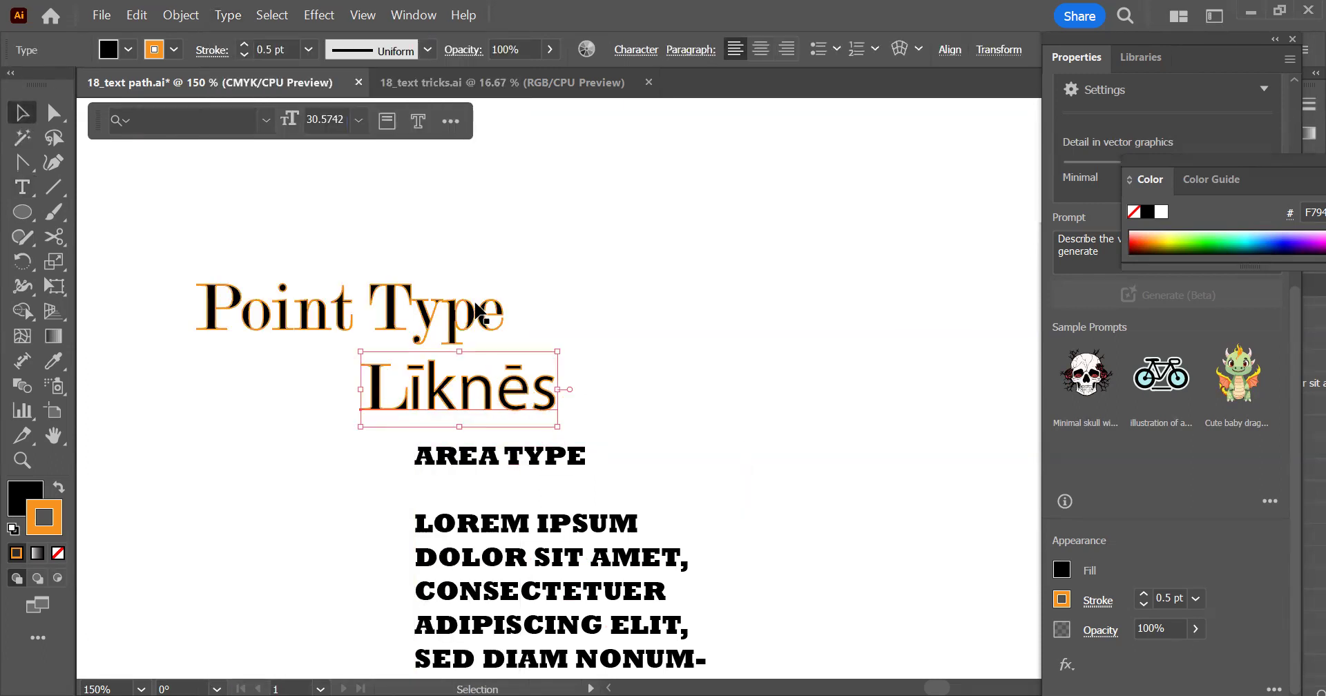
{"action": "left_click", "coordinate": [228, 14]}
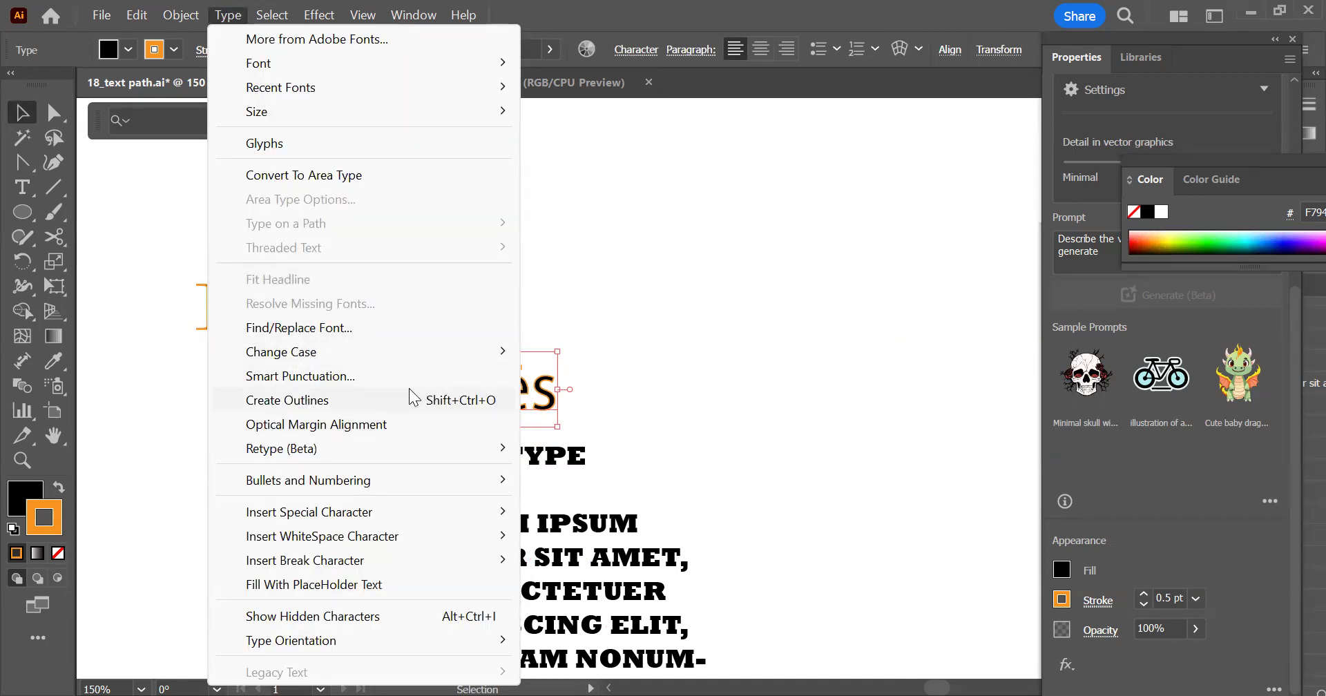
{"action": "left_click", "coordinate": [312, 400]}
{"action": "left_click_drag", "start_coordinate": [491, 391], "coordinate": [683, 263]}
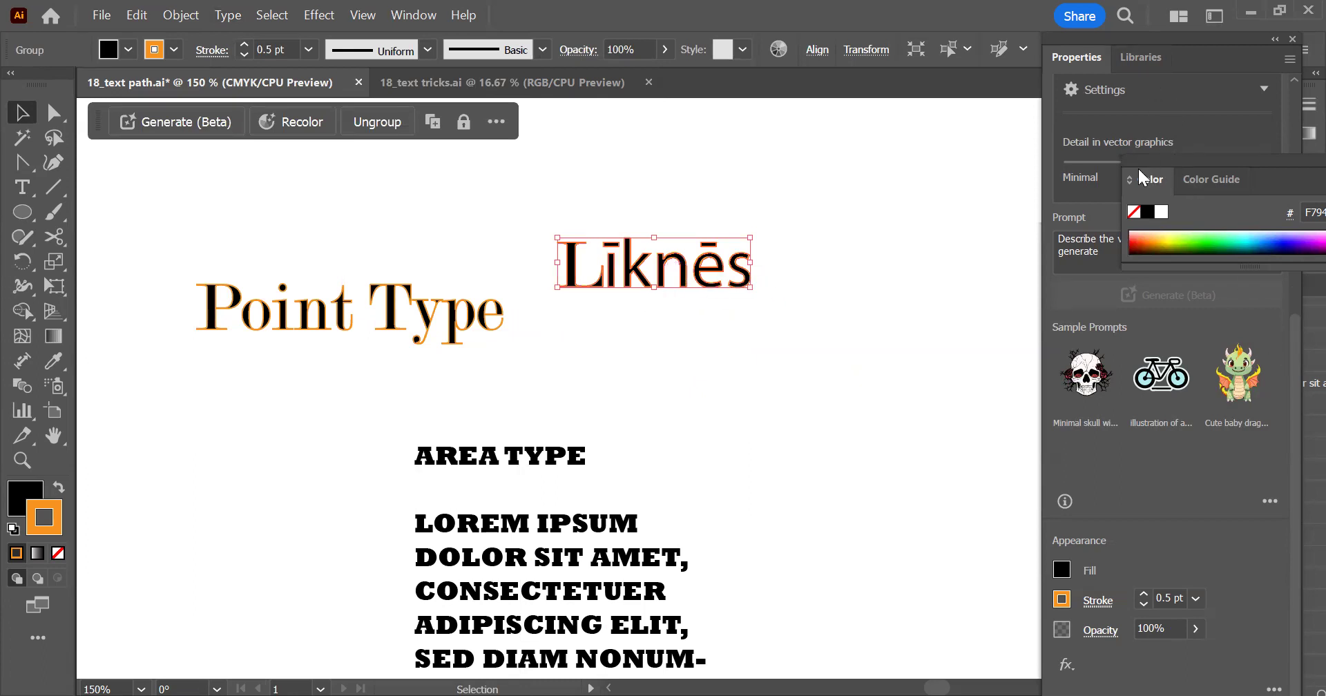
Compare the outlined Līknēs group and its separate letter paths with the live Point Type object in the layer list
{"action": "left_click", "coordinate": [1306, 452]}
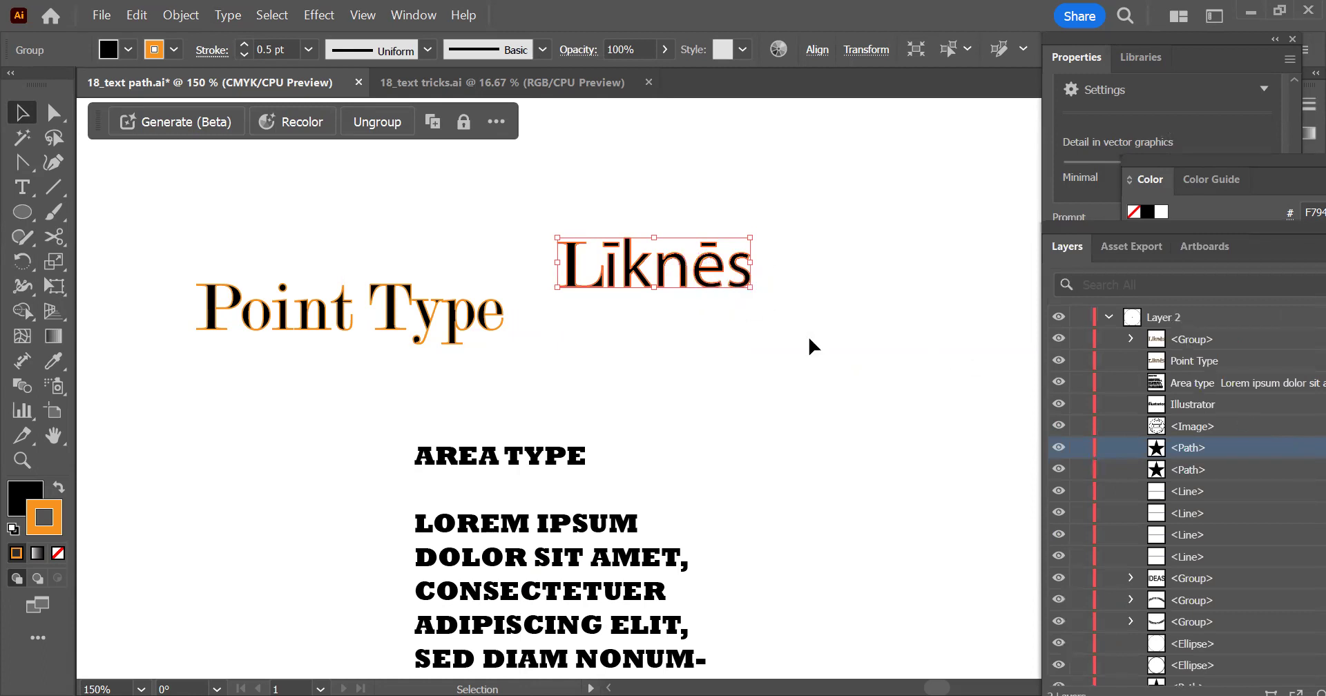
{"action": "left_click", "coordinate": [1200, 361]}
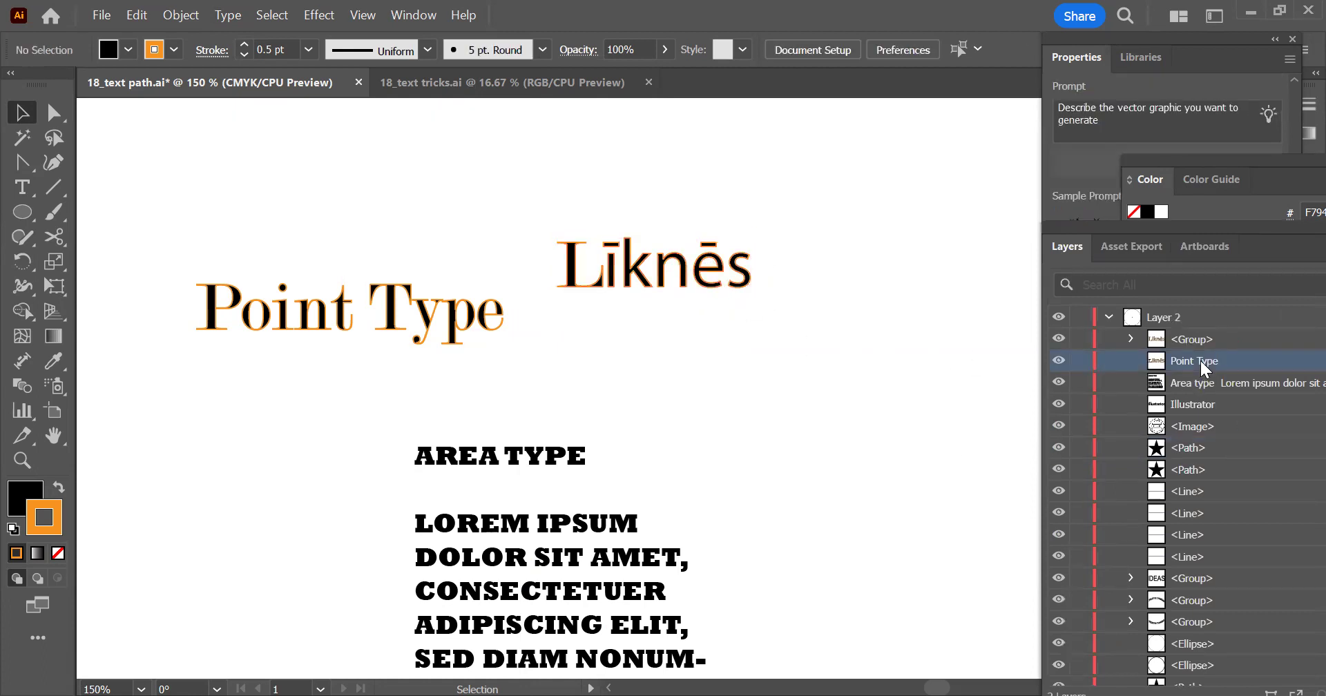
{"action": "left_click", "coordinate": [1168, 338]}
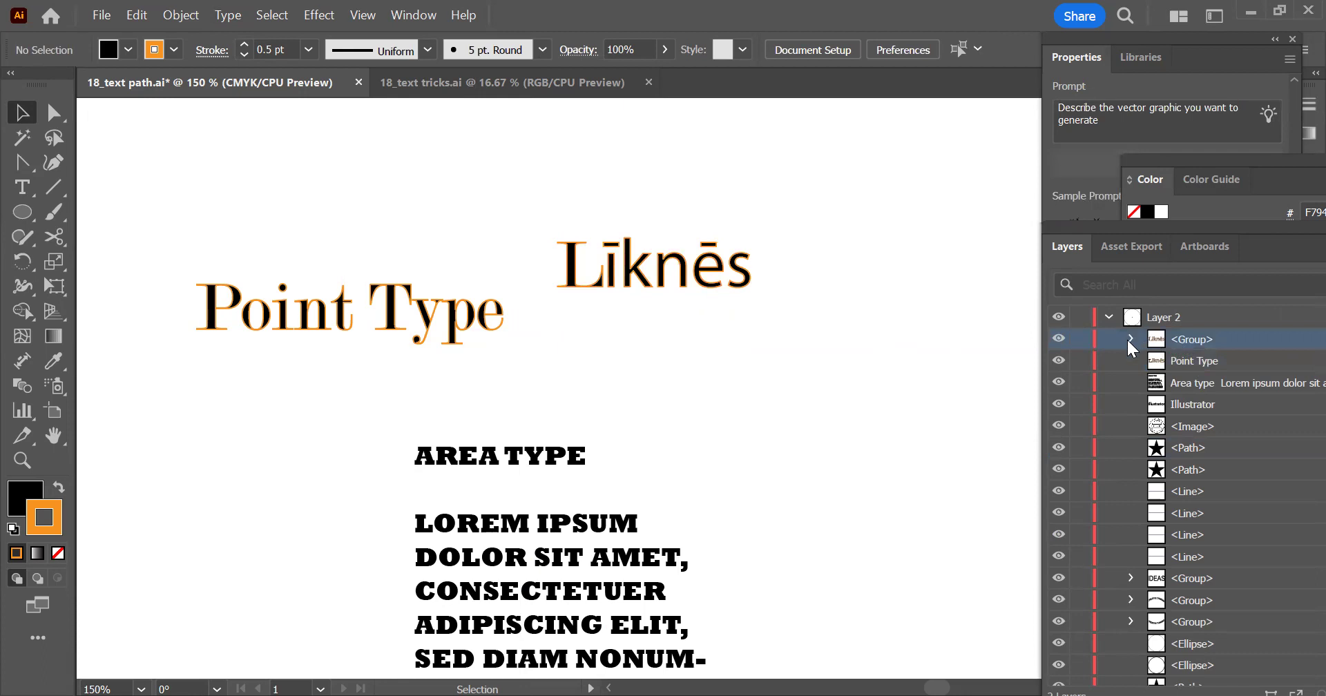
{"action": "left_click", "coordinate": [1130, 339]}
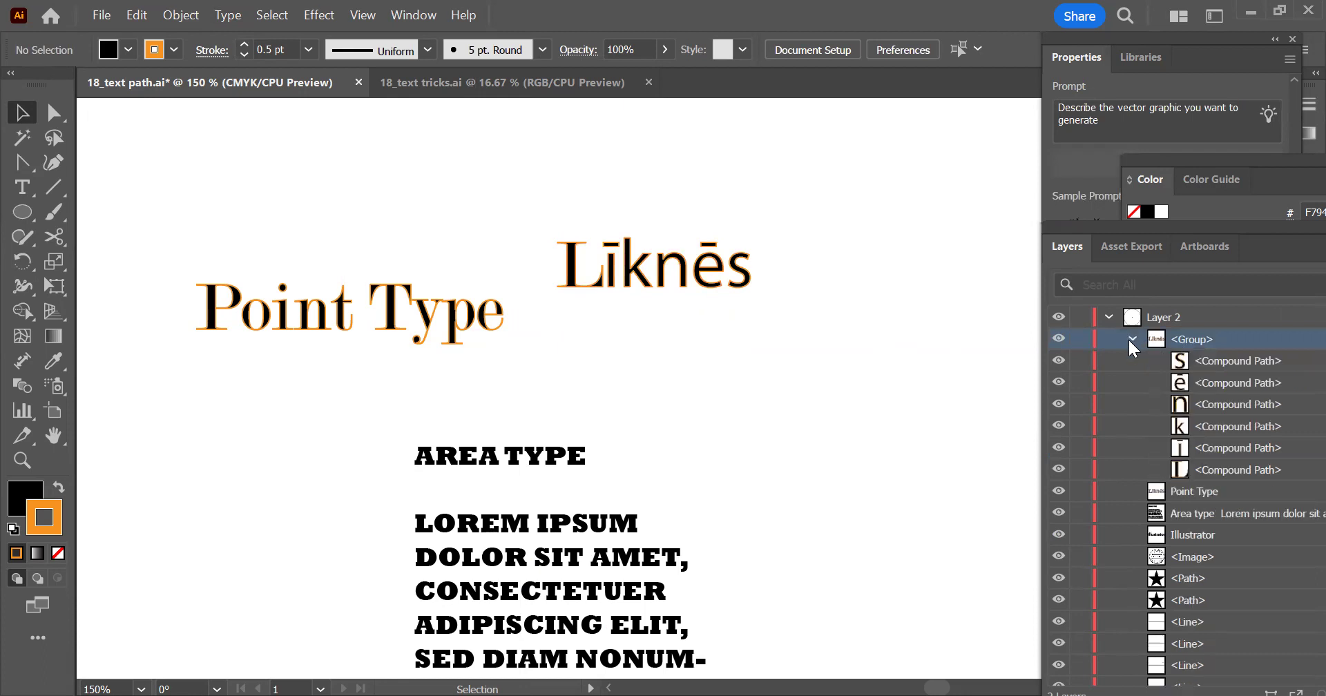
{"action": "left_click", "coordinate": [1131, 340]}
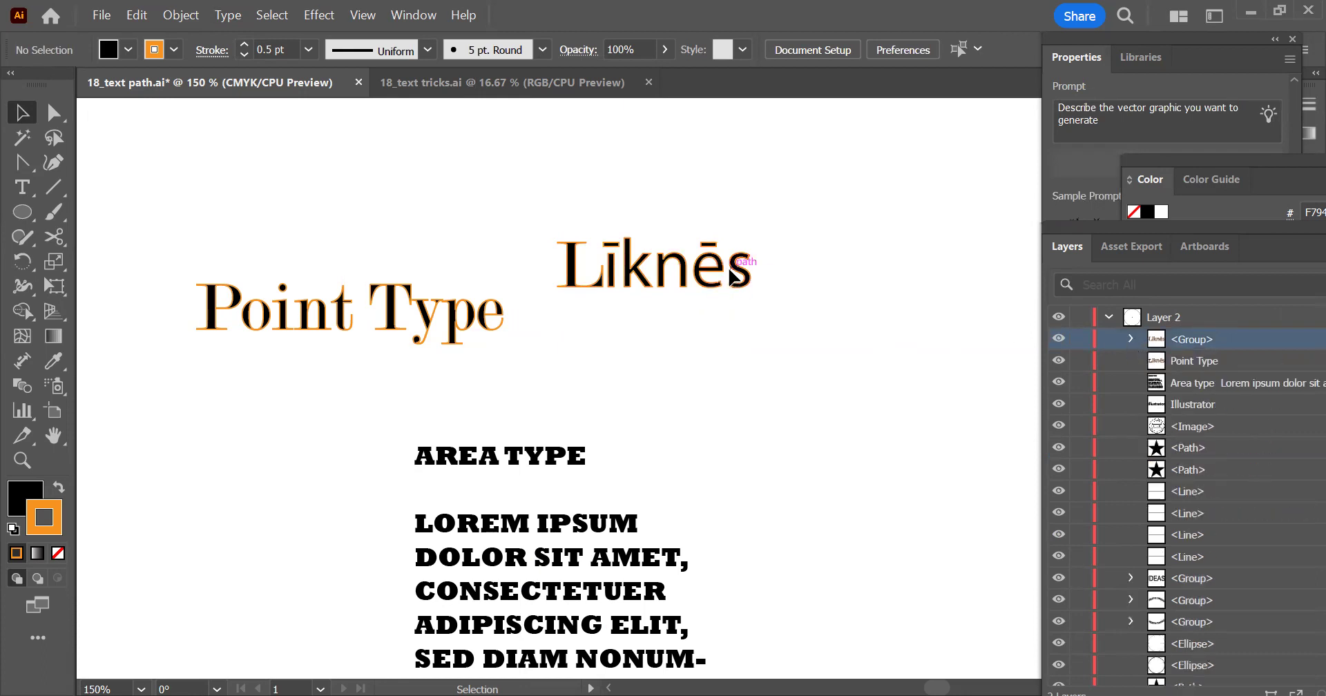
Pull the upper-left anchor point of the macron above the outlined letter ī upward and slightly left
{"action": "left_click", "coordinate": [54, 114]}
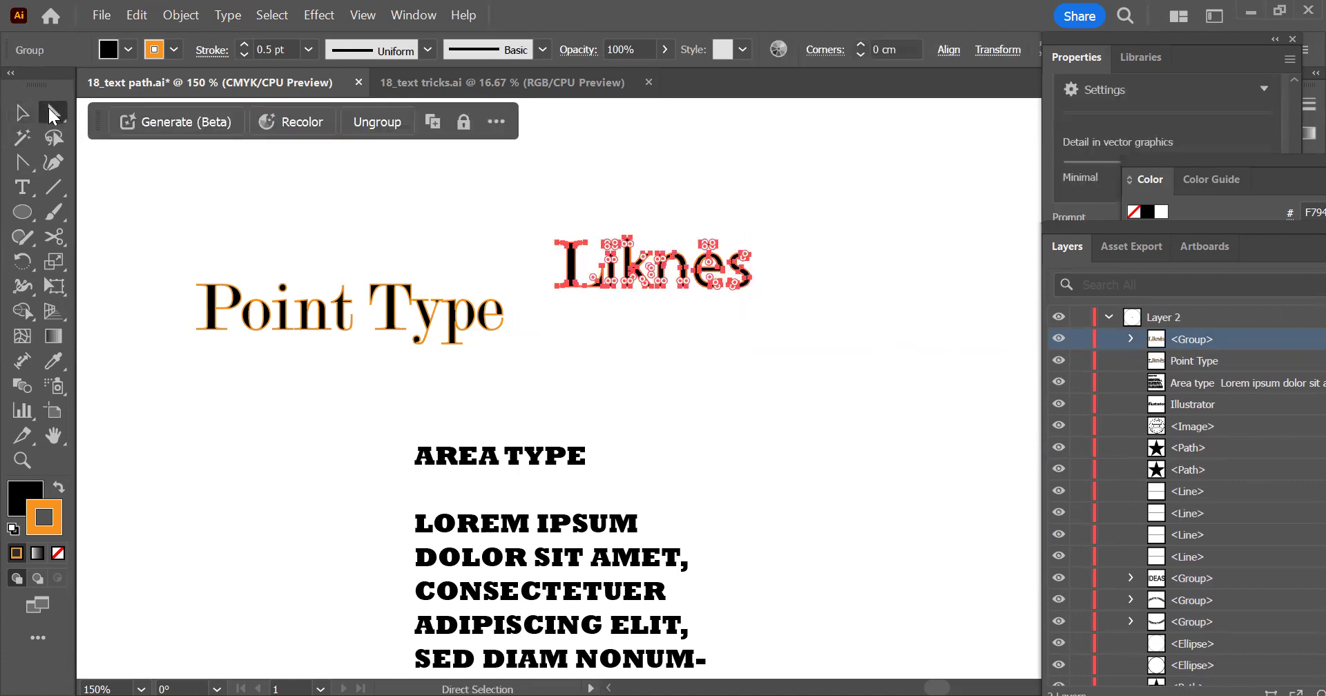
{"action": "scroll", "coordinate": [622, 243], "scroll_direction": "up", "scroll_amount": 4}
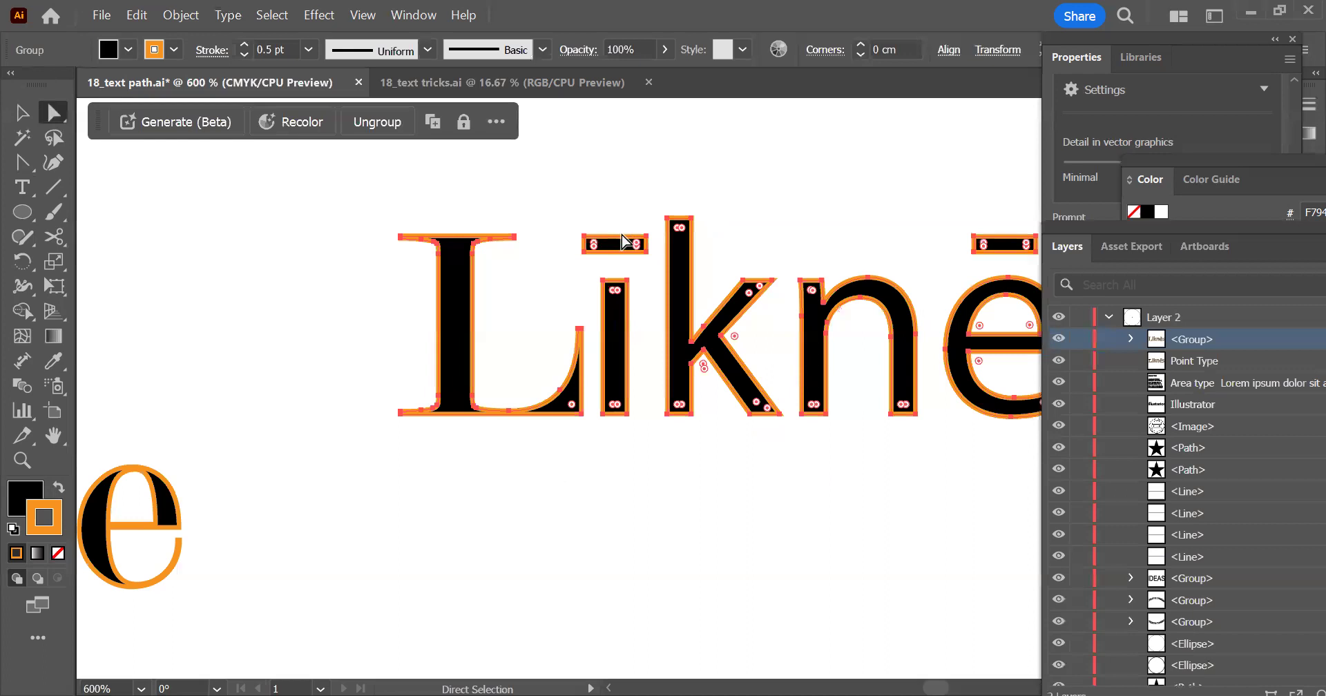
{"action": "scroll", "coordinate": [621, 243], "scroll_direction": "up", "scroll_amount": 1}
{"action": "scroll", "coordinate": [460, 267], "scroll_direction": "up", "scroll_amount": 1}
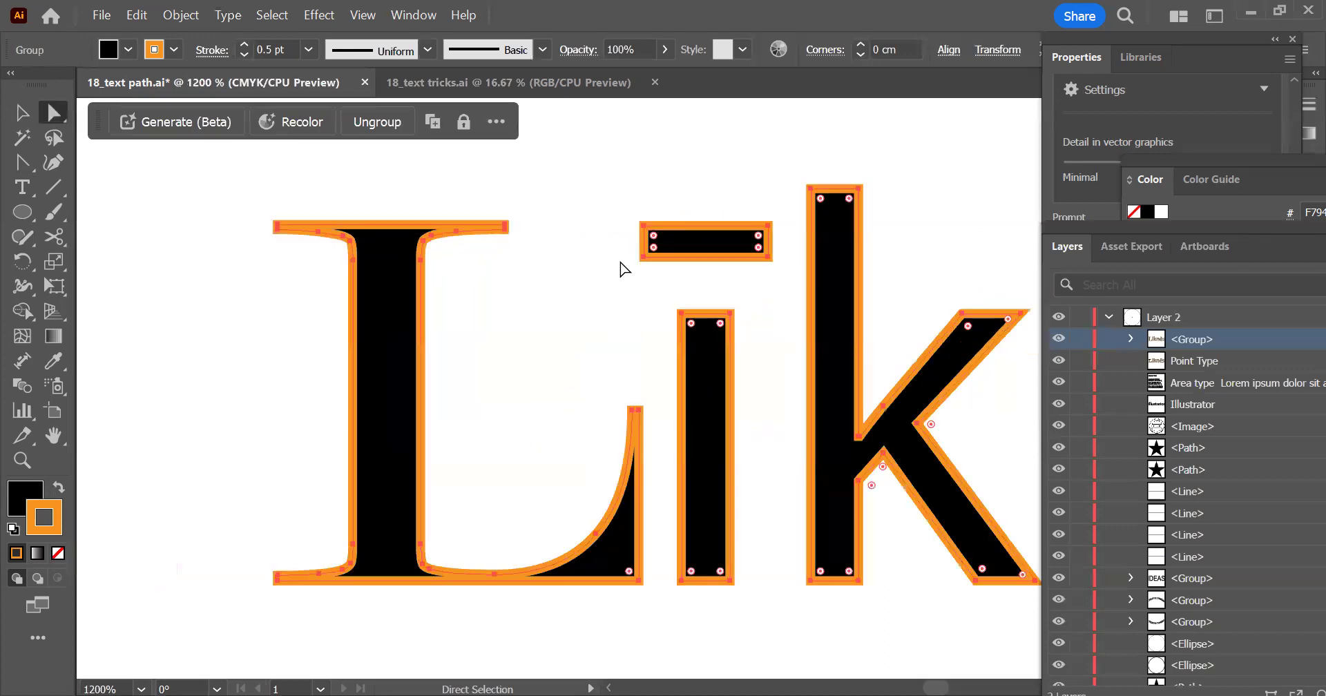
{"action": "left_click", "coordinate": [644, 227]}
{"action": "left_click_drag", "start_coordinate": [644, 228], "coordinate": [620, 149]}
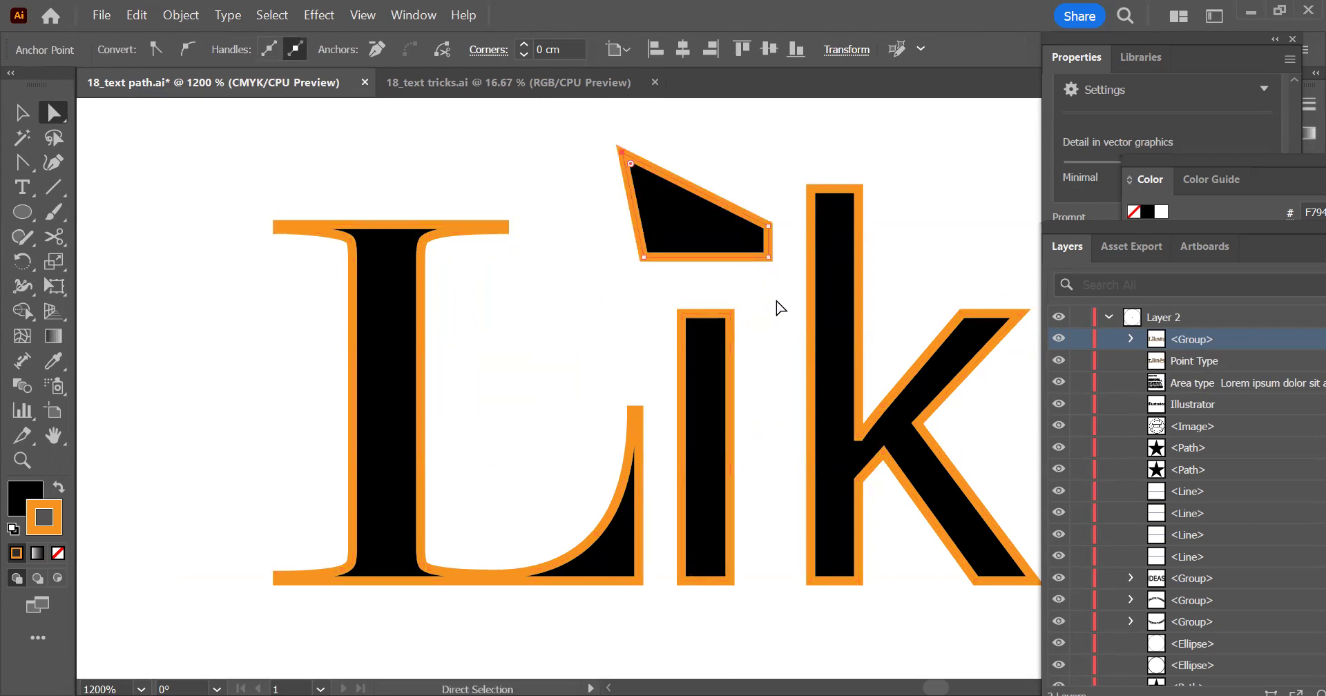
Round the corners of the outlined letter ē and its macron with a radius of about 0.03 cm
{"action": "scroll", "coordinate": [428, 258], "scroll_direction": "down", "scroll_amount": 1}
{"action": "left_click_drag", "start_coordinate": [868, 272], "coordinate": [648, 216]}
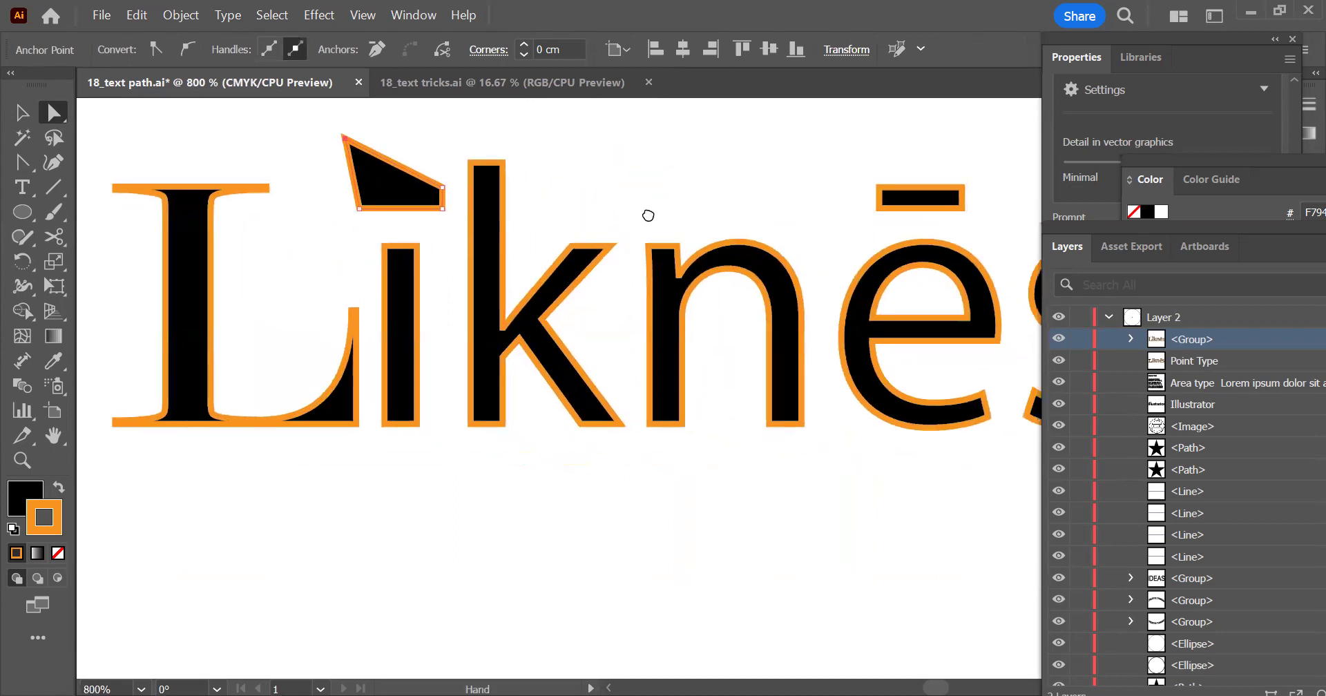
{"action": "left_click", "coordinate": [887, 207]}
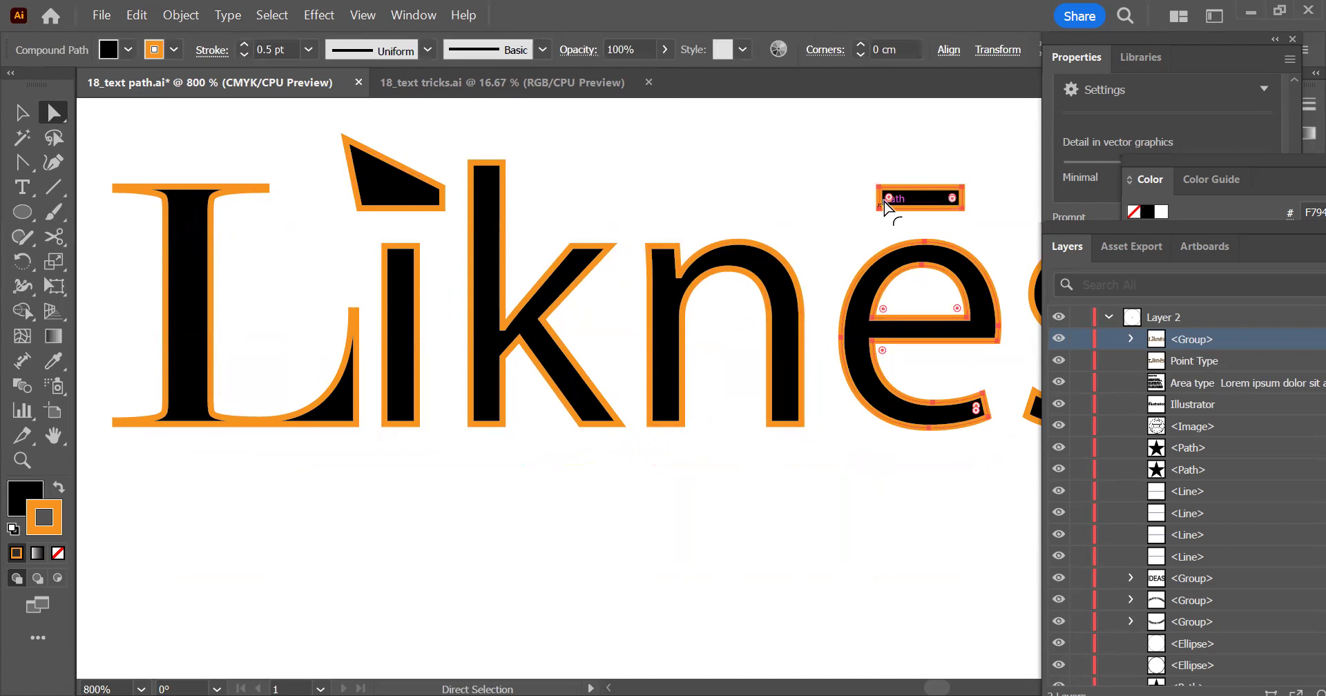
{"action": "scroll", "coordinate": [887, 205], "scroll_direction": "up", "scroll_amount": 3}
{"action": "left_click_drag", "start_coordinate": [809, 228], "coordinate": [838, 272]}
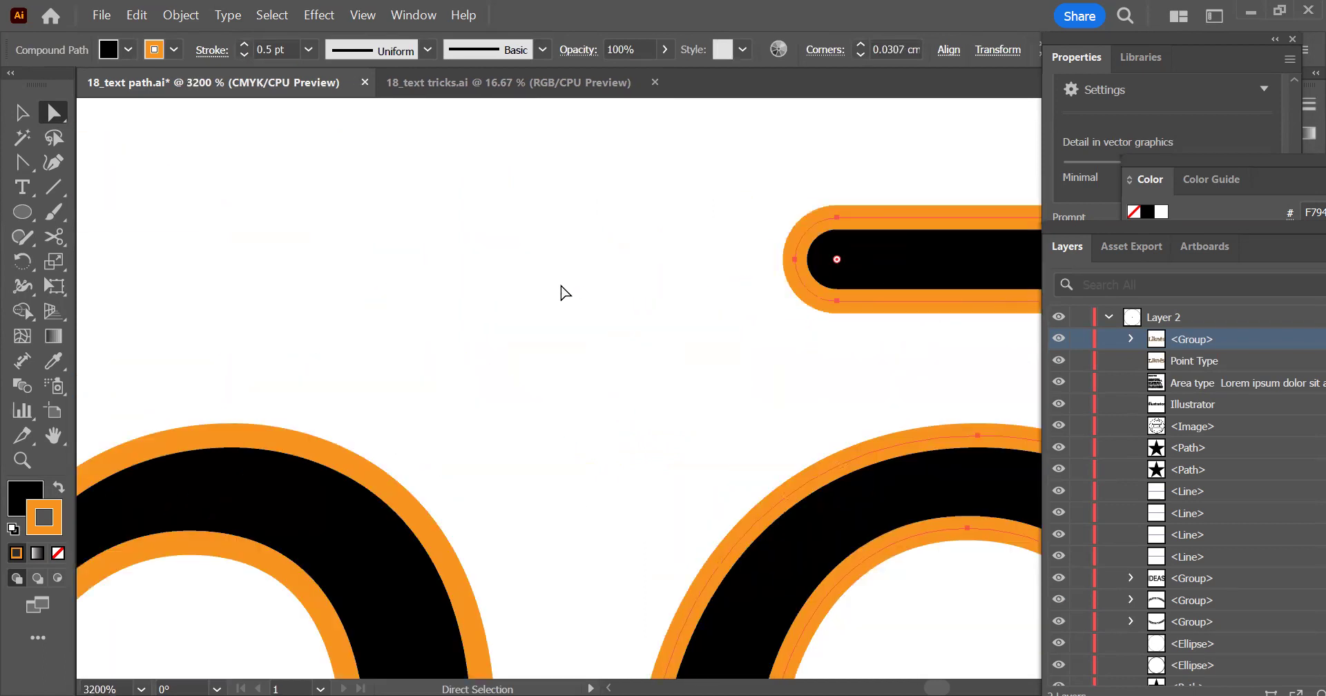
{"action": "scroll", "coordinate": [806, 269], "scroll_direction": "down", "scroll_amount": 3}
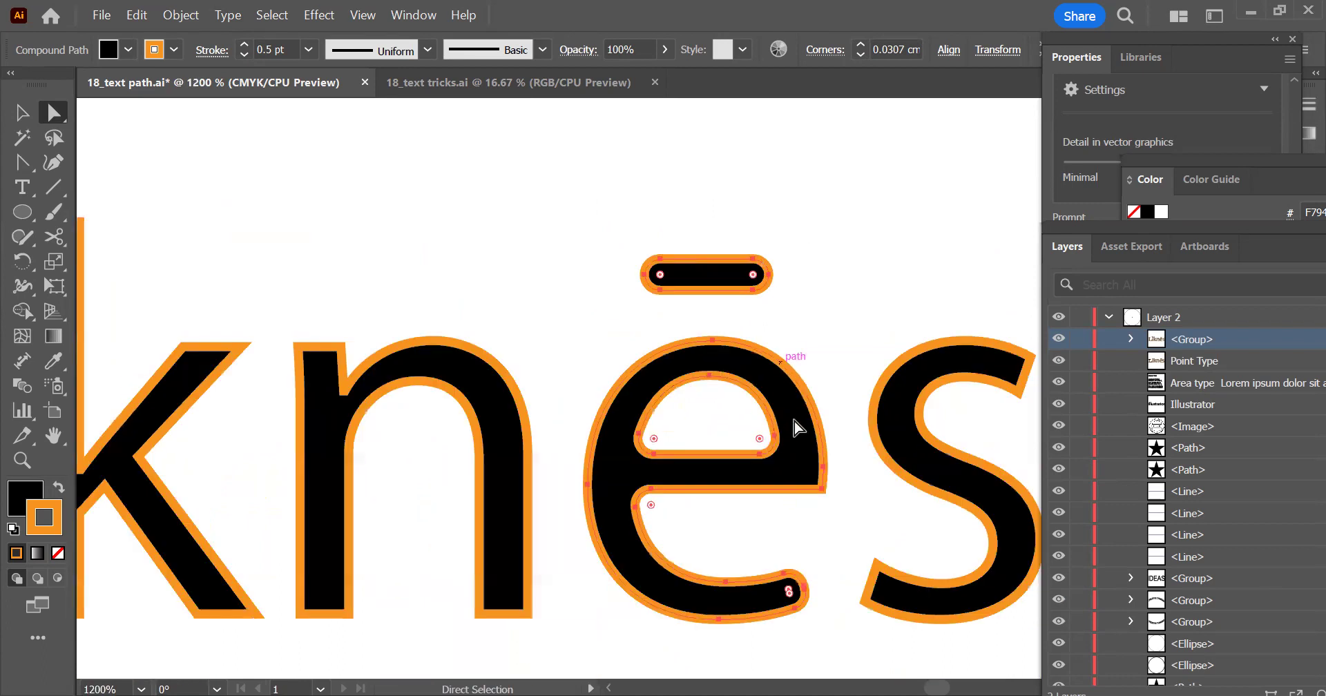
{"action": "left_click_drag", "start_coordinate": [759, 437], "coordinate": [730, 414]}
Stretch the bottom anchor points of the k's diagonal leg and the i's stem downward into sharp points
{"action": "scroll", "coordinate": [842, 428], "scroll_direction": "down", "scroll_amount": 1}
{"action": "left_click_drag", "start_coordinate": [878, 510], "coordinate": [953, 352]}
{"action": "left_click_drag", "start_coordinate": [563, 403], "coordinate": [718, 469]}
{"action": "left_click", "coordinate": [672, 452]}
{"action": "left_click_drag", "start_coordinate": [680, 451], "coordinate": [723, 501]}
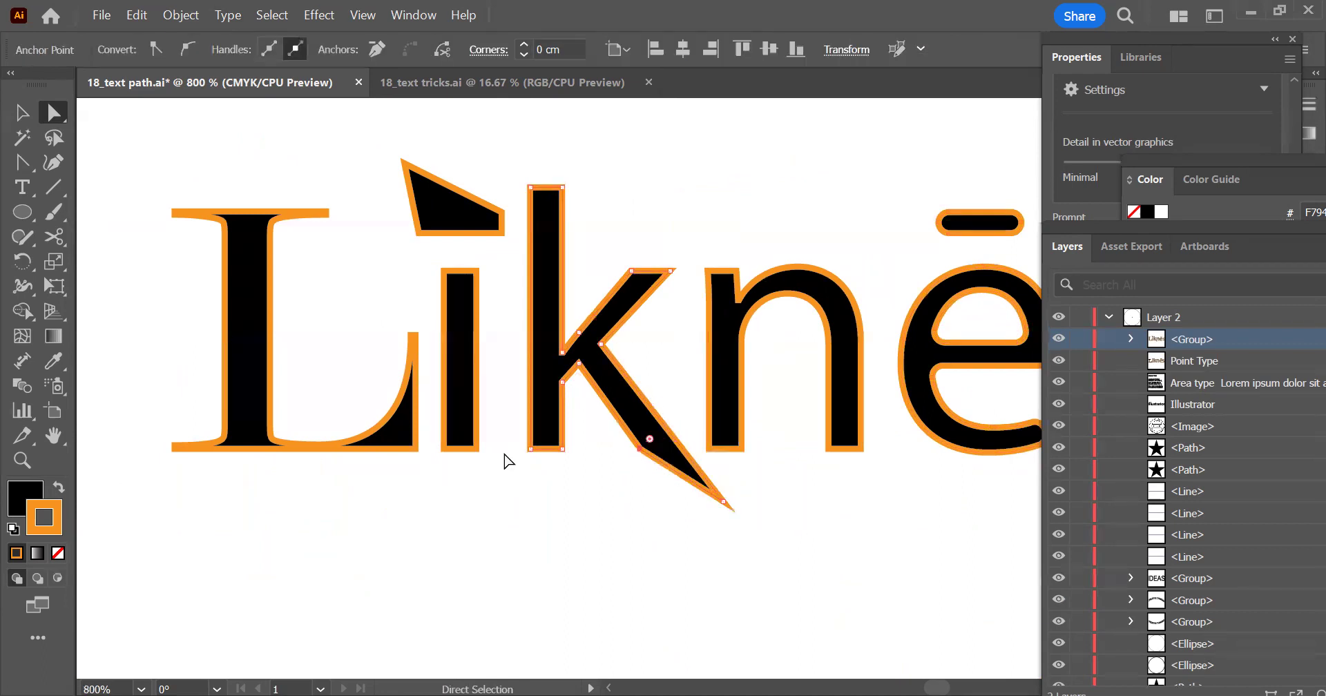
{"action": "left_click_drag", "start_coordinate": [442, 450], "coordinate": [445, 499]}
{"action": "scroll", "coordinate": [458, 414], "scroll_direction": "down", "scroll_amount": 2}
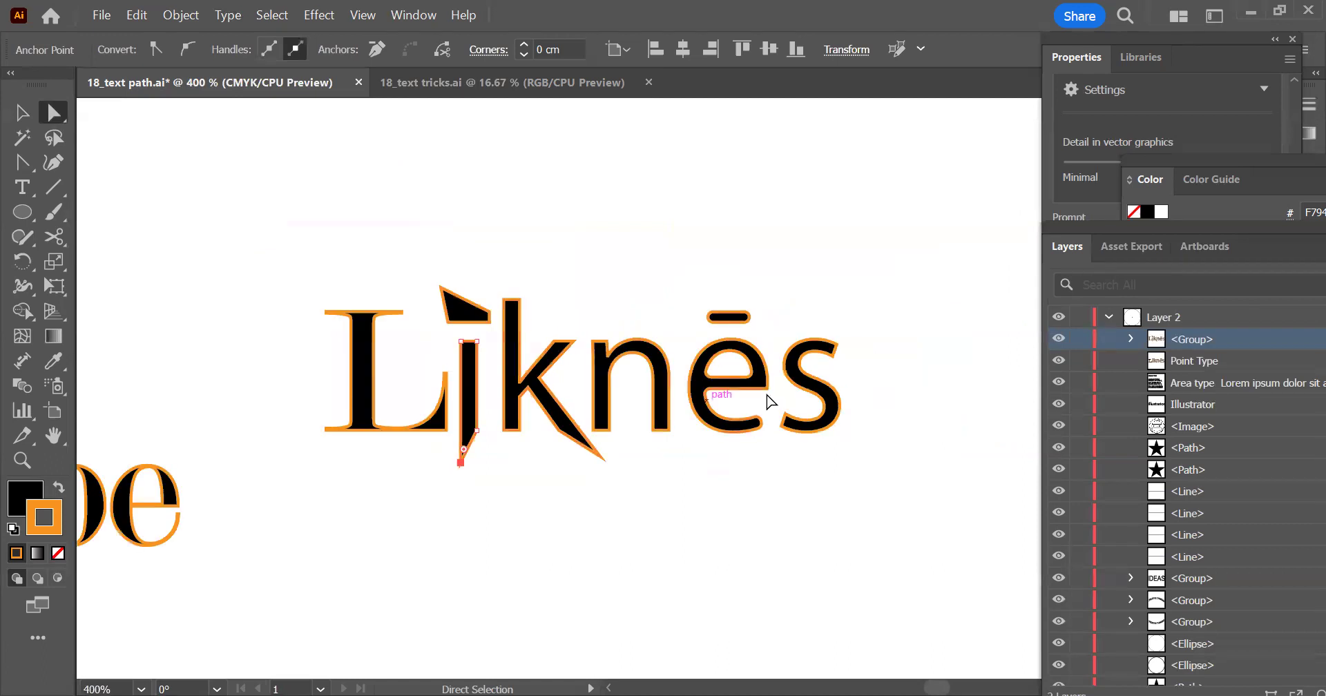
{"action": "left_click", "coordinate": [22, 111]}
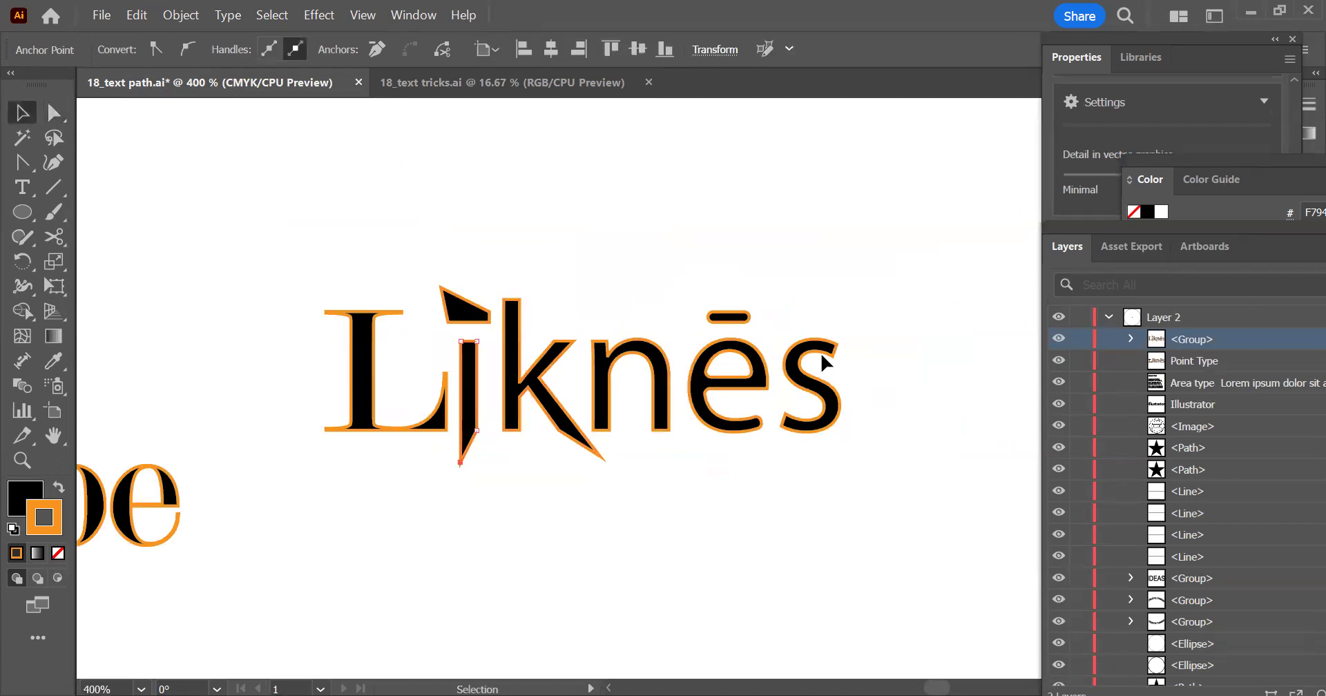
Move the Point Type text up about 2.2 cm and place the area type block directly beneath it
{"action": "left_click", "coordinate": [753, 313]}
{"action": "scroll", "coordinate": [754, 314], "scroll_direction": "down", "scroll_amount": 2}
{"action": "left_click_drag", "start_coordinate": [415, 290], "coordinate": [569, 263]}
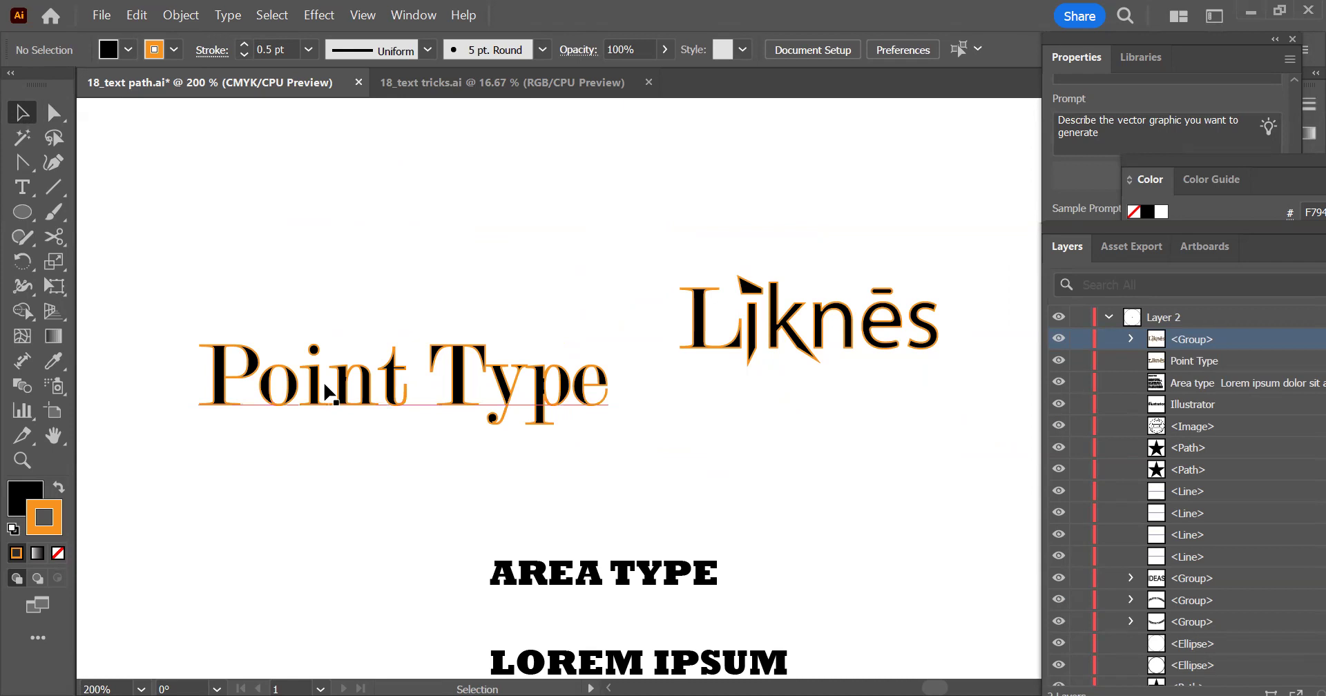
{"action": "left_click_drag", "start_coordinate": [349, 385], "coordinate": [301, 199]}
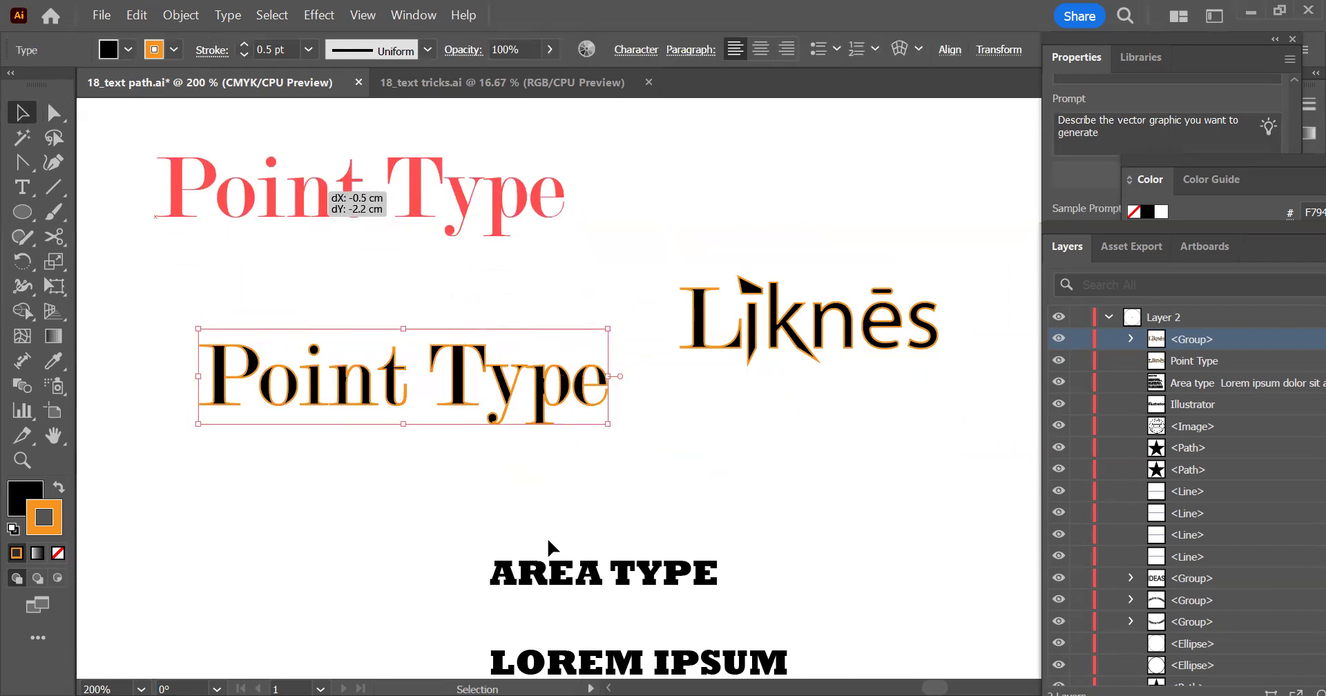
{"action": "left_click_drag", "start_coordinate": [586, 581], "coordinate": [304, 312]}
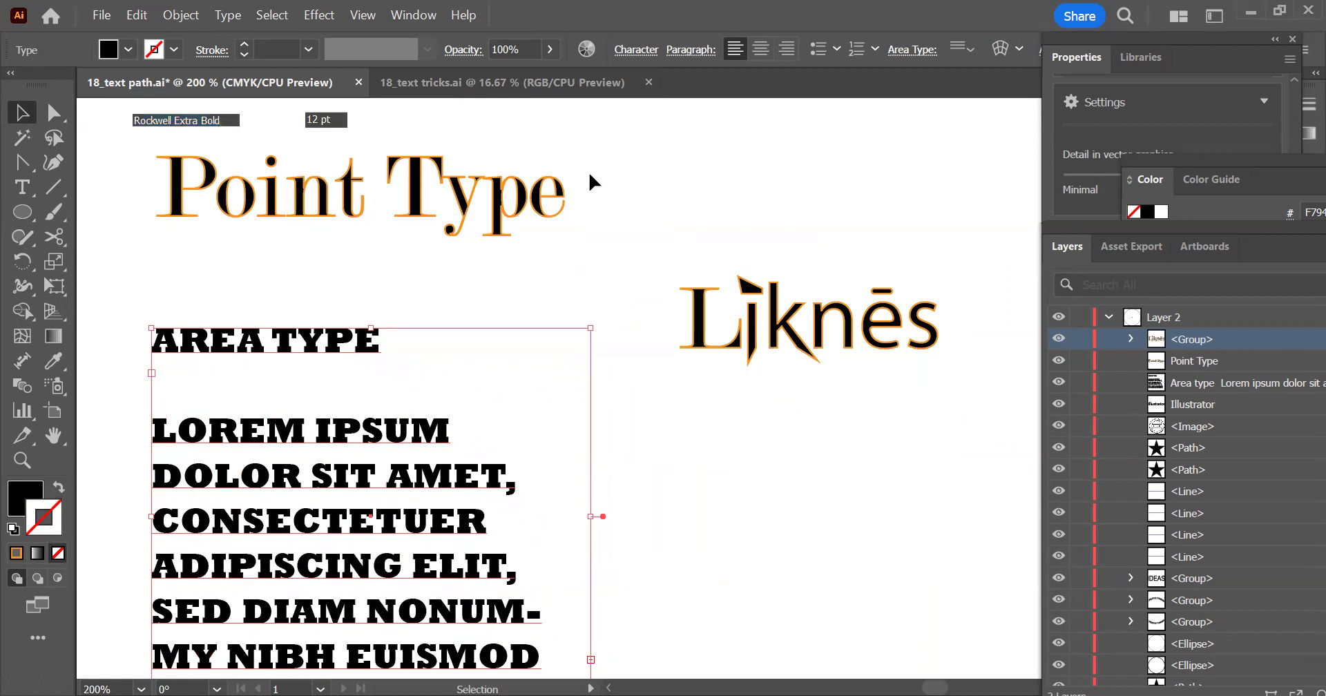
{"action": "left_click_drag", "start_coordinate": [620, 130], "coordinate": [407, 391]}
{"action": "left_click_drag", "start_coordinate": [450, 319], "coordinate": [450, 322]}
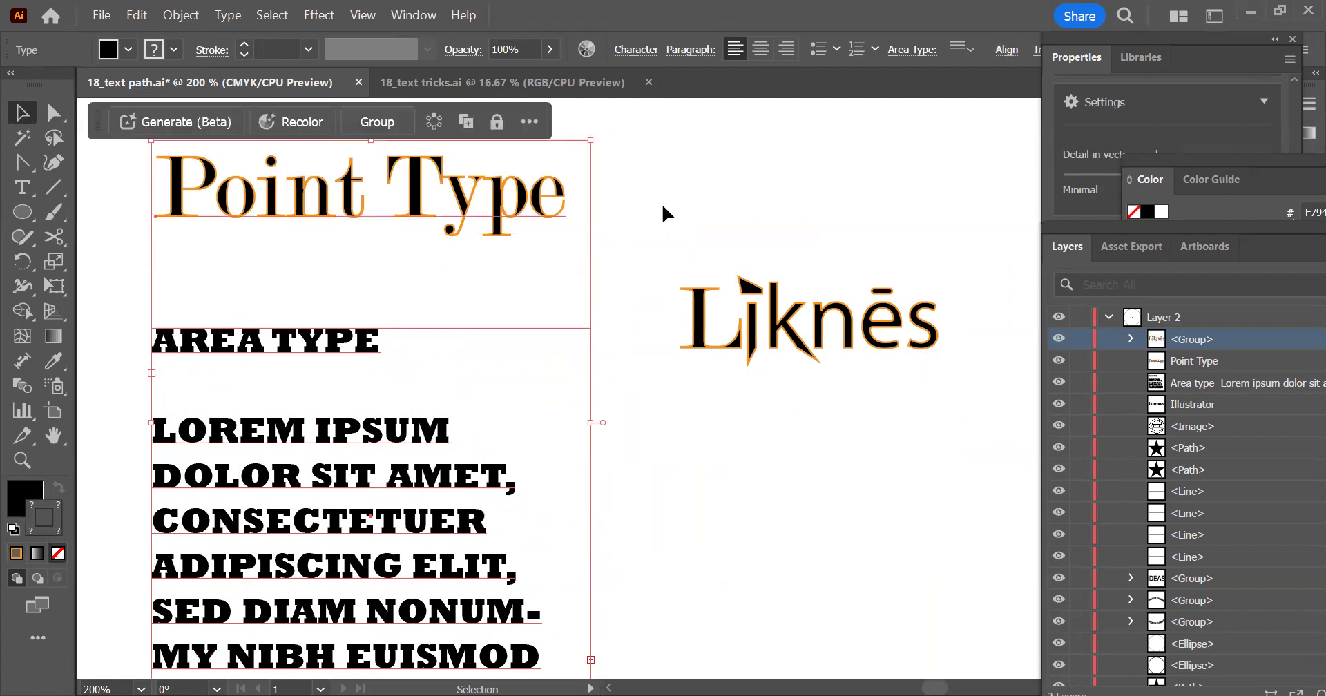
{"action": "left_click", "coordinate": [576, 210]}
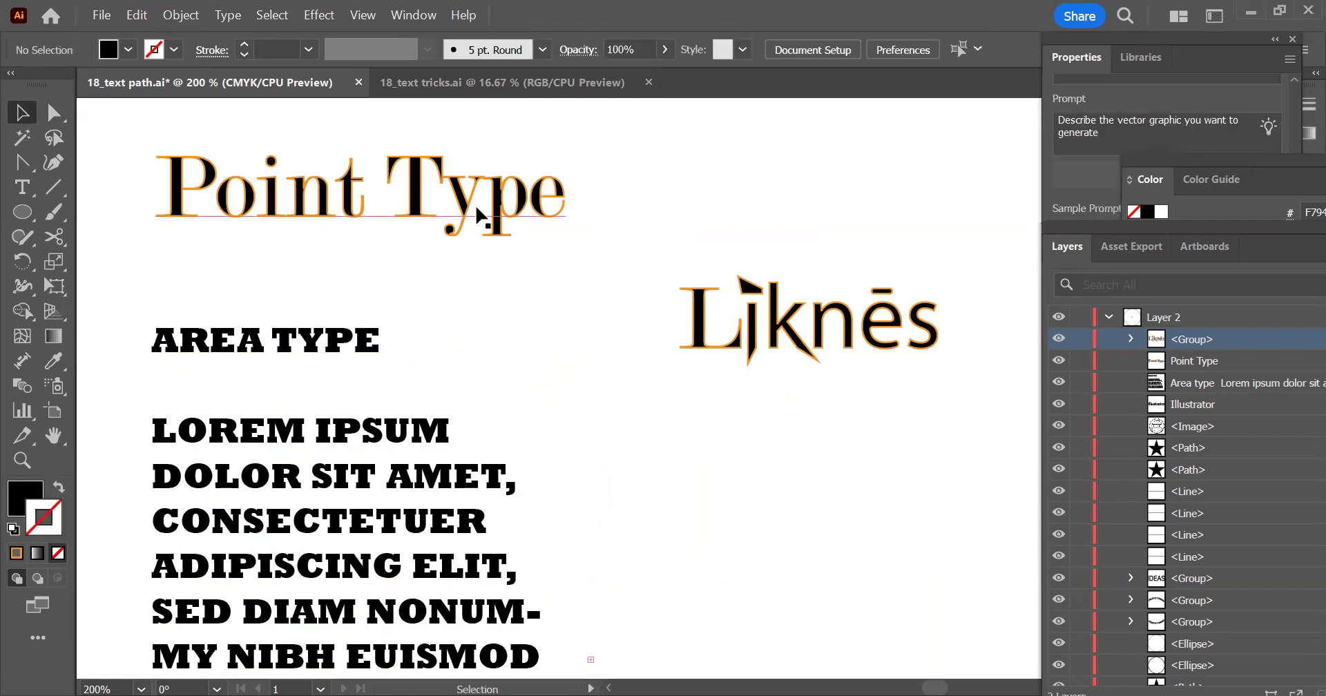
Move the outlined Līknēs group down about 0.95 cm beside the area type block
{"action": "left_click", "coordinate": [525, 197]}
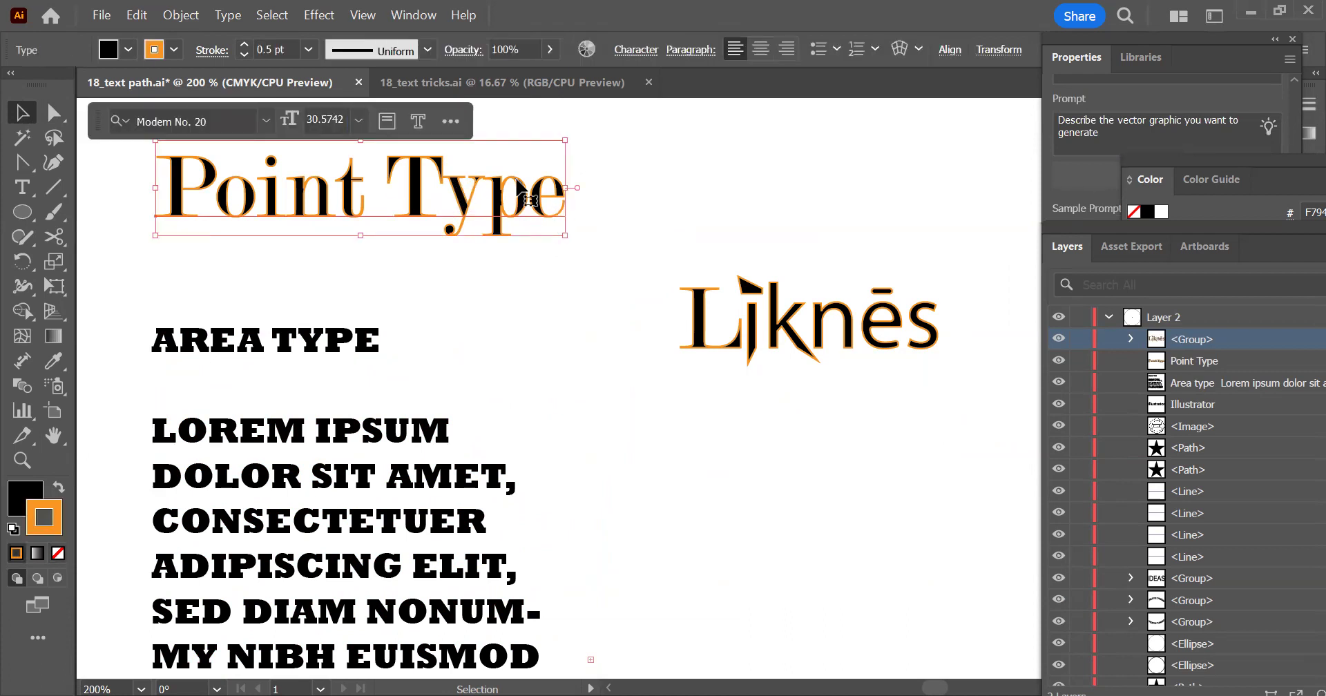
{"action": "left_click", "coordinate": [422, 447], "text": "shift"}
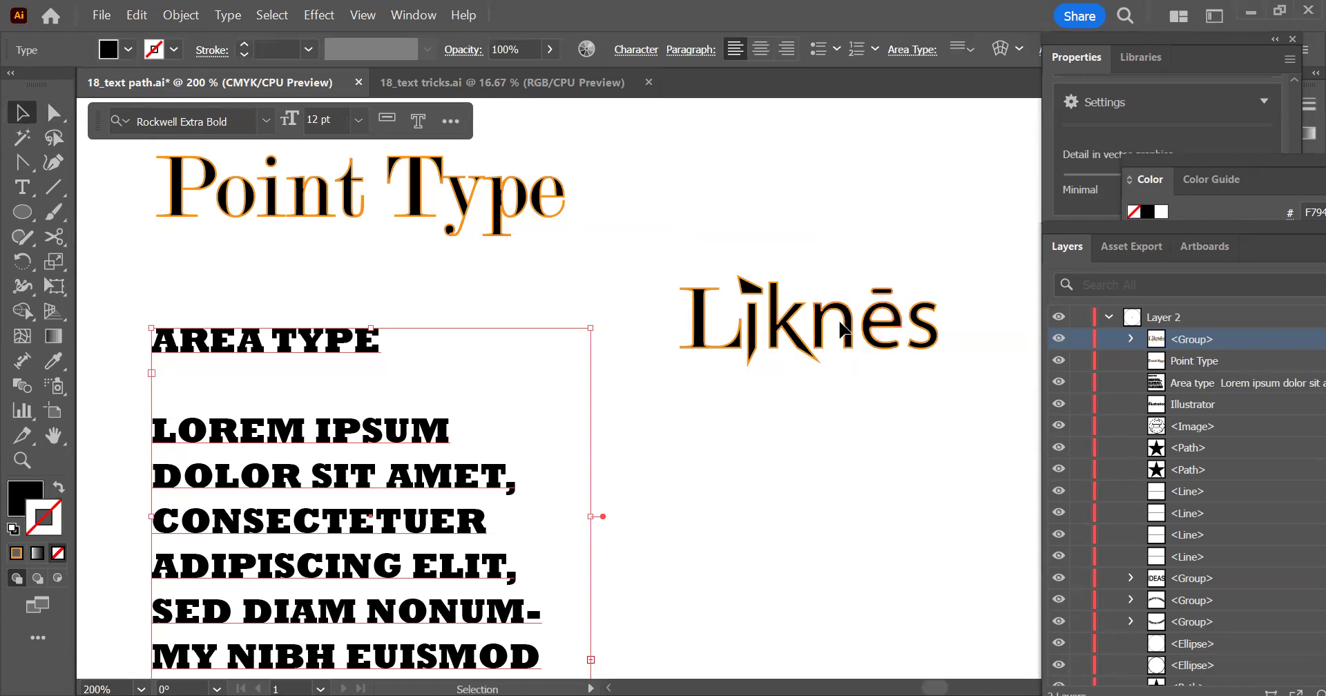
{"action": "left_click_drag", "start_coordinate": [863, 333], "coordinate": [881, 452]}
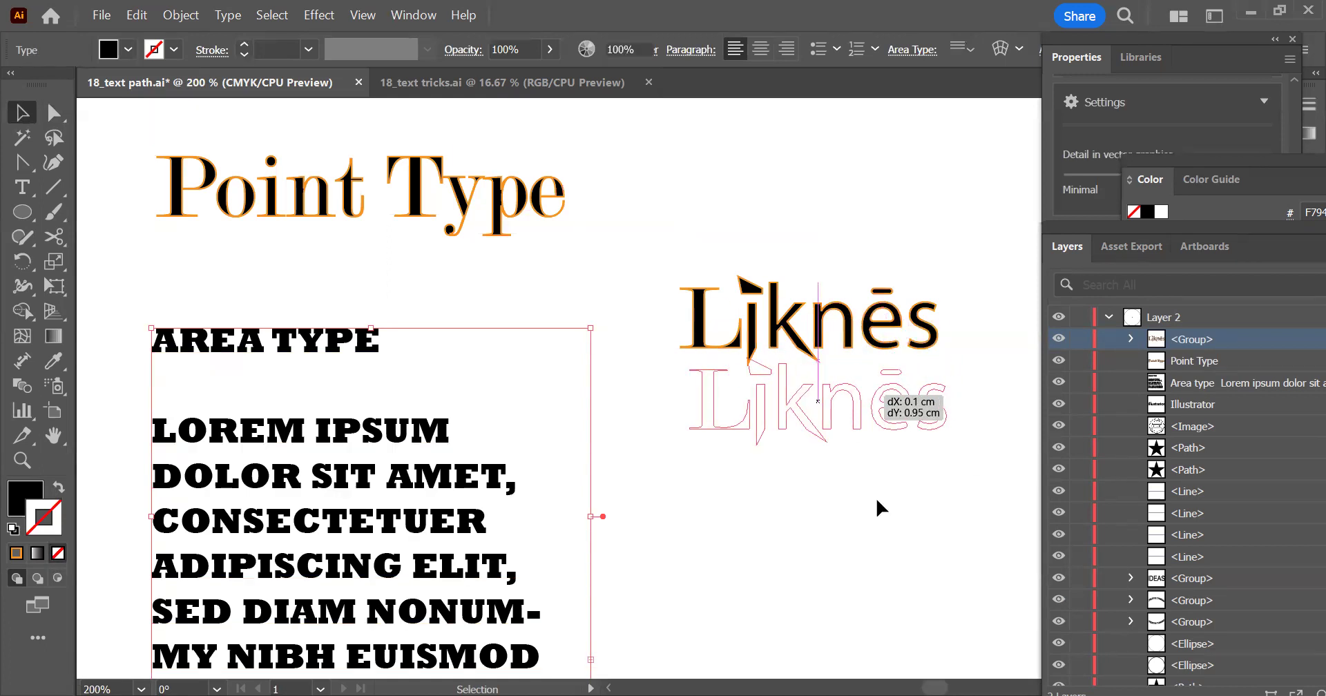
{"action": "left_click_drag", "start_coordinate": [875, 497], "coordinate": [876, 497]}
{"action": "left_click", "coordinate": [986, 435]}
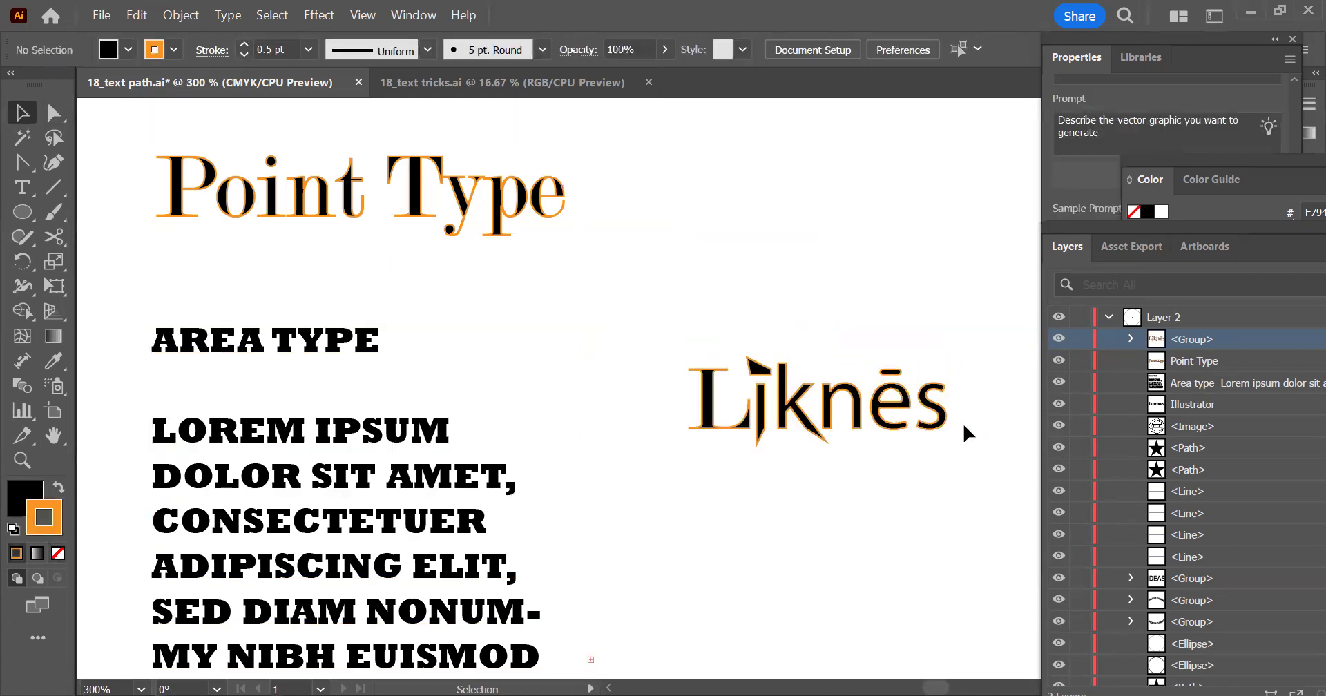
{"action": "scroll", "coordinate": [965, 427], "scroll_direction": "up", "scroll_amount": 2, "text": "alt"}
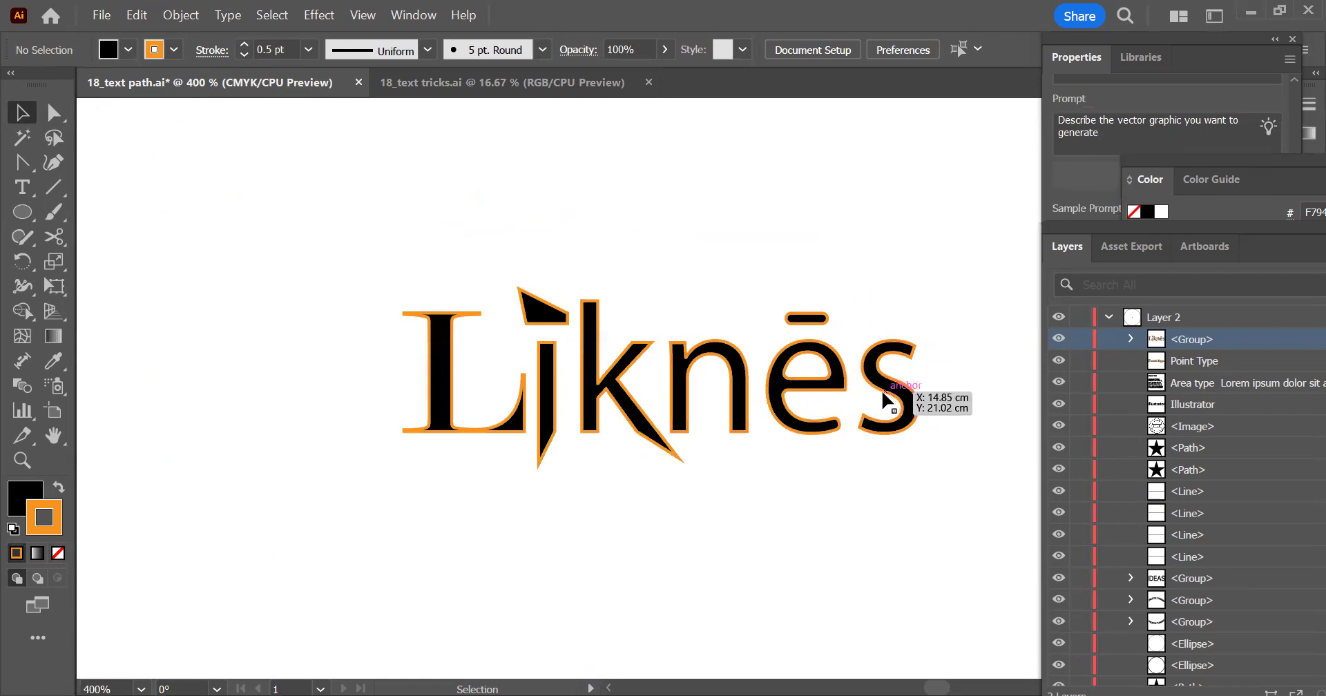
{"action": "left_click", "coordinate": [685, 378]}
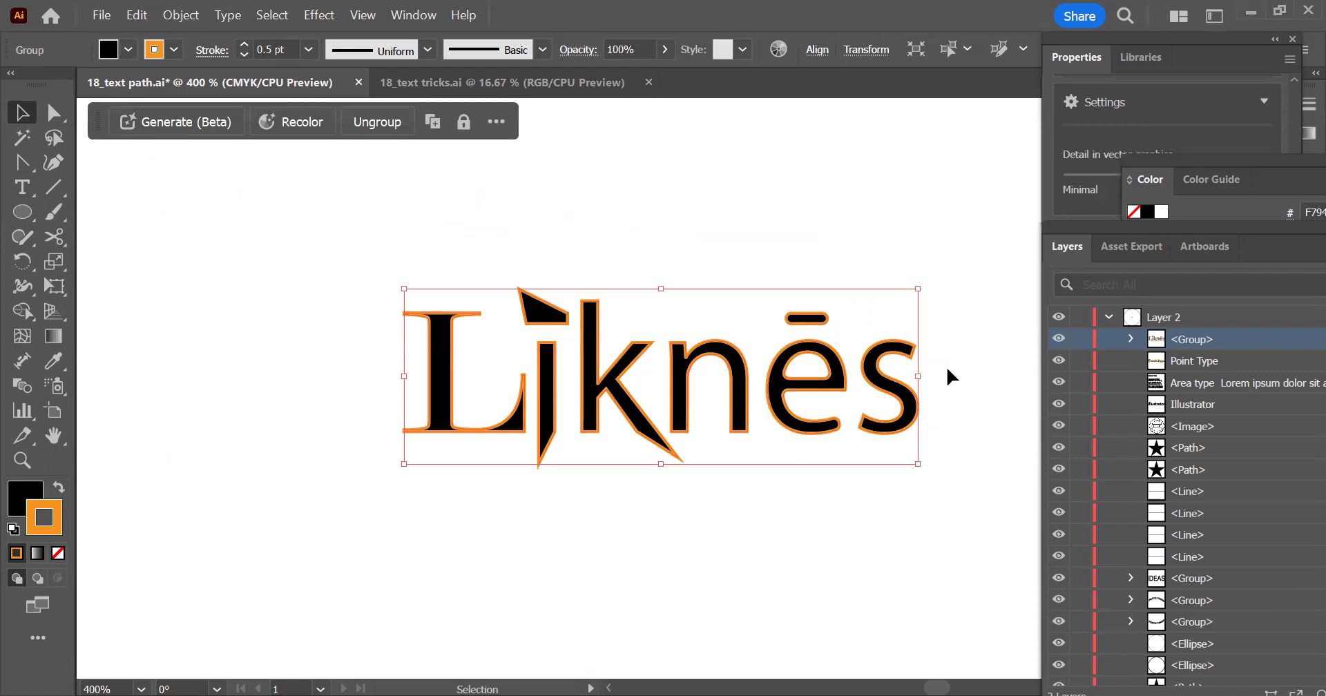
{"action": "scroll", "coordinate": [523, 359], "scroll_direction": "down", "scroll_amount": 1, "text": "alt"}
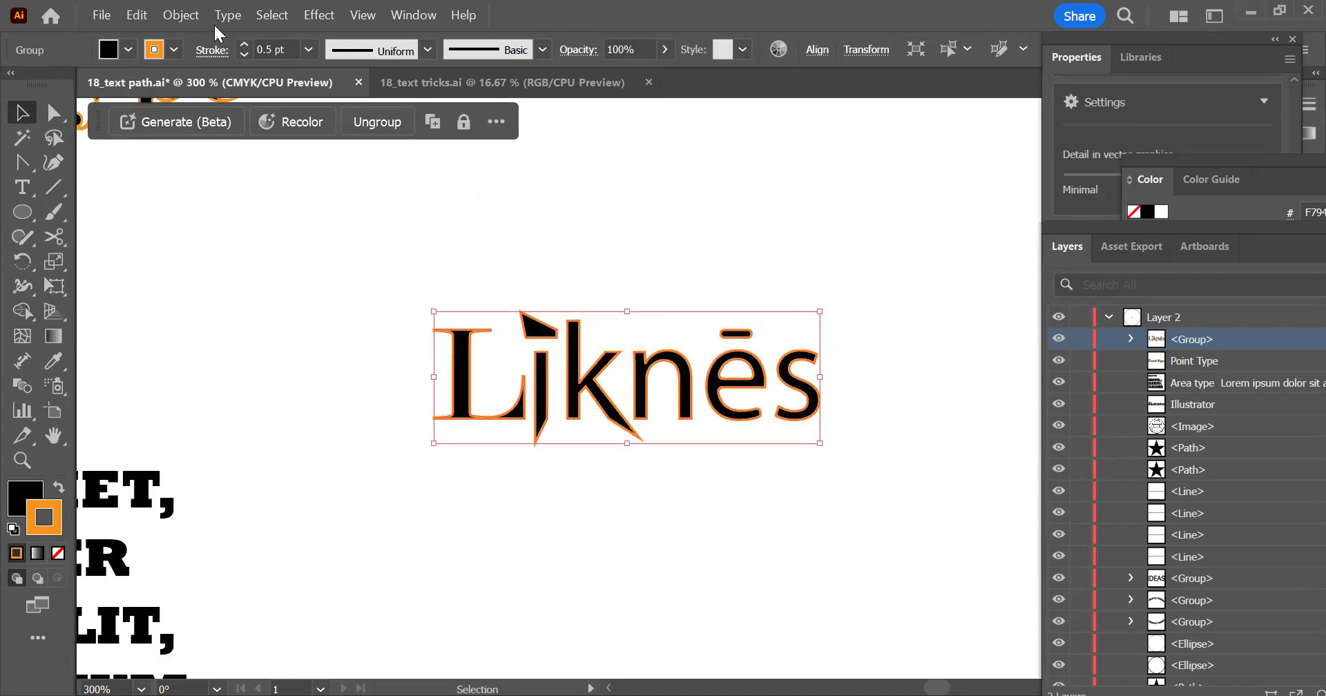
{"action": "scroll", "coordinate": [808, 413], "scroll_direction": "up", "scroll_amount": 1, "text": "alt"}
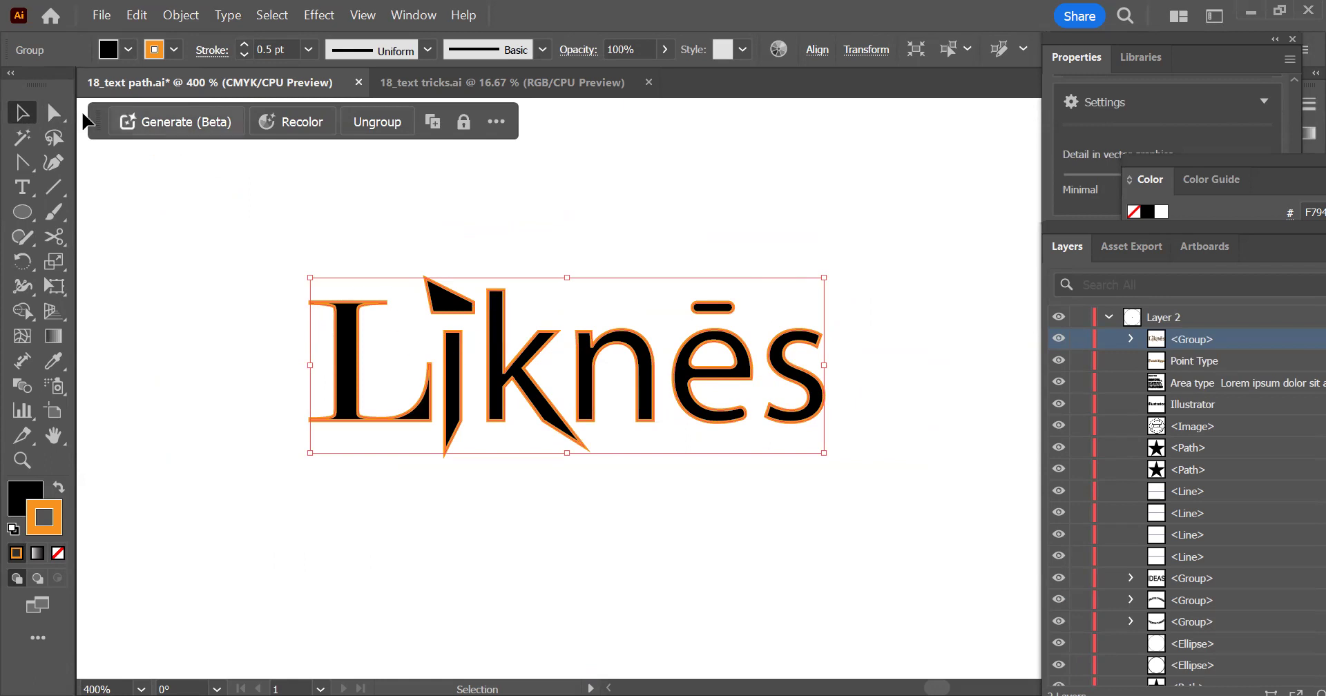
{"action": "scroll", "coordinate": [658, 315], "scroll_direction": "down", "scroll_amount": 1}
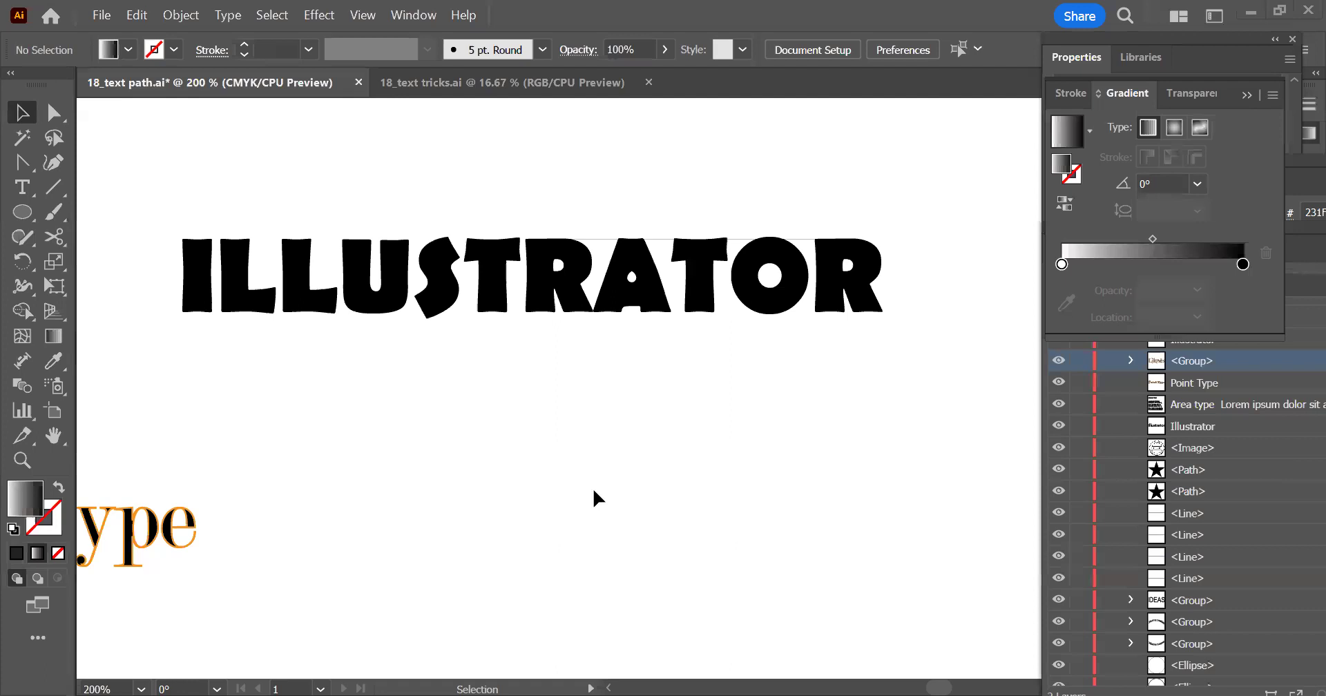
Relocate the Properties panel so it no longer covers the Gradient and Layers panels
{"action": "left_click", "coordinate": [647, 297]}
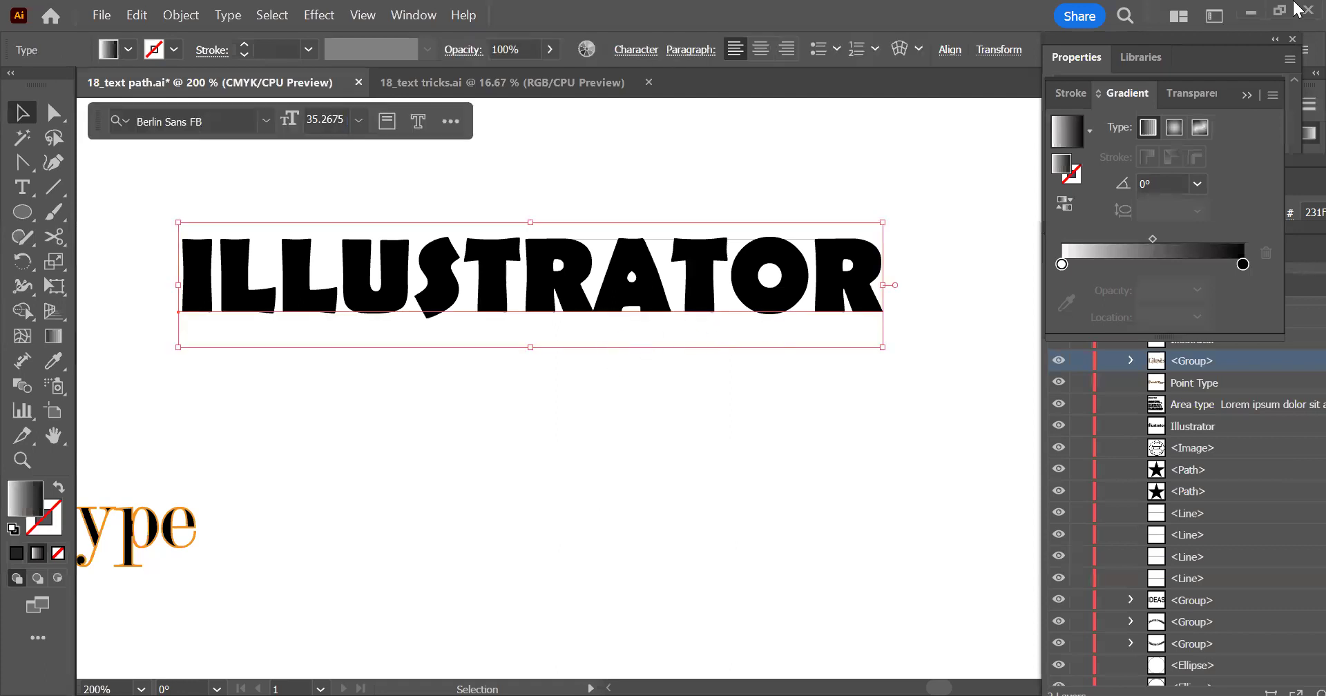
{"action": "left_click", "coordinate": [1207, 39]}
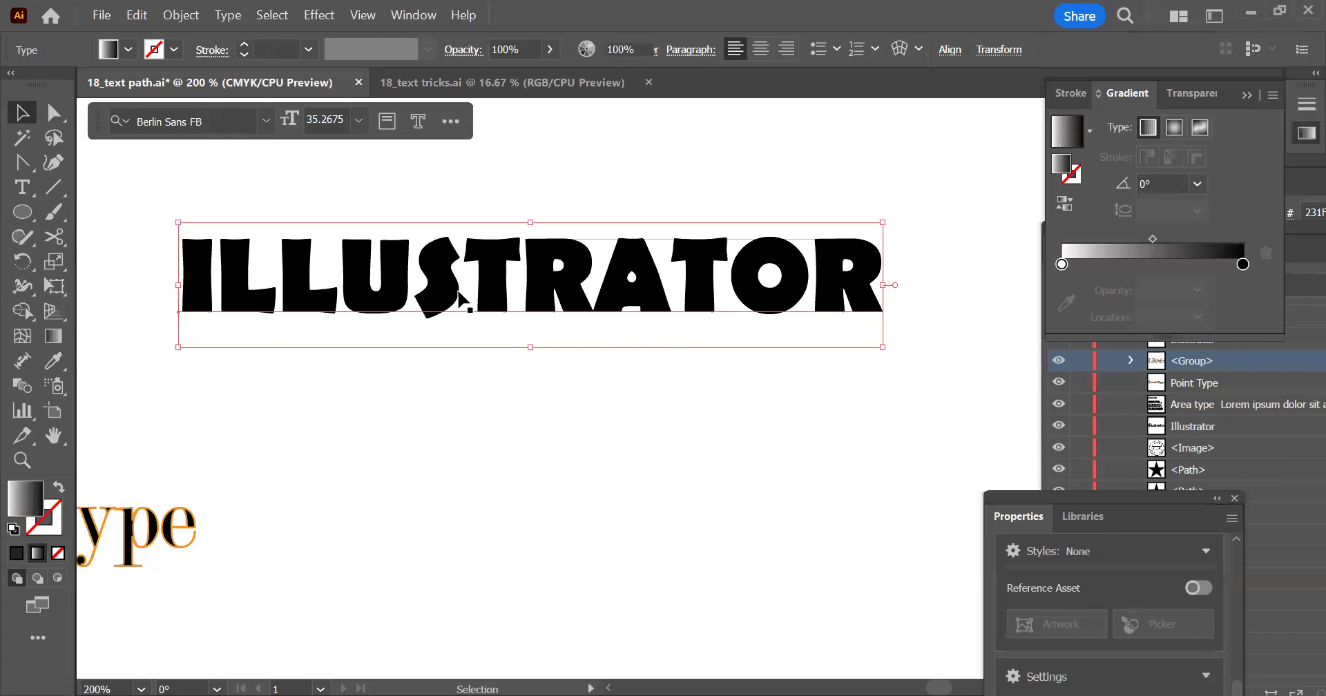
{"action": "left_click", "coordinate": [460, 277]}
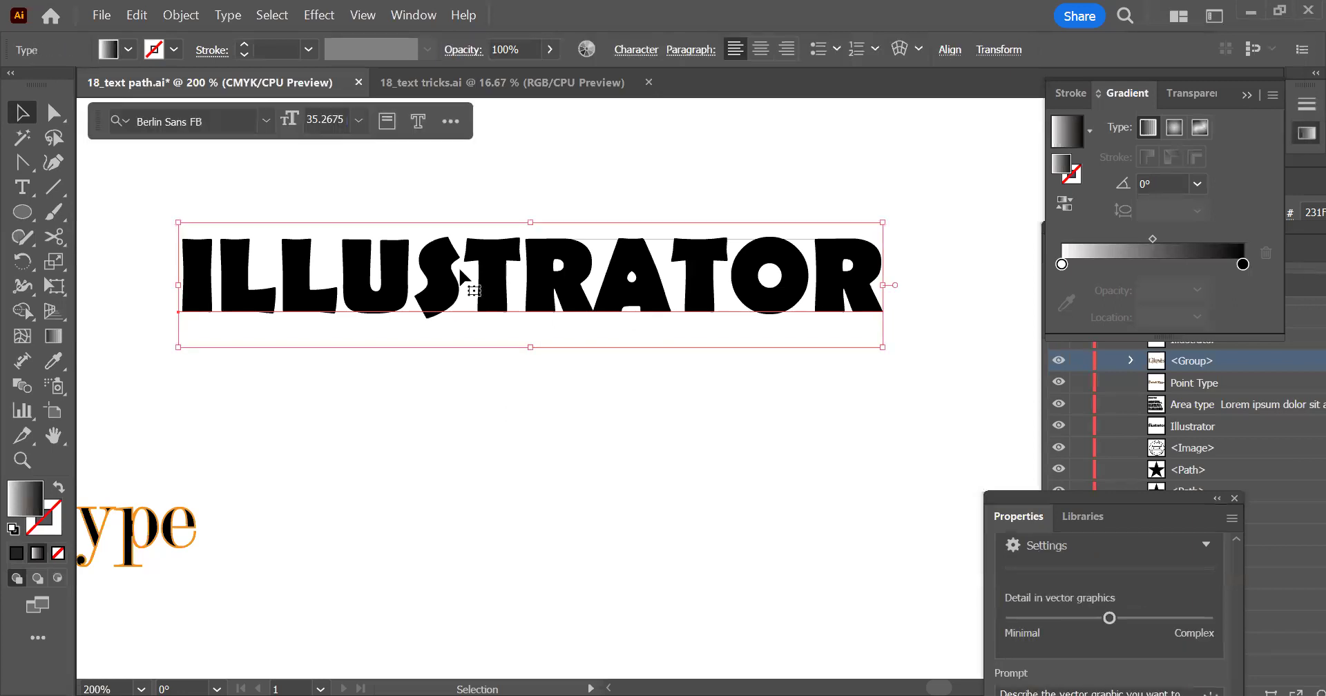
Test that the ILLUSTRATOR text is still editable by inserting a space after ILLUS and deleting it again
{"action": "double_click", "coordinate": [469, 279]}
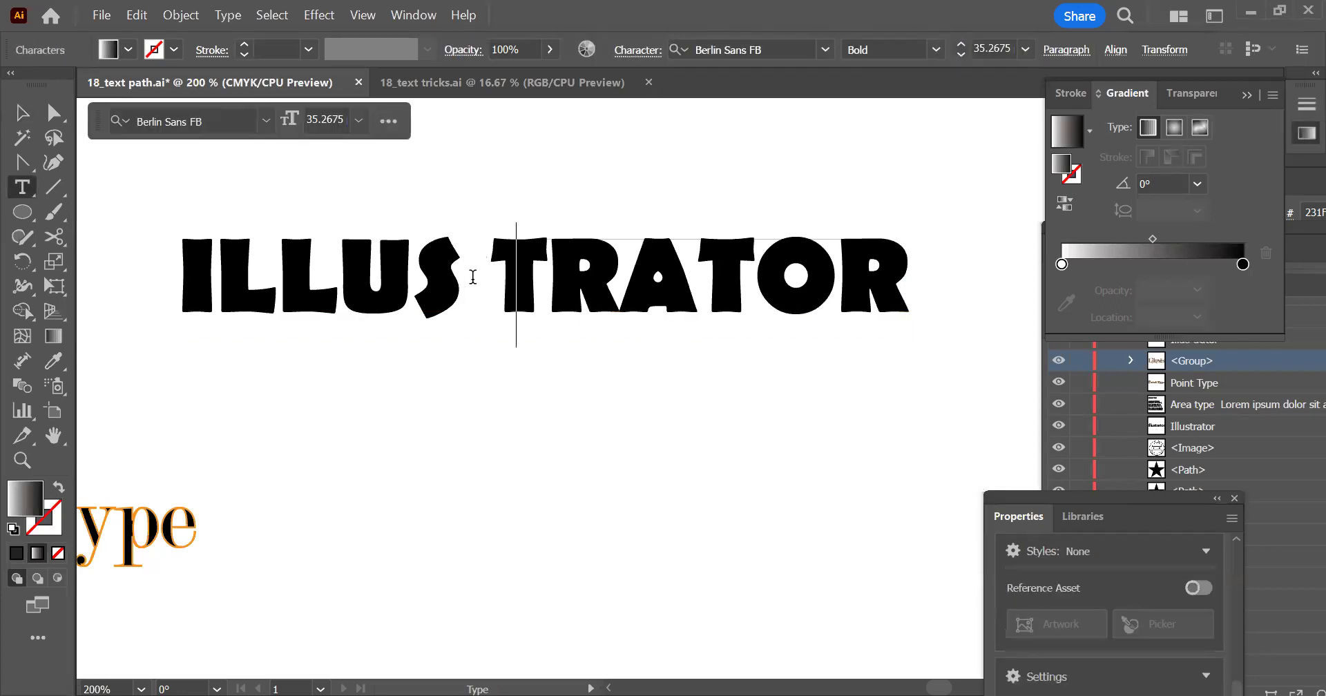
{"action": "key", "text": "BackSpace"}
{"action": "key", "text": "BackSpace"}
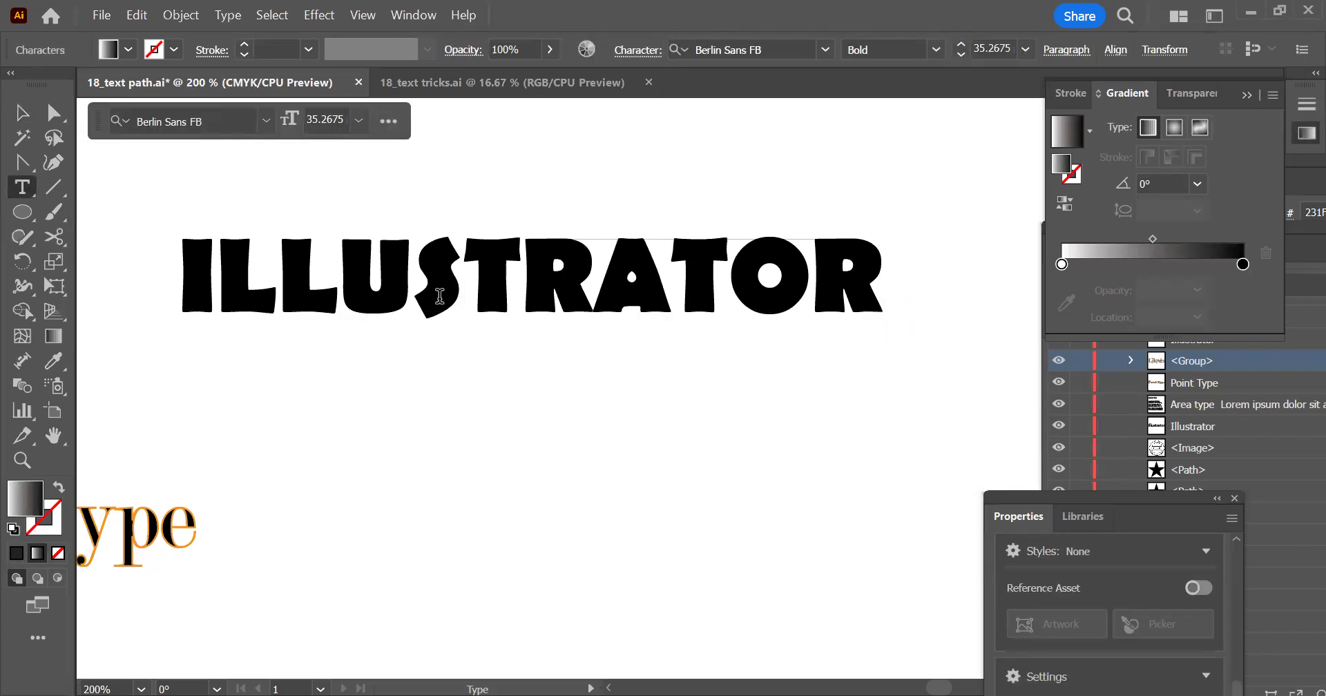
{"action": "key", "text": "Escape"}
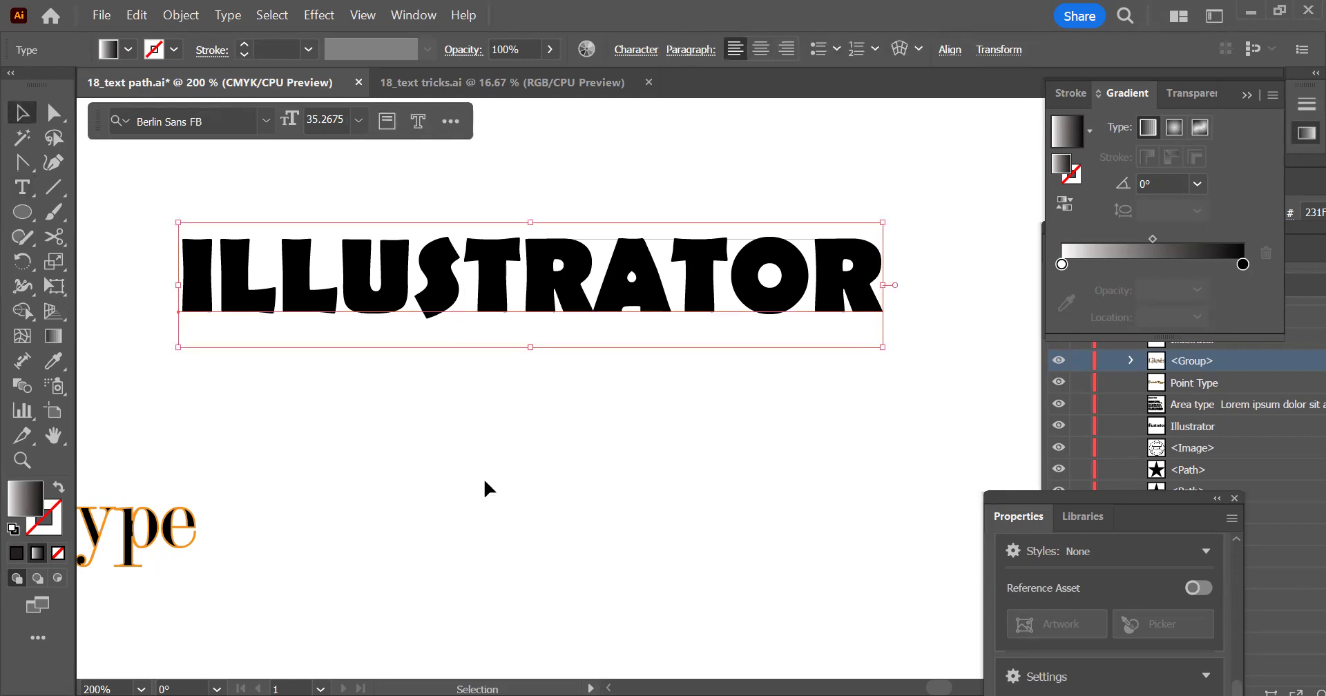
Move the ILLUSTRATOR text up, place a copy below it, and fill the copy with light blue
{"action": "left_click_drag", "start_coordinate": [474, 273], "coordinate": [505, 169]}
{"action": "left_click_drag", "start_coordinate": [586, 308], "coordinate": [547, 354]}
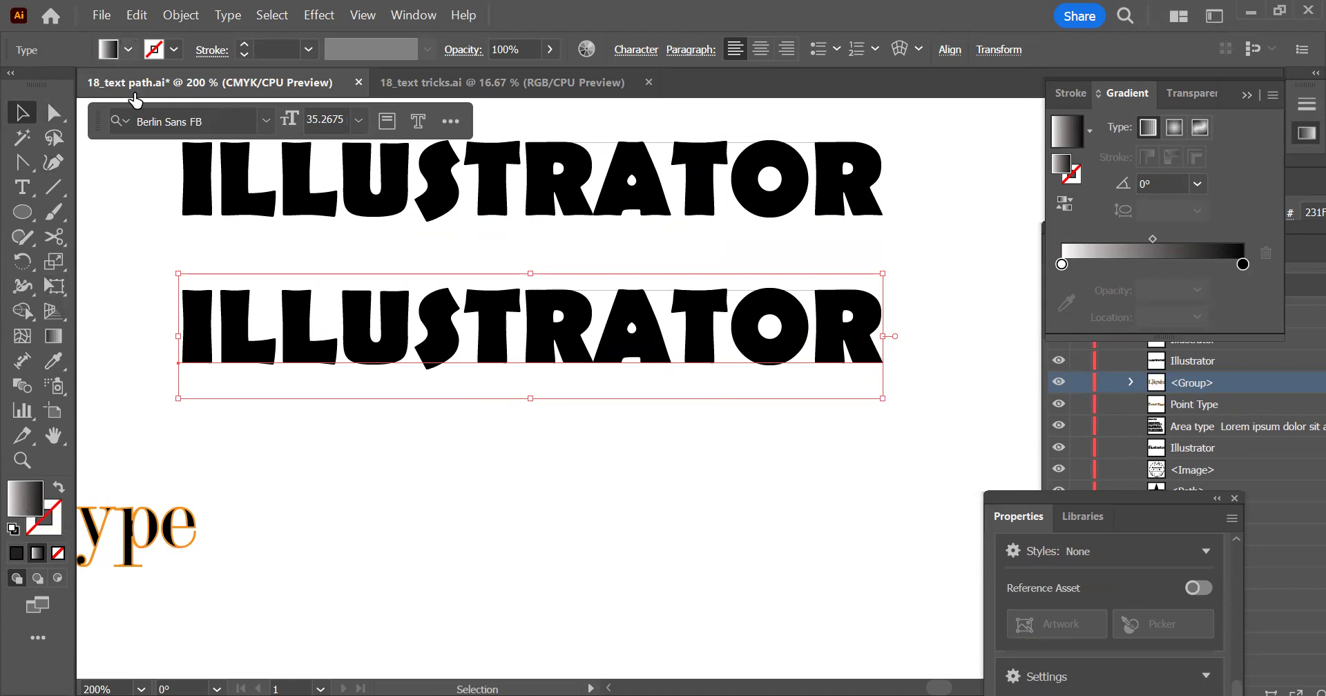
{"action": "left_click", "coordinate": [128, 49]}
{"action": "left_click", "coordinate": [129, 84]}
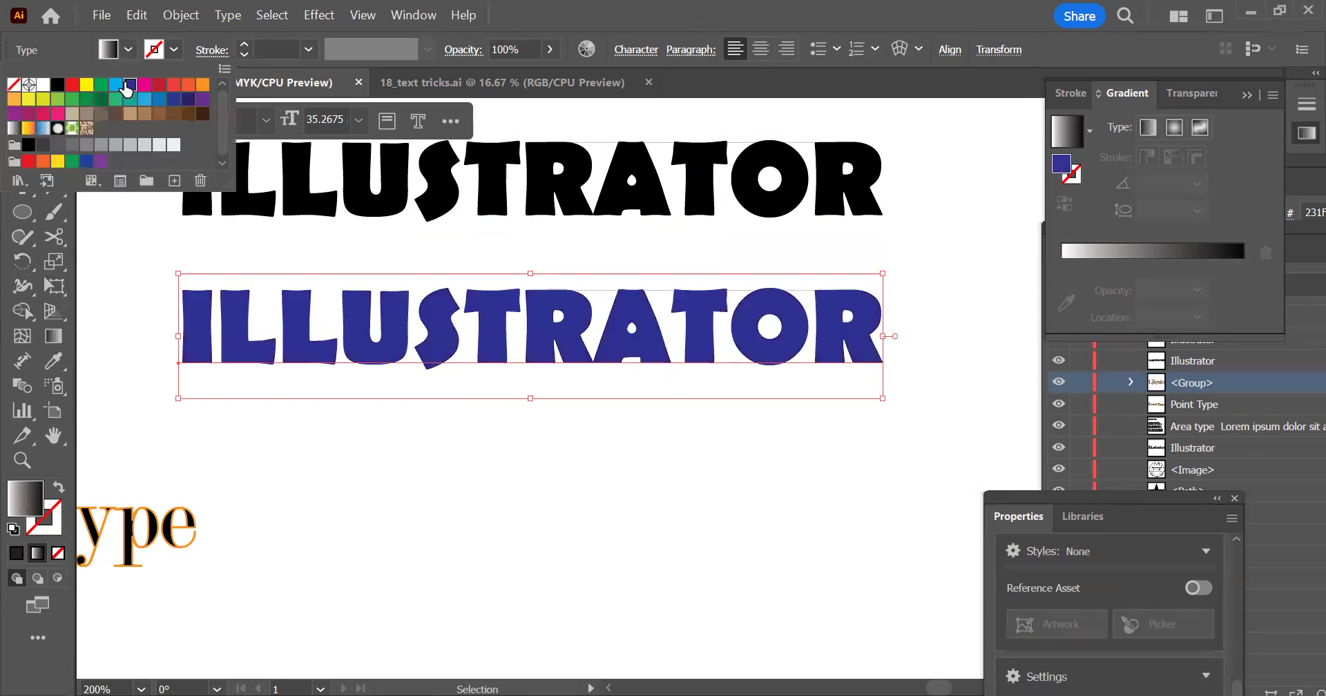
{"action": "left_click", "coordinate": [173, 84]}
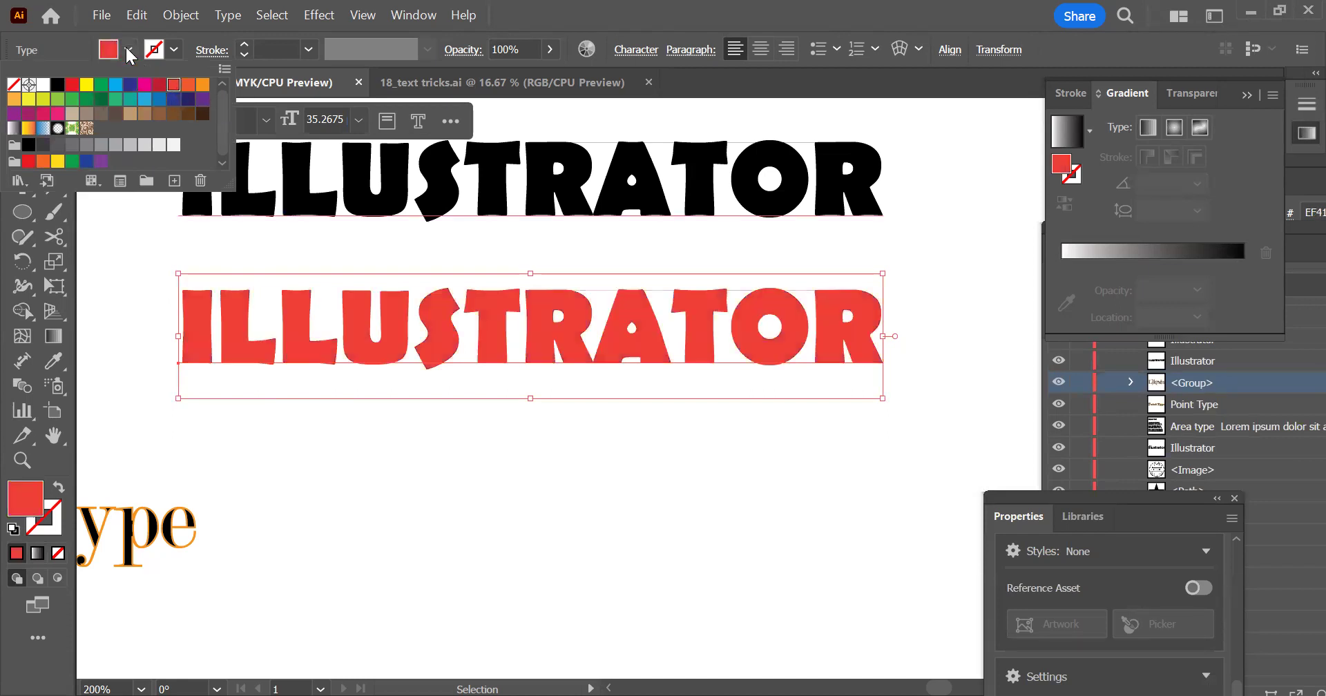
{"action": "left_click", "coordinate": [115, 84]}
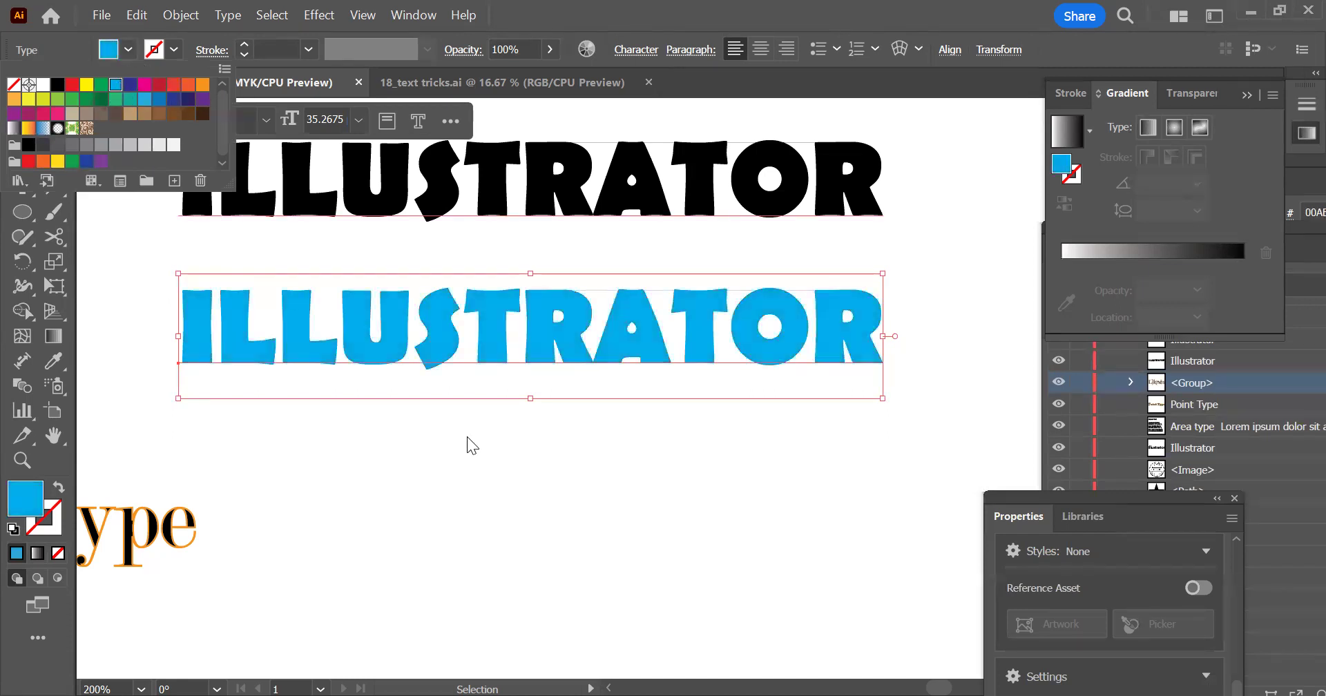
Duplicate the light blue ILLUSTRATOR text directly below itself
{"action": "left_click", "coordinate": [501, 182]}
{"action": "key", "text": "space"}
{"action": "left_click_drag", "start_coordinate": [666, 300], "coordinate": [705, 405]}
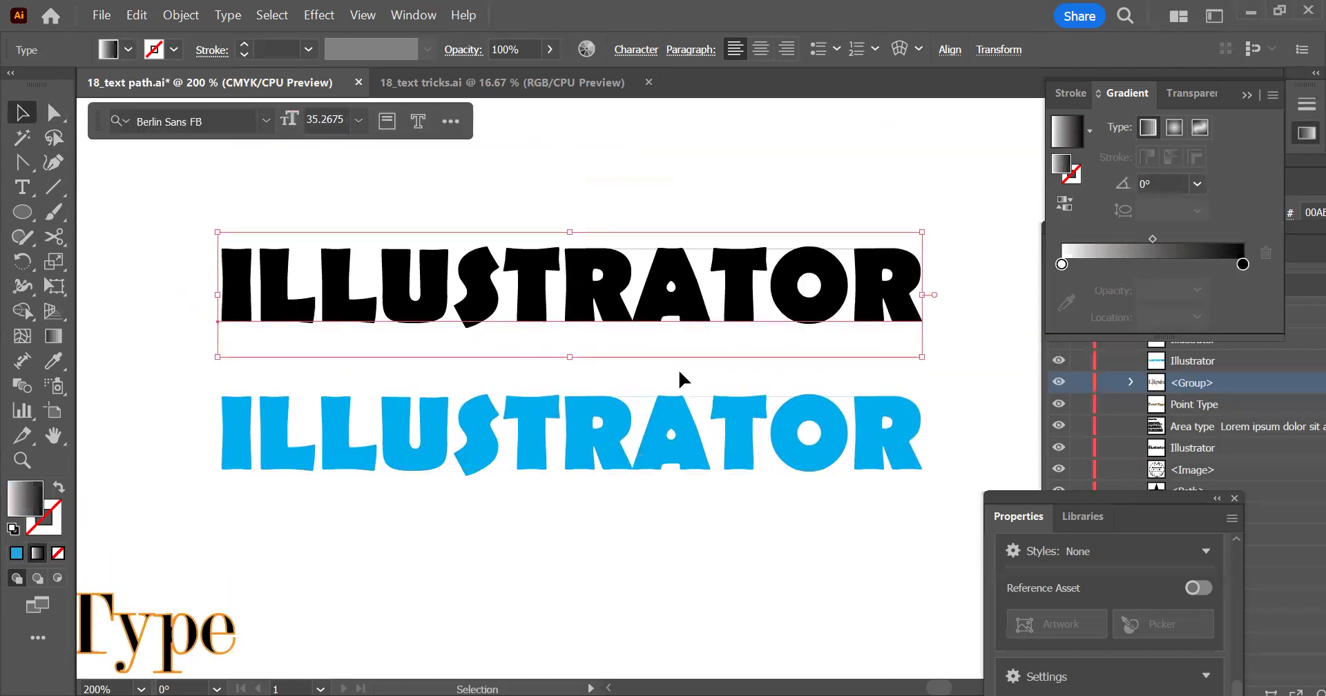
{"action": "scroll", "coordinate": [635, 332], "scroll_direction": "down", "scroll_amount": 2}
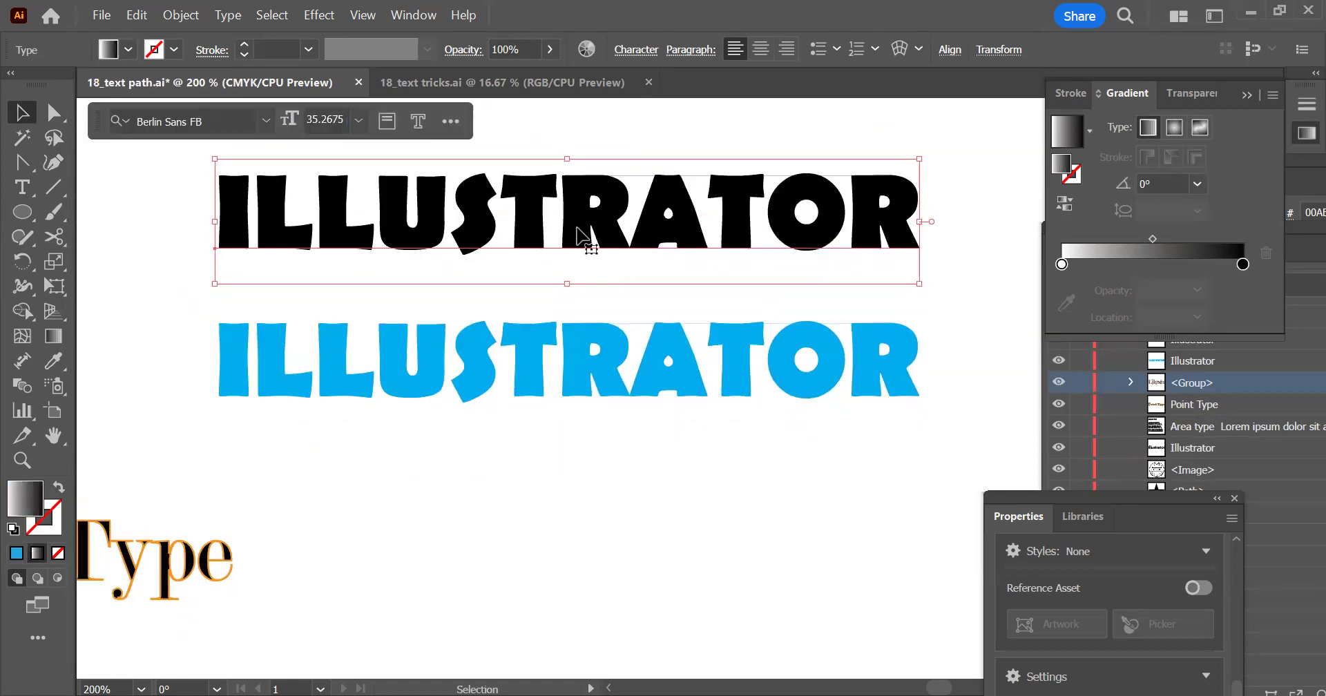
{"action": "left_click", "coordinate": [621, 390]}
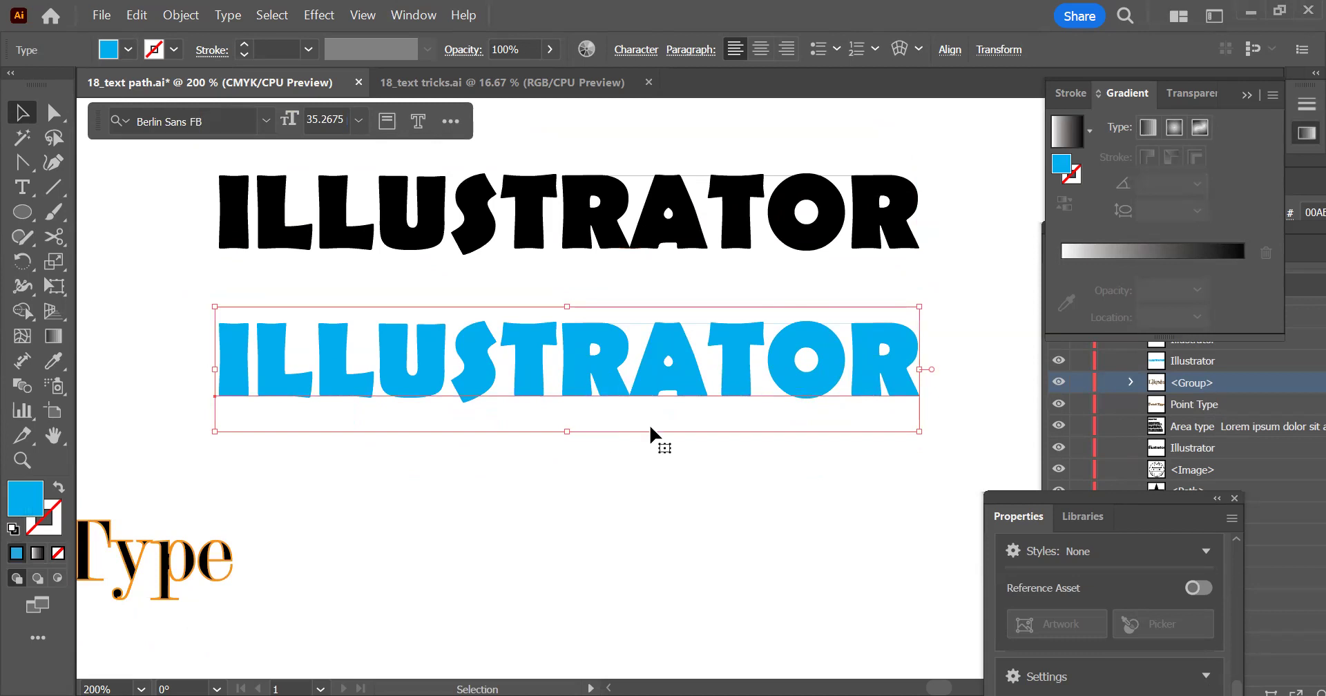
{"action": "left_click", "coordinate": [594, 461]}
{"action": "left_click_drag", "start_coordinate": [605, 389], "coordinate": [591, 470]}
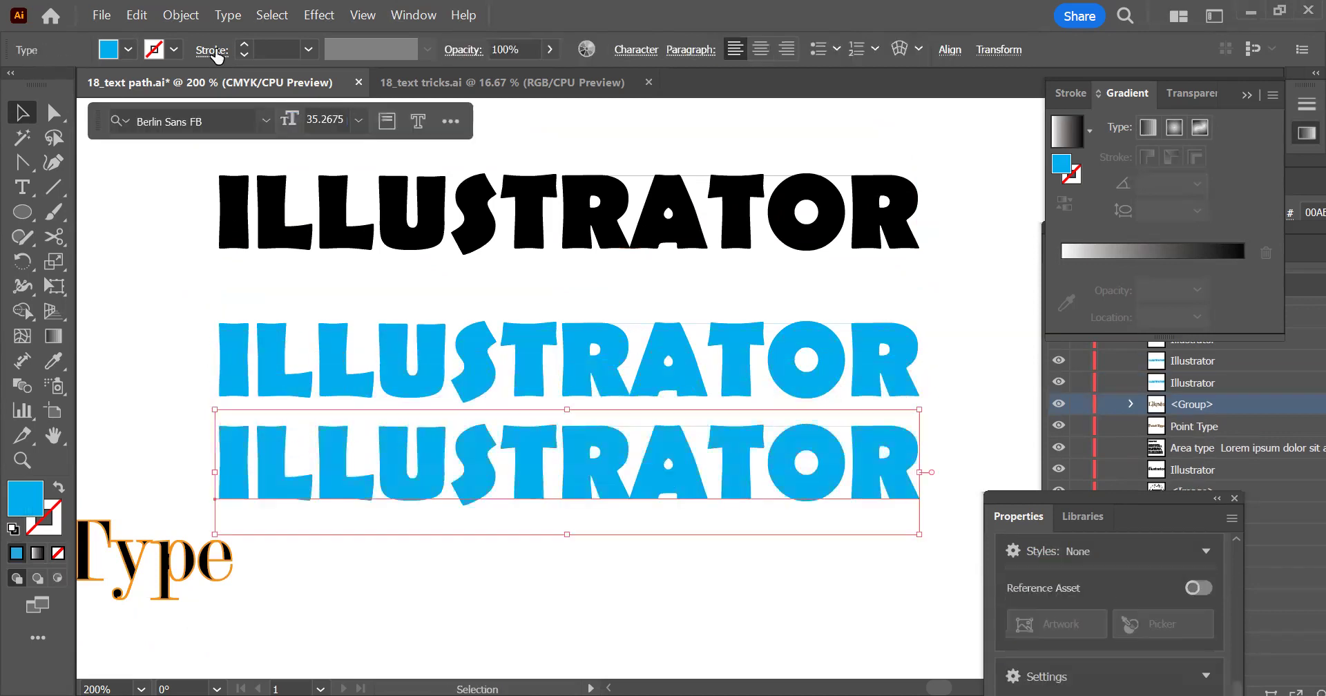
Convert the lower light blue ILLUSTRATOR copy to outlines and apply the white-to-black linear gradient as its fill
{"action": "right_click", "coordinate": [343, 457]}
{"action": "left_click", "coordinate": [365, 201]}
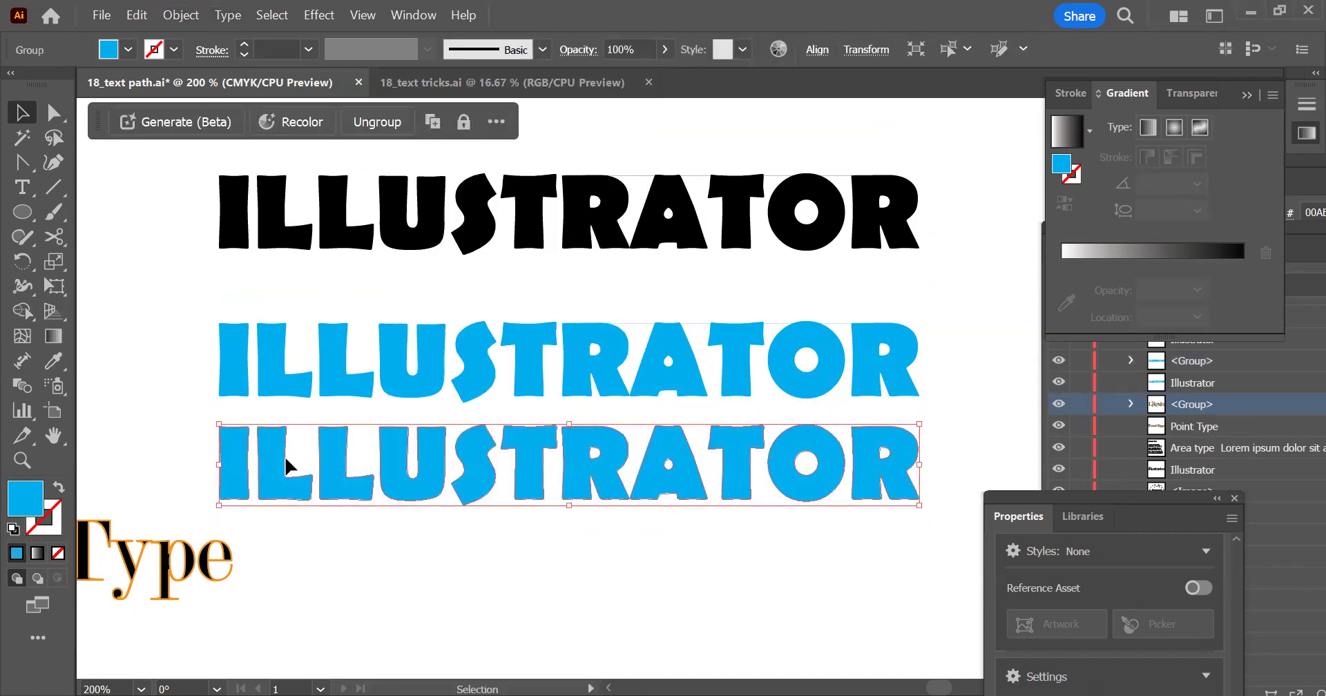
{"action": "left_click", "coordinate": [38, 553]}
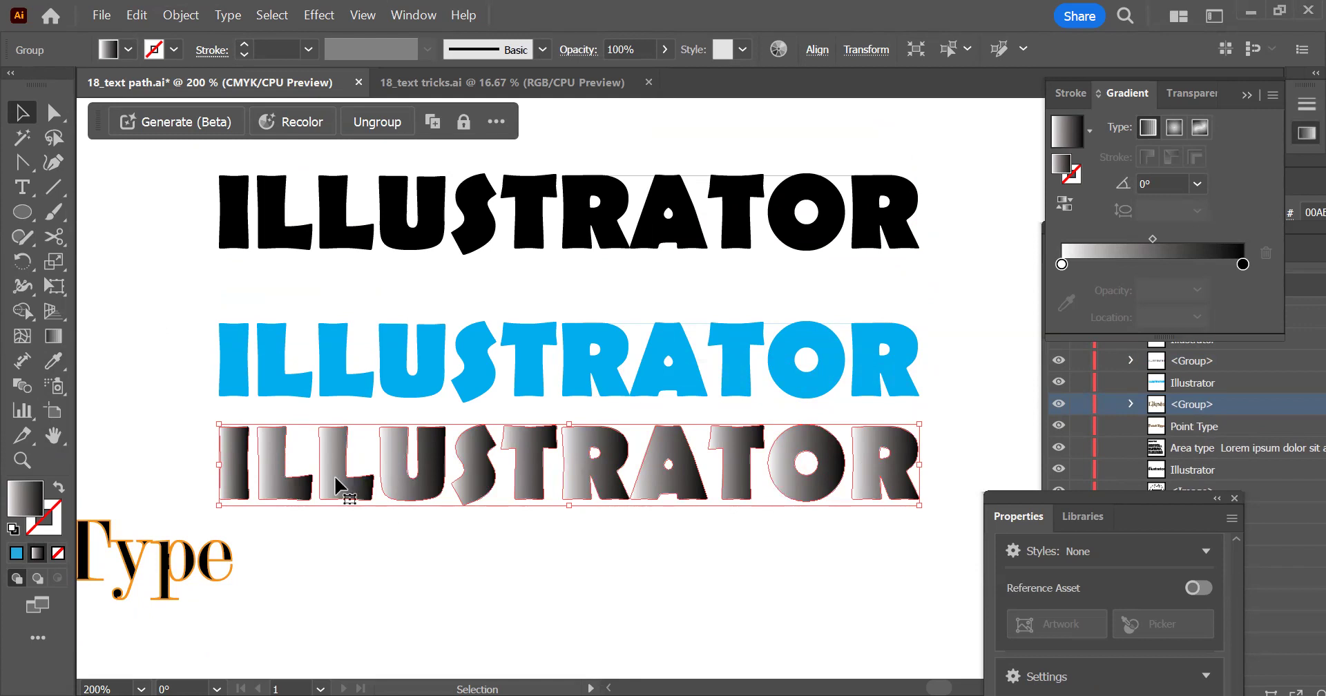
{"action": "left_click", "coordinate": [343, 269]}
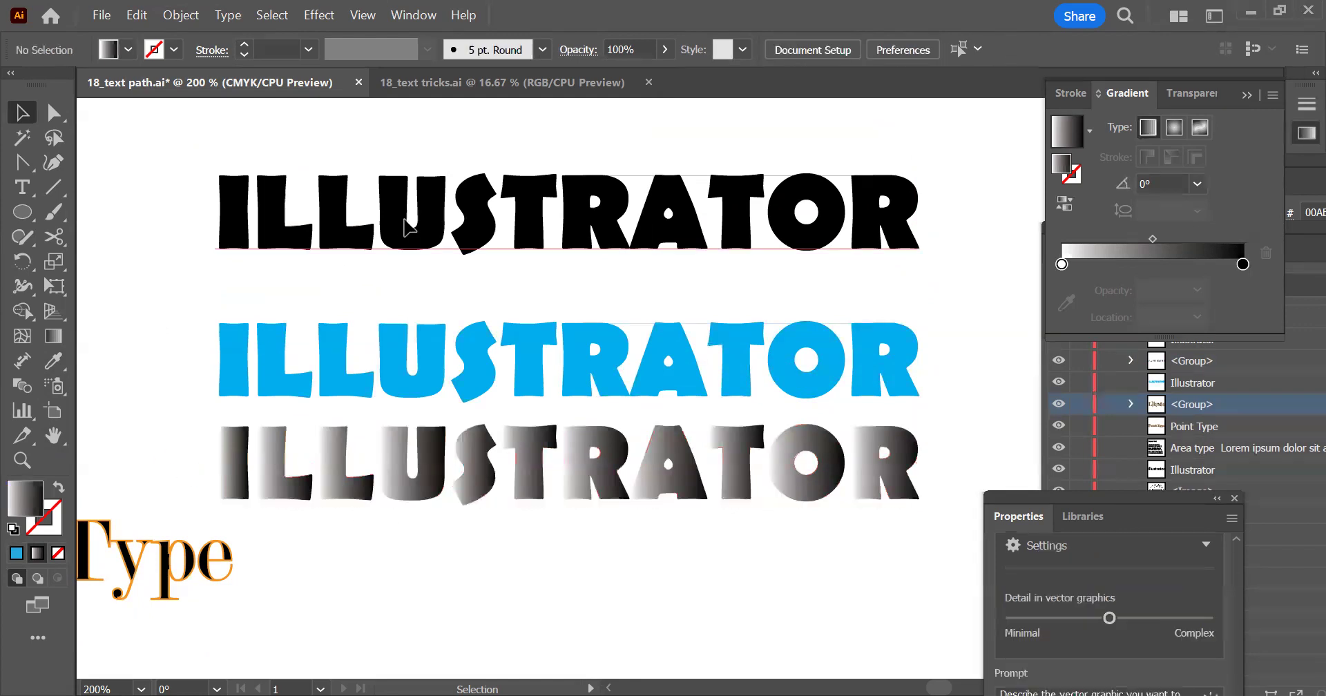
Open the appearance settings for the black live ILLUSTRATOR text and add a new fill to it
{"action": "left_click", "coordinate": [320, 237]}
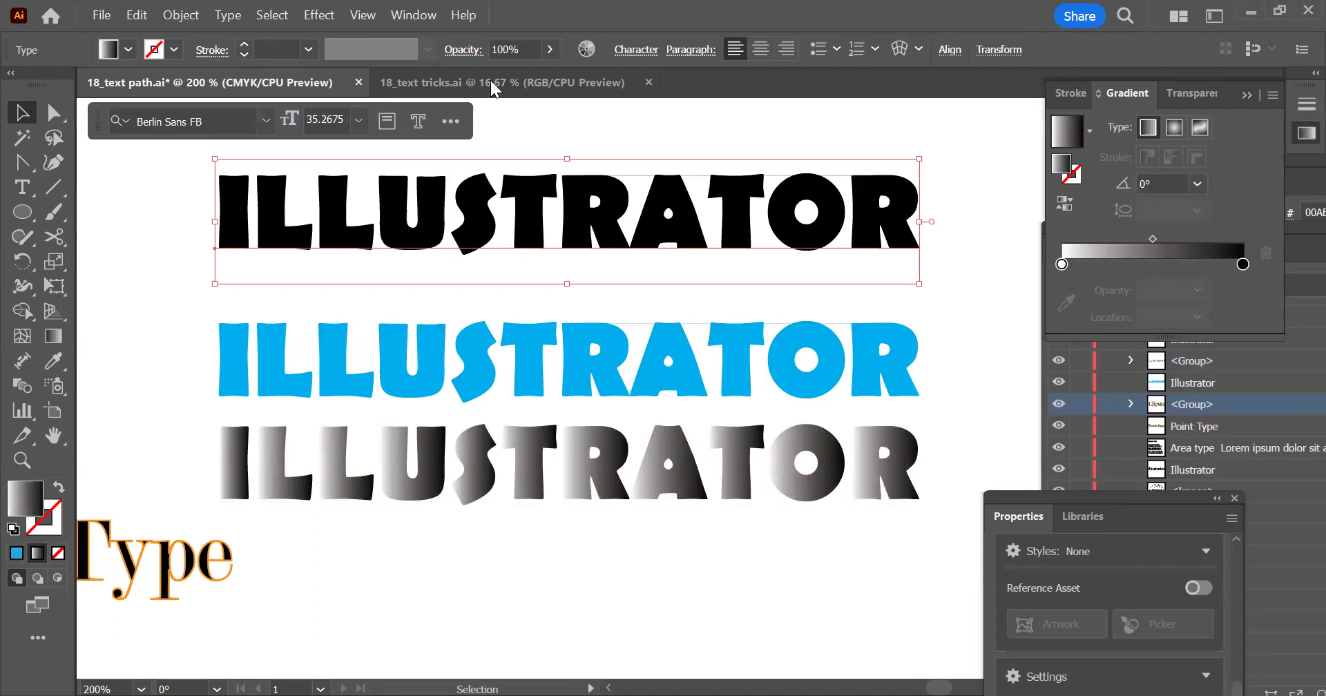
{"action": "left_click", "coordinate": [415, 15]}
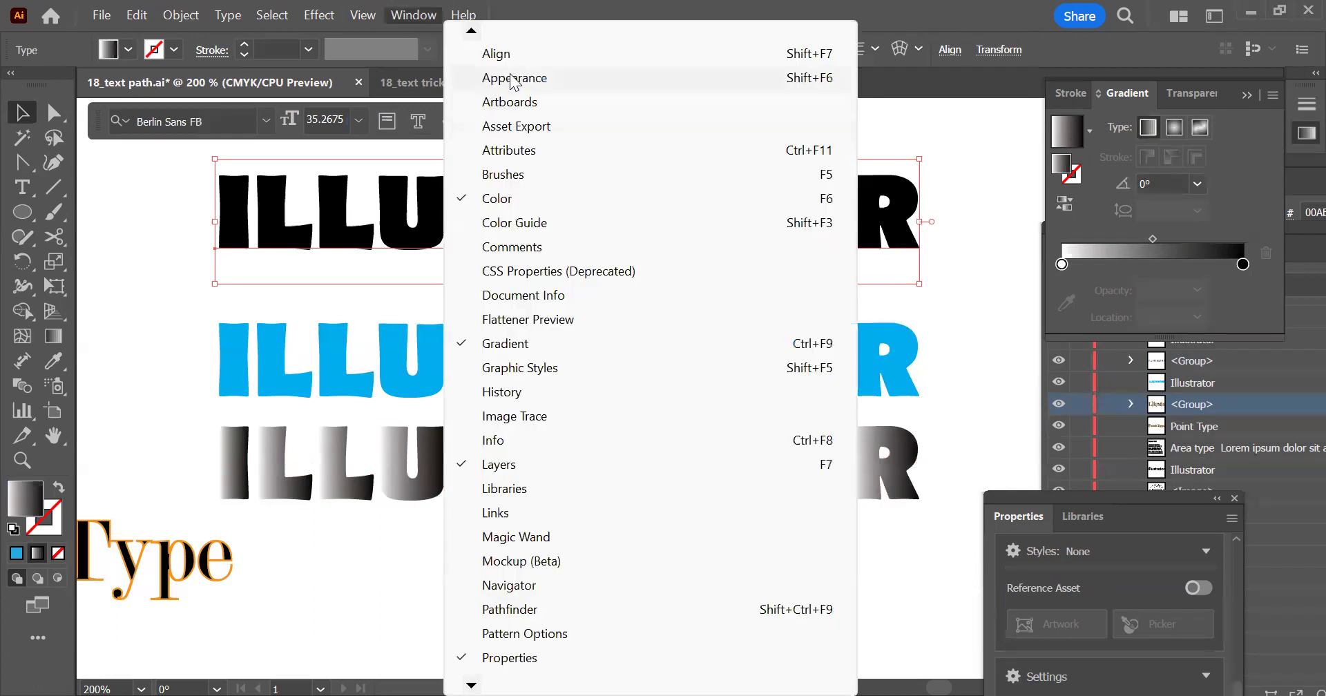
{"action": "left_click", "coordinate": [510, 78]}
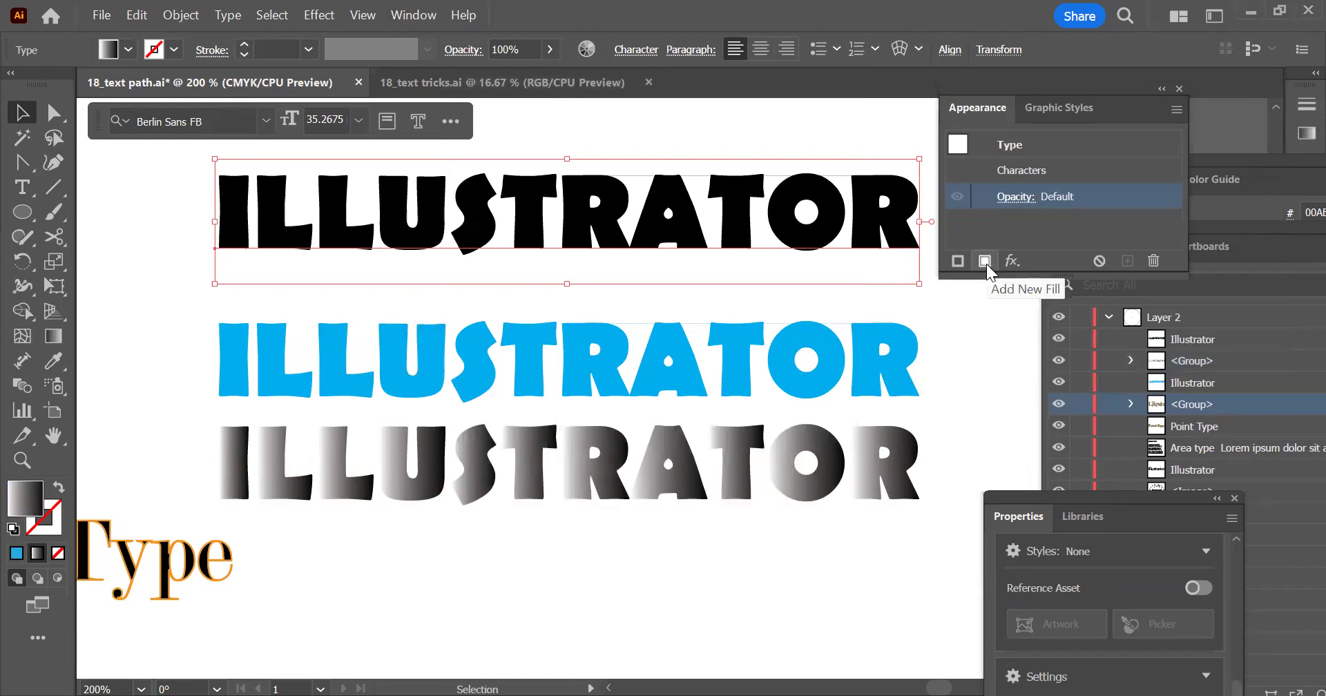
{"action": "left_click", "coordinate": [984, 261]}
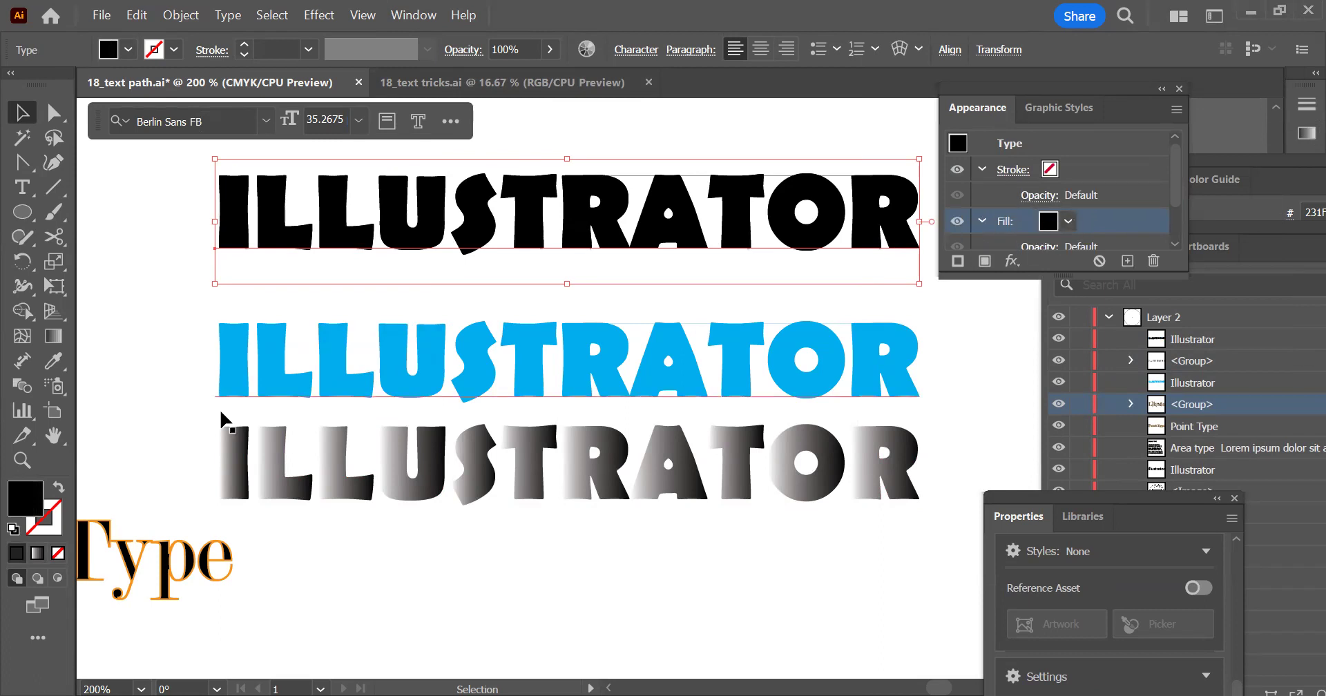
Apply a linear gradient to the new fill of the live ILLUSTRATOR text, with a yellow start stop and a 716AFF end stop
{"action": "left_click", "coordinate": [36, 560]}
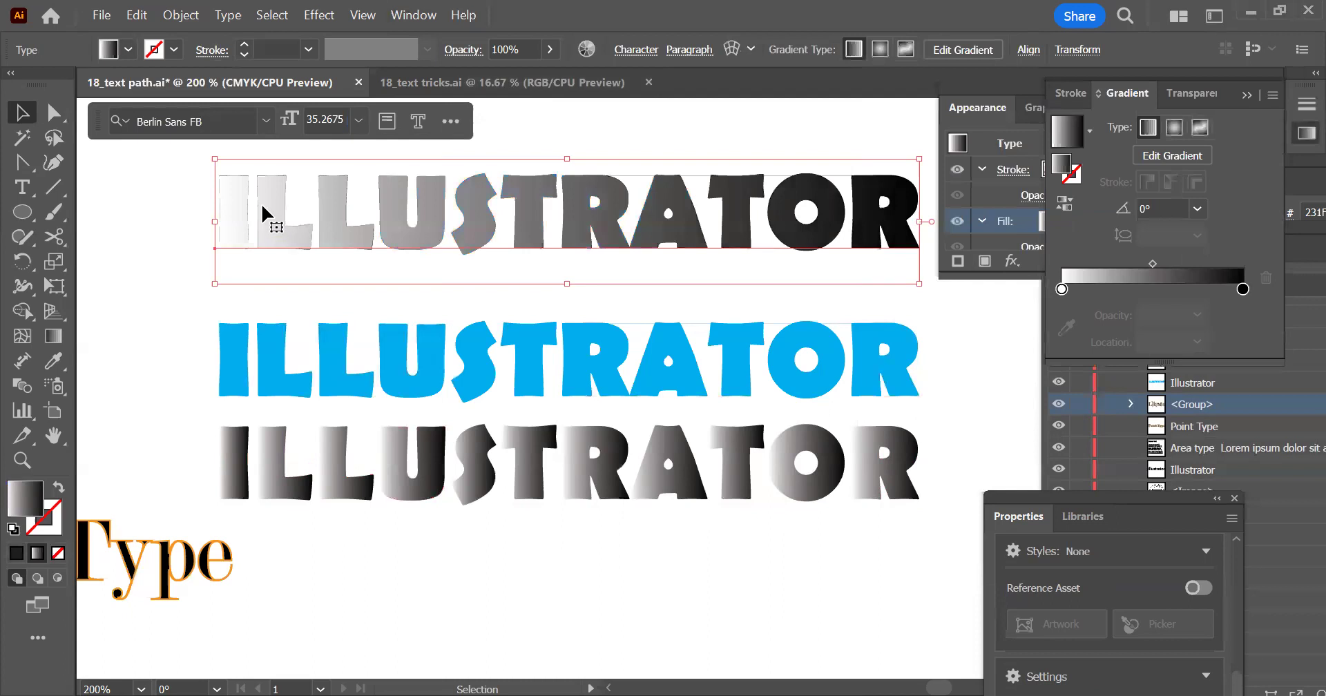
{"action": "left_click", "coordinate": [1064, 293]}
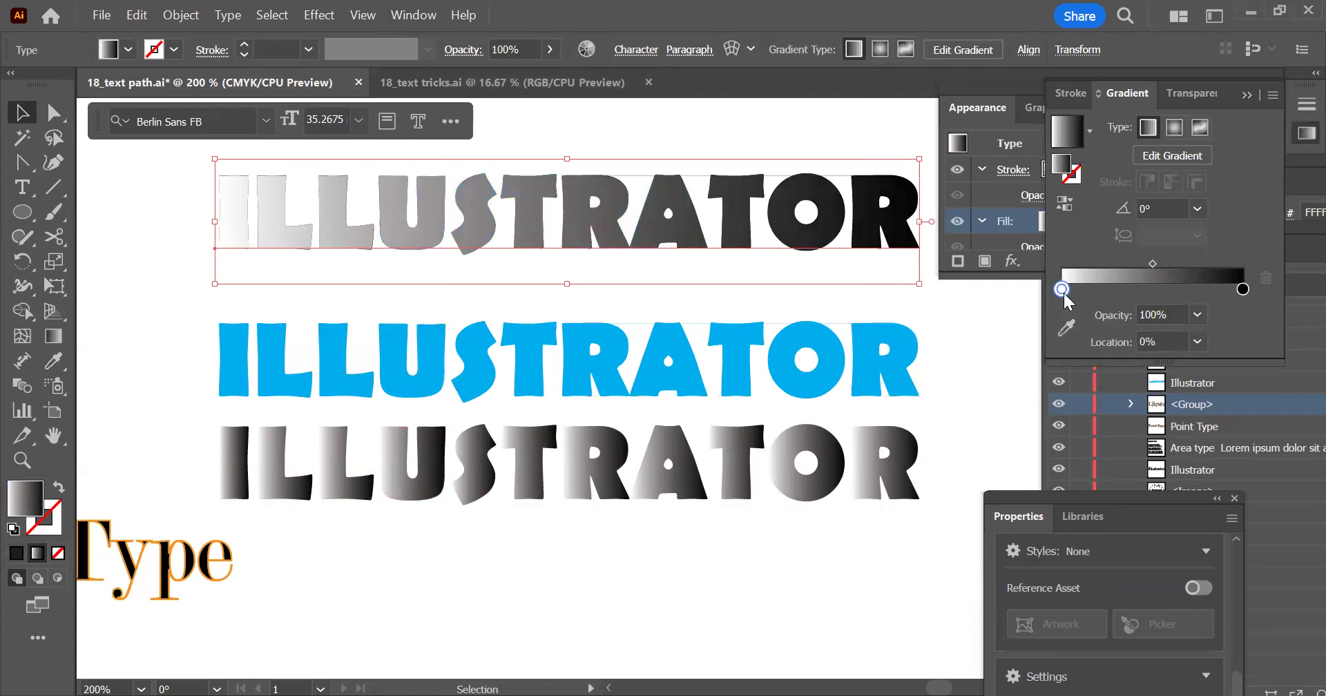
{"action": "double_click", "coordinate": [1062, 288]}
{"action": "left_click", "coordinate": [1043, 499]}
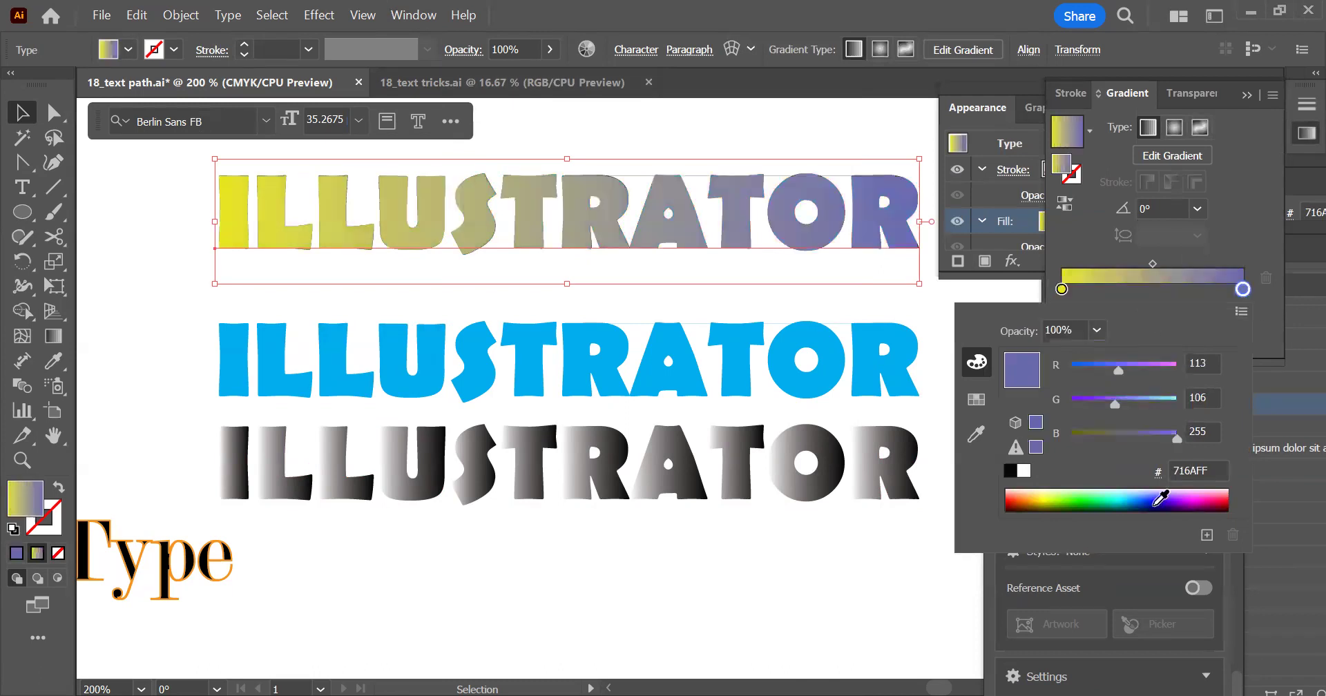
{"action": "left_click", "coordinate": [109, 85]}
Insert a space between the T and R of the gradient-filled live ILLUSTRATOR text and delete it again
{"action": "double_click", "coordinate": [609, 217]}
{"action": "double_click", "coordinate": [609, 221]}
{"action": "left_click", "coordinate": [568, 220]}
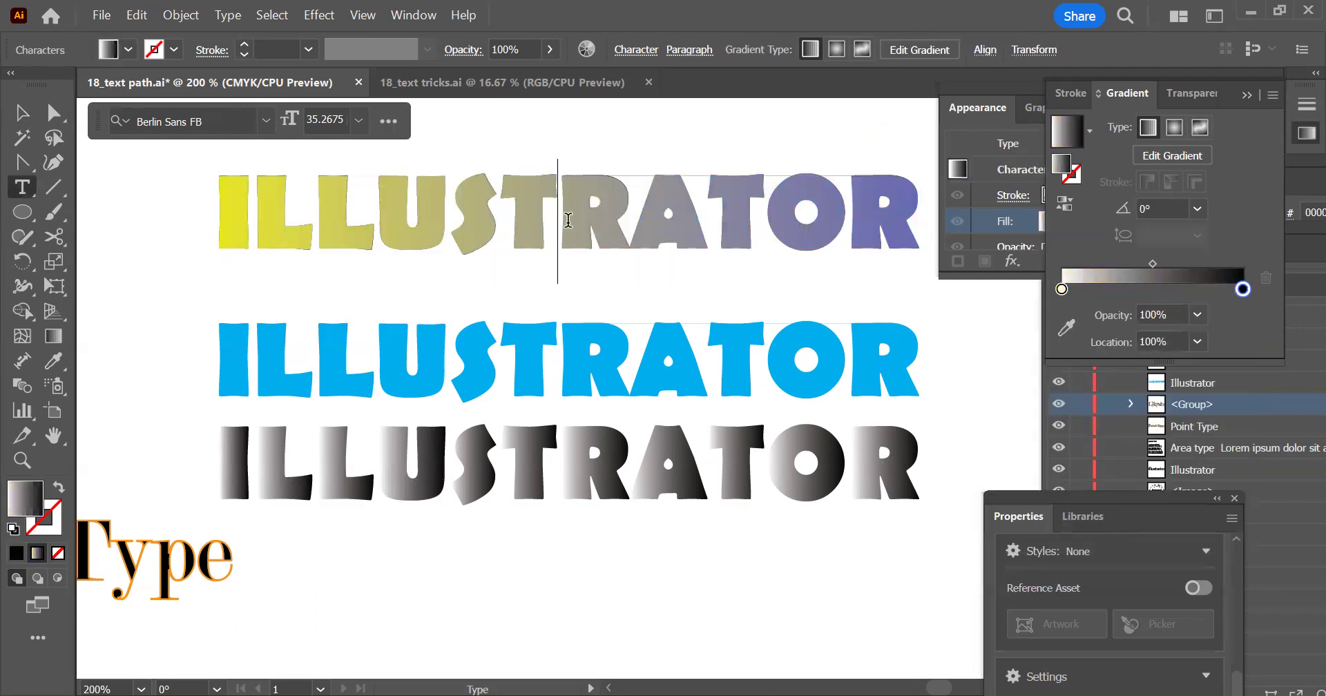
{"action": "key", "text": "BackSpace"}
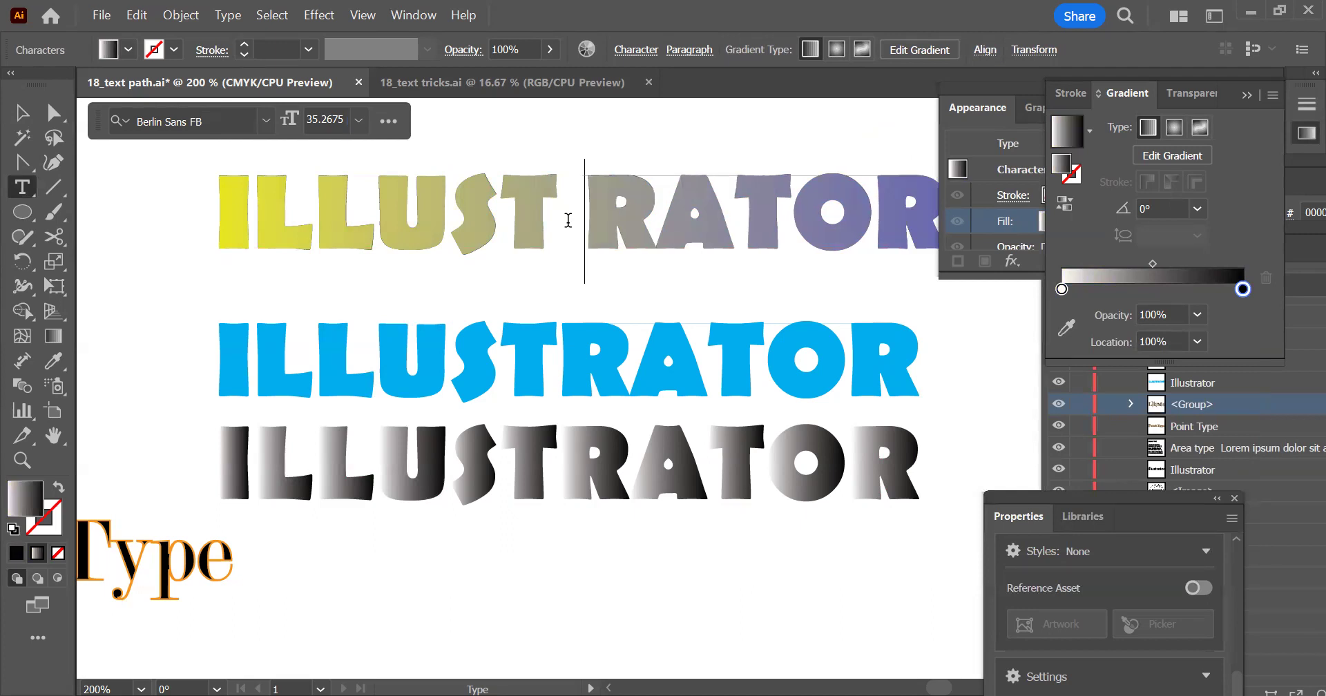
{"action": "key", "text": "BackSpace"}
{"action": "key", "text": "Right"}
{"action": "key", "text": "Right"}
{"action": "key", "text": "Right"}
{"action": "key", "text": "Right"}
{"action": "key", "text": "Right"}
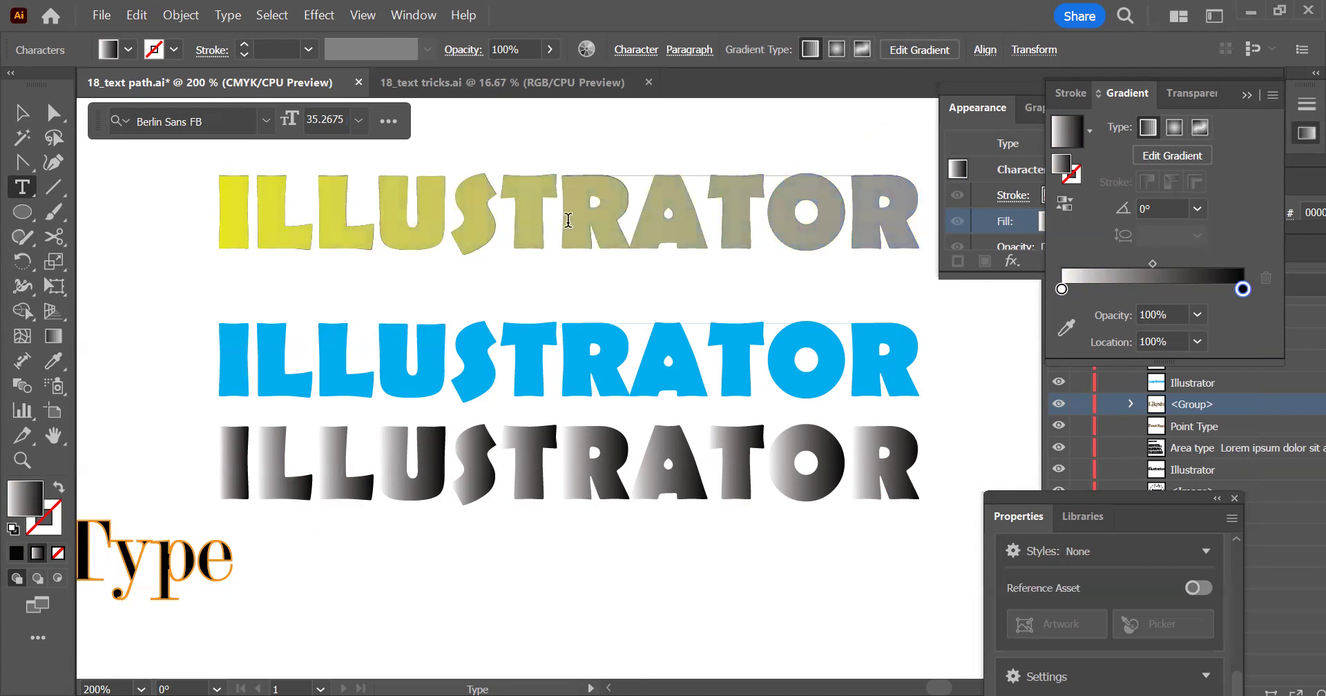
{"action": "left_click", "coordinate": [21, 115]}
In an empty area, draw a wide ellipse with no fill and a 1 pt black stroke, plus a sloping straight line below it
{"action": "scroll", "coordinate": [602, 333], "scroll_direction": "down", "scroll_amount": 1}
{"action": "left_click_drag", "start_coordinate": [638, 329], "coordinate": [529, 384]}
{"action": "left_click_drag", "start_coordinate": [1000, 335], "coordinate": [817, 297]}
{"action": "left_click", "coordinate": [704, 363]}
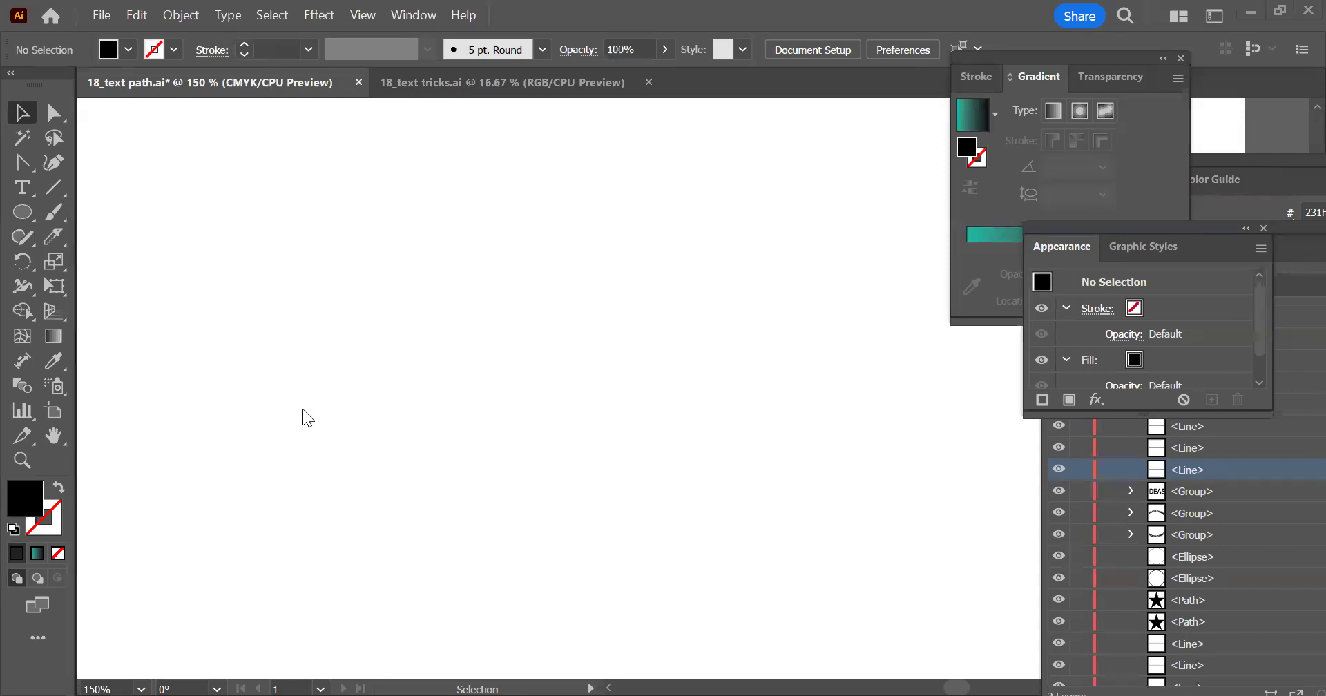
{"action": "left_click", "coordinate": [21, 214]}
{"action": "left_click_drag", "start_coordinate": [264, 189], "coordinate": [607, 405]}
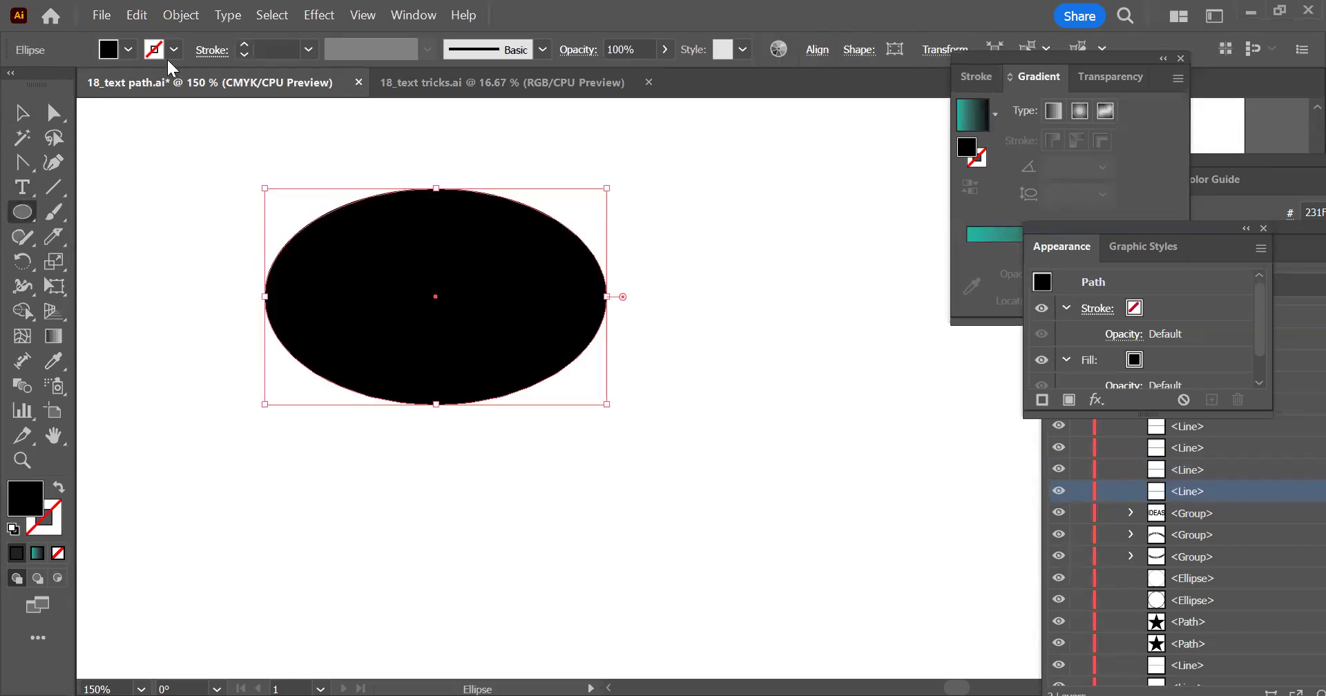
{"action": "left_click", "coordinate": [58, 488]}
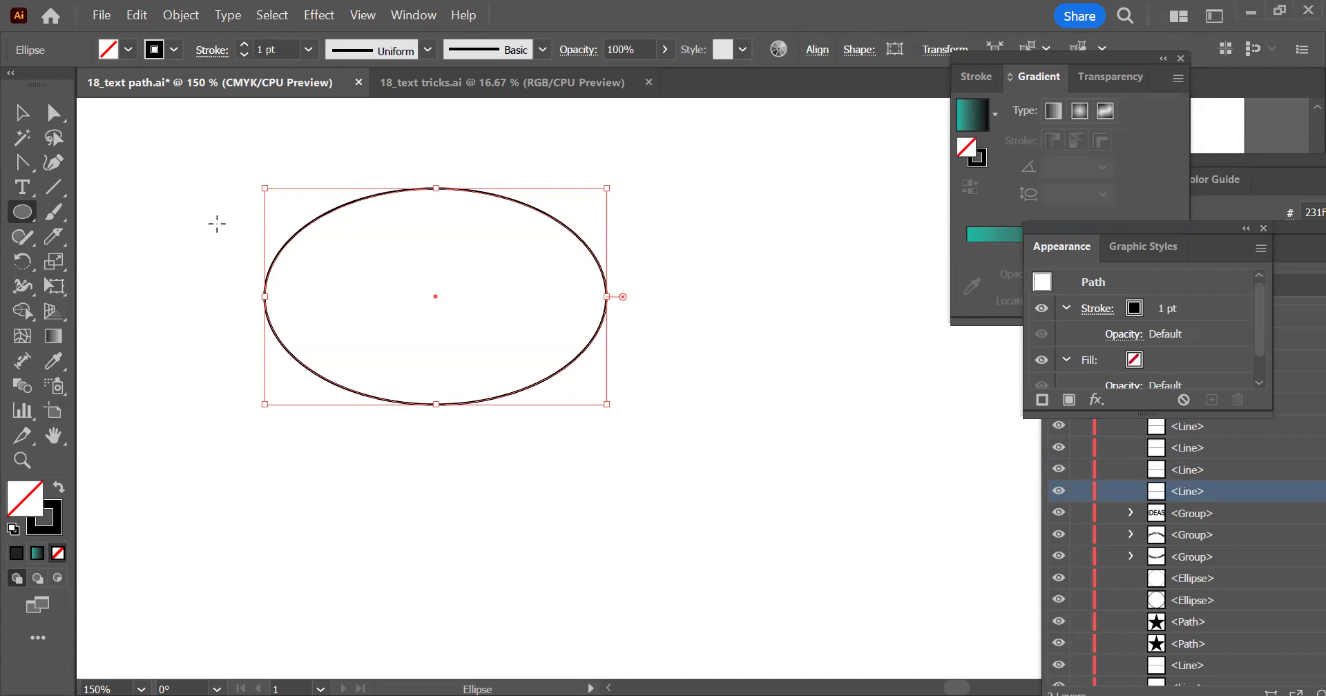
{"action": "left_click", "coordinate": [53, 186]}
{"action": "left_click_drag", "start_coordinate": [514, 452], "coordinate": [953, 368]}
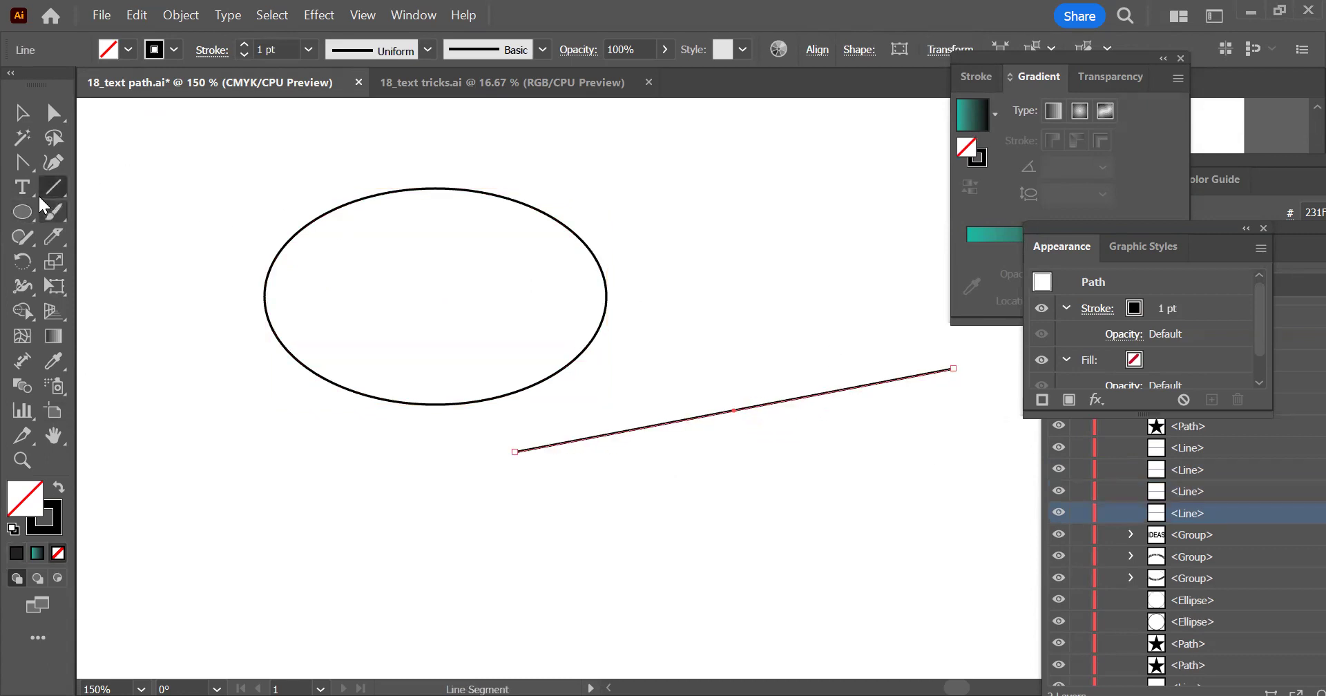
Draw an open wavy path with the Pen tool beside the ellipse, ending in a downward slope
{"action": "left_click", "coordinate": [23, 163]}
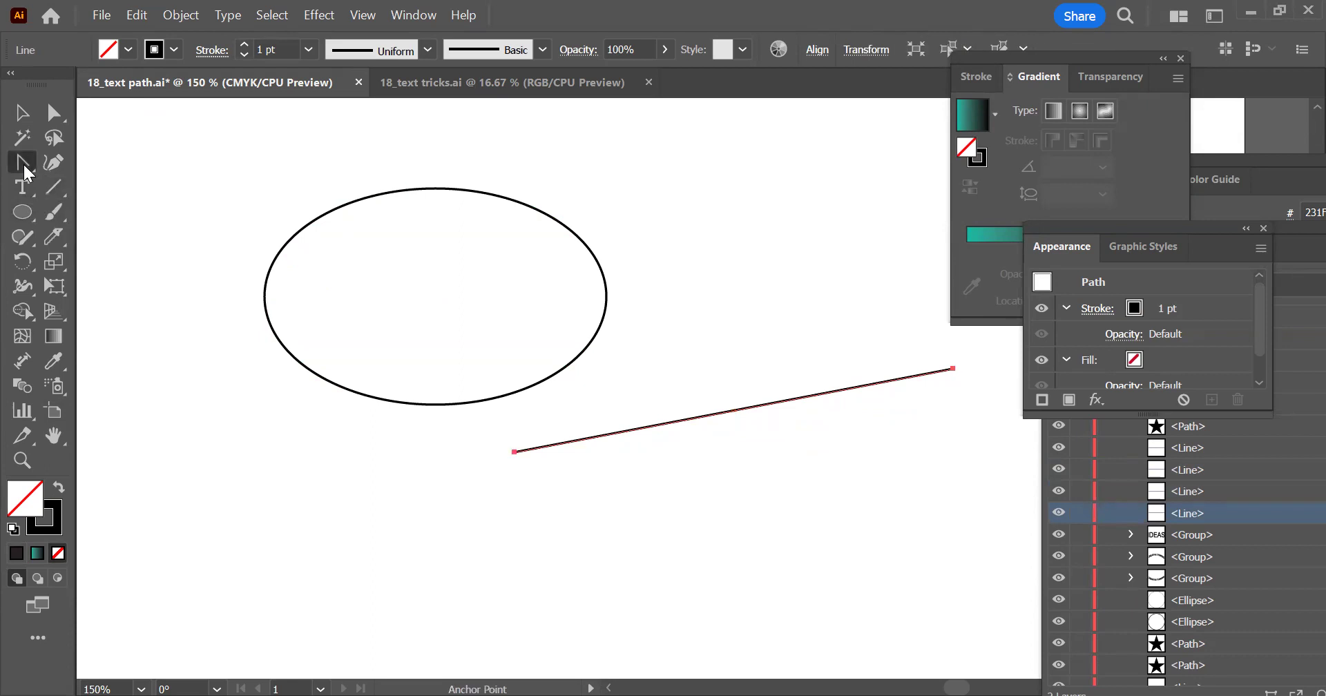
{"action": "key", "text": "p"}
{"action": "scroll", "coordinate": [545, 353], "scroll_direction": "right", "scroll_amount": 5}
{"action": "left_click", "coordinate": [543, 273]}
{"action": "left_click_drag", "start_coordinate": [684, 247], "coordinate": [792, 197]}
{"action": "left_click_drag", "start_coordinate": [894, 263], "coordinate": [1005, 417]}
{"action": "left_click", "coordinate": [1003, 415]}
{"action": "key", "text": "Escape"}
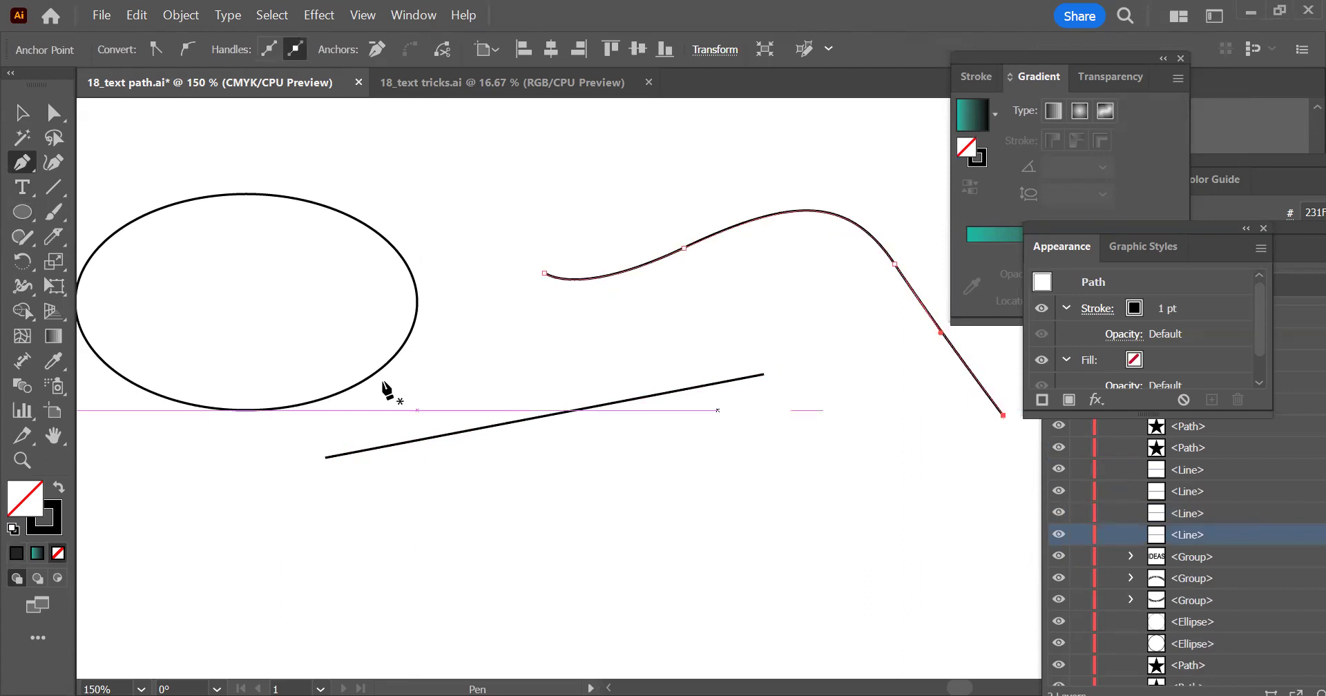
Move the sloping straight line down and to the right, clear of the ellipse and the wavy path
{"action": "key", "text": "v"}
{"action": "left_click", "coordinate": [268, 189]}
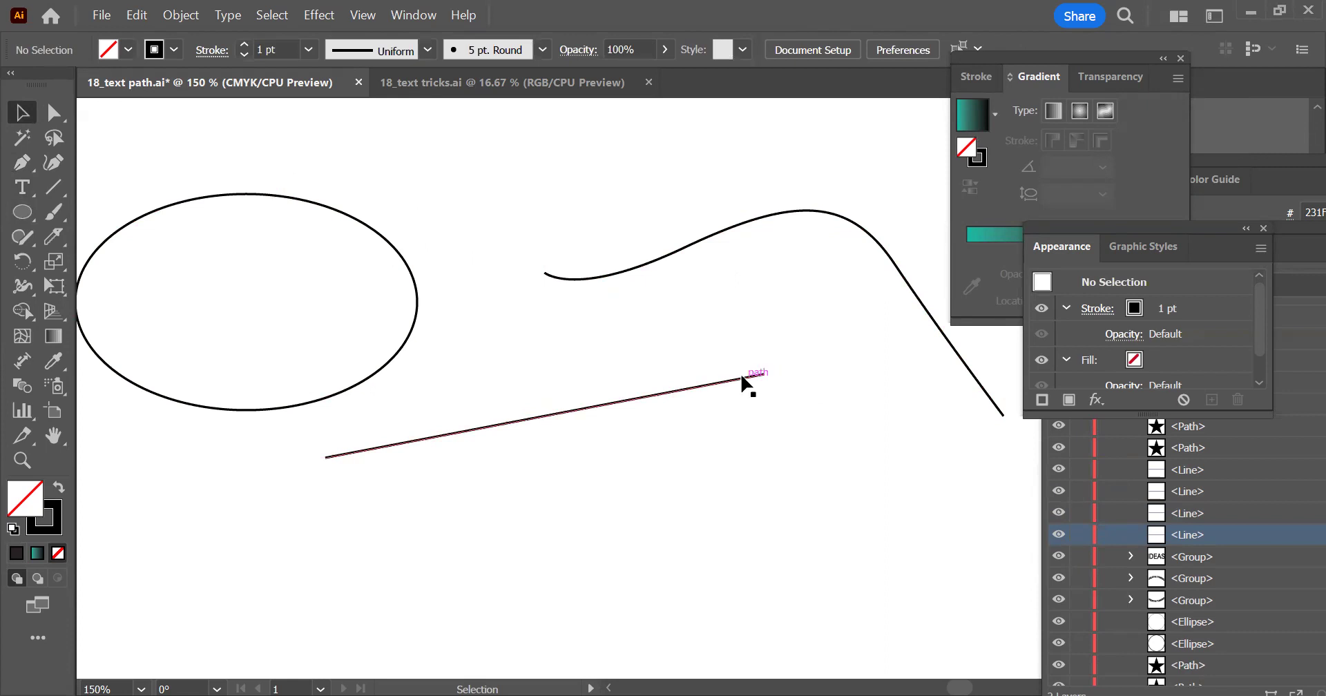
{"action": "left_click_drag", "start_coordinate": [743, 378], "coordinate": [830, 438]}
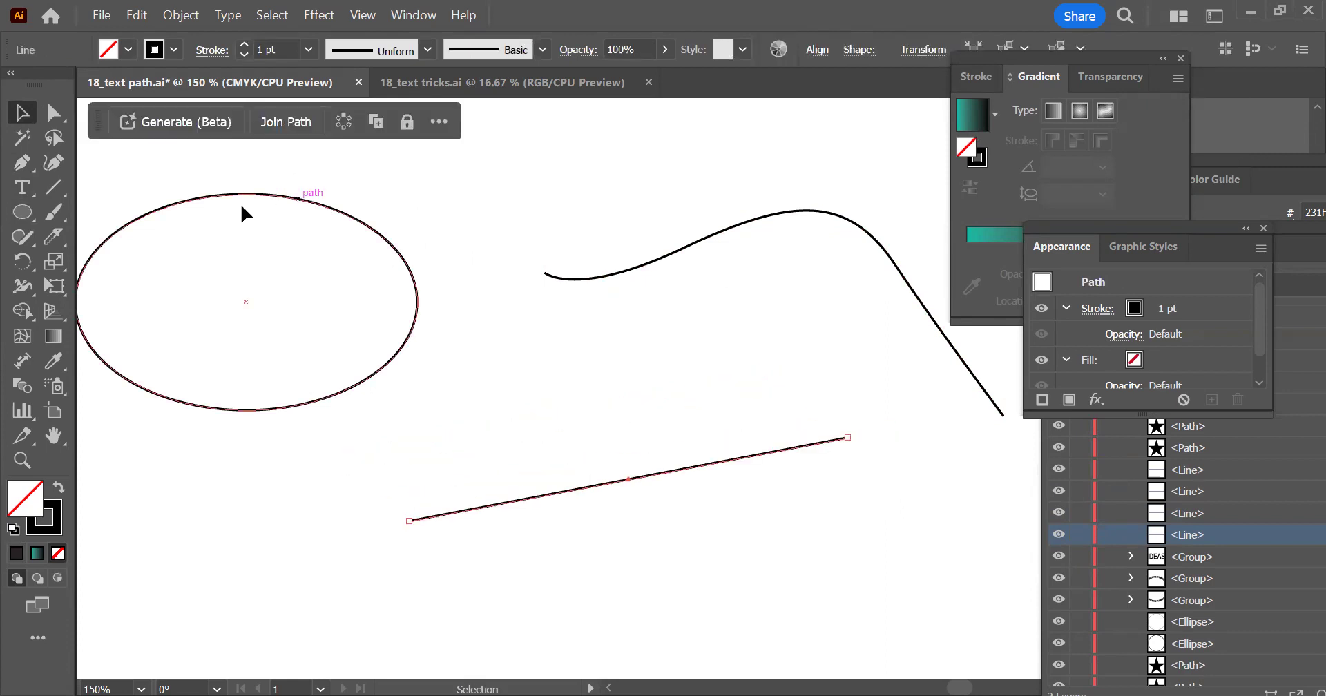
Place placeholder text around the ellipse's outline with the Type on a Path tool
{"action": "left_click", "coordinate": [21, 187]}
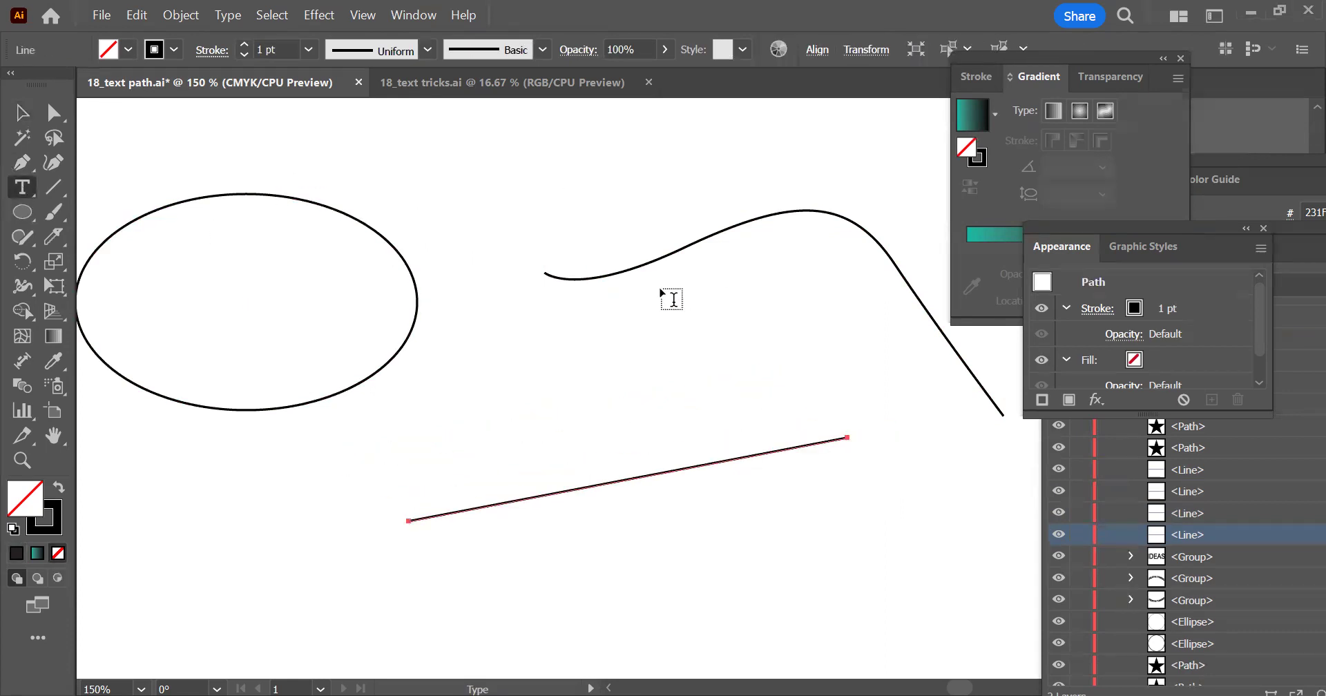
{"action": "left_click", "coordinate": [22, 197]}
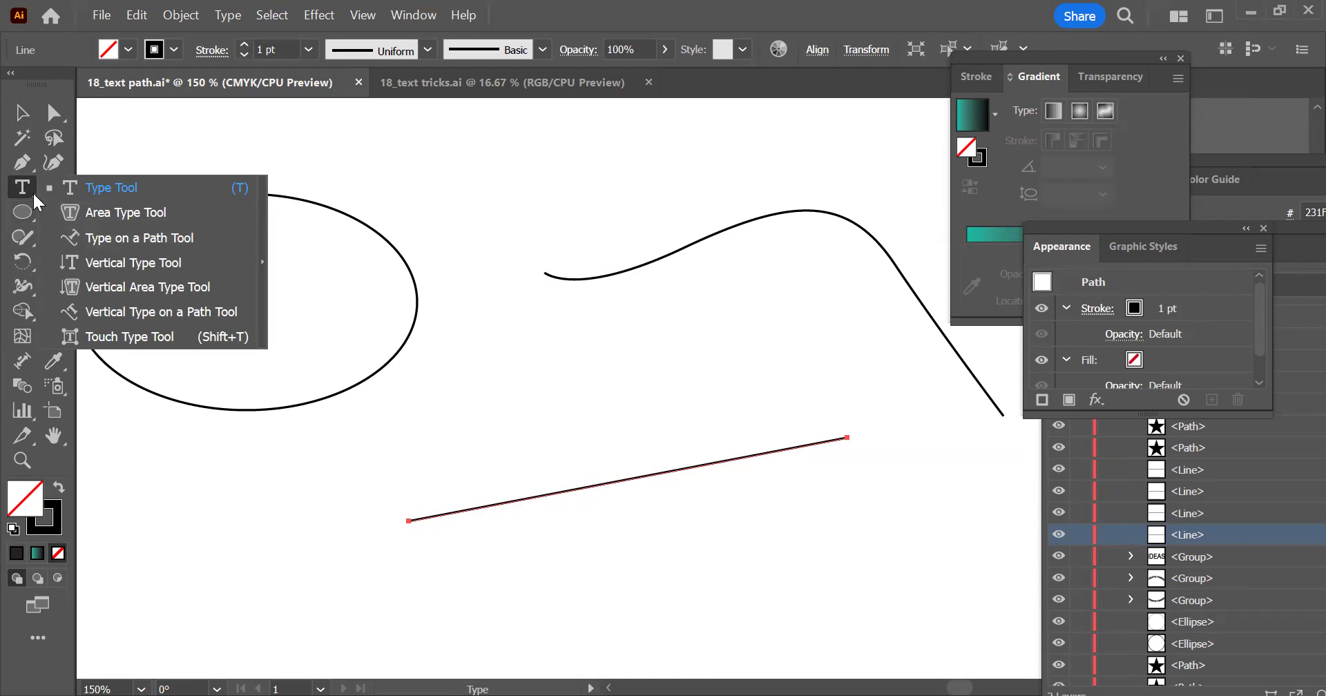
{"action": "left_click", "coordinate": [115, 242]}
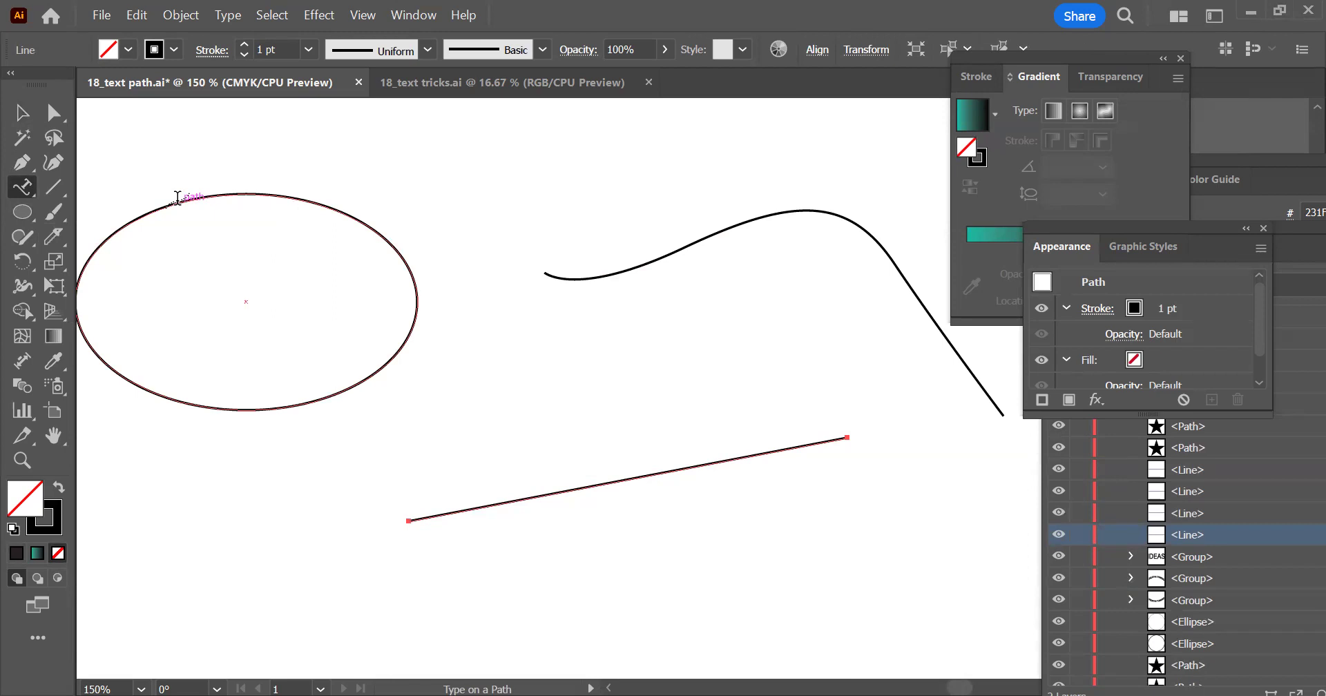
{"action": "left_click", "coordinate": [178, 198]}
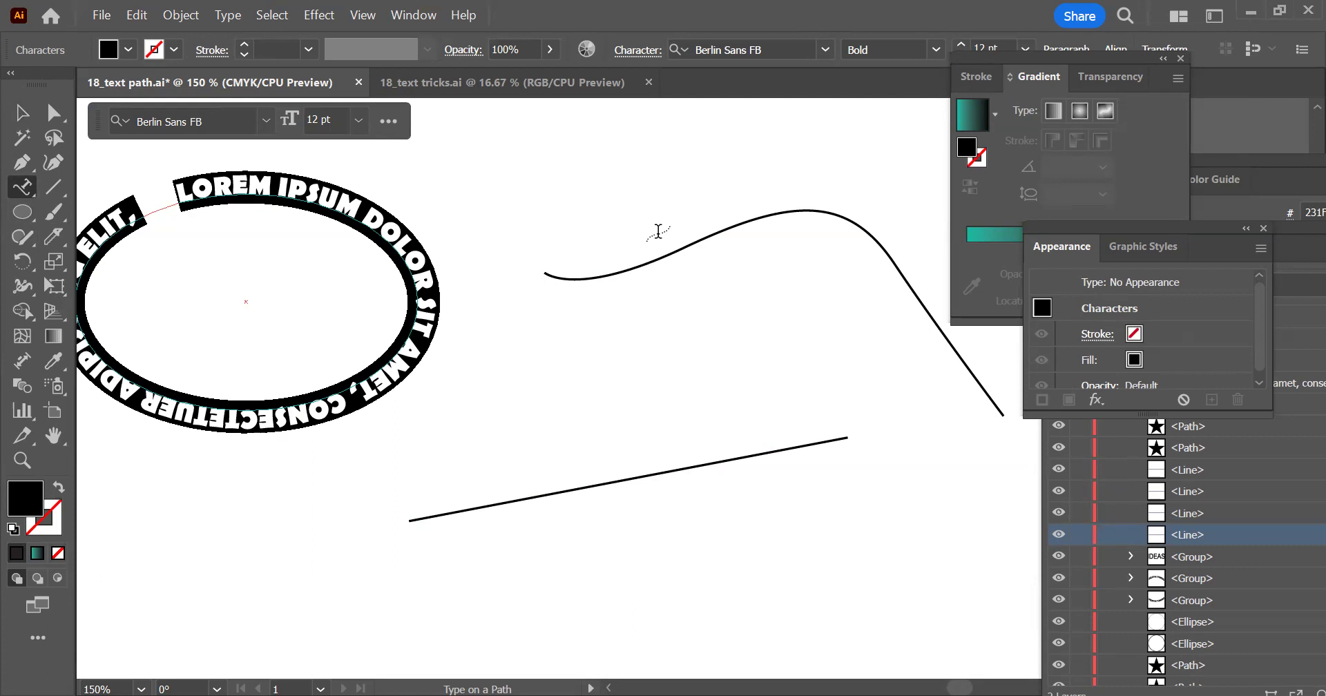
Replace the placeholder text on the ellipse's outline with "KATRU PIRMDIENU" and leave it deselected
{"action": "type", "text": "KATRU PIRMDIE"}
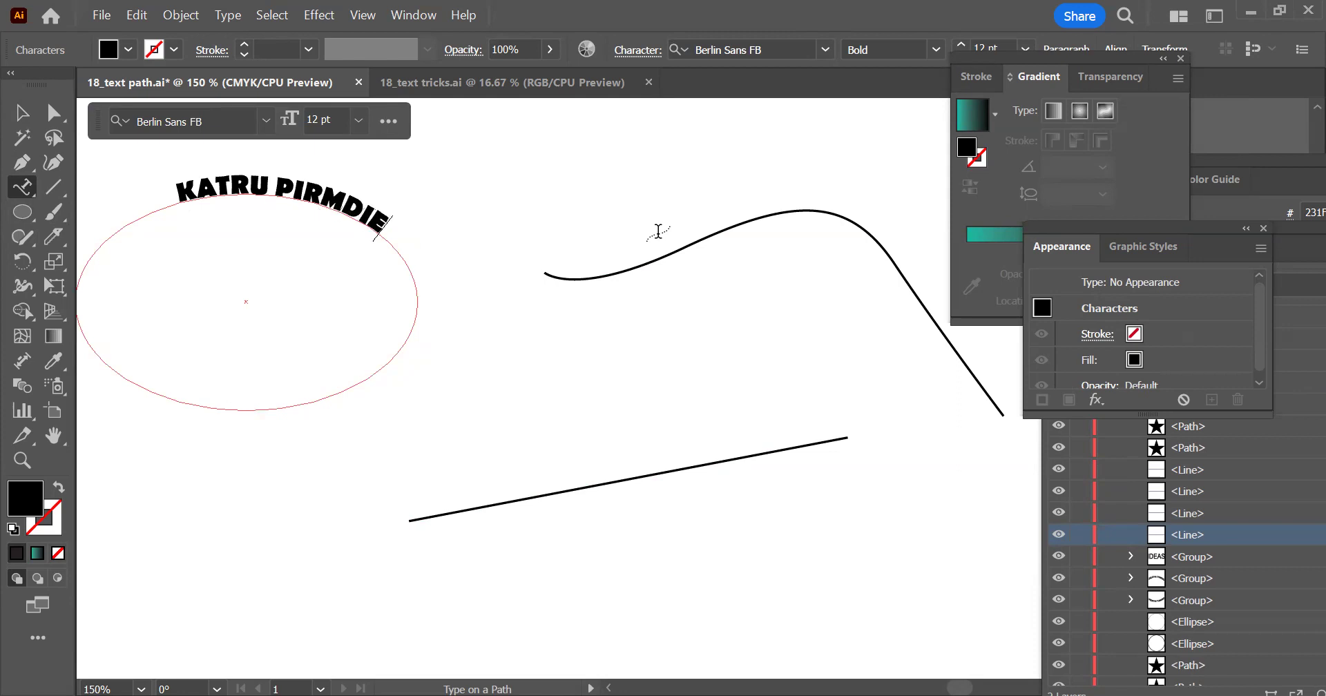
{"action": "type", "text": "NU"}
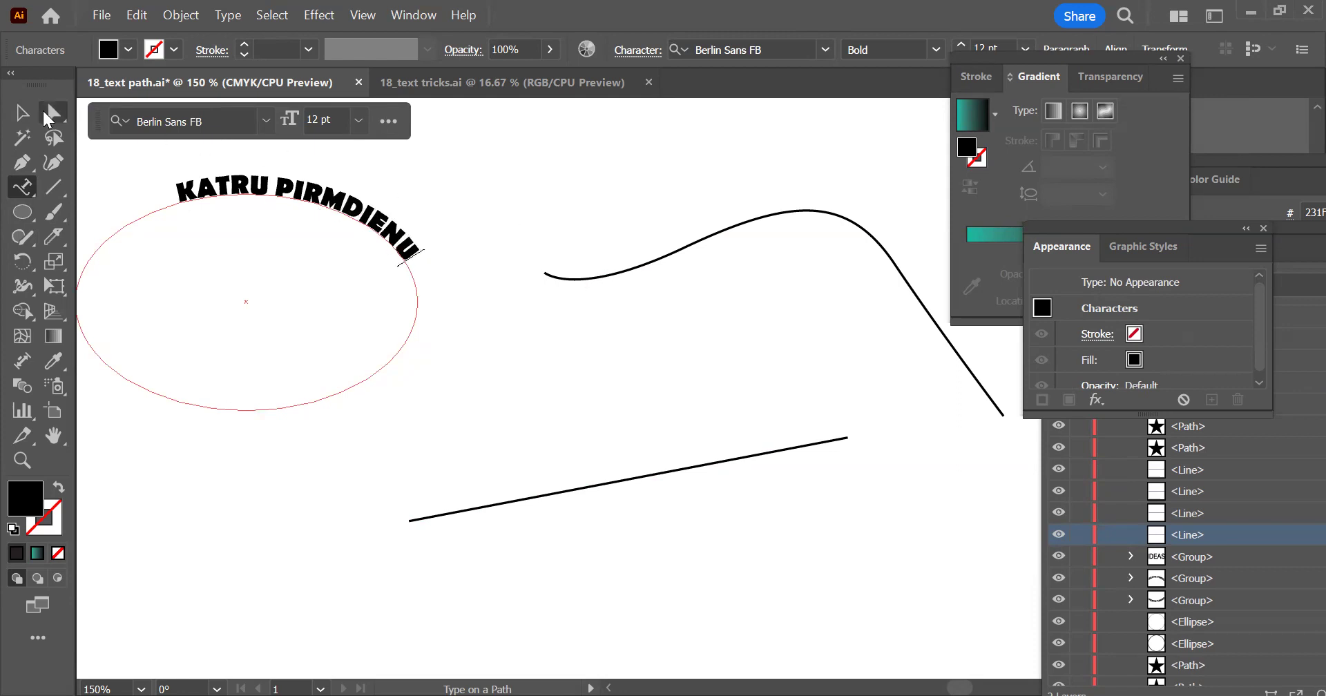
{"action": "left_click", "coordinate": [22, 113]}
{"action": "left_click", "coordinate": [393, 394]}
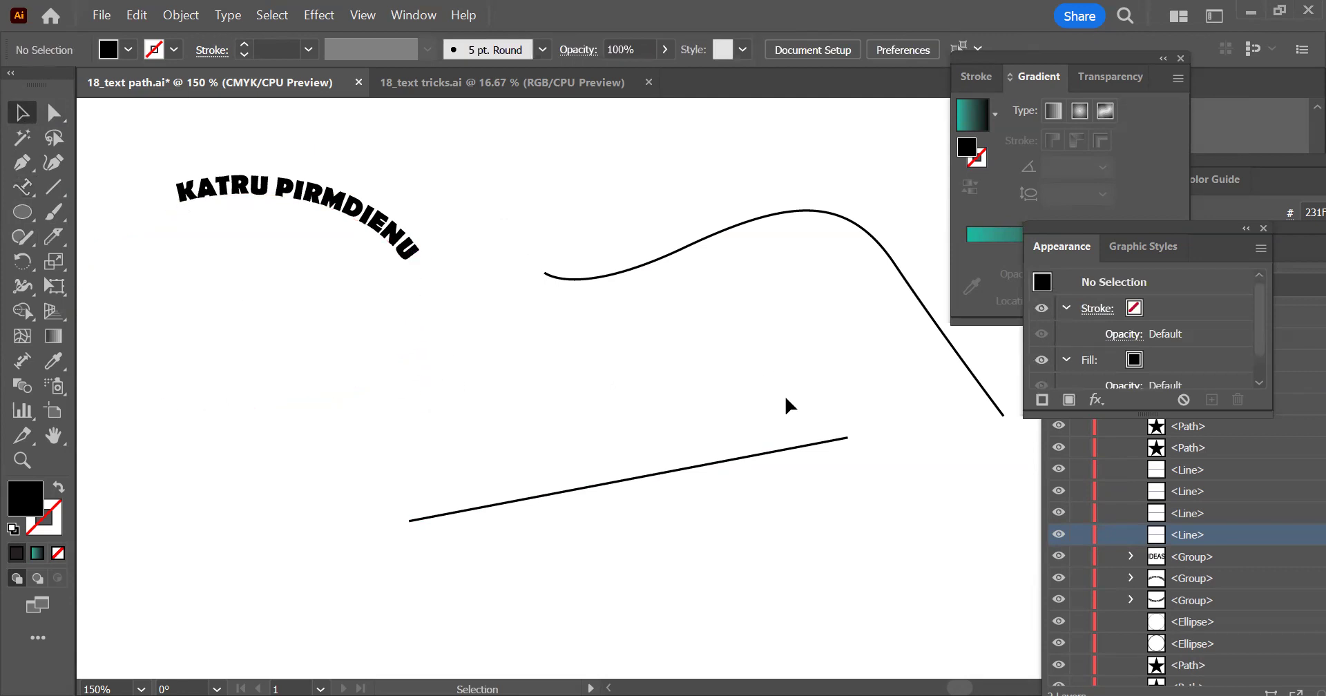
{"action": "left_click_drag", "start_coordinate": [438, 316], "coordinate": [327, 454]}
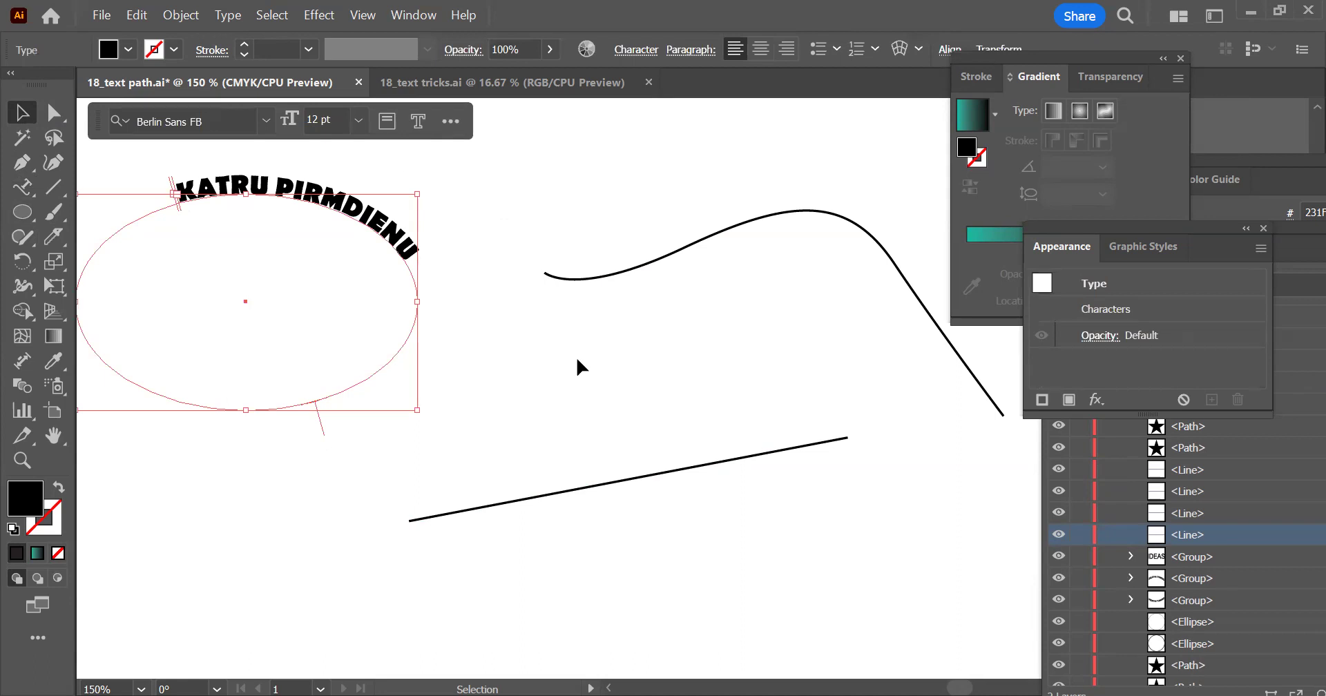
{"action": "left_click", "coordinate": [605, 354]}
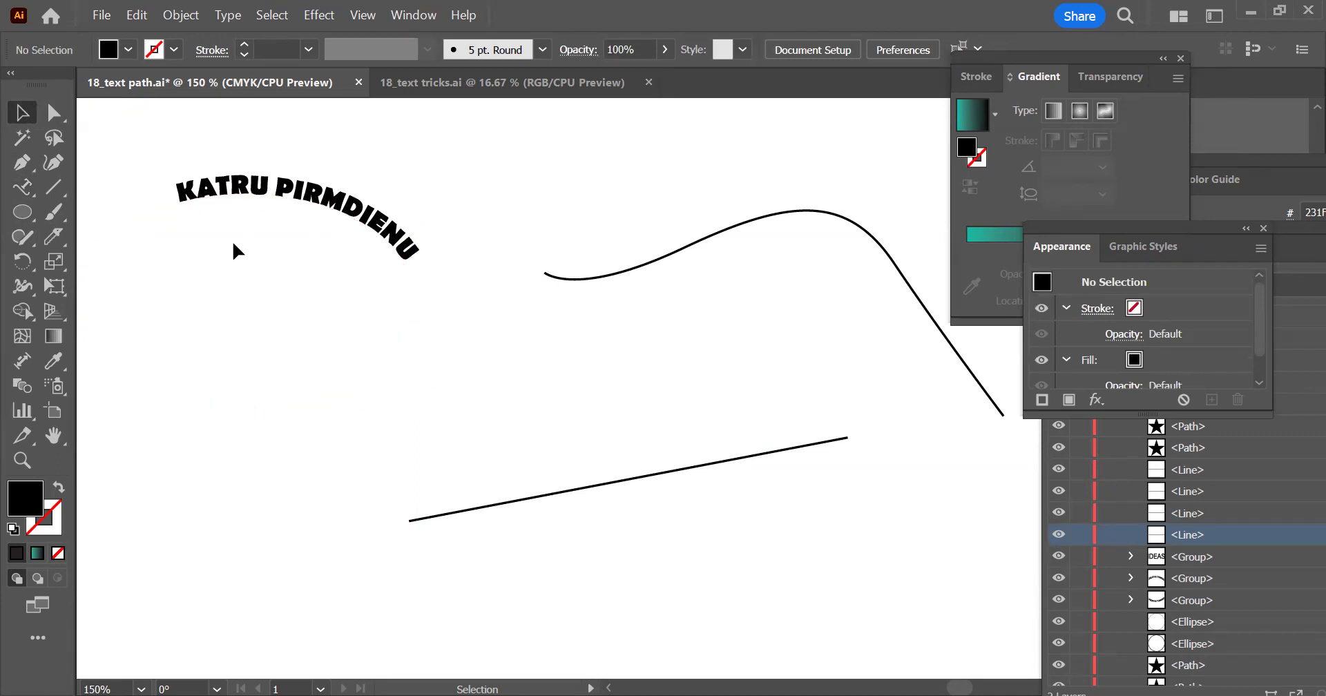
Draw a second, rounder ellipse with no fill and a 1 pt black stroke below the KATRU PIRMDIENU text
{"action": "left_click_drag", "start_coordinate": [686, 160], "coordinate": [820, 285]}
{"action": "left_click", "coordinate": [428, 276]}
{"action": "left_click", "coordinate": [19, 211]}
{"action": "left_click_drag", "start_coordinate": [440, 320], "coordinate": [602, 169]}
{"action": "left_click_drag", "start_coordinate": [195, 212], "coordinate": [452, 436]}
{"action": "key", "text": "v"}
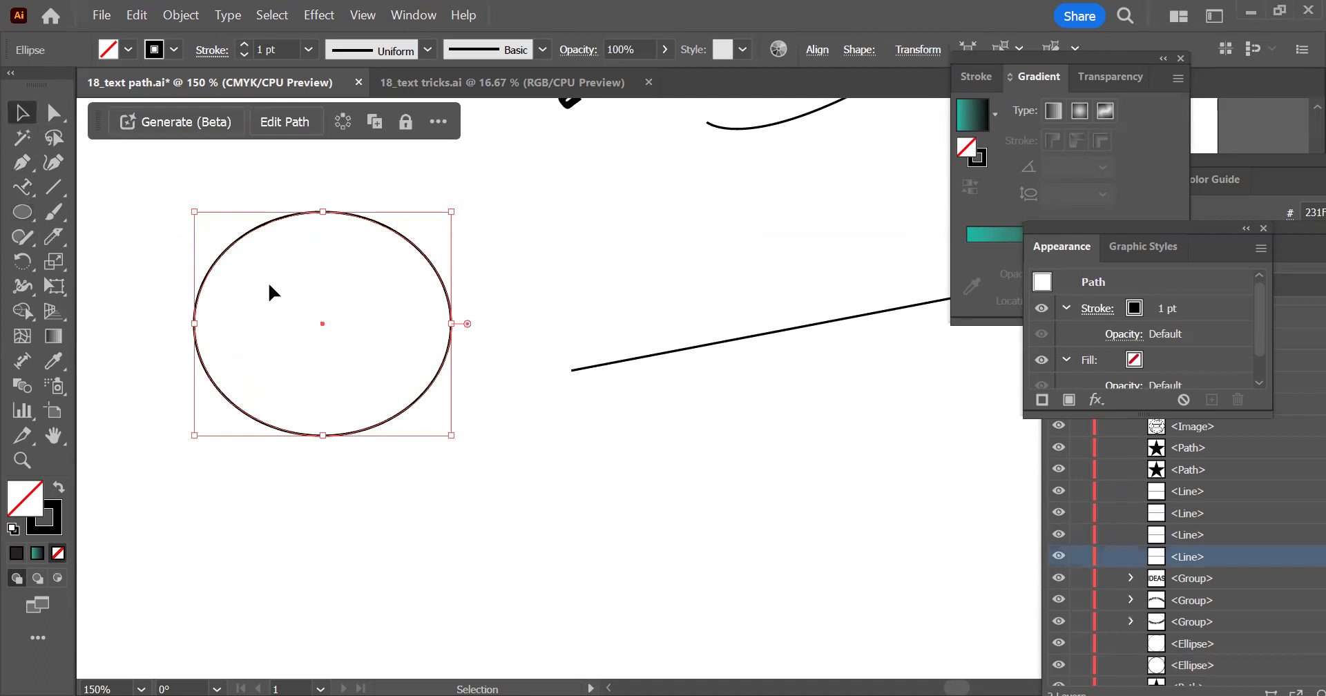
Place the word "SMILE" on the new ellipse's upper-left outline with Type on a Path, and paste a copy of the stroked ellipse in place
{"action": "left_click", "coordinate": [340, 327]}
{"action": "left_click", "coordinate": [328, 326]}
{"action": "left_click", "coordinate": [16, 185]}
{"action": "left_click", "coordinate": [237, 237]}
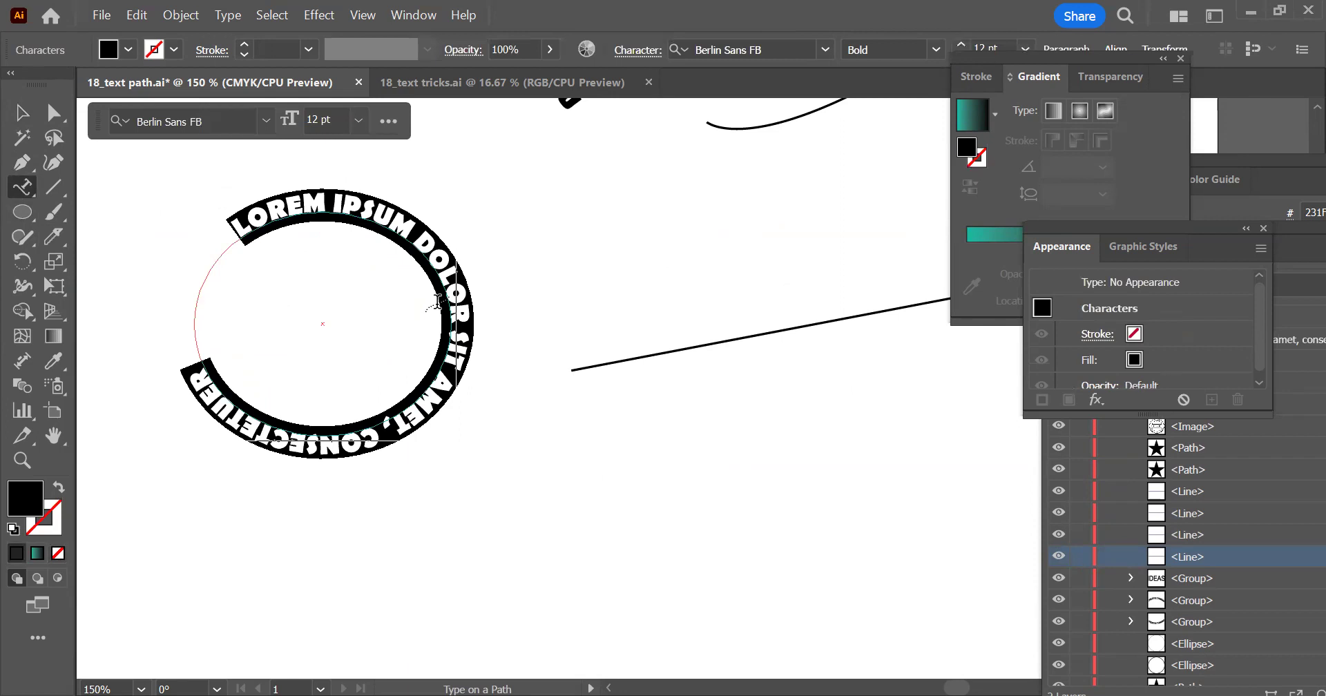
{"action": "type", "text": "SMILE"}
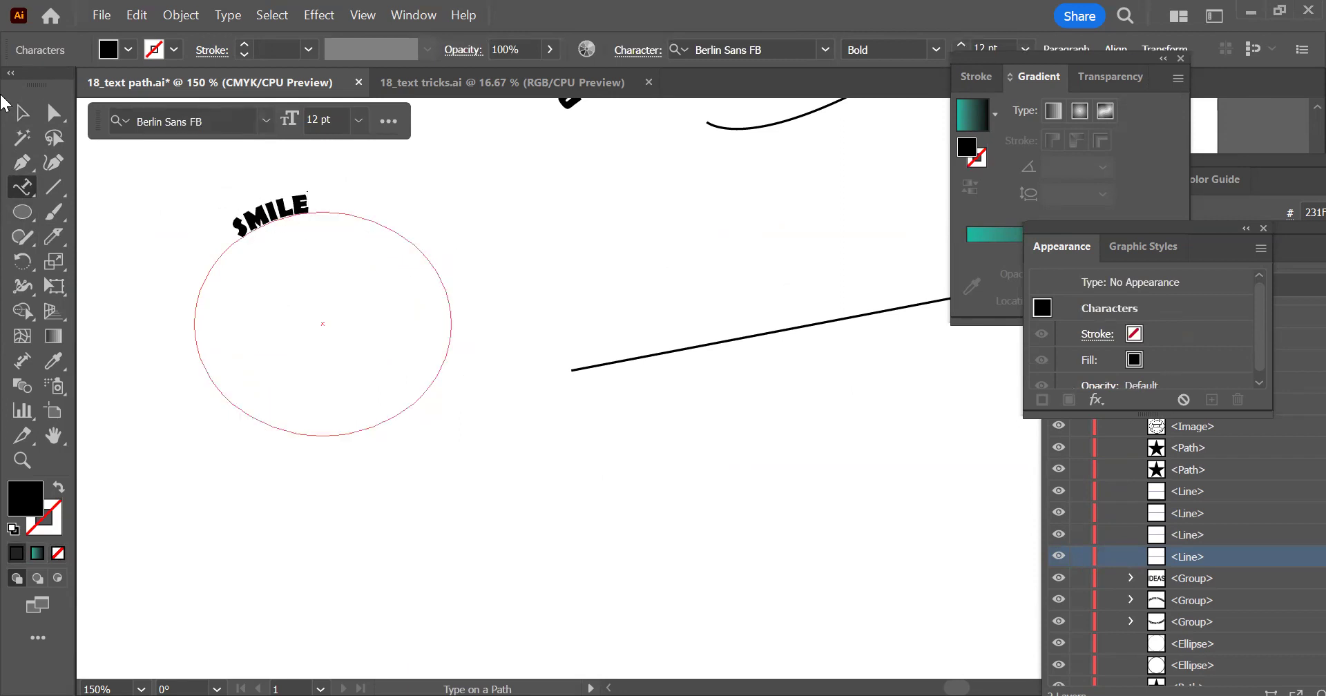
{"action": "key", "text": "Escape"}
{"action": "left_click", "coordinate": [628, 261]}
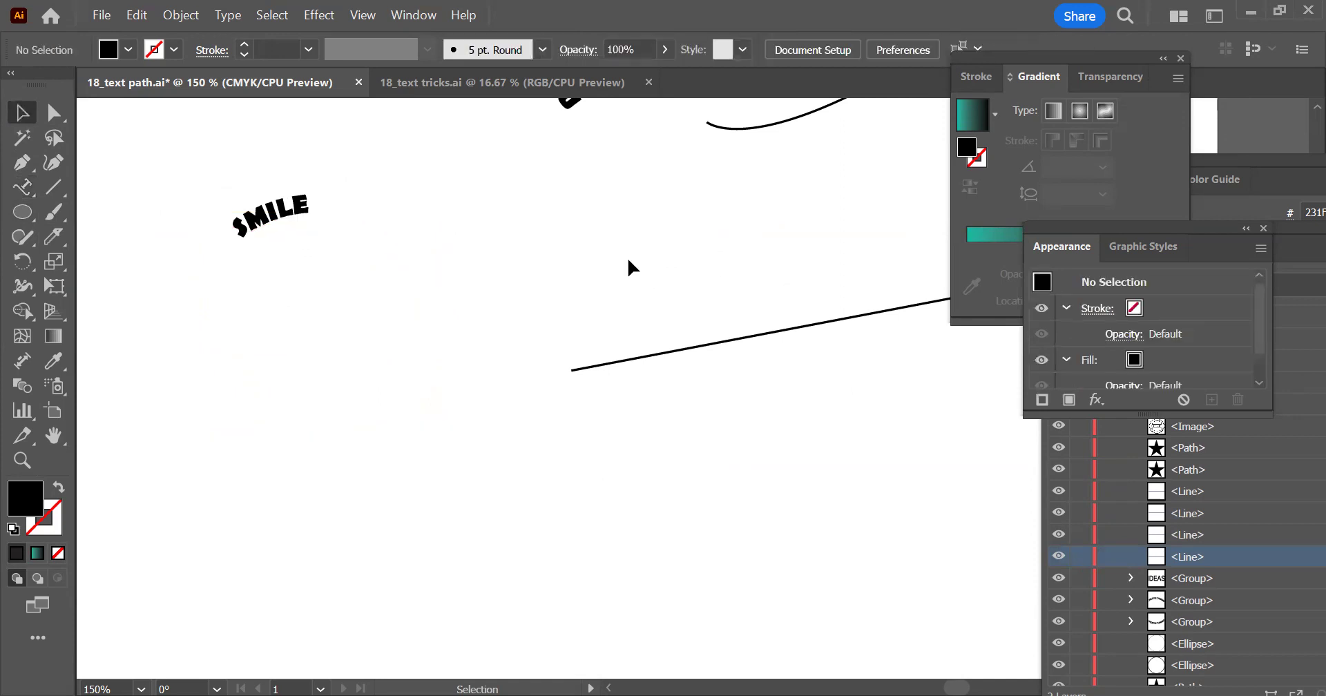
{"action": "key", "text": "ctrl+f"}
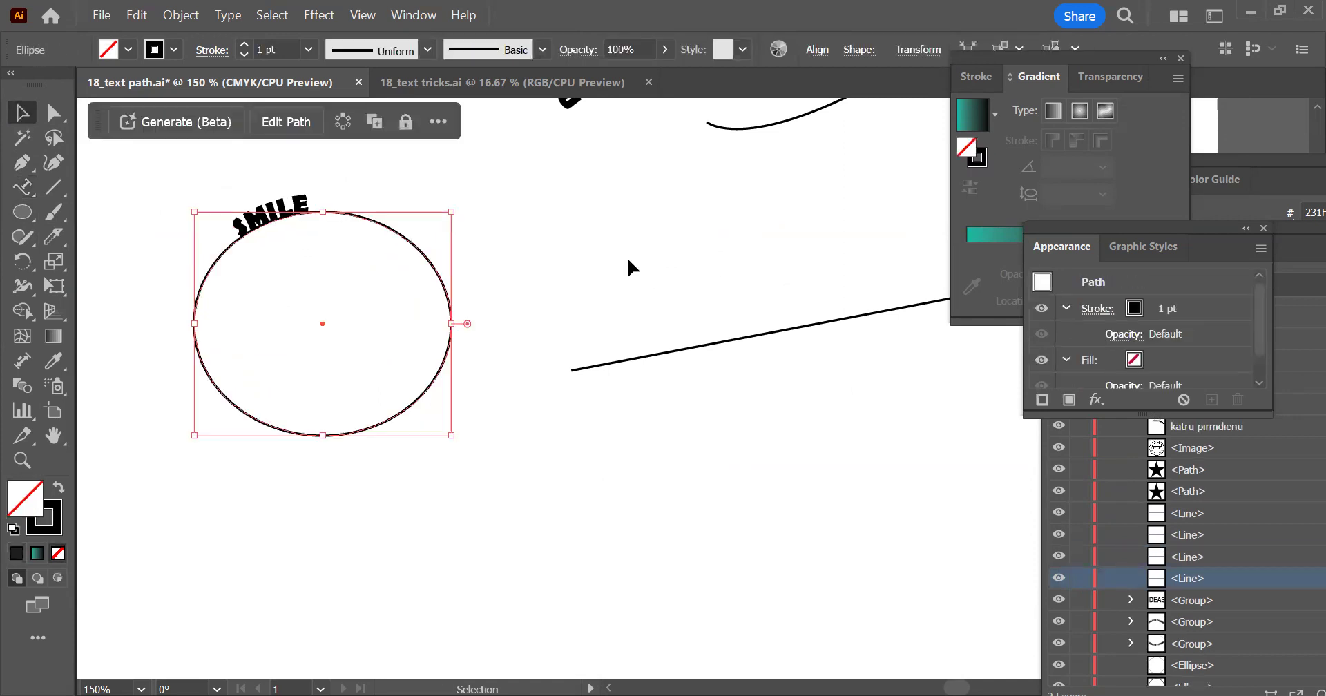
{"action": "left_click", "coordinate": [629, 261]}
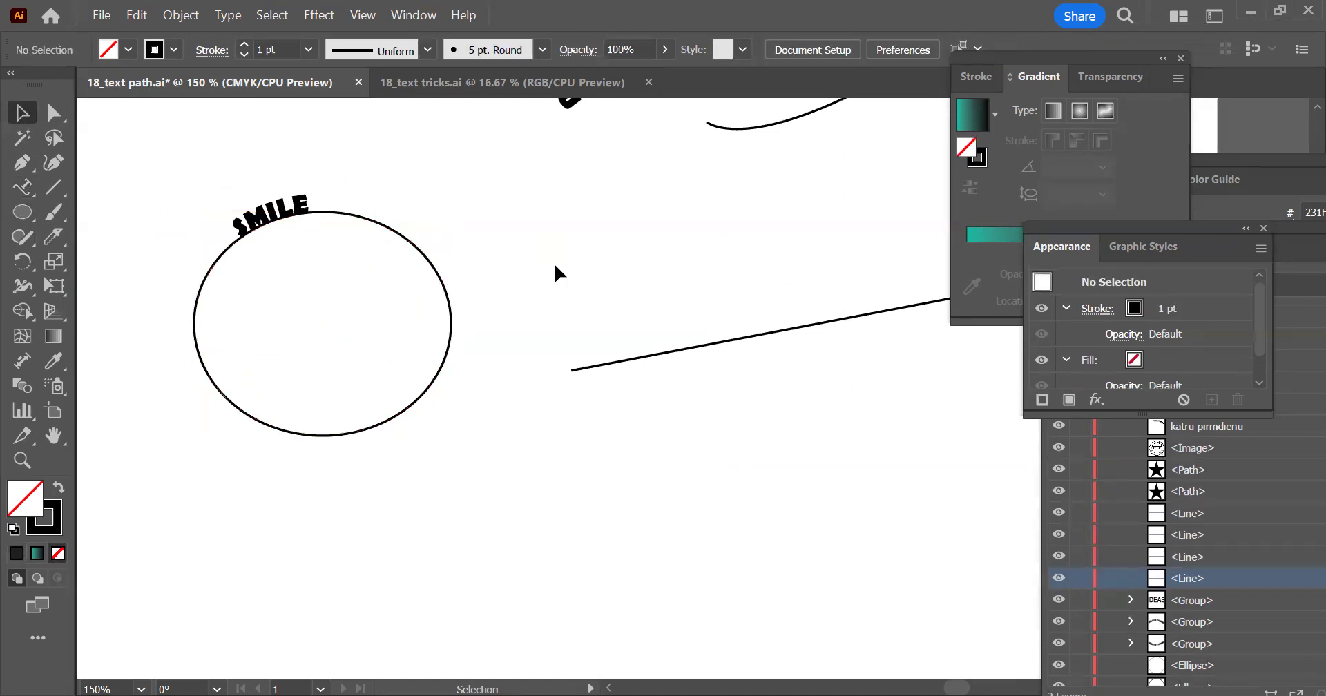
Move the KATRU PIRMDIENU text and its ellipse up, clear of the SMILE ellipse
{"action": "scroll", "coordinate": [372, 222], "scroll_direction": "up", "scroll_amount": 3}
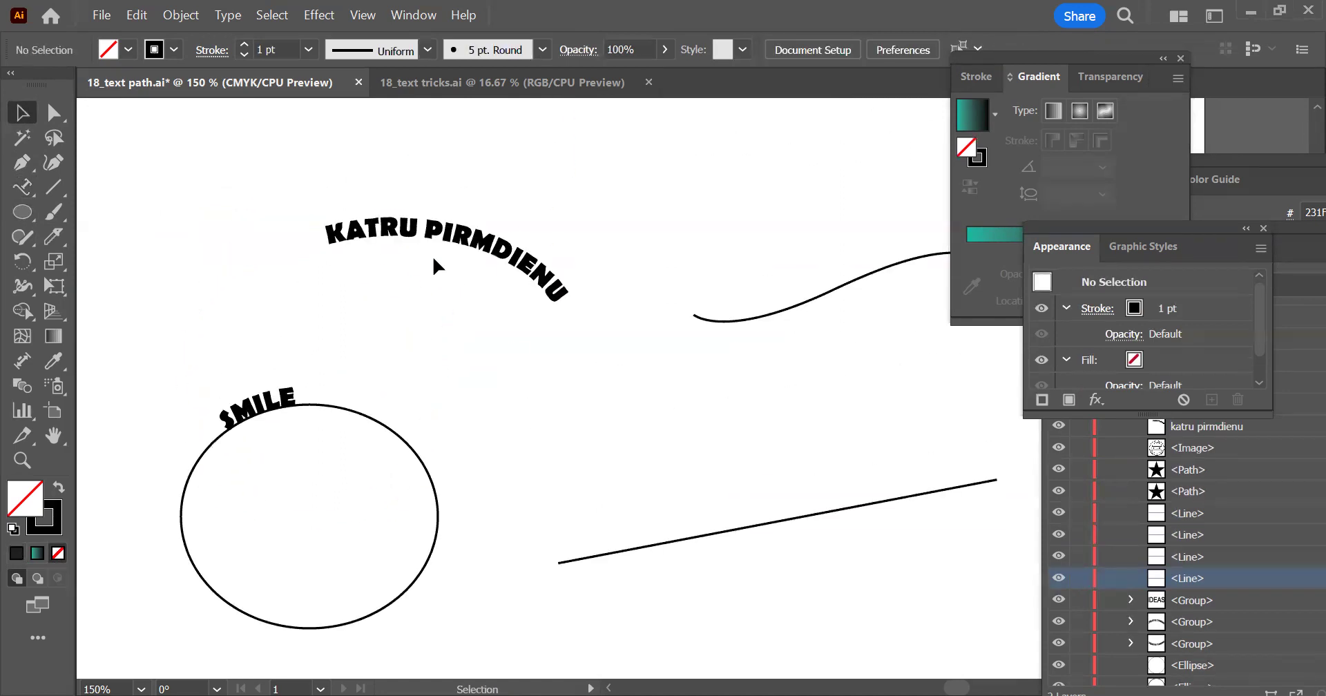
{"action": "left_click_drag", "start_coordinate": [453, 245], "coordinate": [367, 139]}
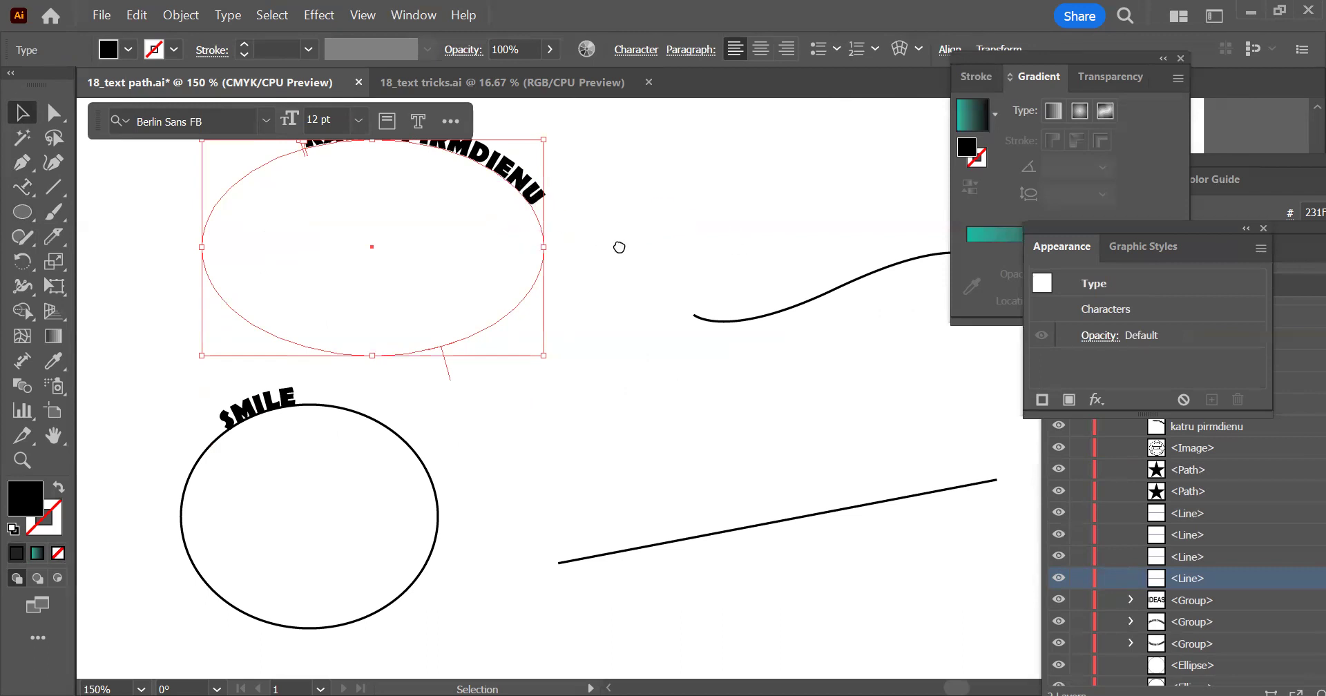
{"action": "left_click_drag", "start_coordinate": [619, 248], "coordinate": [565, 281]}
Place the text "JURMALA WAVES SUMMER" along the wavy path with the Type on a Path tool, spelled without the macron
{"action": "left_click", "coordinate": [22, 187]}
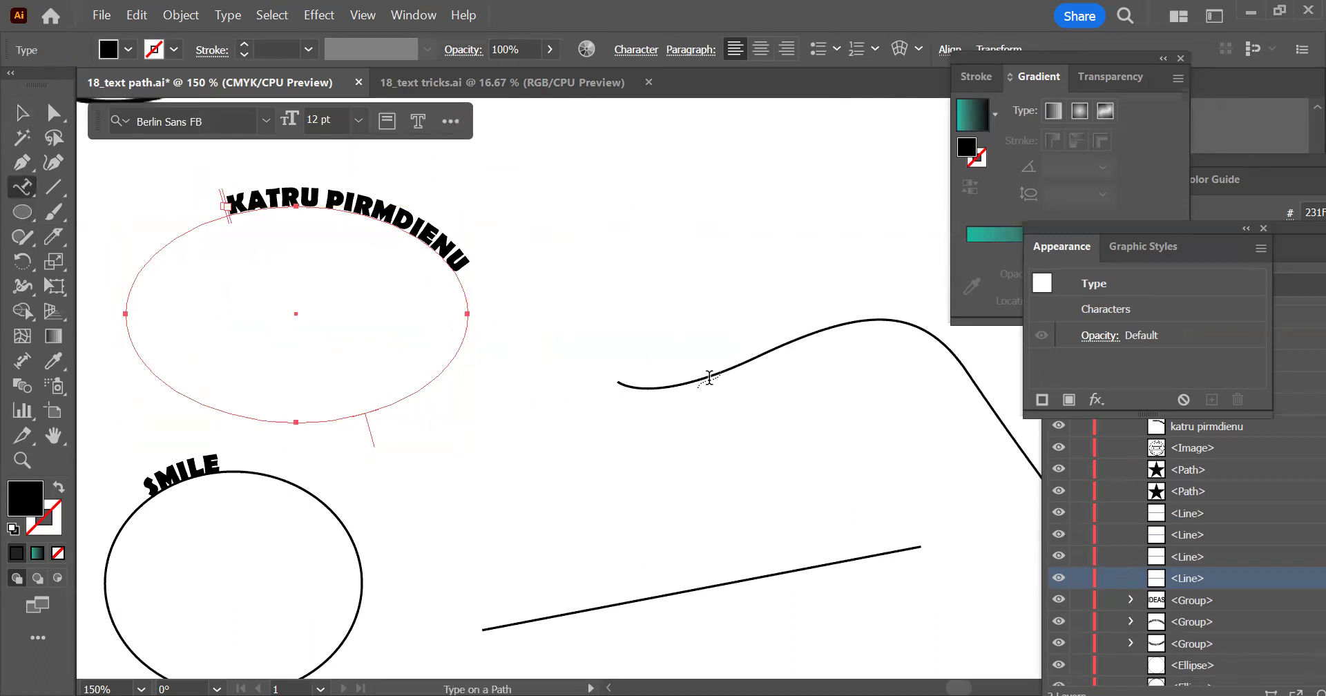
{"action": "left_click", "coordinate": [674, 384]}
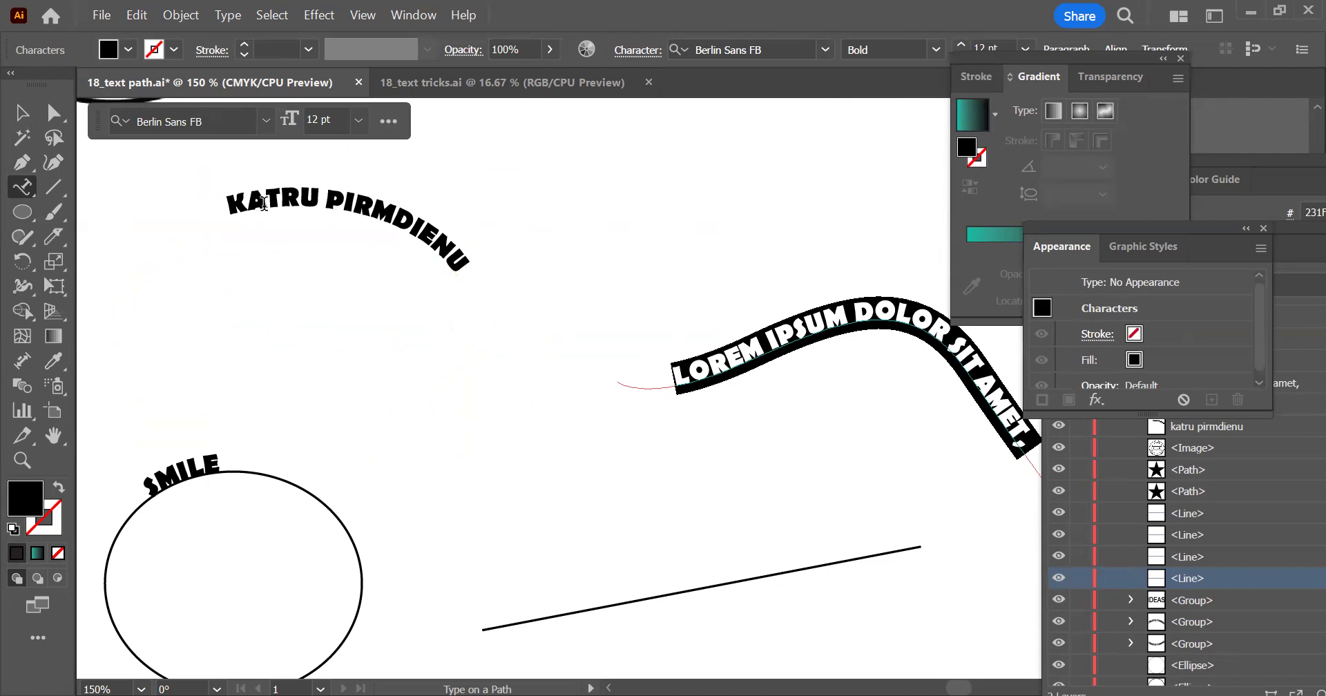
{"action": "type", "text": "JR"}
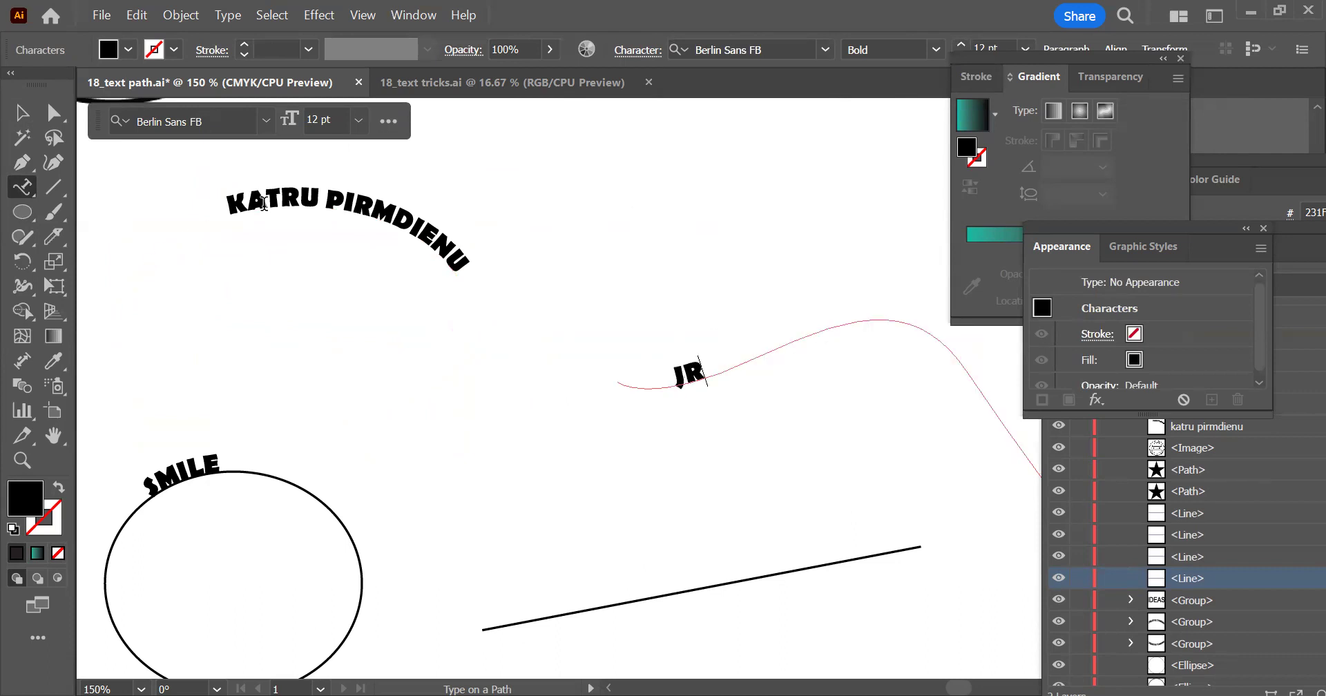
{"action": "key", "text": "BackSpace"}
{"action": "type", "text": "ŪRMA"}
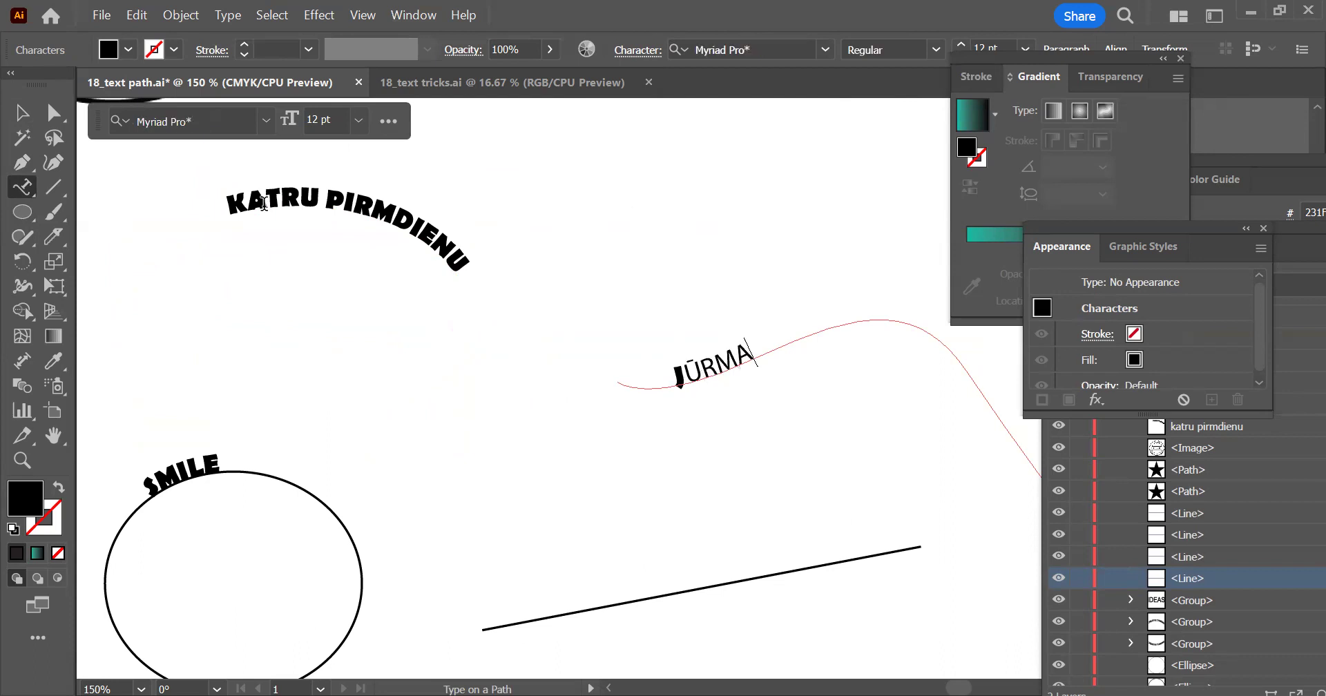
{"action": "key", "text": "BackSpace"}
{"action": "key", "text": "BackSpace"}
{"action": "key", "text": "BackSpace"}
{"action": "key", "text": "BackSpace"}
{"action": "key", "text": "BackSpace"}
{"action": "type", "text": "JURMALA"}
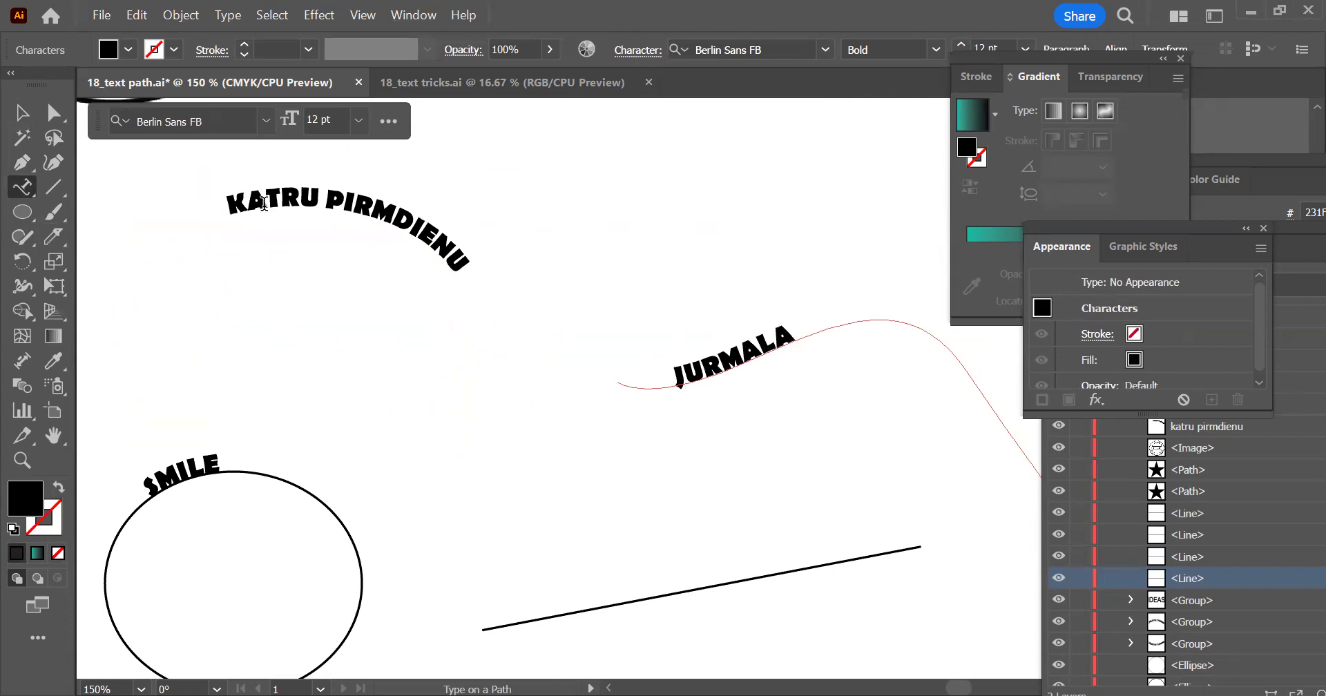
{"action": "type", "text": " WAV"}
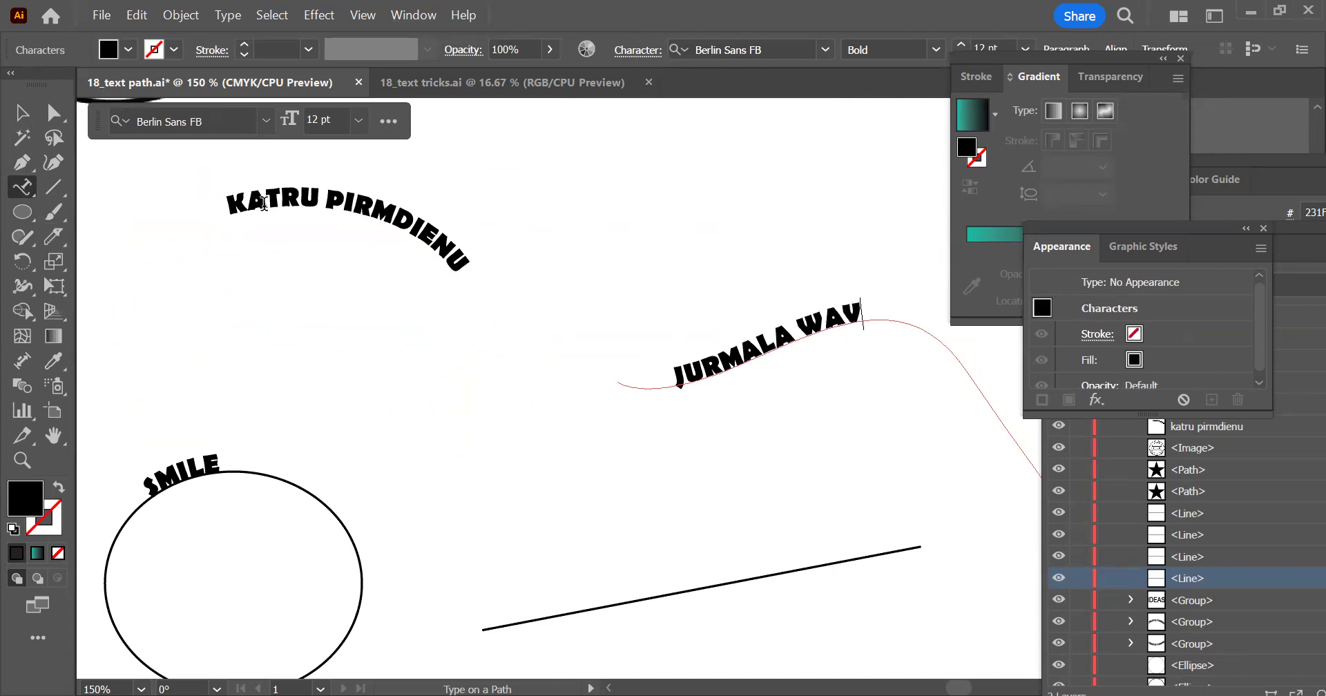
{"action": "type", "text": "ES SUMMER"}
{"action": "left_click", "coordinate": [22, 111]}
{"action": "left_click", "coordinate": [757, 372]}
Place placeholder text along the sloping straight line with the Type on a Path tool
{"action": "left_click_drag", "start_coordinate": [795, 283], "coordinate": [803, 182]}
{"action": "left_click_drag", "start_coordinate": [718, 359], "coordinate": [678, 203]}
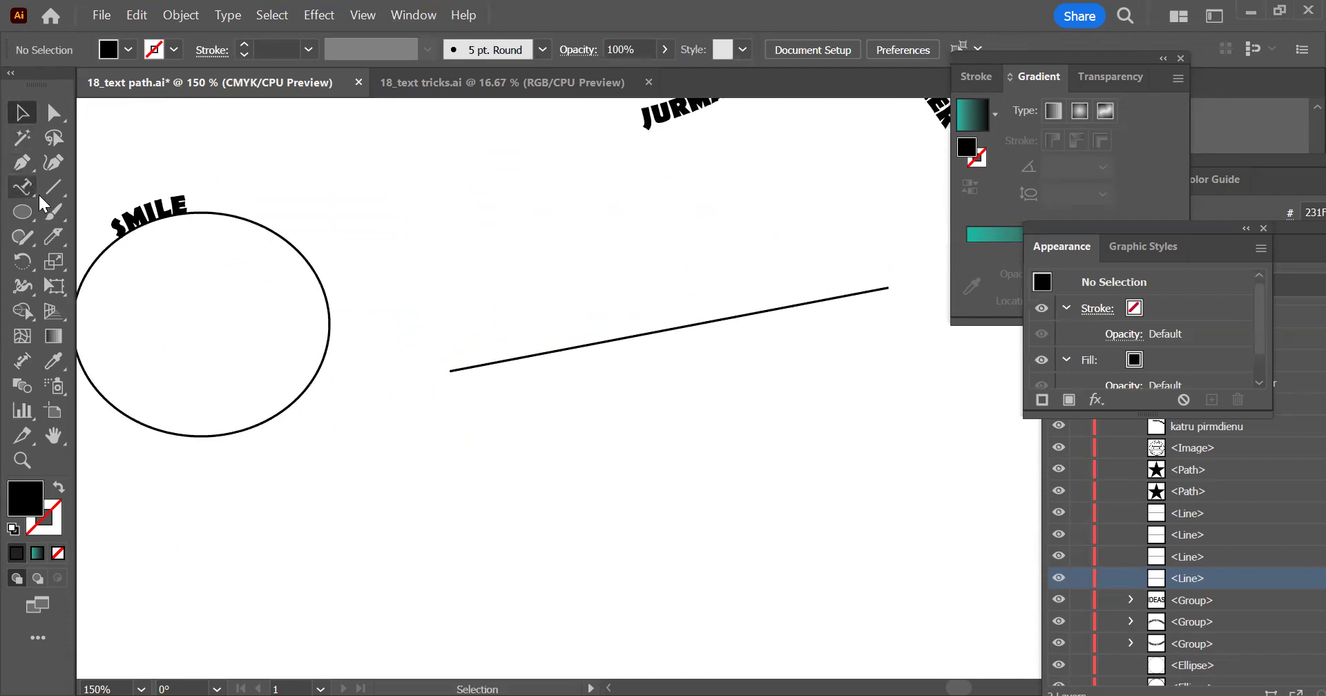
{"action": "left_click", "coordinate": [21, 186]}
{"action": "left_click", "coordinate": [457, 369]}
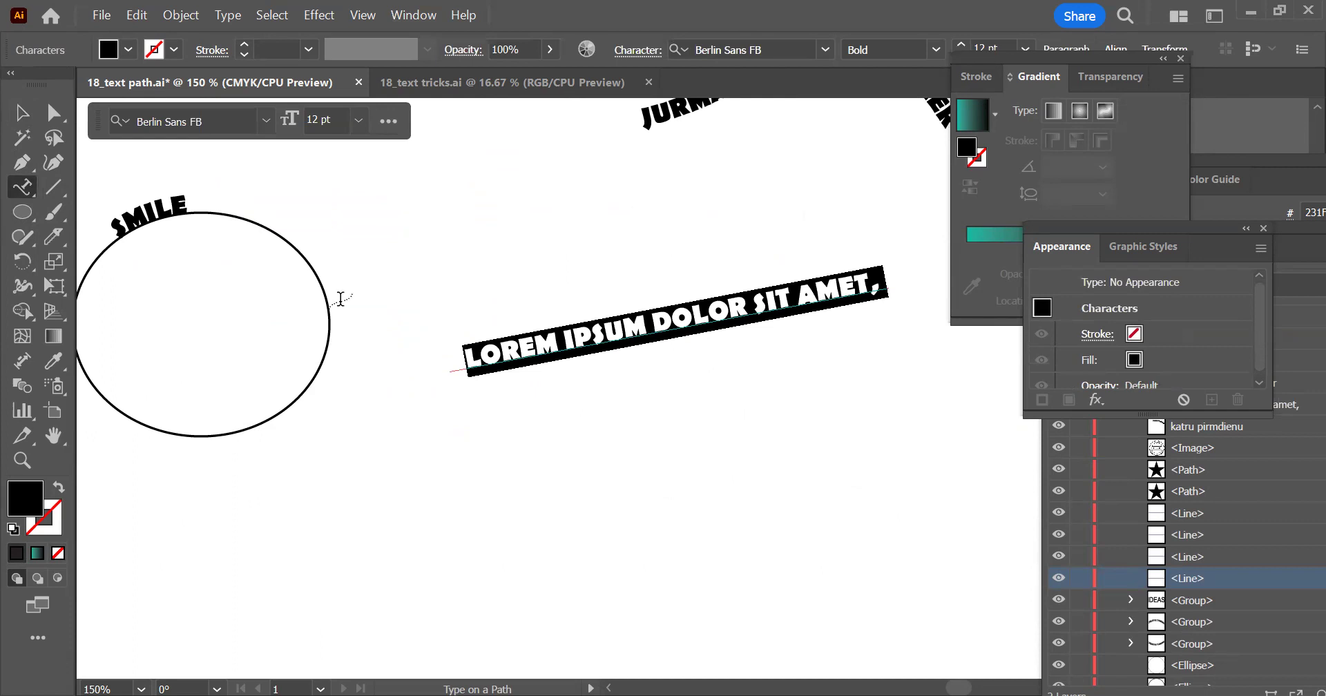
{"action": "left_click", "coordinate": [21, 112]}
{"action": "left_click", "coordinate": [781, 458]}
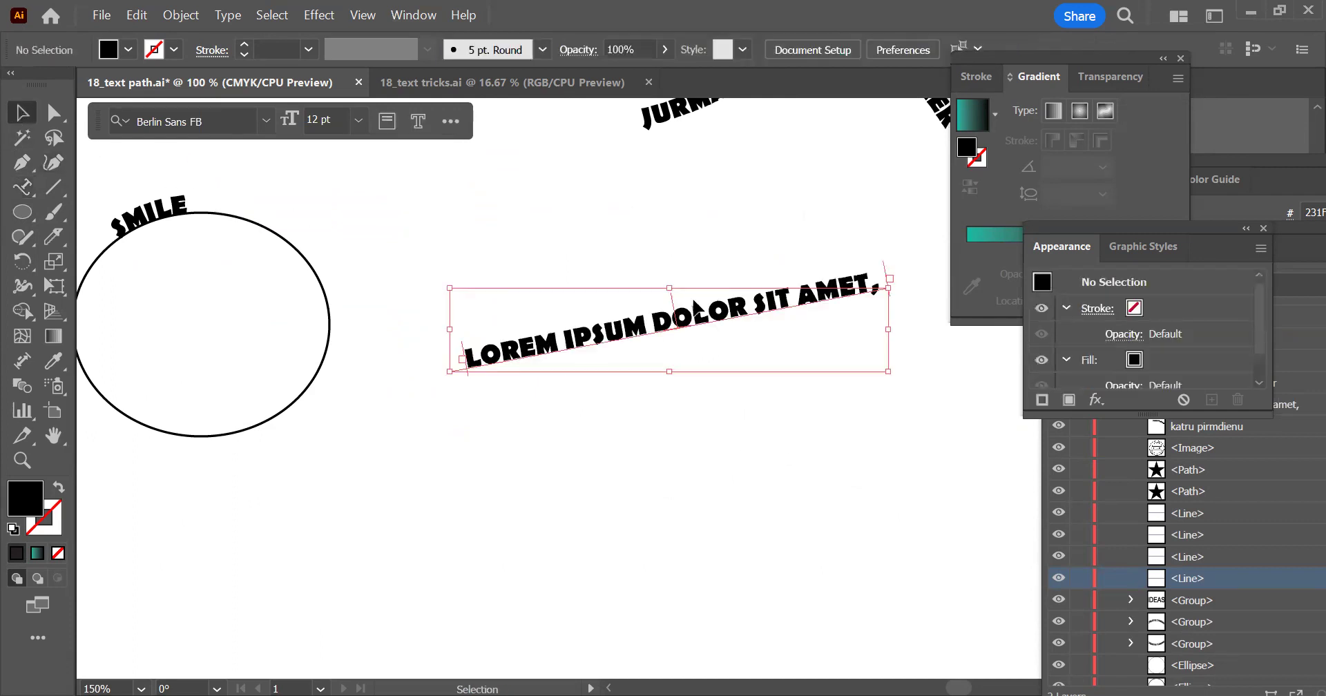
Edit the KATRU PIRMDIENU path text so that its second word reads "OTRDIENU"
{"action": "scroll", "coordinate": [781, 459], "scroll_direction": "down", "scroll_amount": 1}
{"action": "left_click_drag", "start_coordinate": [452, 285], "coordinate": [518, 330]}
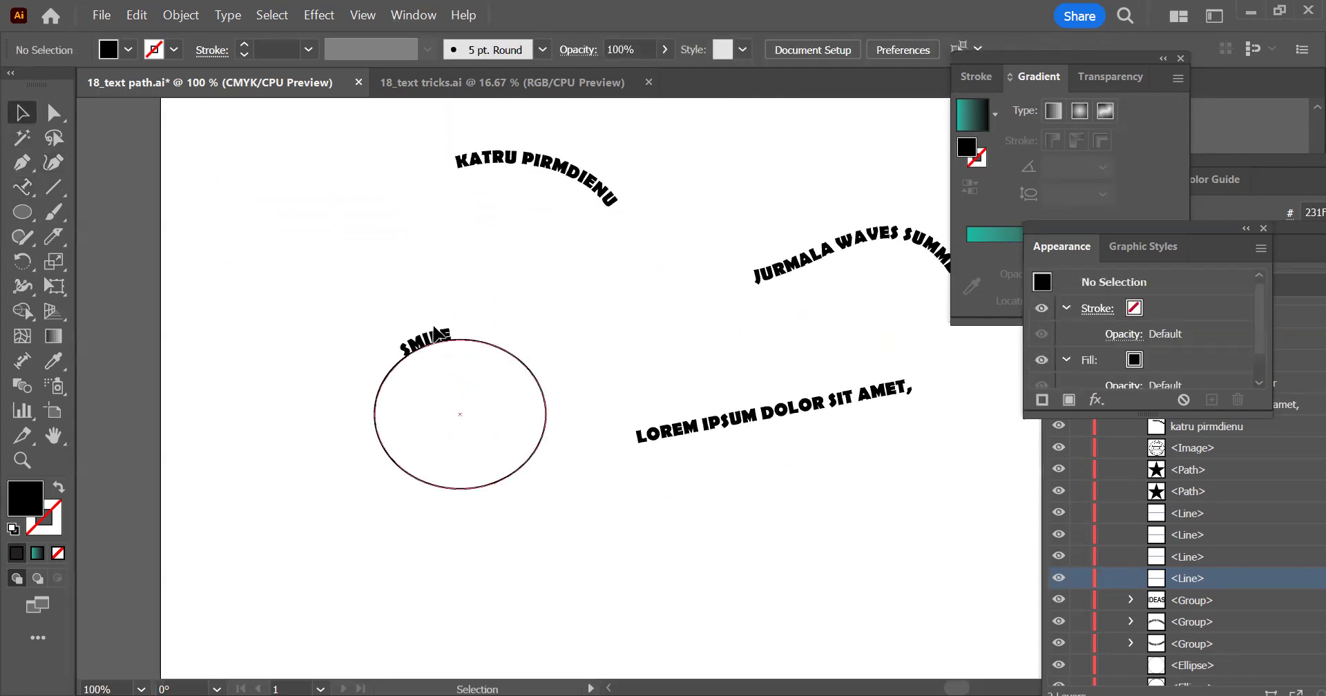
{"action": "double_click", "coordinate": [583, 201]}
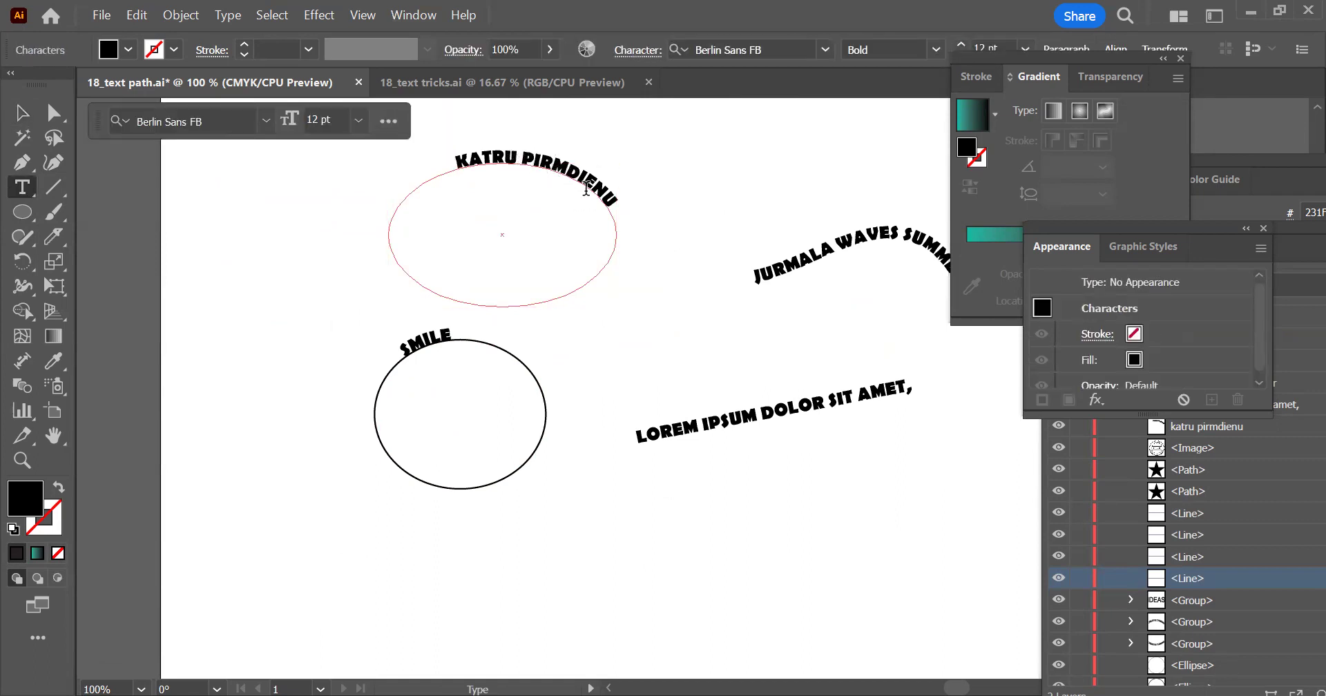
{"action": "key", "text": "BackSpace"}
{"action": "key", "text": "BackSpace"}
{"action": "key", "text": "BackSpace"}
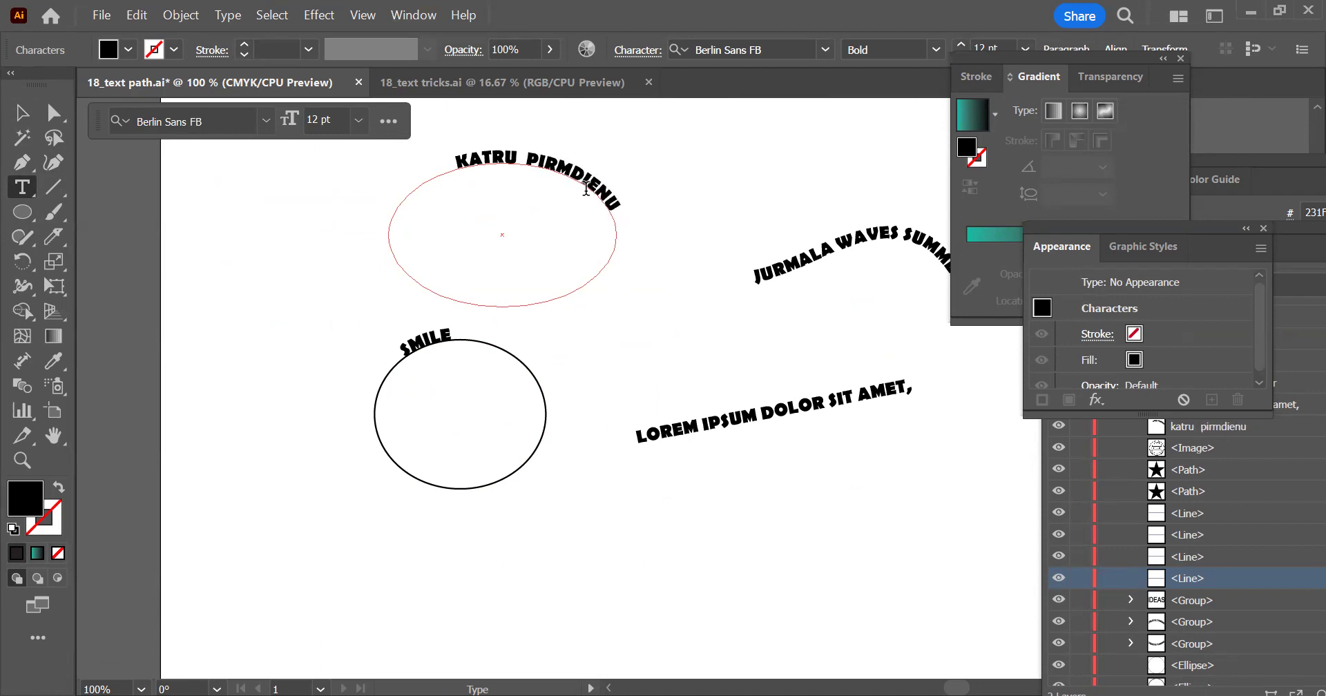
{"action": "scroll", "coordinate": [586, 188], "scroll_direction": "up", "scroll_amount": 1}
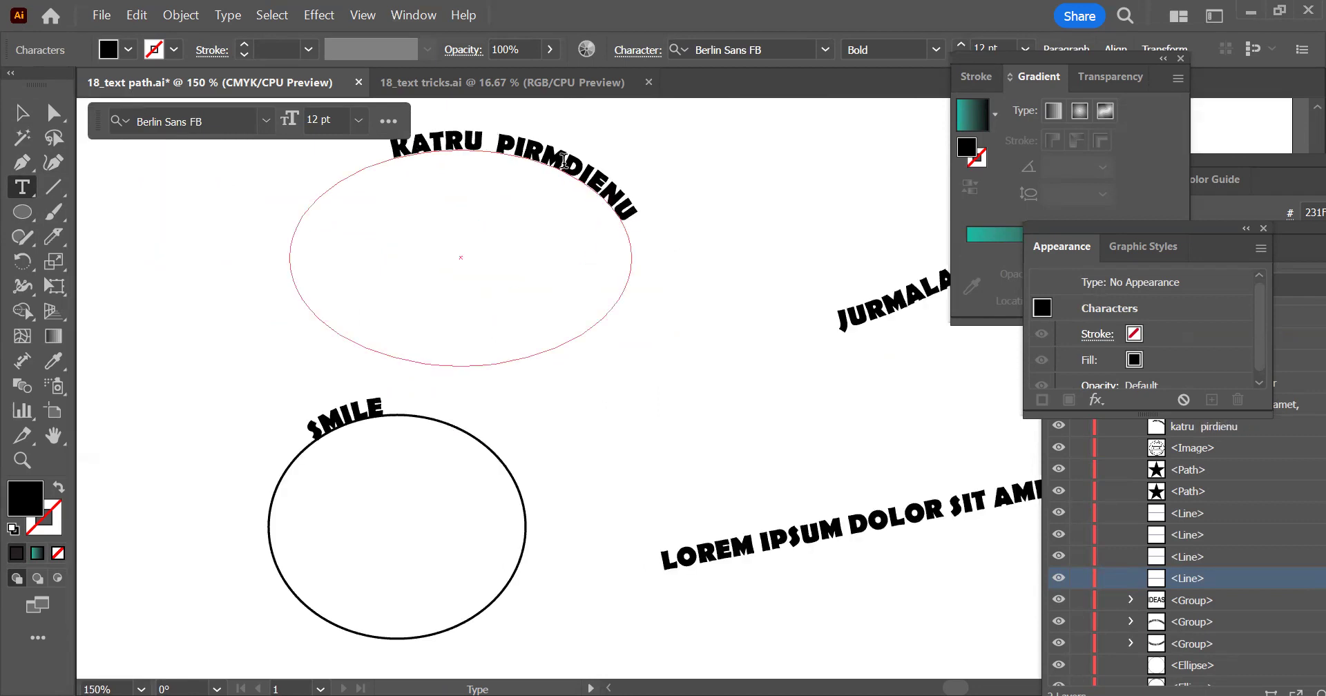
{"action": "key", "text": "BackSpace"}
{"action": "key", "text": "BackSpace"}
{"action": "key", "text": "BackSpace"}
{"action": "key", "text": "BackSpace"}
{"action": "type", "text": "OTR"}
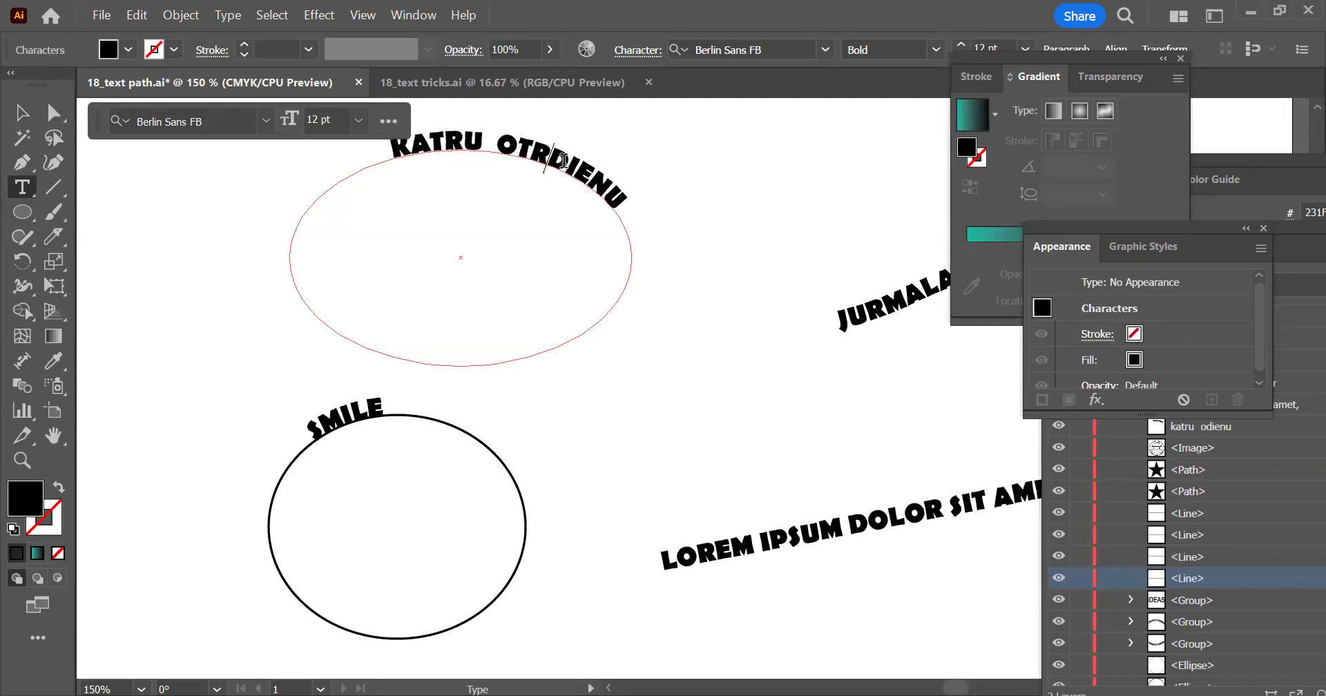
{"action": "key", "text": "Escape"}
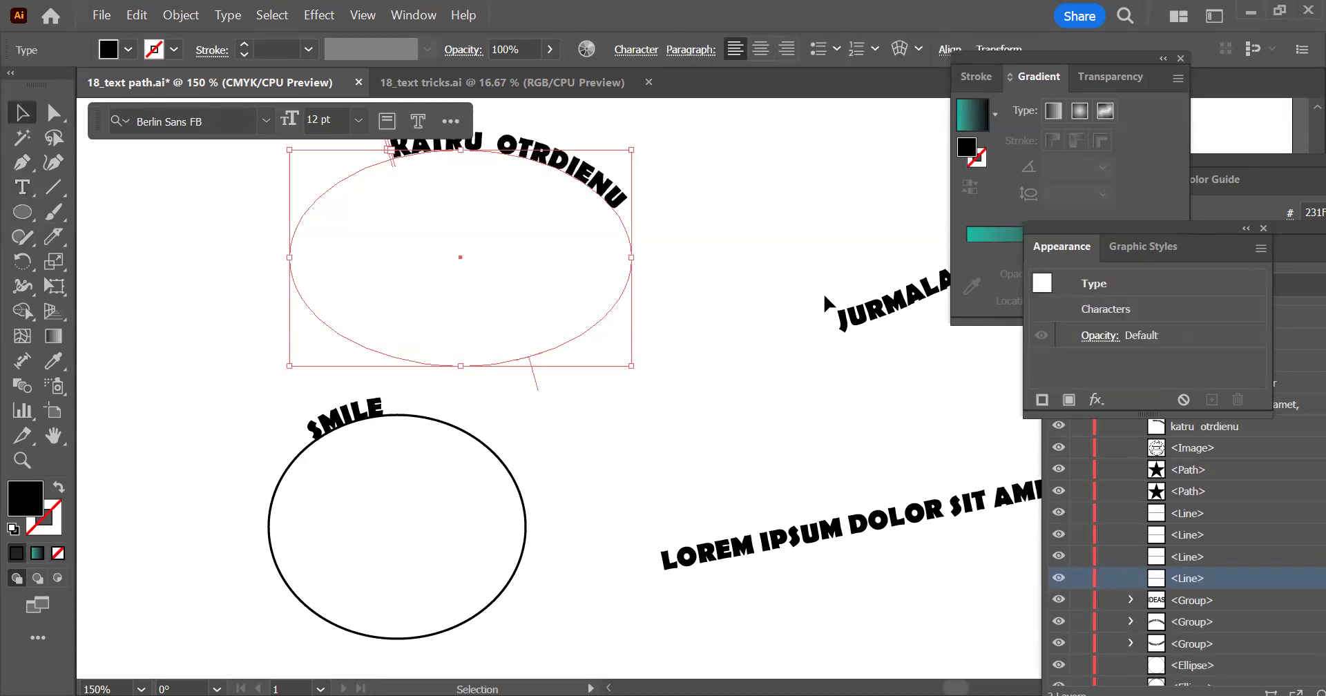
{"action": "left_click", "coordinate": [590, 272]}
Slide the SMILE text's start bracket to the ellipse's leftmost point and its end bracket to the rightmost point
{"action": "scroll", "coordinate": [590, 272], "scroll_direction": "down", "scroll_amount": 1}
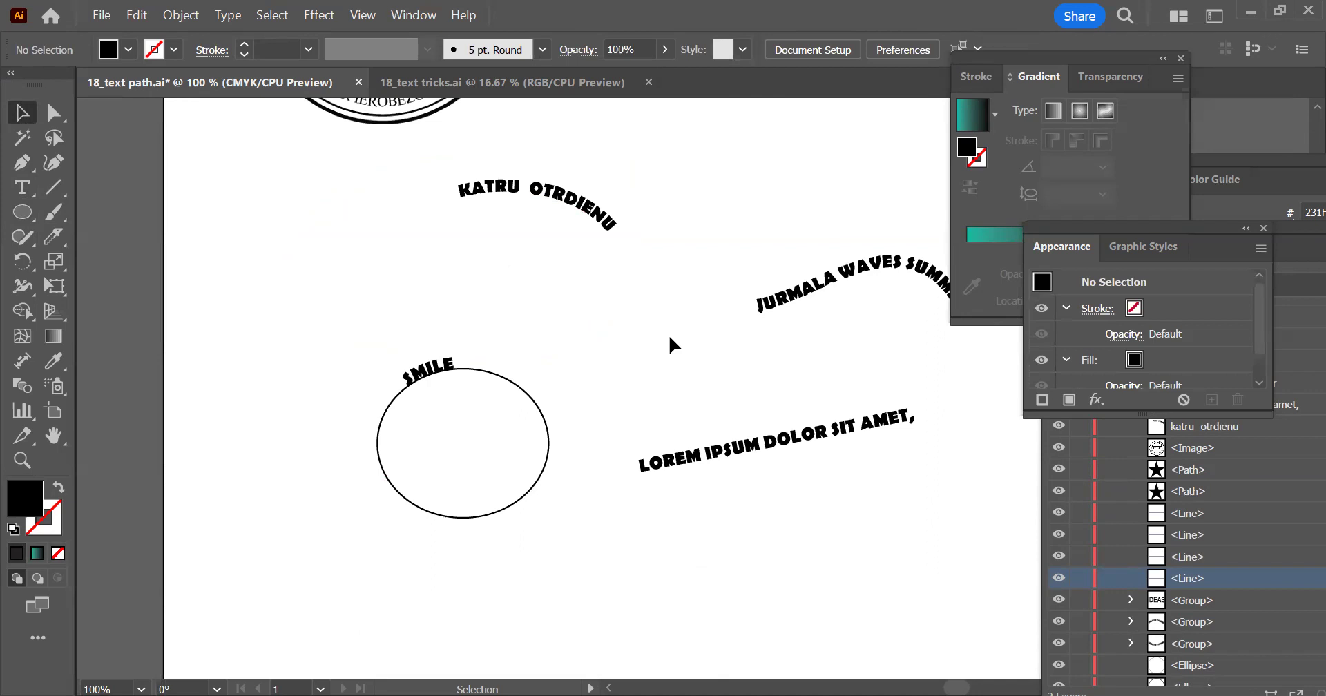
{"action": "left_click", "coordinate": [489, 185]}
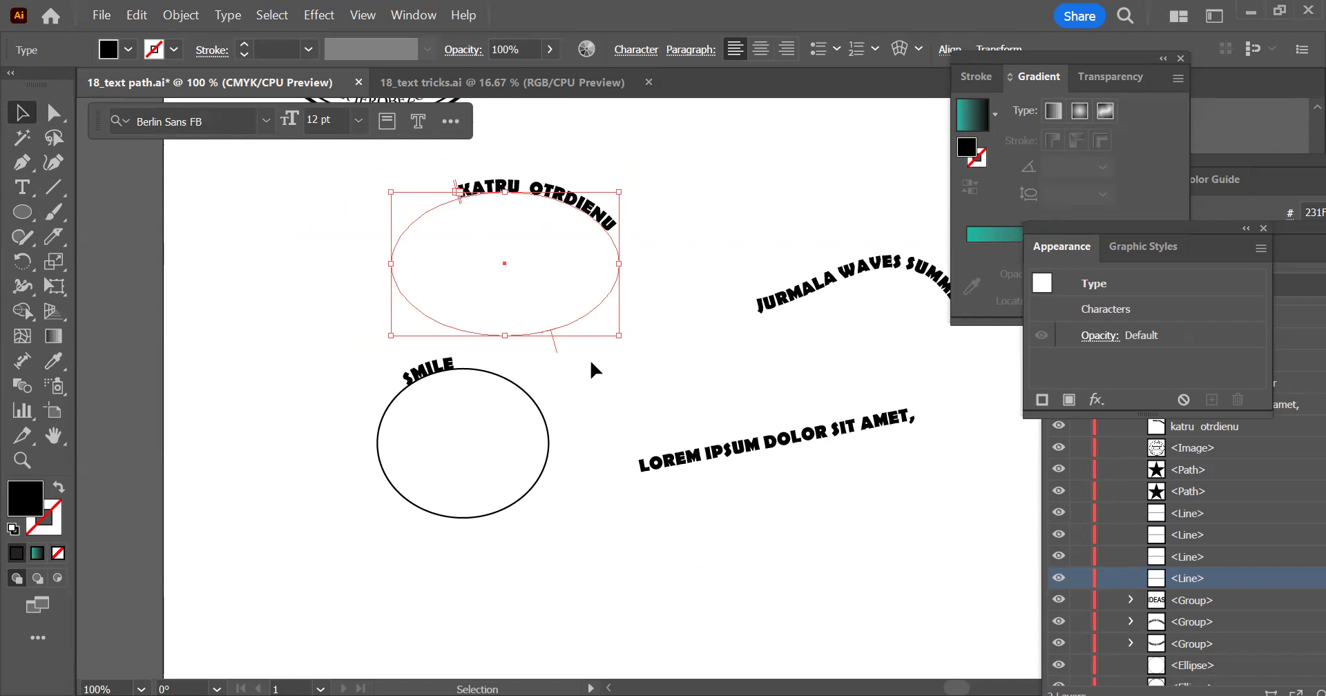
{"action": "left_click", "coordinate": [435, 369]}
{"action": "scroll", "coordinate": [533, 223], "scroll_direction": "down", "scroll_amount": 1}
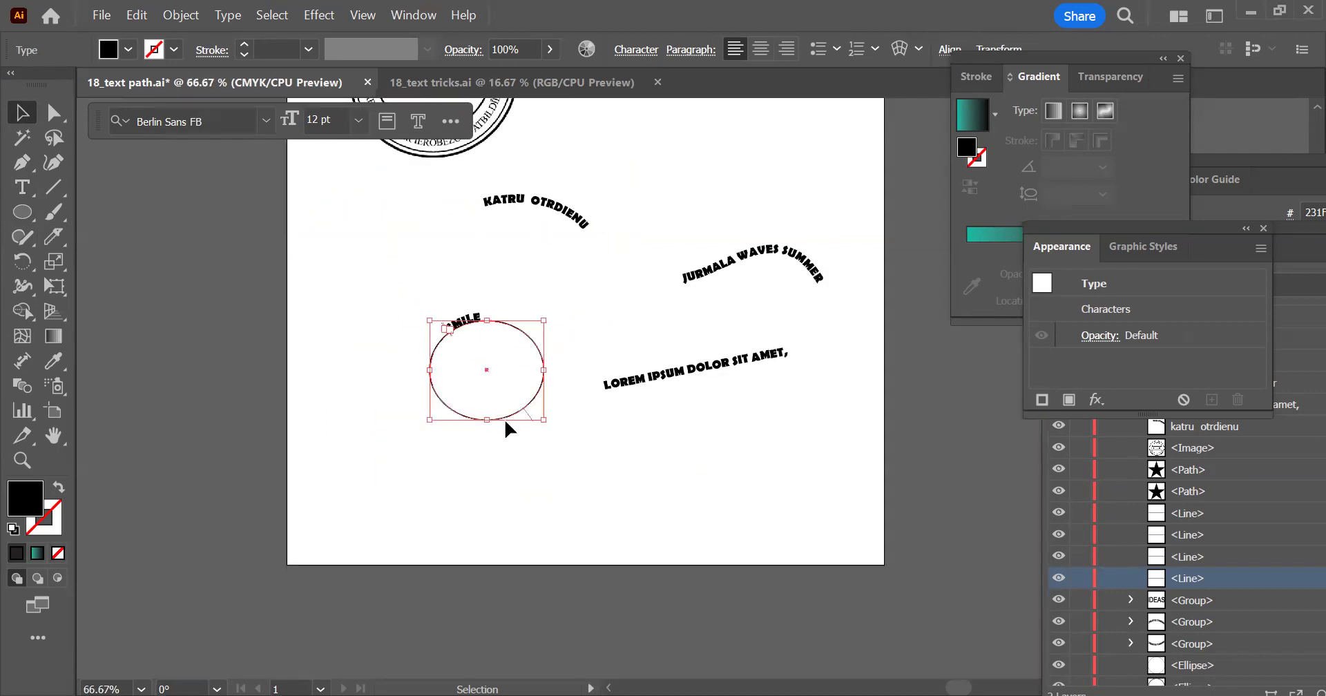
{"action": "scroll", "coordinate": [504, 418], "scroll_direction": "up", "scroll_amount": 1}
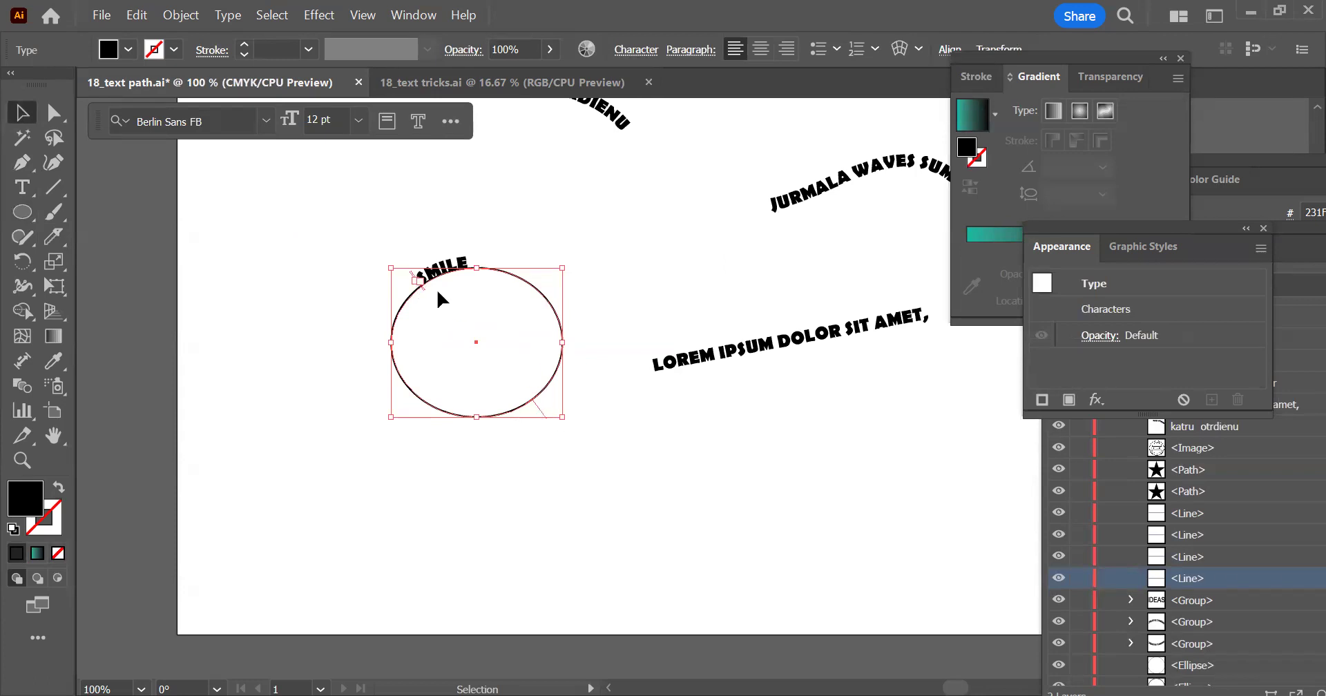
{"action": "left_click_drag", "start_coordinate": [421, 290], "coordinate": [551, 352]}
{"action": "left_click_drag", "start_coordinate": [492, 262], "coordinate": [311, 338]}
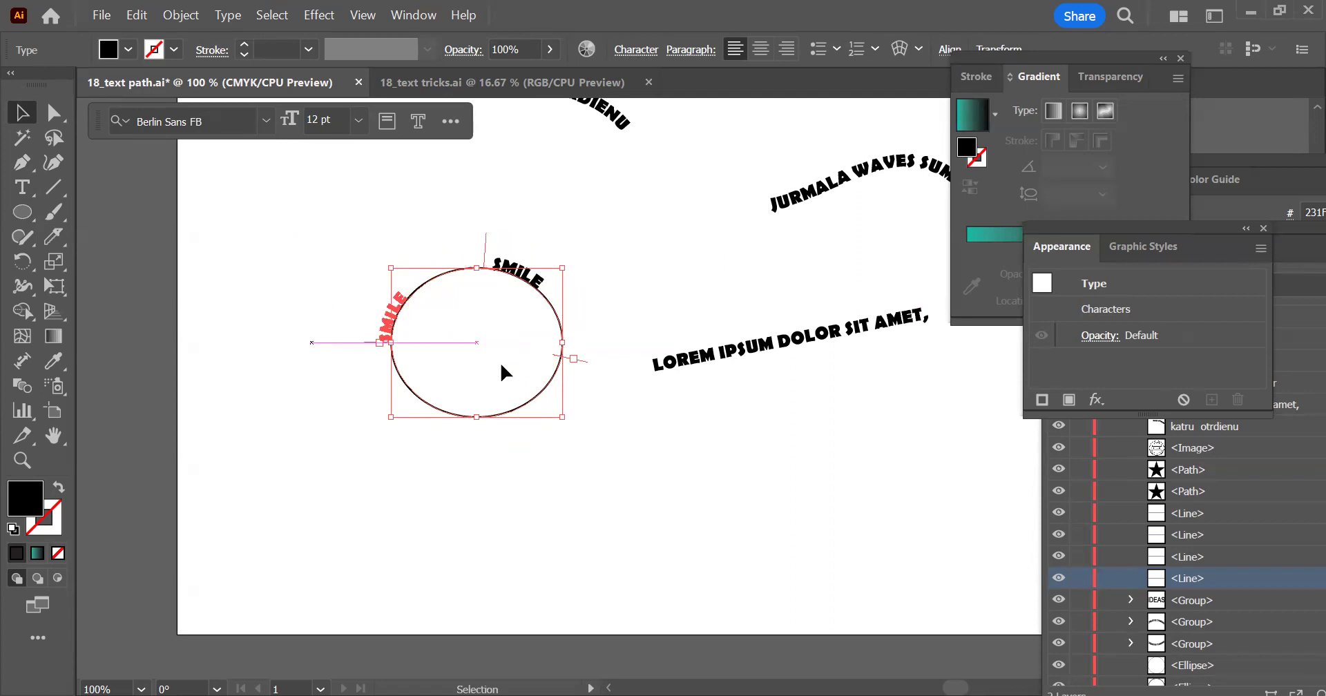
{"action": "left_click_drag", "start_coordinate": [580, 361], "coordinate": [581, 343]}
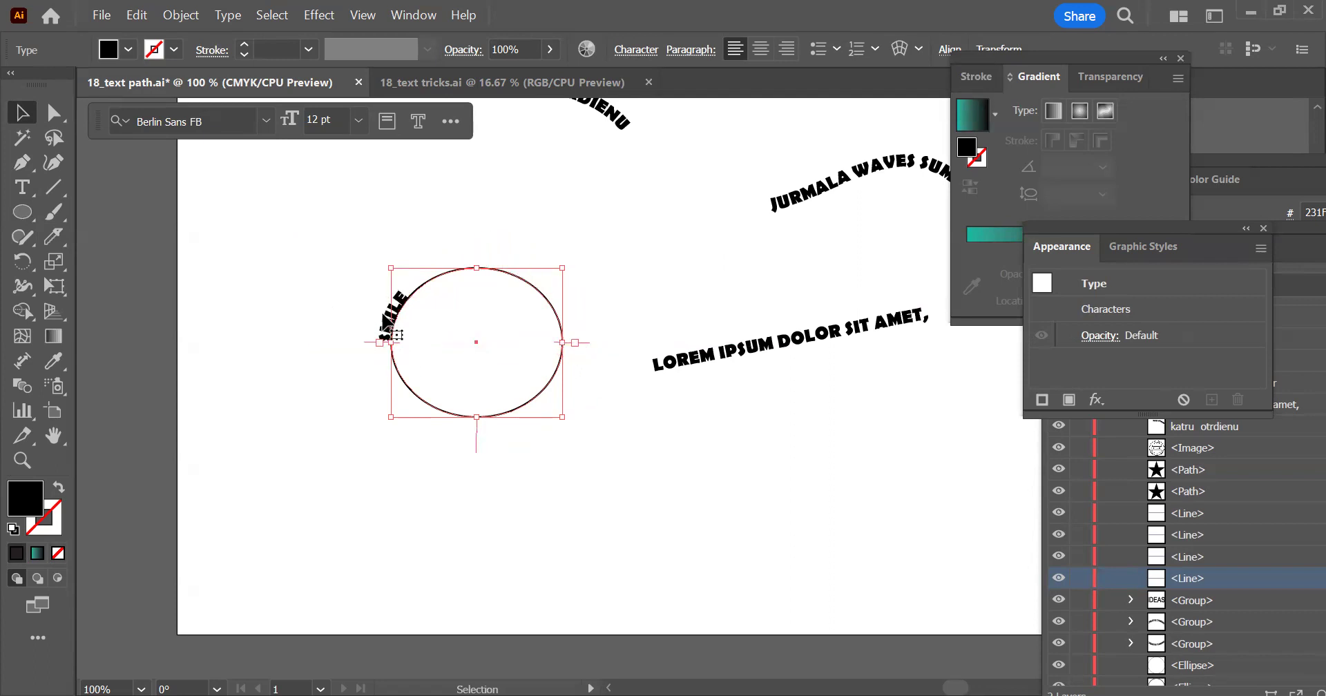
Slide the JURMALA WAVES SUMMER text forward along its wavy path so it runs over the crest and down the slope
{"action": "left_click", "coordinate": [816, 196]}
{"action": "left_click_drag", "start_coordinate": [814, 196], "coordinate": [477, 257]}
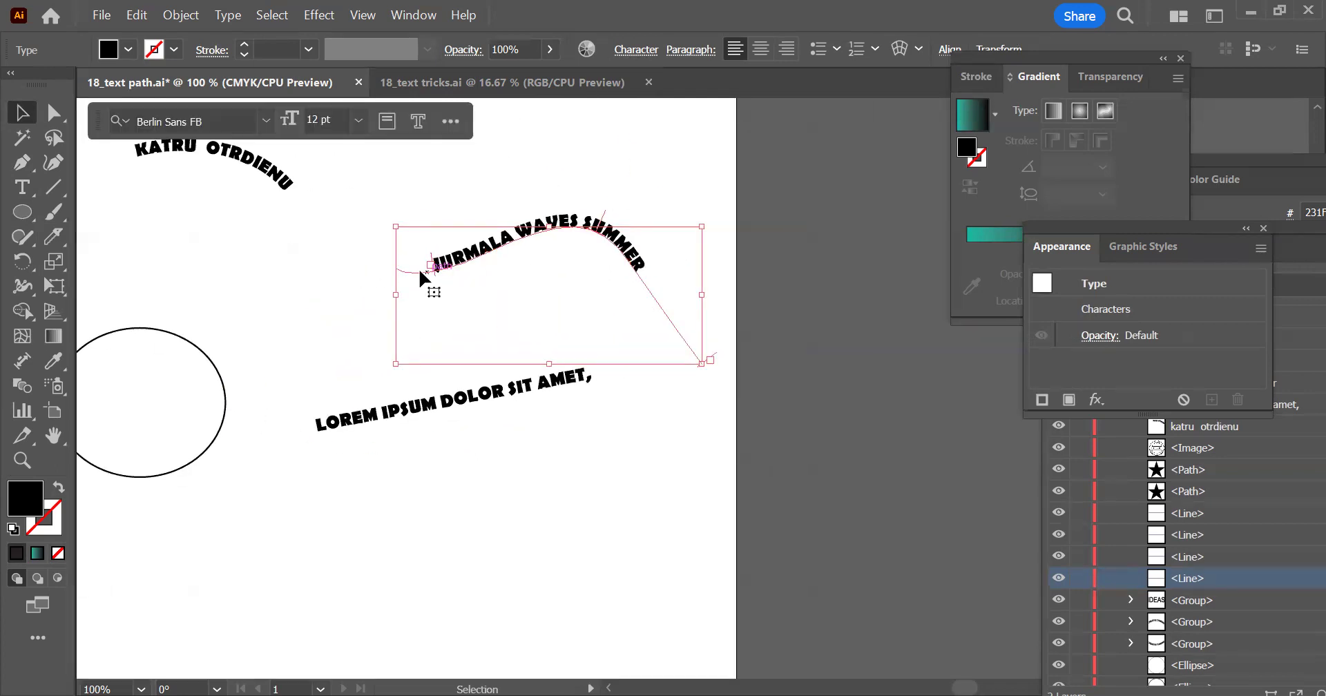
{"action": "key", "text": "t"}
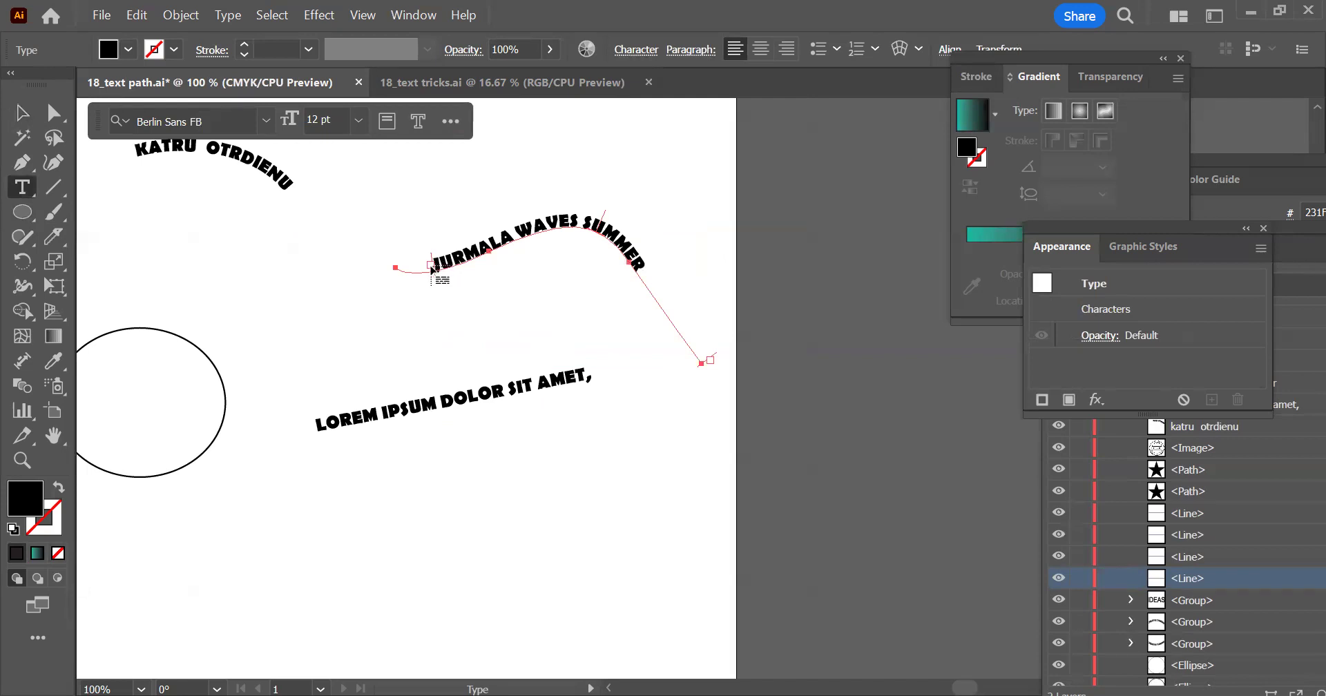
{"action": "left_click", "coordinate": [22, 112]}
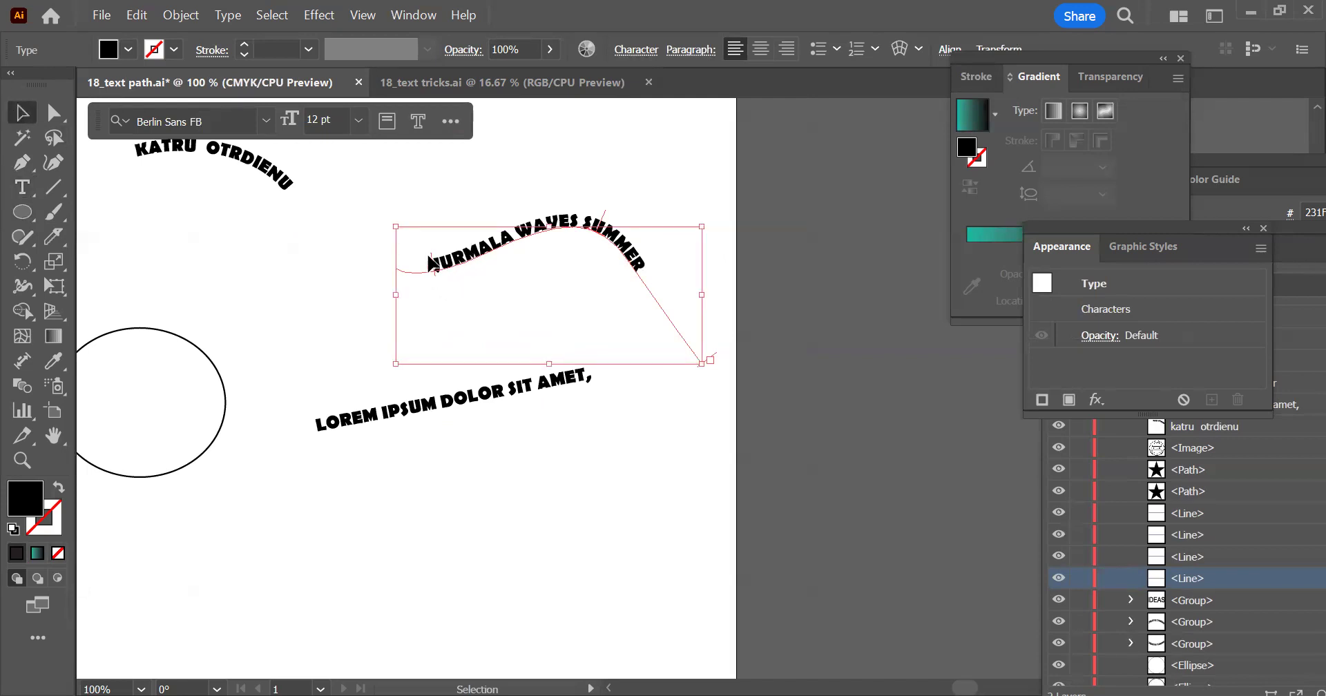
{"action": "left_click_drag", "start_coordinate": [431, 263], "coordinate": [512, 277]}
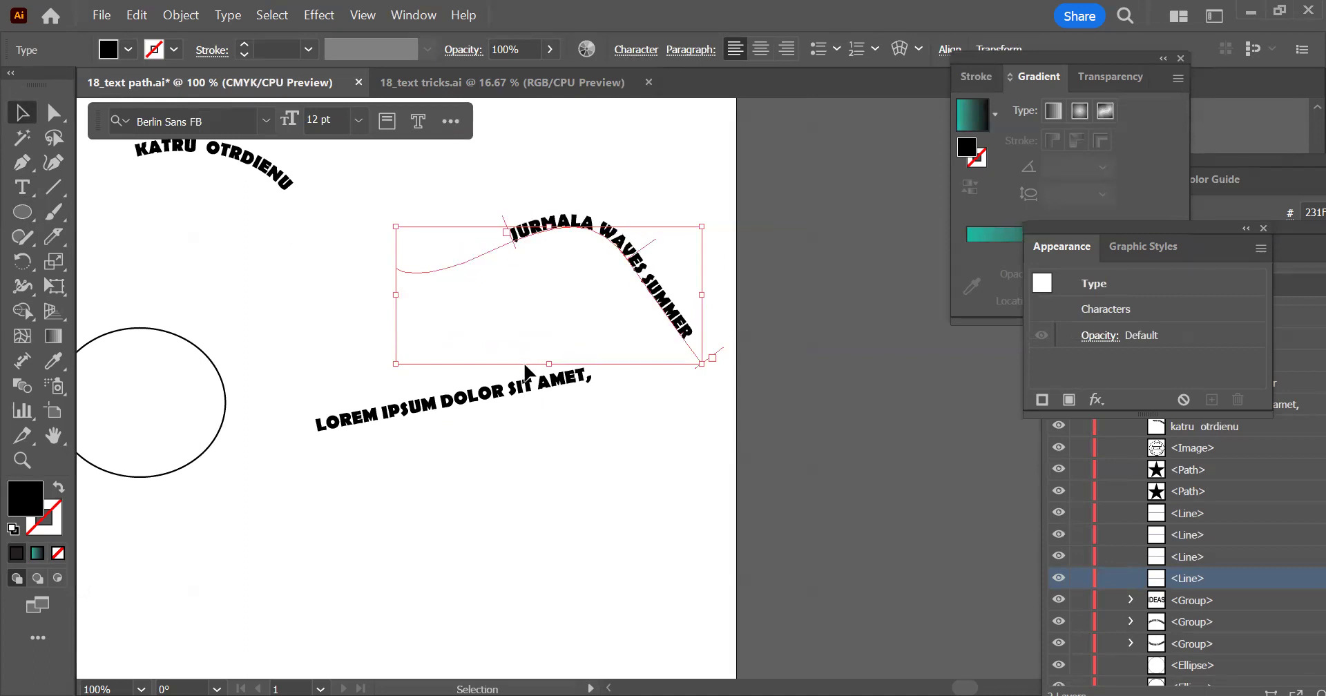
{"action": "left_click_drag", "start_coordinate": [505, 221], "coordinate": [507, 283]}
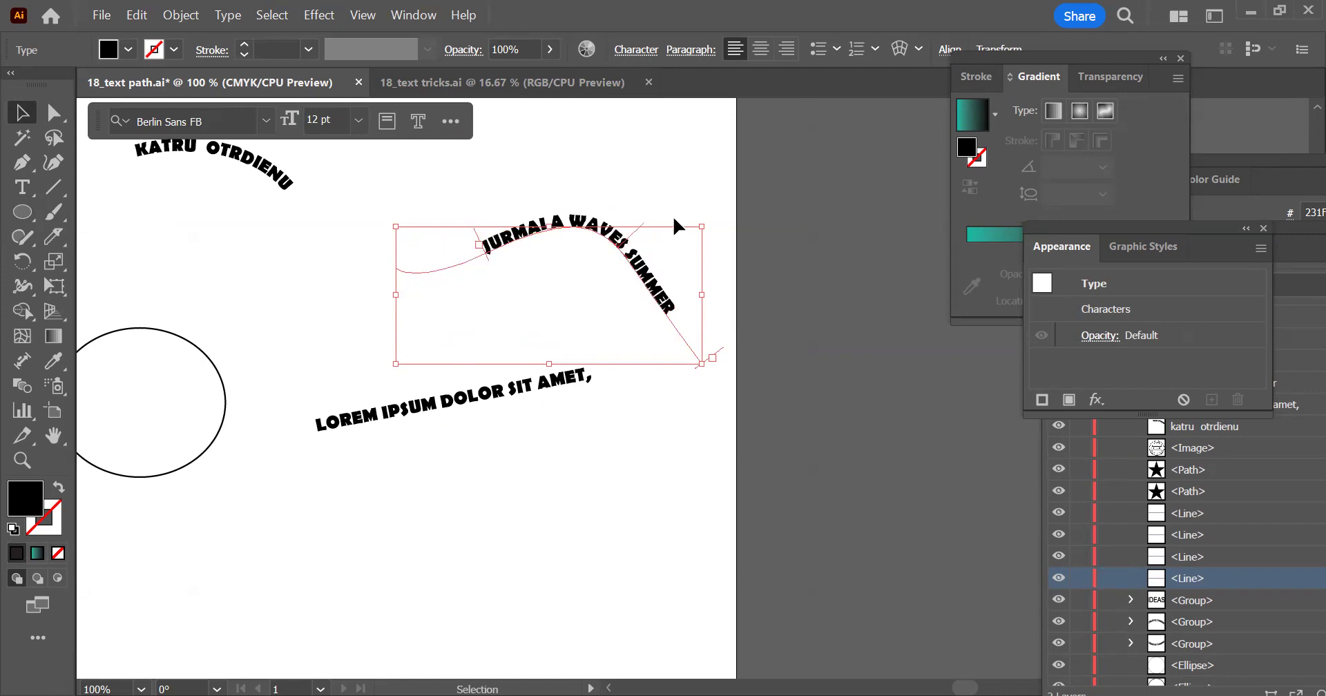
Center-align the SMILE text between its brackets so it sits at the top of its ellipse
{"action": "scroll", "coordinate": [705, 197], "scroll_direction": "down", "scroll_amount": 1}
{"action": "left_click_drag", "start_coordinate": [287, 295], "coordinate": [313, 279]}
{"action": "left_click", "coordinate": [303, 295]}
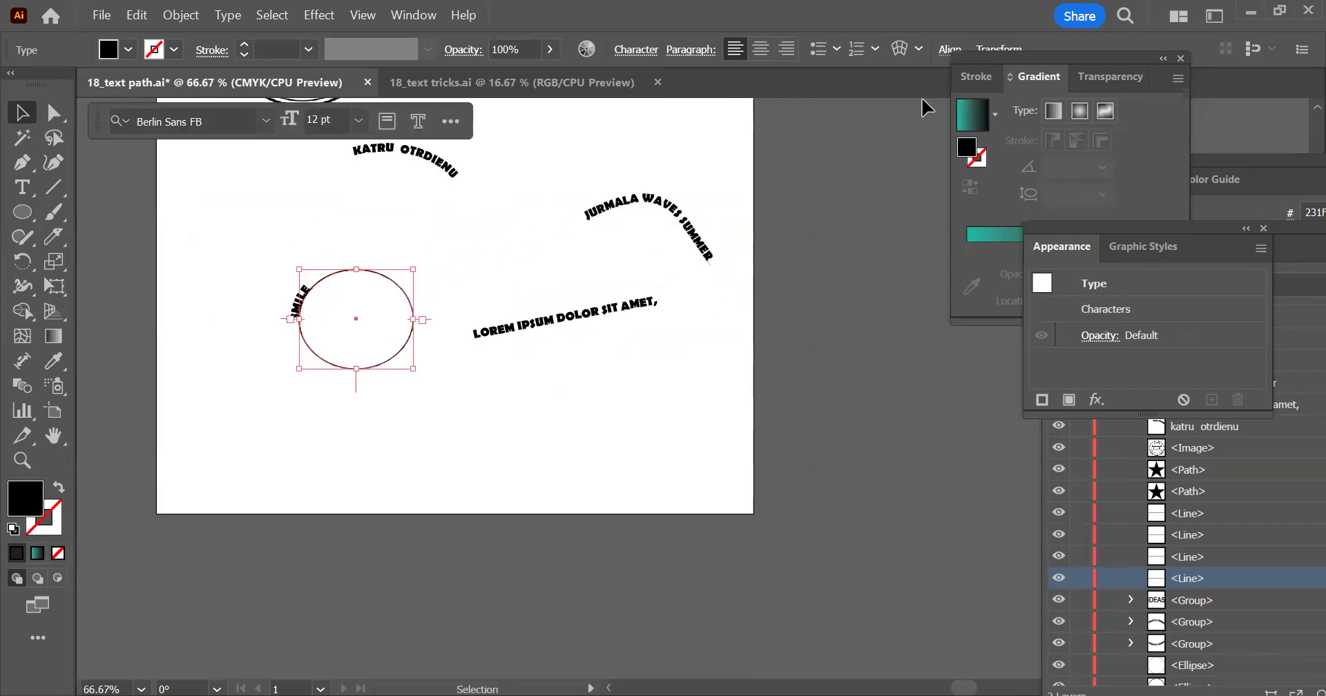
{"action": "left_click", "coordinate": [766, 50]}
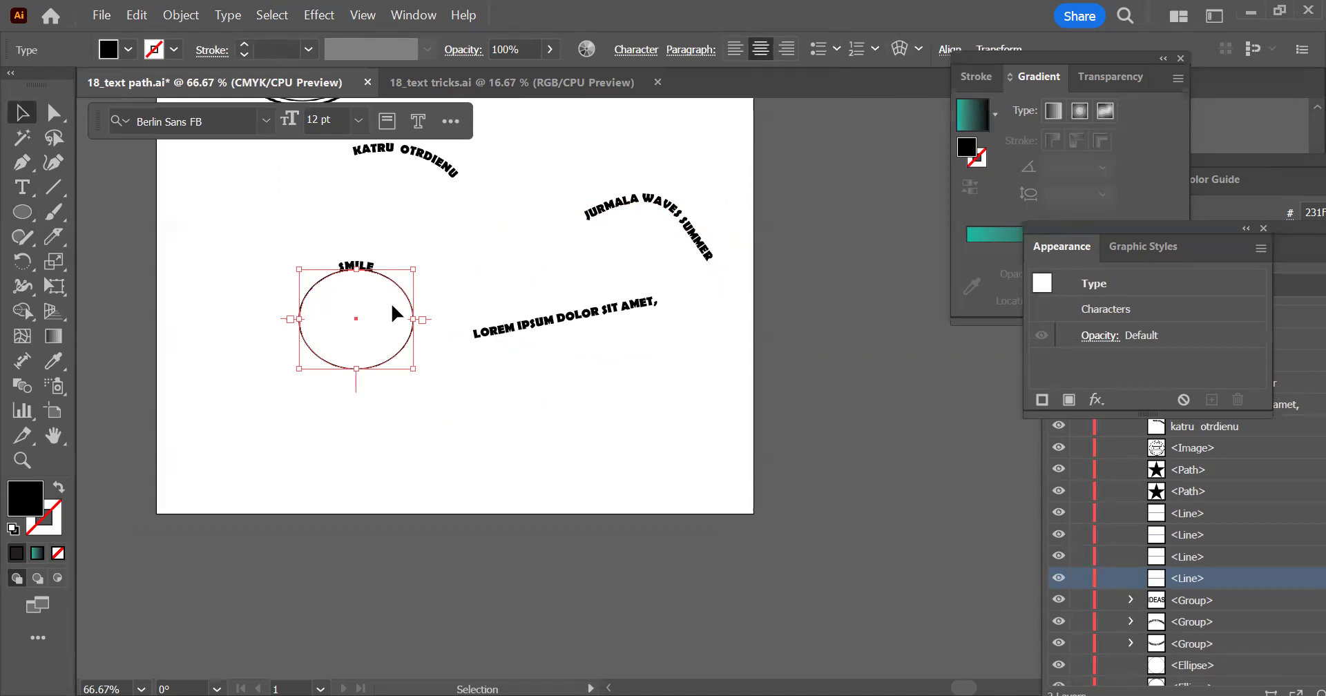
{"action": "scroll", "coordinate": [335, 287], "scroll_direction": "up", "scroll_amount": 1}
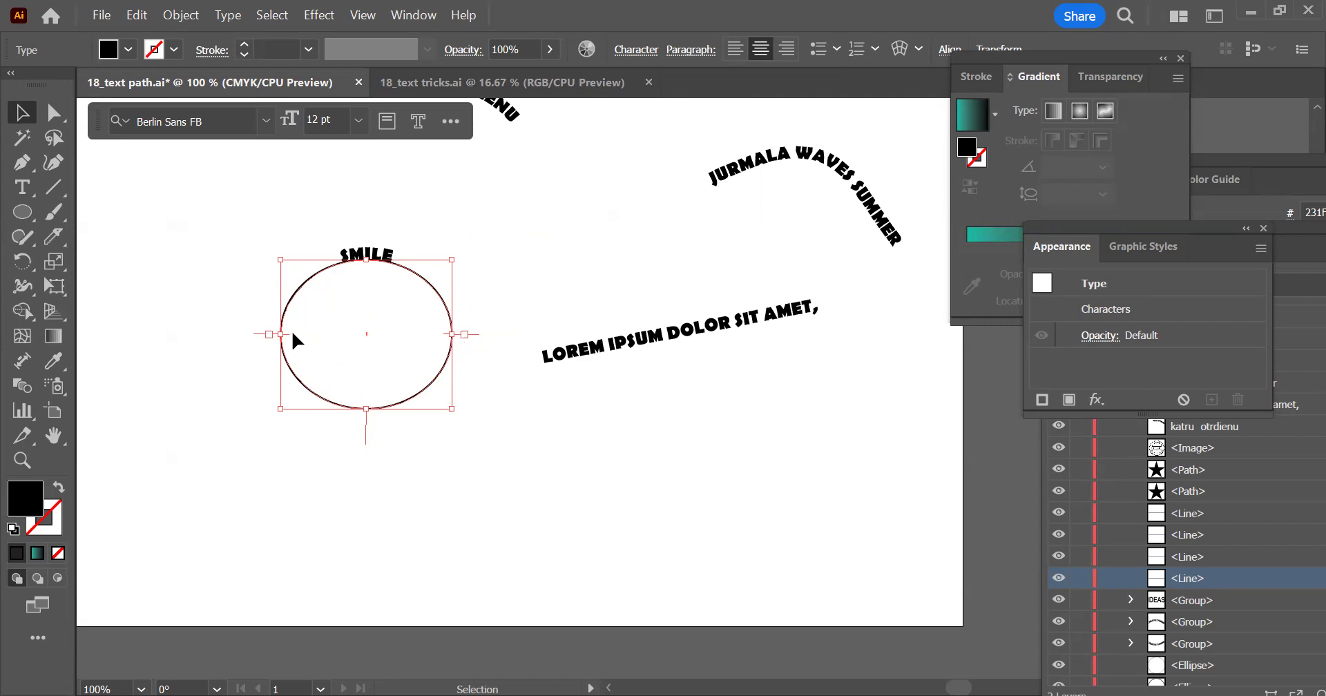
Place the KATRU OTRDIENU text's start and end brackets symmetrically on the ellipse's upper-left and upper-right curves, with the middle bracket at the topmost point
{"action": "scroll", "coordinate": [502, 276], "scroll_direction": "up", "scroll_amount": 5}
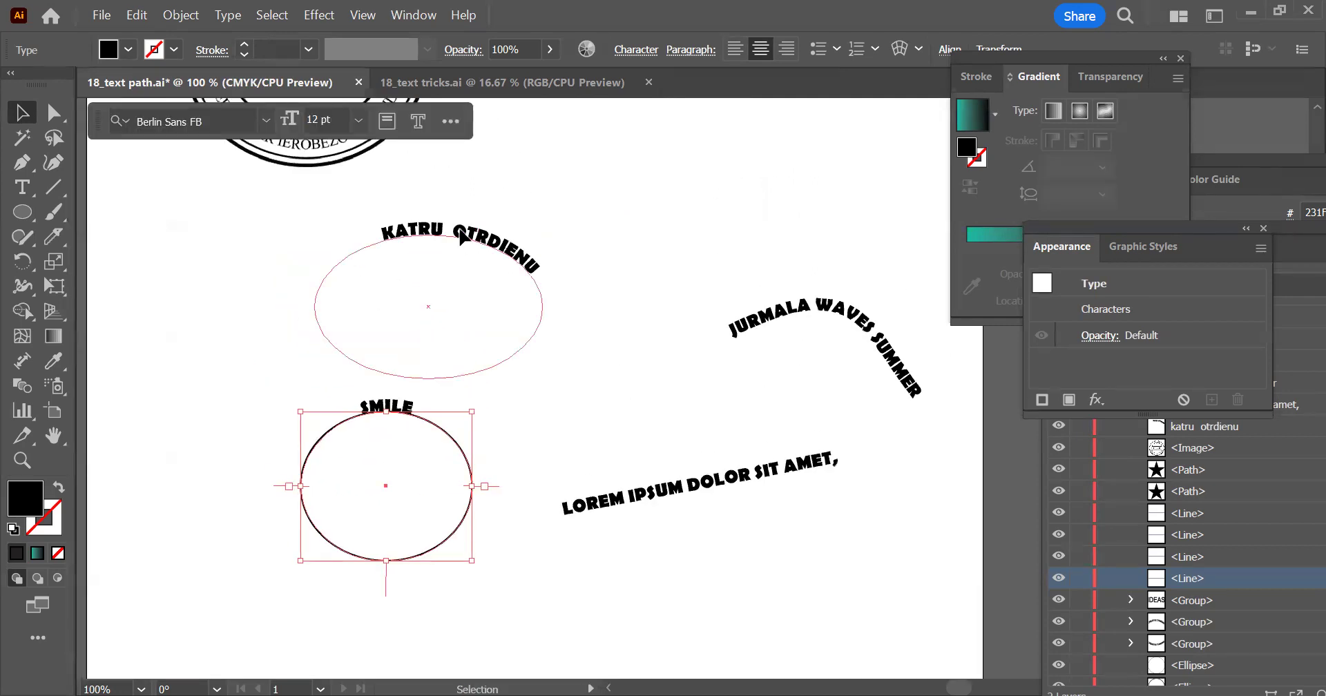
{"action": "left_click", "coordinate": [393, 243]}
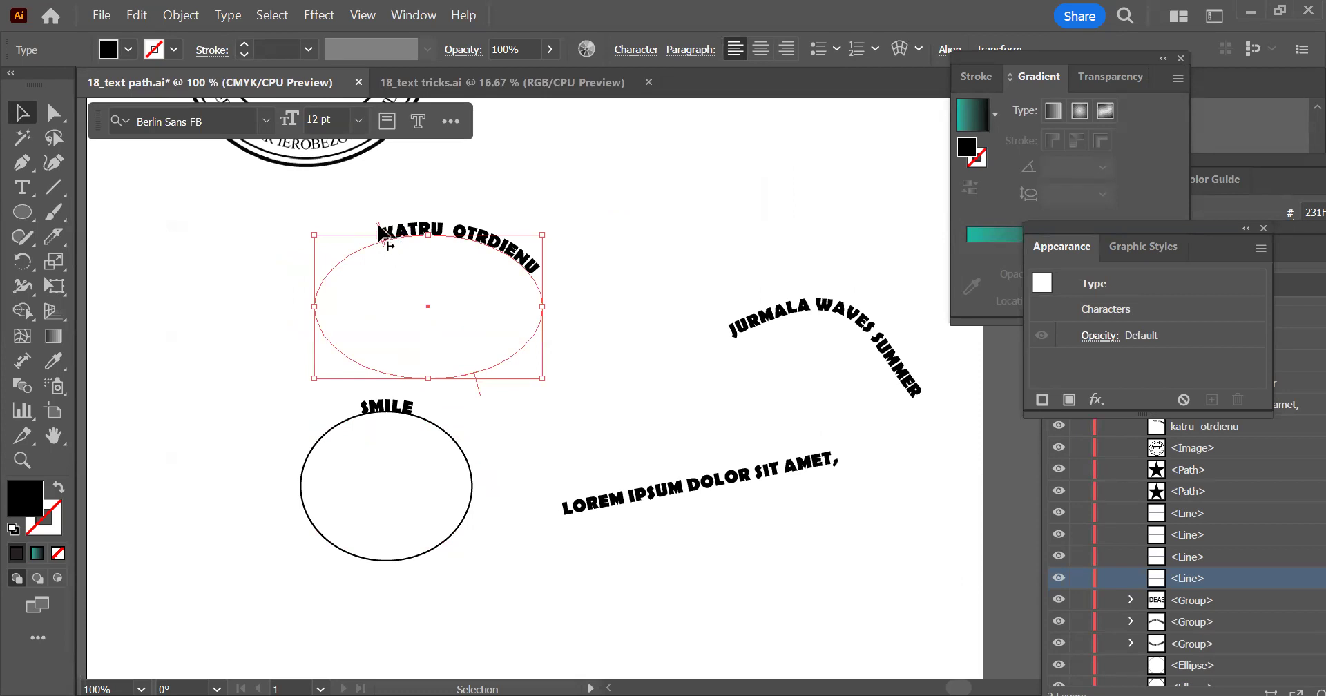
{"action": "scroll", "coordinate": [384, 236], "scroll_direction": "up", "scroll_amount": 5}
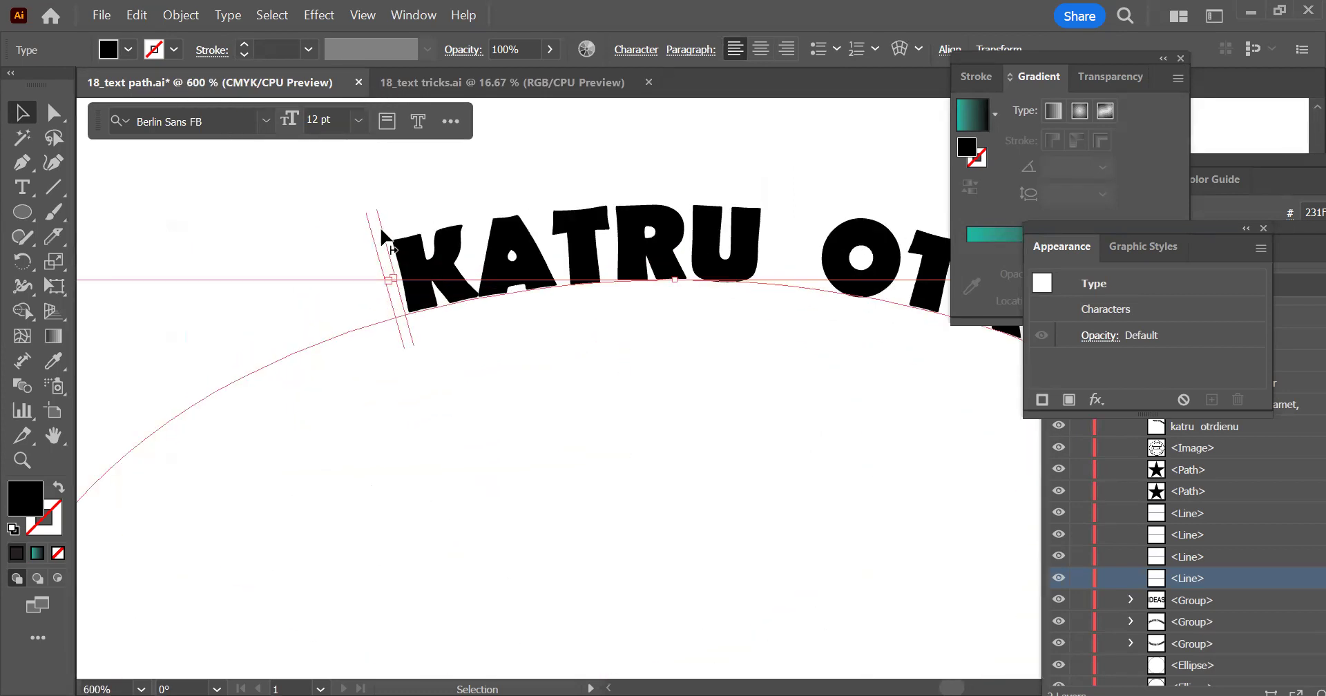
{"action": "left_click_drag", "start_coordinate": [370, 229], "coordinate": [298, 259]}
{"action": "scroll", "coordinate": [376, 225], "scroll_direction": "down", "scroll_amount": 3}
{"action": "scroll", "coordinate": [382, 238], "scroll_direction": "down", "scroll_amount": 1}
{"action": "left_click_drag", "start_coordinate": [372, 221], "coordinate": [283, 277]}
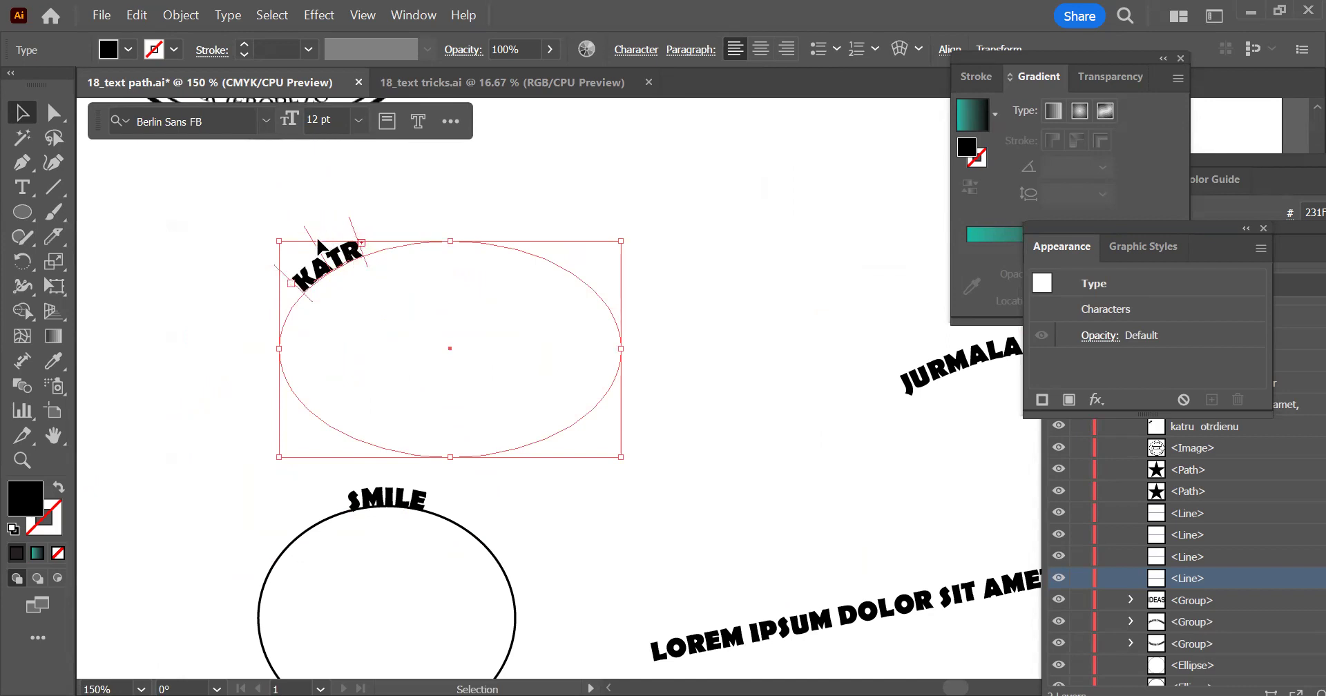
{"action": "left_click_drag", "start_coordinate": [361, 242], "coordinate": [636, 290]}
{"action": "left_click_drag", "start_coordinate": [460, 196], "coordinate": [542, 252]}
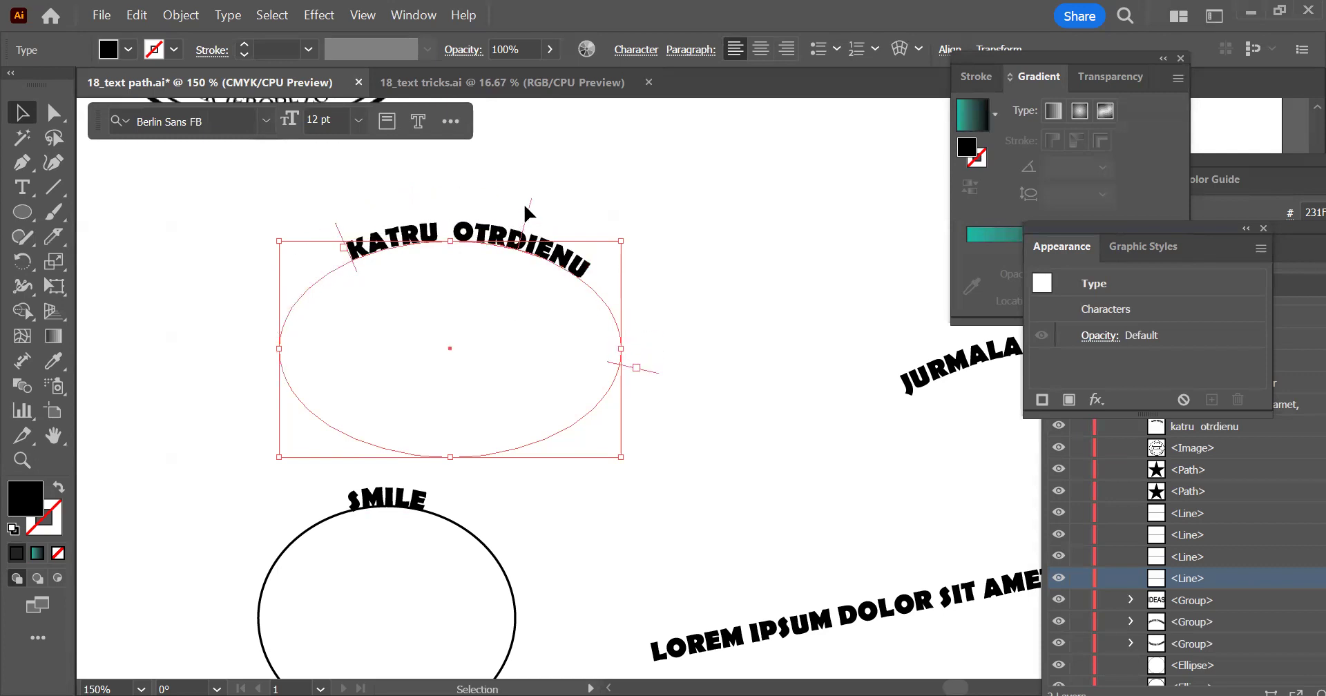
{"action": "left_click_drag", "start_coordinate": [525, 202], "coordinate": [449, 202]}
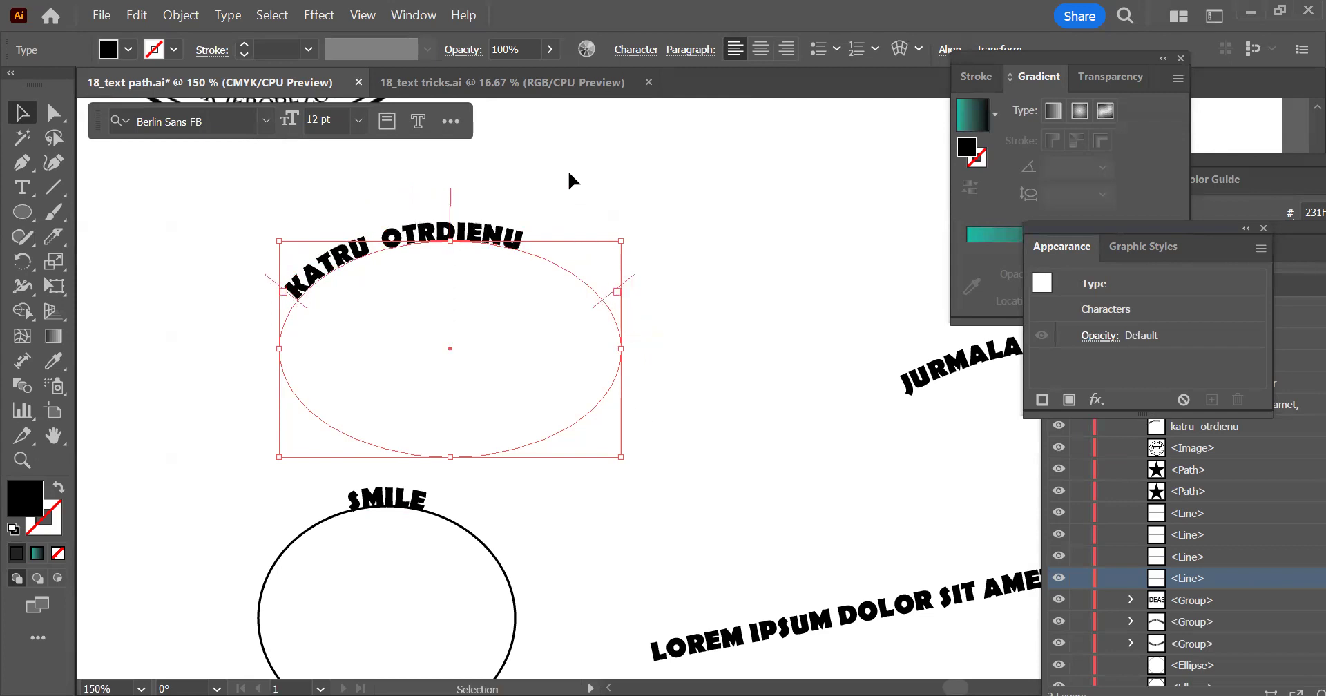
Center-align the KATRU OTRDIENU text between its brackets on the ellipse
{"action": "key", "text": "ctrl+minus"}
{"action": "key", "text": "ctrl+minus"}
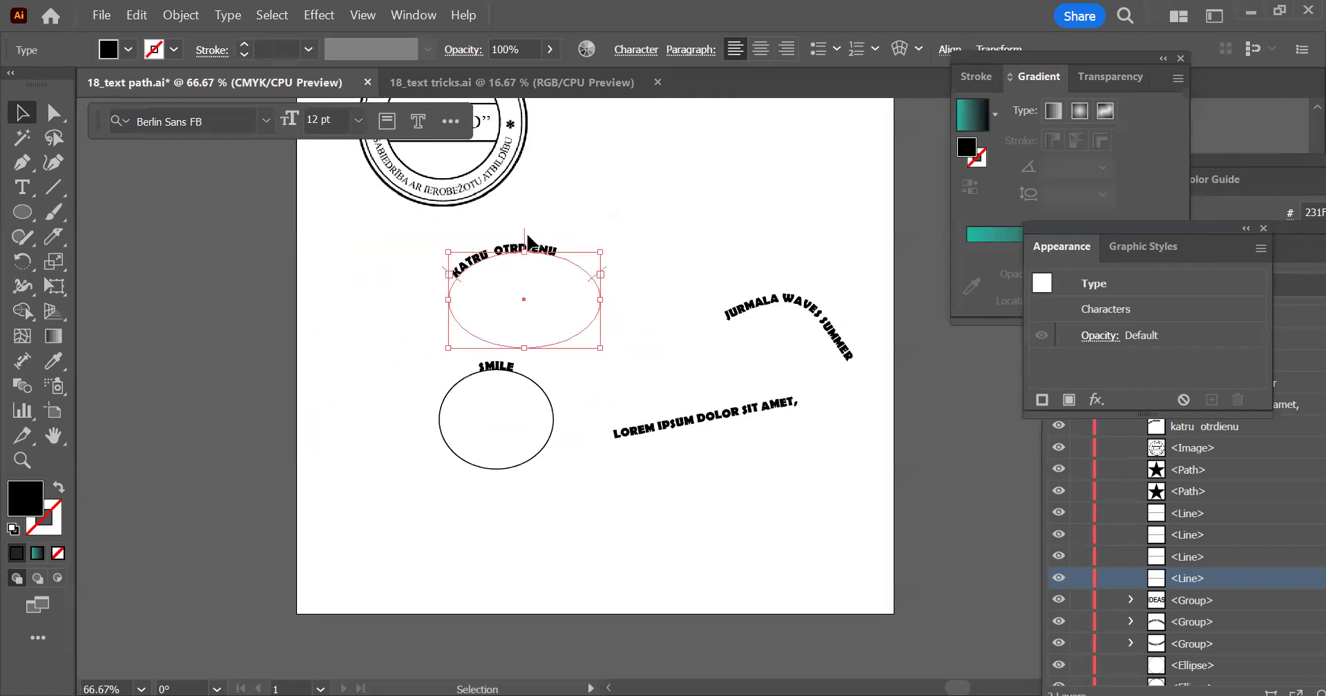
{"action": "left_click_drag", "start_coordinate": [525, 237], "coordinate": [525, 257]}
{"action": "left_click", "coordinate": [761, 48]}
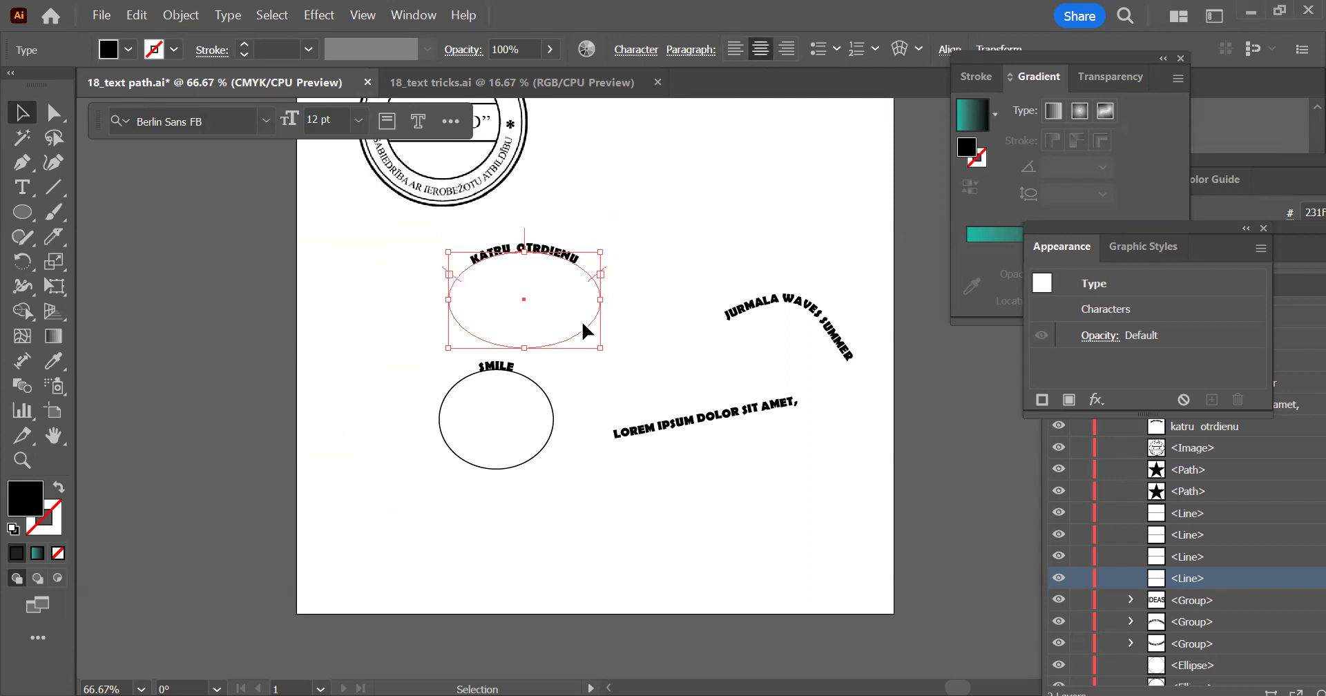
{"action": "scroll", "coordinate": [581, 321], "scroll_direction": "down", "scroll_amount": 3}
{"action": "scroll", "coordinate": [581, 320], "scroll_direction": "left", "scroll_amount": 1}
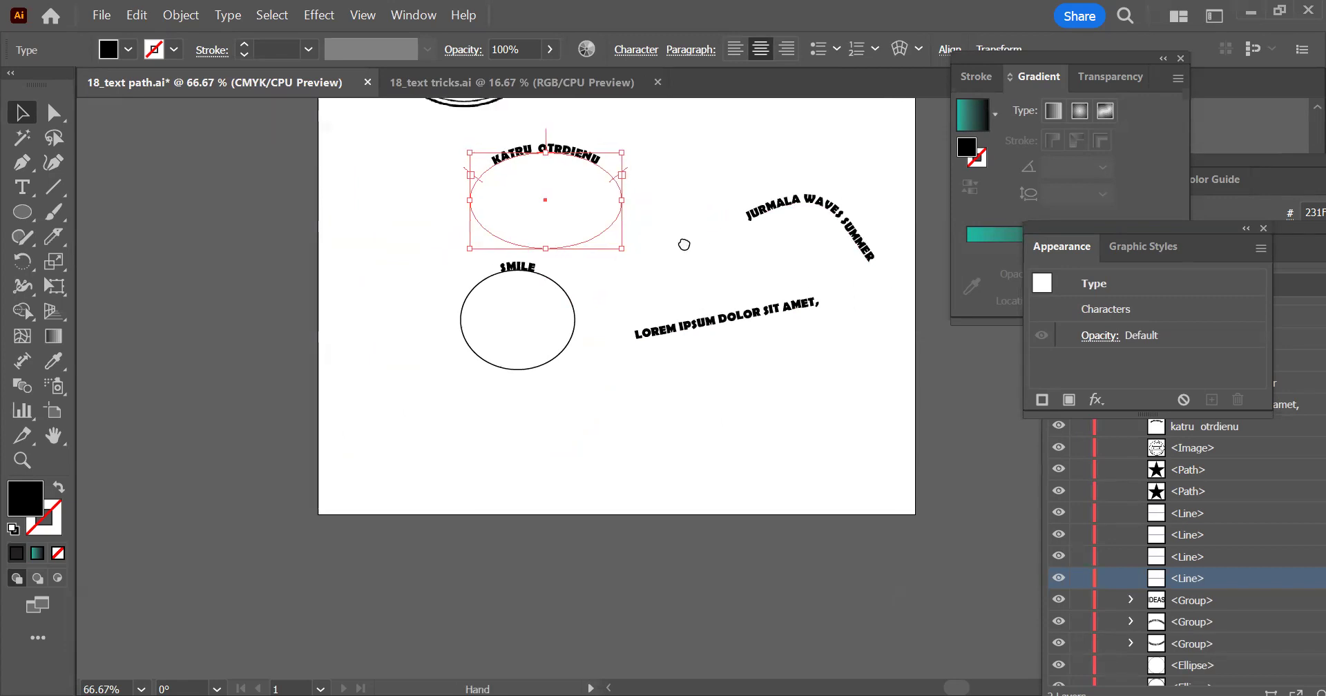
{"action": "scroll", "coordinate": [687, 252], "scroll_direction": "up", "scroll_amount": 2}
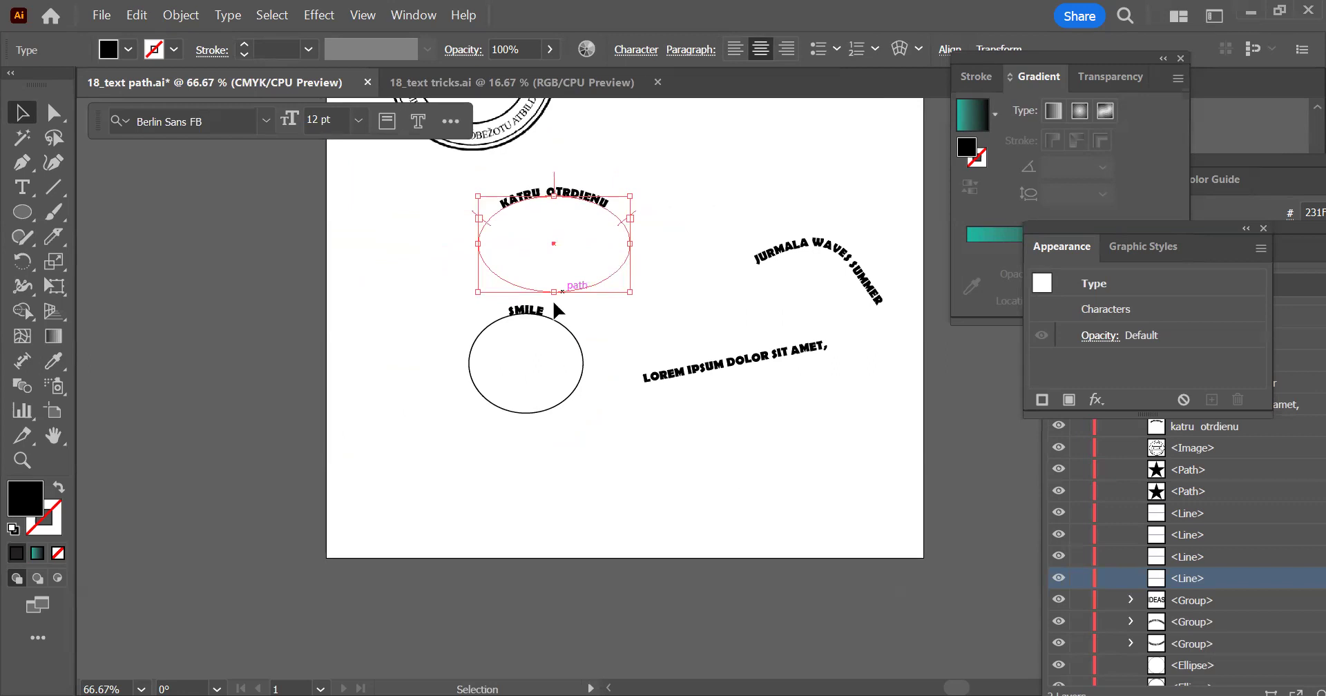
{"action": "scroll", "coordinate": [560, 240], "scroll_direction": "up", "scroll_amount": 1}
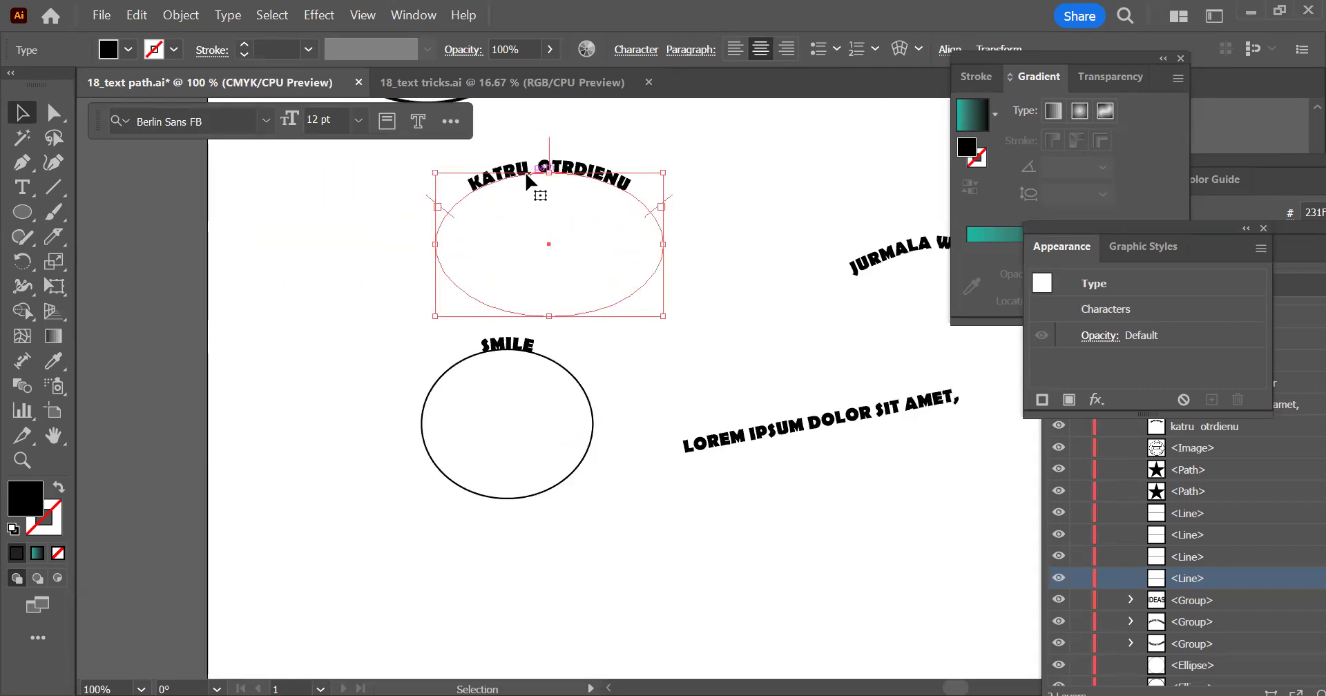
Clear the floating Appearance, Gradient and Layers panels from the workspace
{"action": "left_click", "coordinate": [1263, 227]}
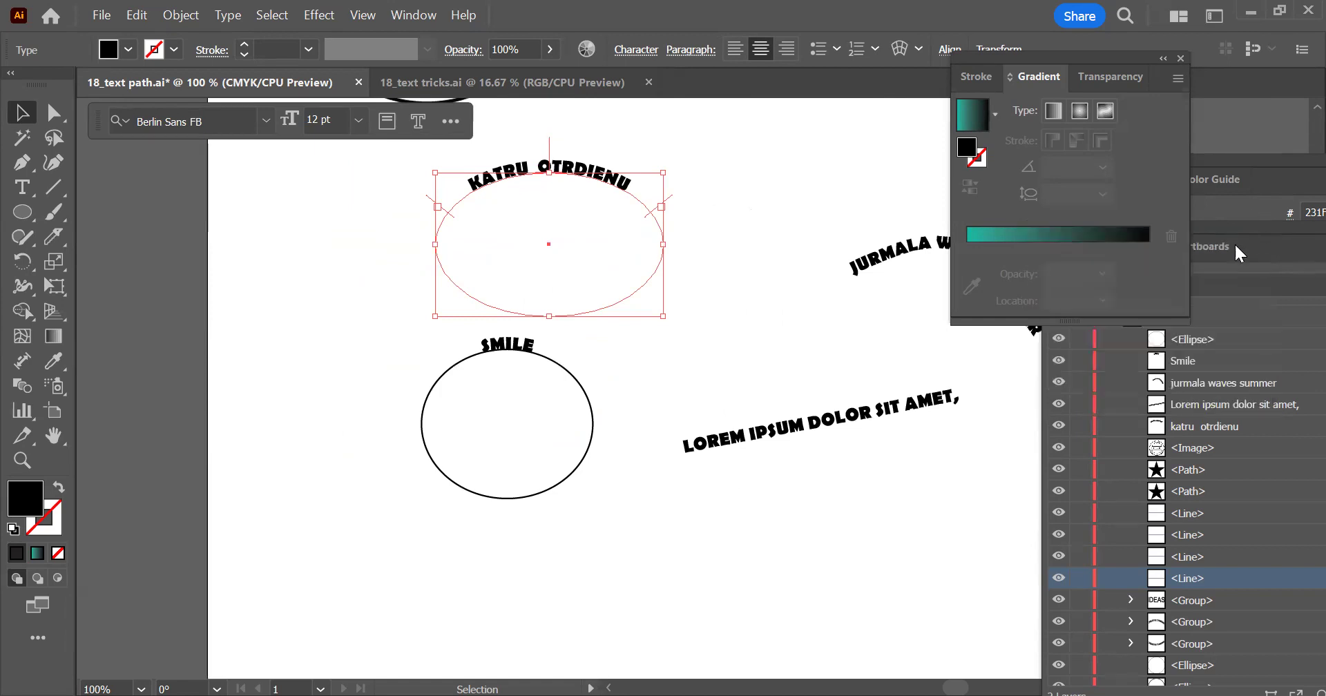
{"action": "left_click", "coordinate": [1180, 58]}
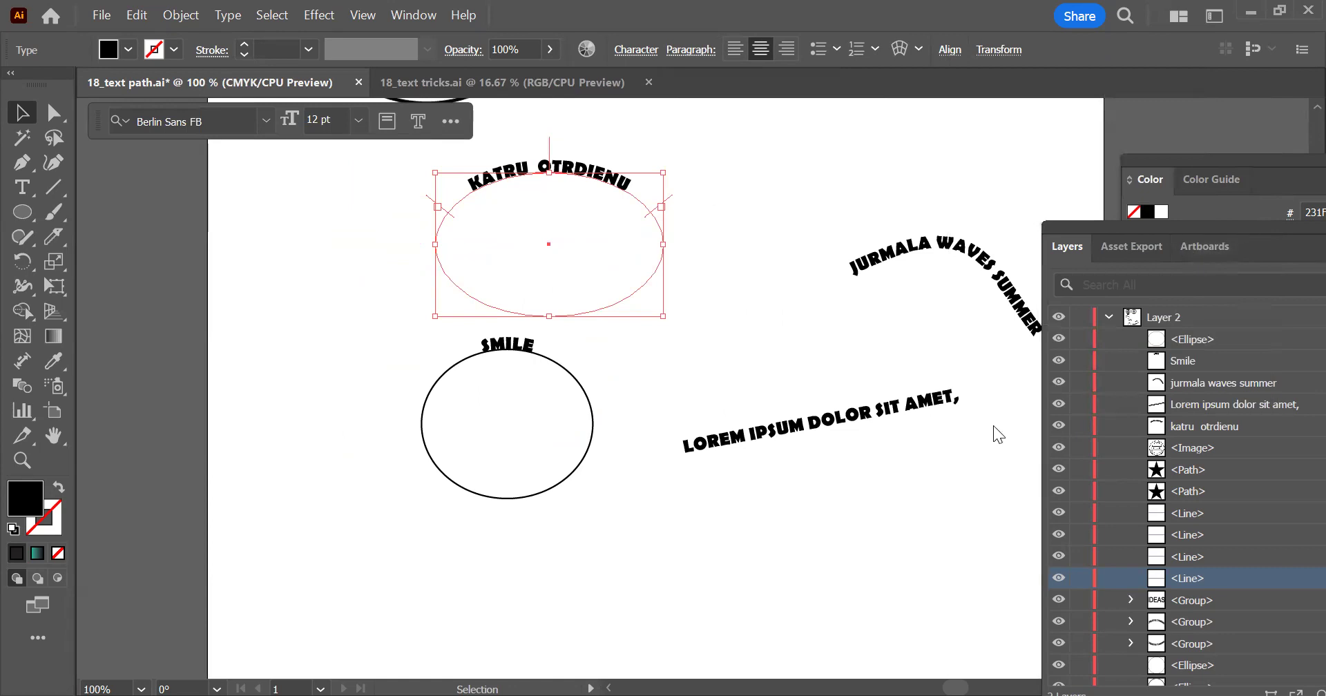
{"action": "left_click_drag", "start_coordinate": [1173, 227], "coordinate": [904, 229]}
{"action": "left_click", "coordinate": [1193, 232]}
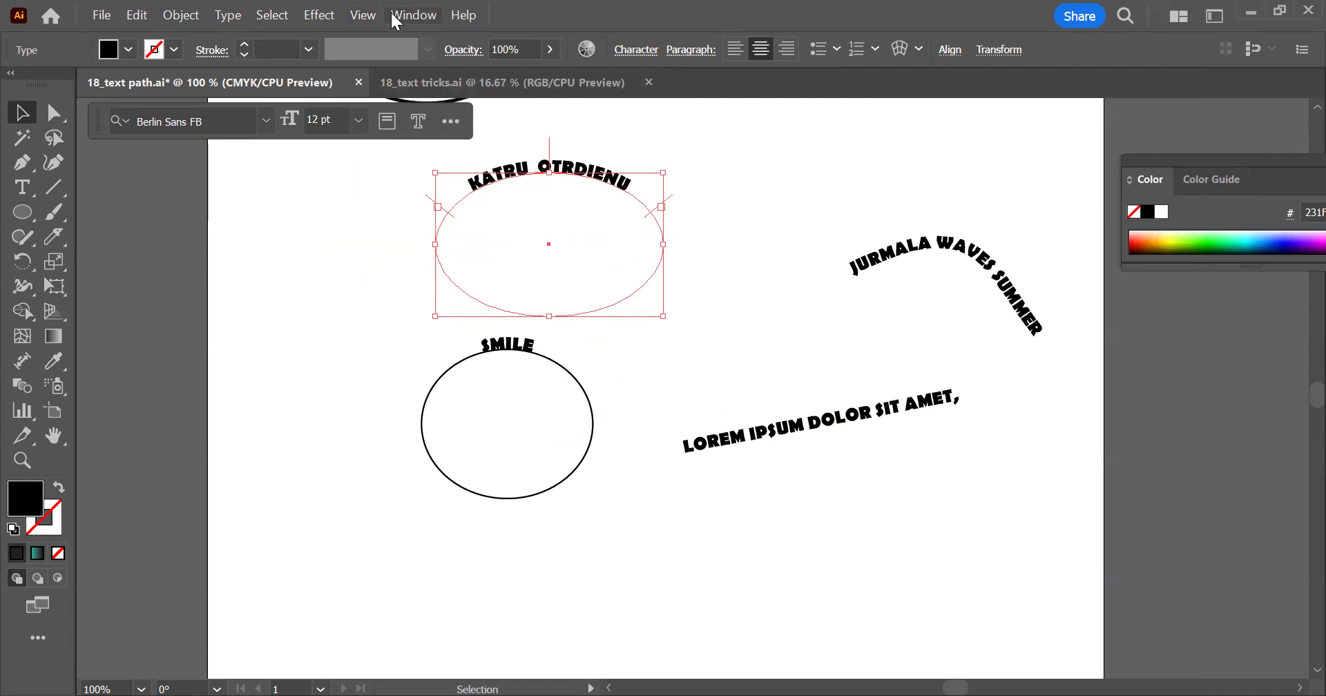
Show the Properties panel and check the extended appearance options for the selected KATRU OTRDIENU text
{"action": "left_click", "coordinate": [413, 15]}
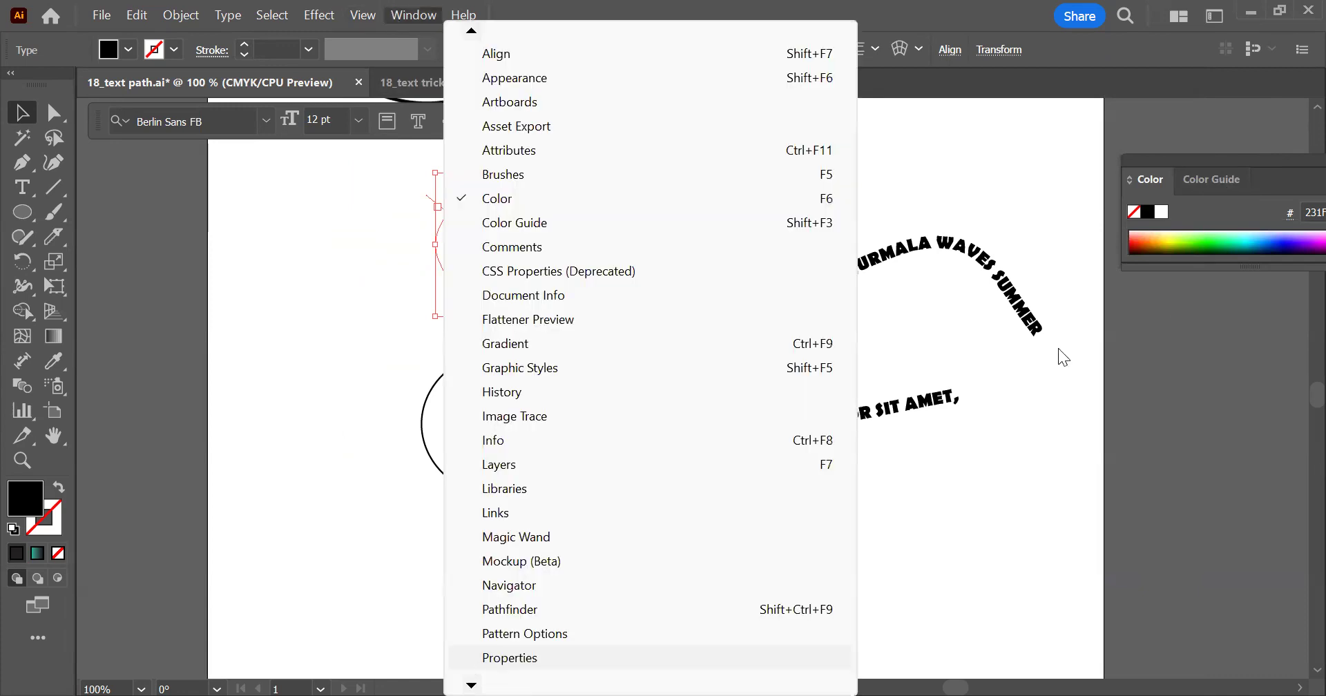
{"action": "key", "text": "Return"}
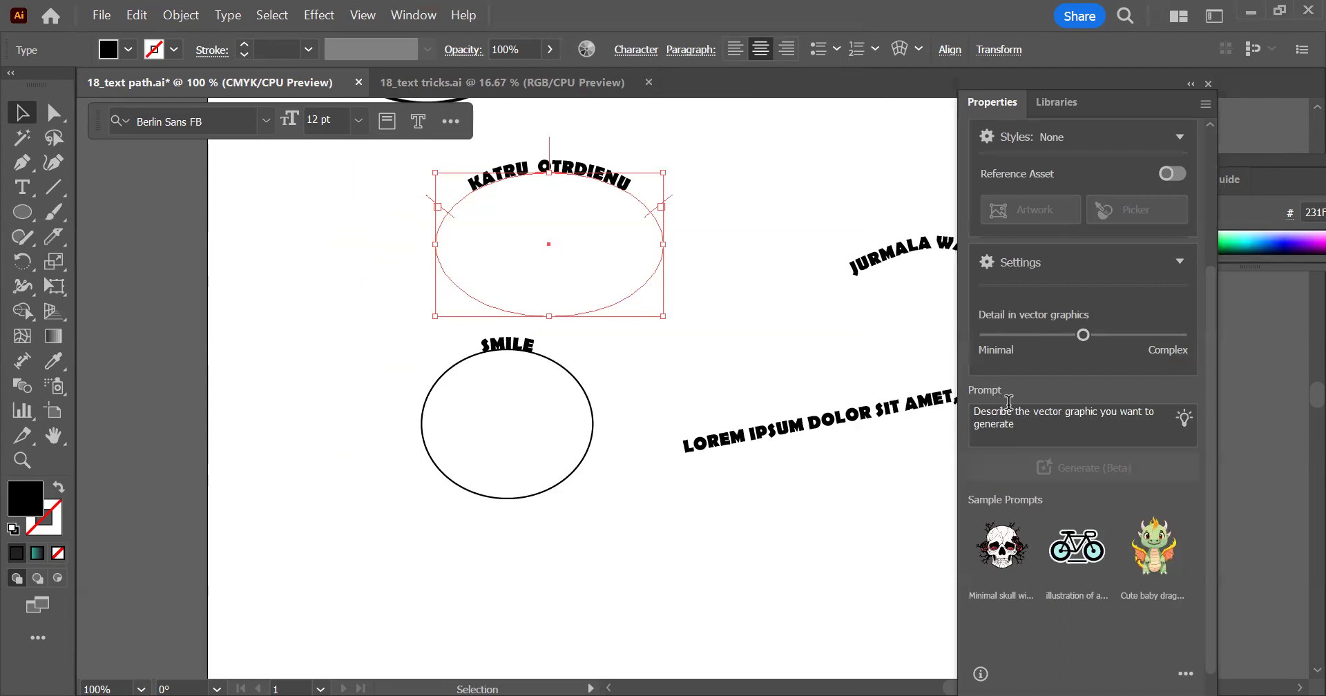
{"action": "scroll", "coordinate": [1078, 173], "scroll_direction": "down", "scroll_amount": 6}
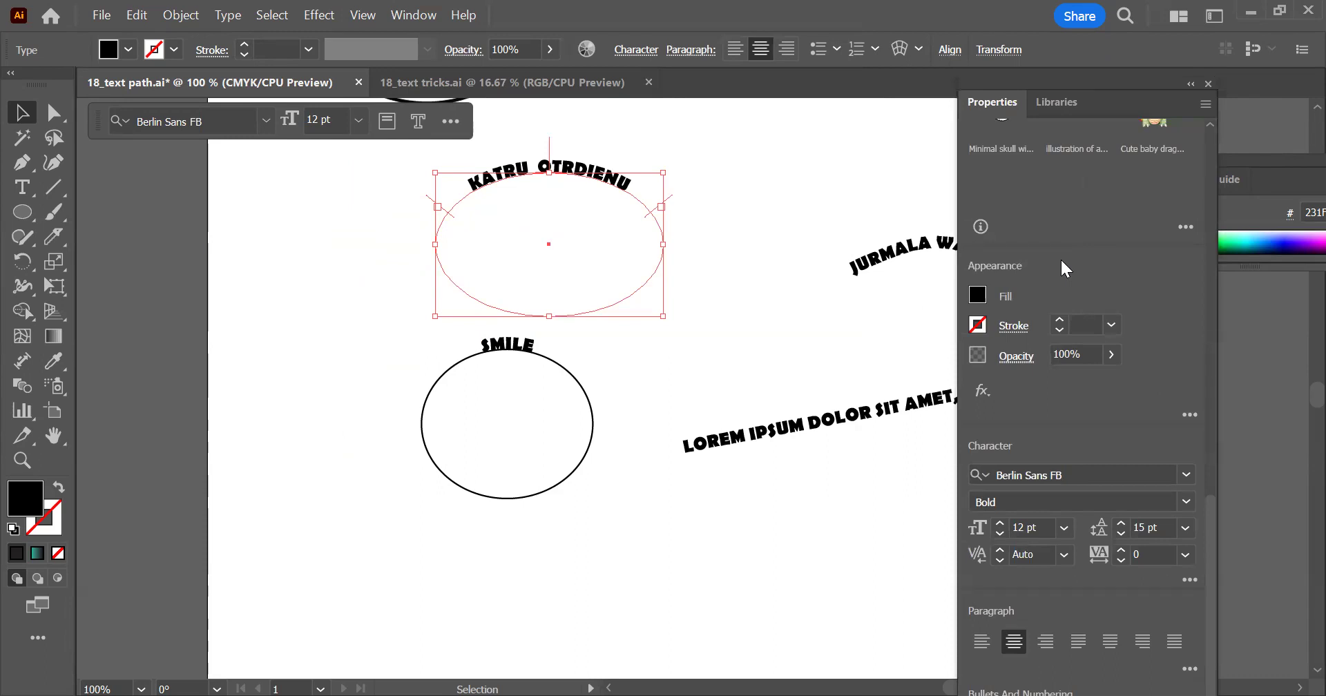
{"action": "left_click", "coordinate": [1189, 415]}
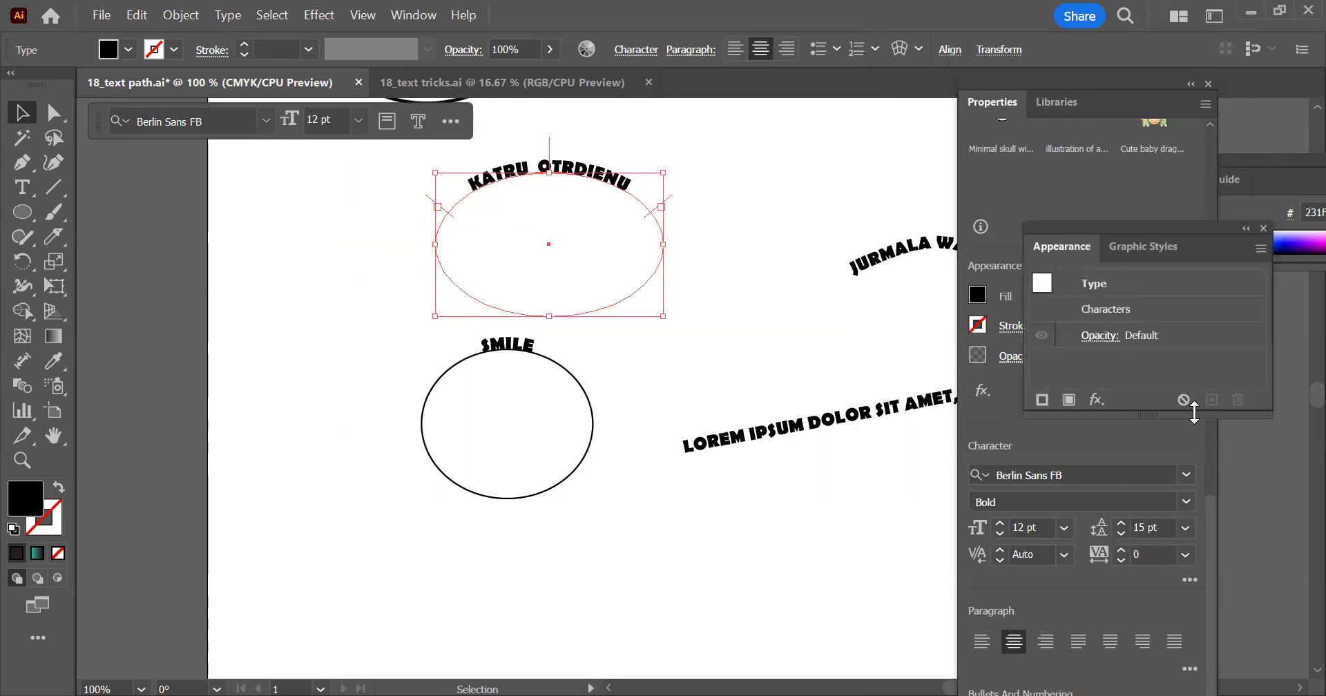
{"action": "left_click", "coordinate": [1263, 227]}
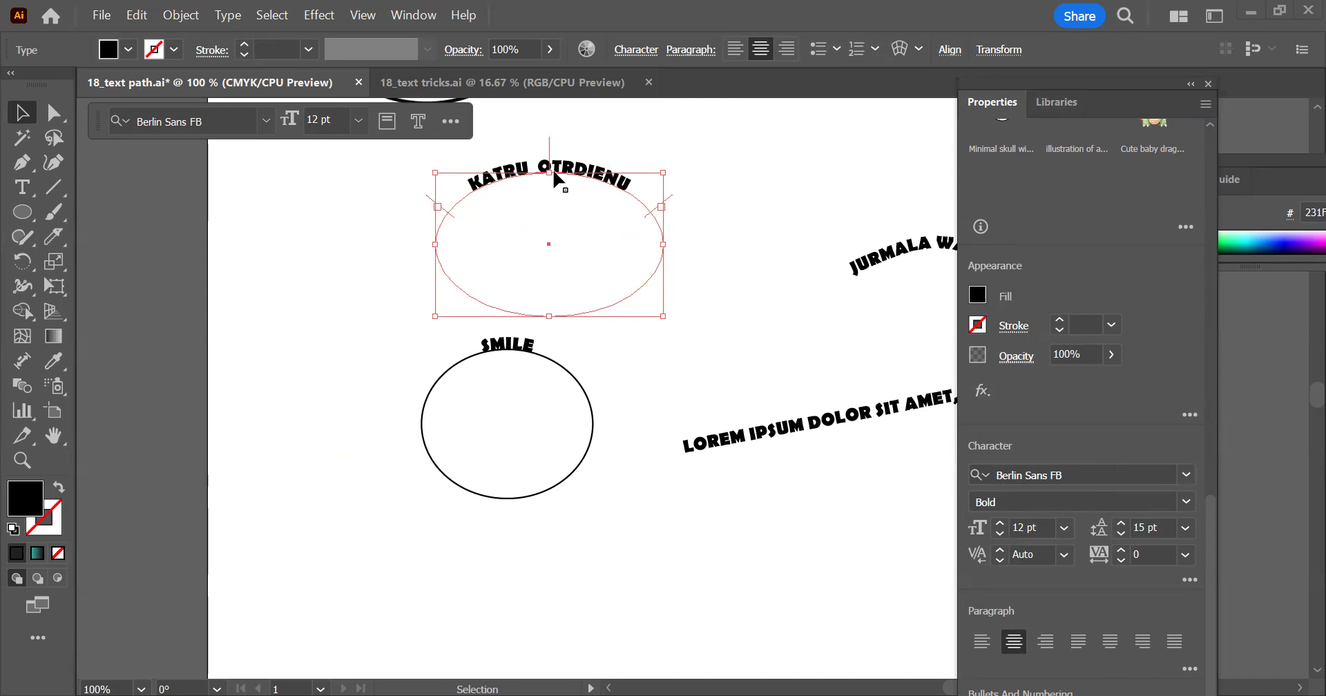
{"action": "left_click", "coordinate": [455, 218]}
{"action": "left_click", "coordinate": [446, 218]}
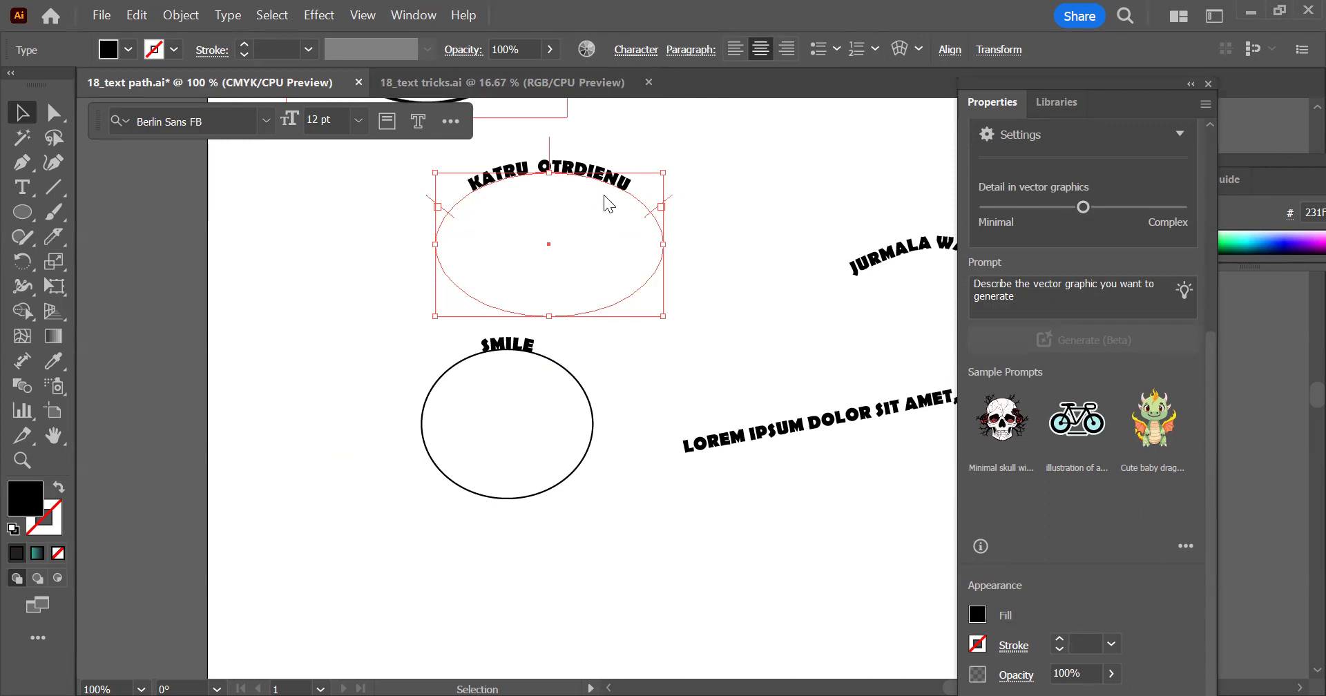
{"action": "key", "text": "ctrl+alt+k"}
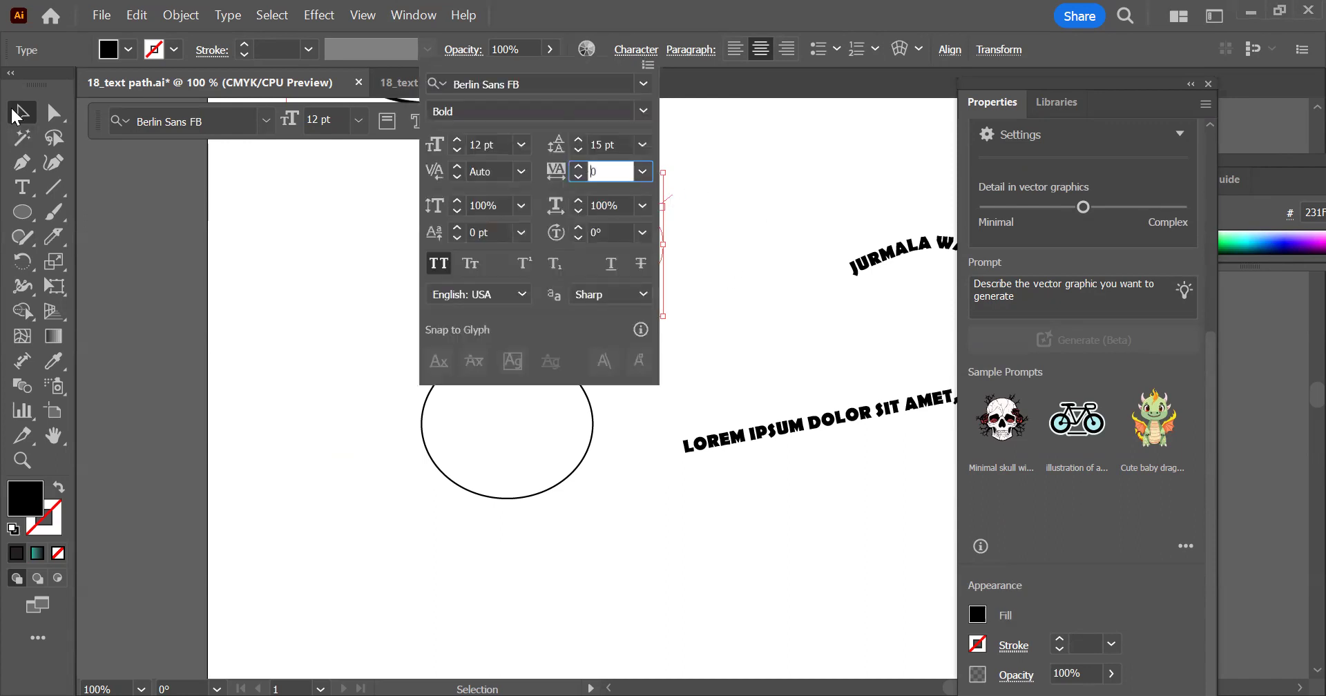
{"action": "key", "text": "Escape"}
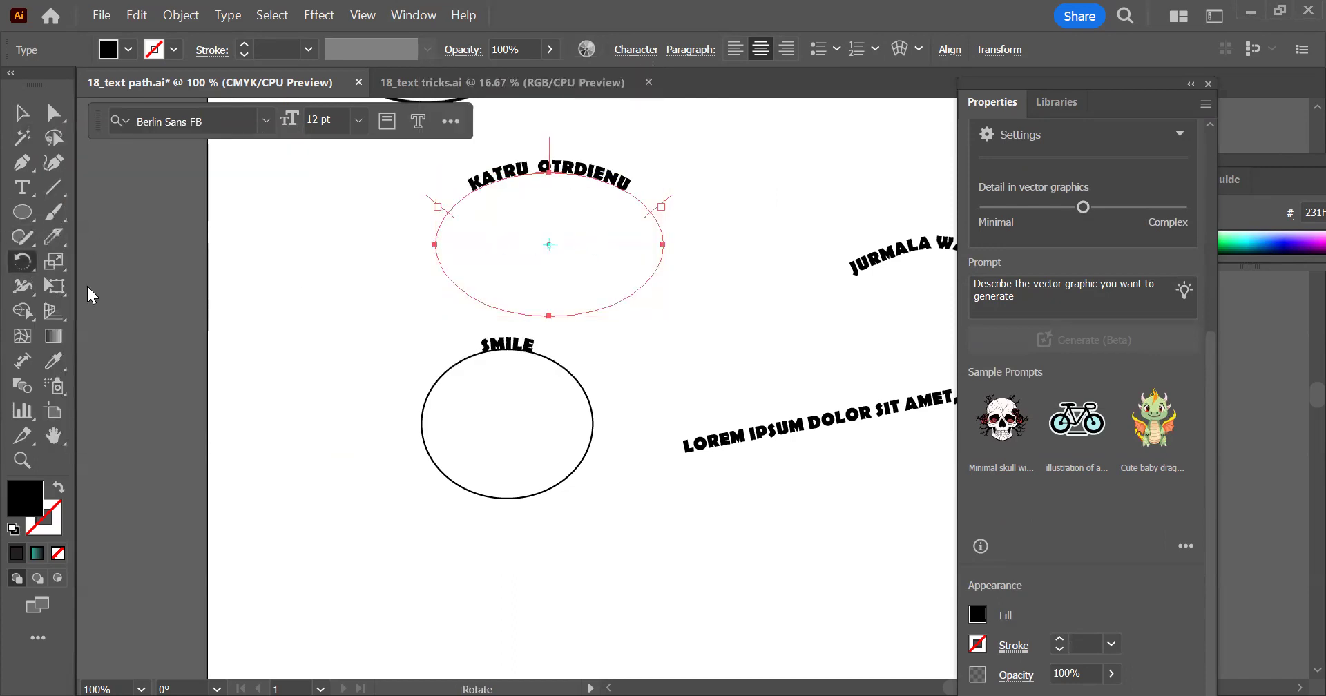
Reflect a copy of the KATRU OTRDIENU path text, place it just below the original and stretch it slightly wider
{"action": "key", "text": "o"}
{"action": "key", "text": "alt"}
{"action": "left_click_drag", "start_coordinate": [550, 243], "coordinate": [552, 251]}
{"action": "left_click", "coordinate": [22, 114]}
{"action": "left_click_drag", "start_coordinate": [581, 172], "coordinate": [571, 236]}
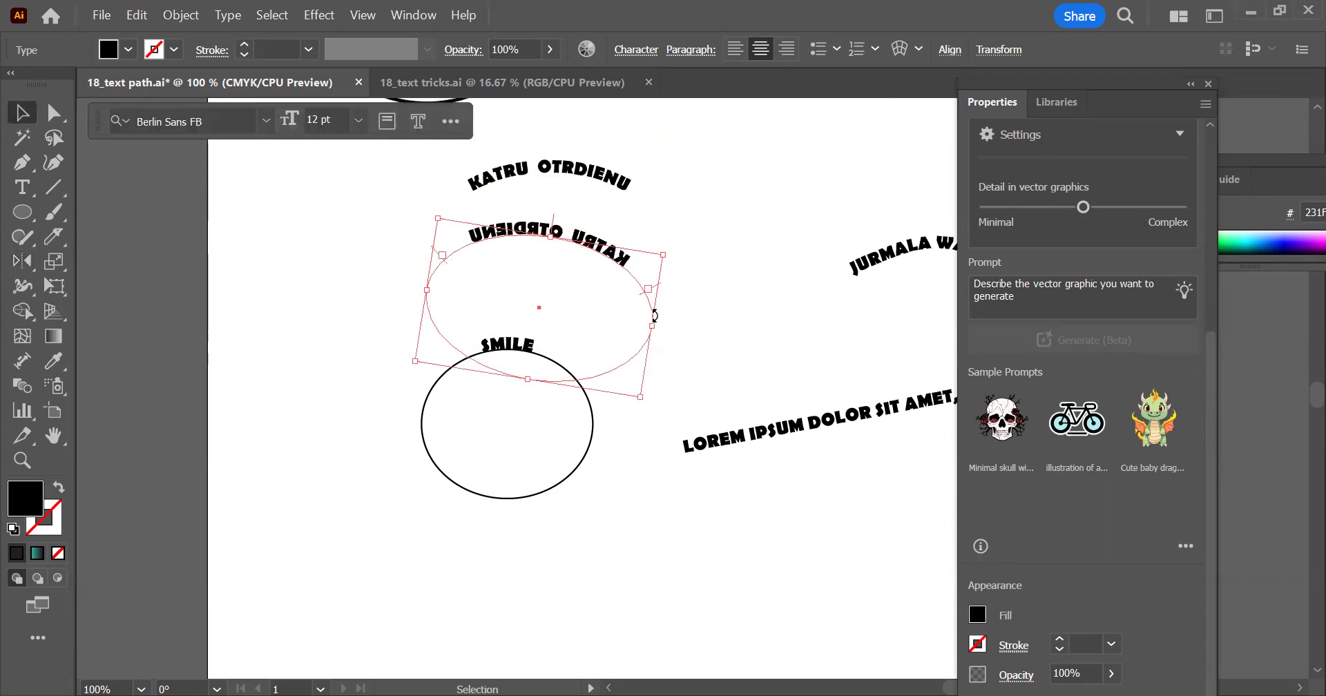
{"action": "mouse_move", "coordinate": [652, 325]}
{"action": "left_mouse_down"}
{"action": "mouse_move", "coordinate": [677, 297]}
{"action": "mouse_move", "coordinate": [704, 299]}
{"action": "mouse_move", "coordinate": [669, 330]}
{"action": "left_mouse_up"}
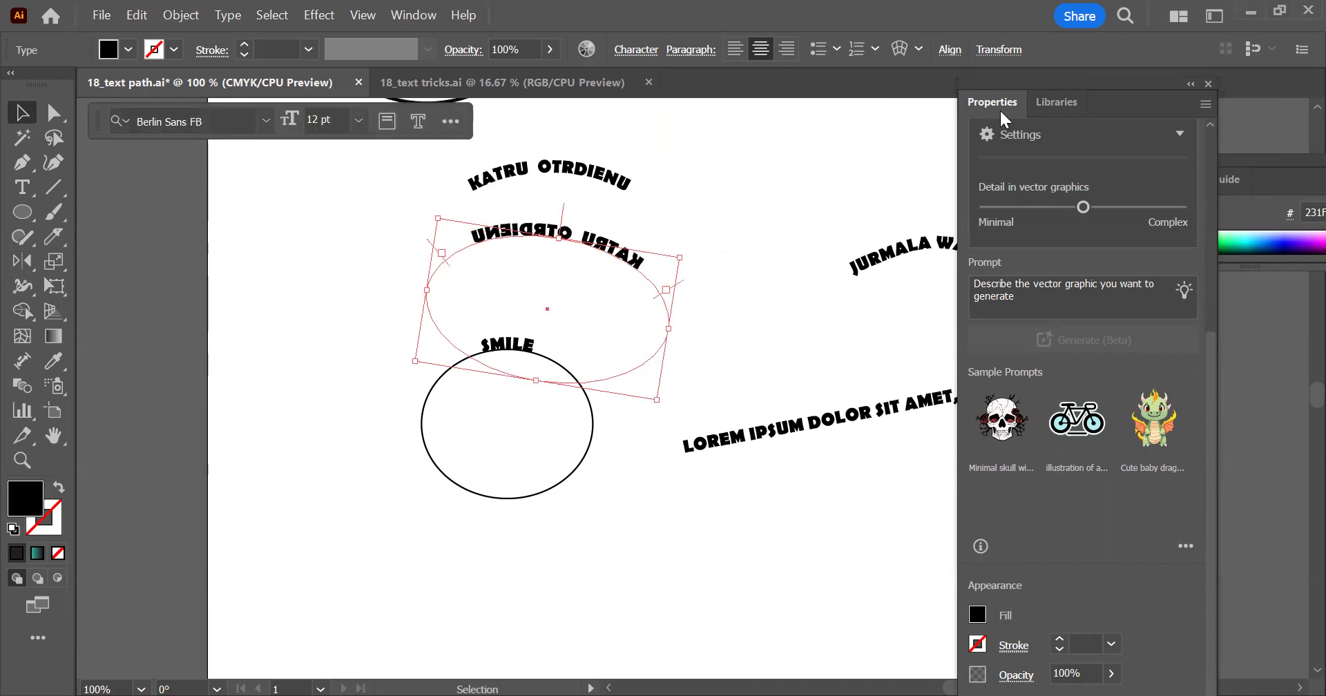
Select the upper KATRU OTRDIENU text and review the options that can be shown in the Control bar
{"action": "left_click", "coordinate": [577, 174]}
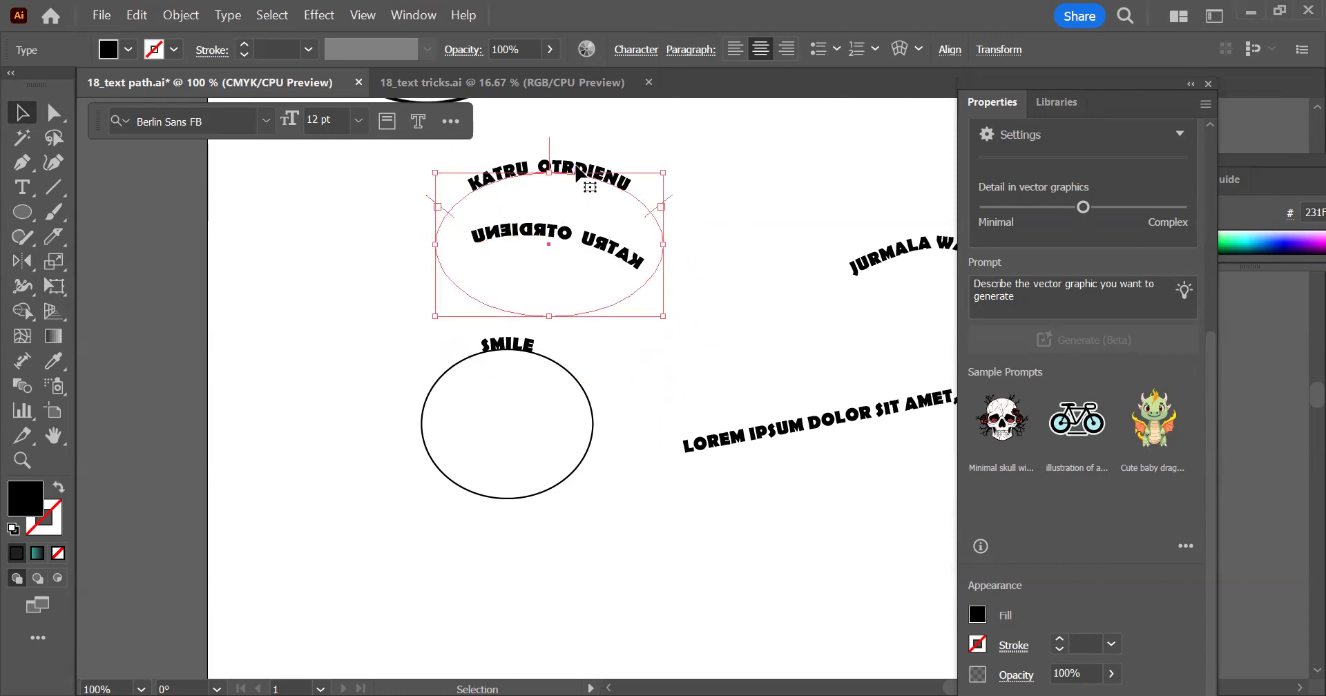
{"action": "double_click", "coordinate": [561, 169]}
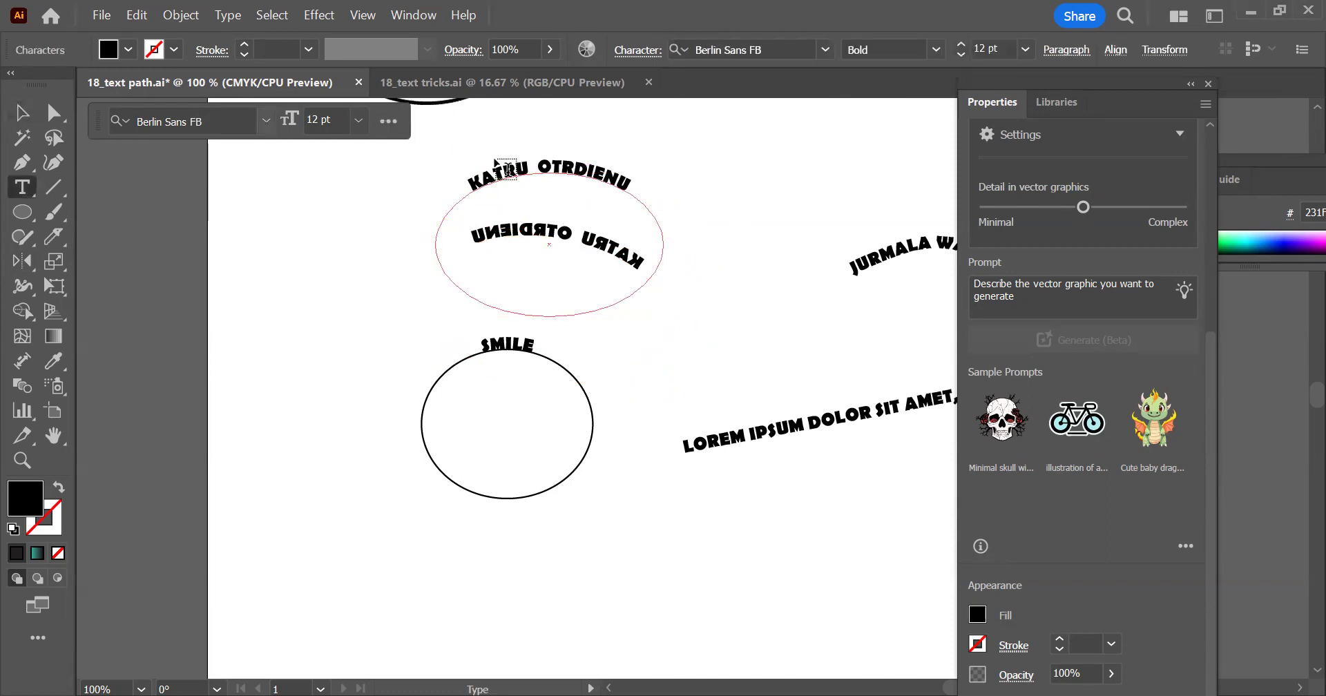
{"action": "triple_click", "coordinate": [573, 163]}
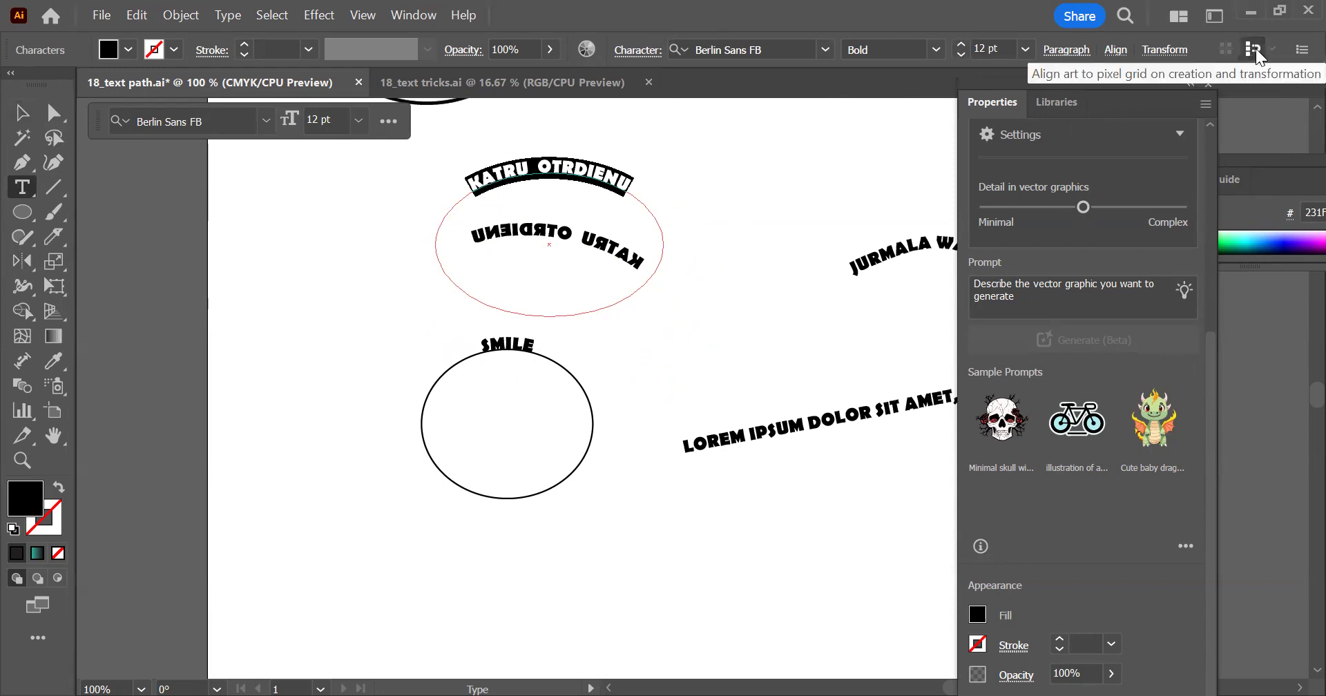
{"action": "left_click", "coordinate": [1301, 50]}
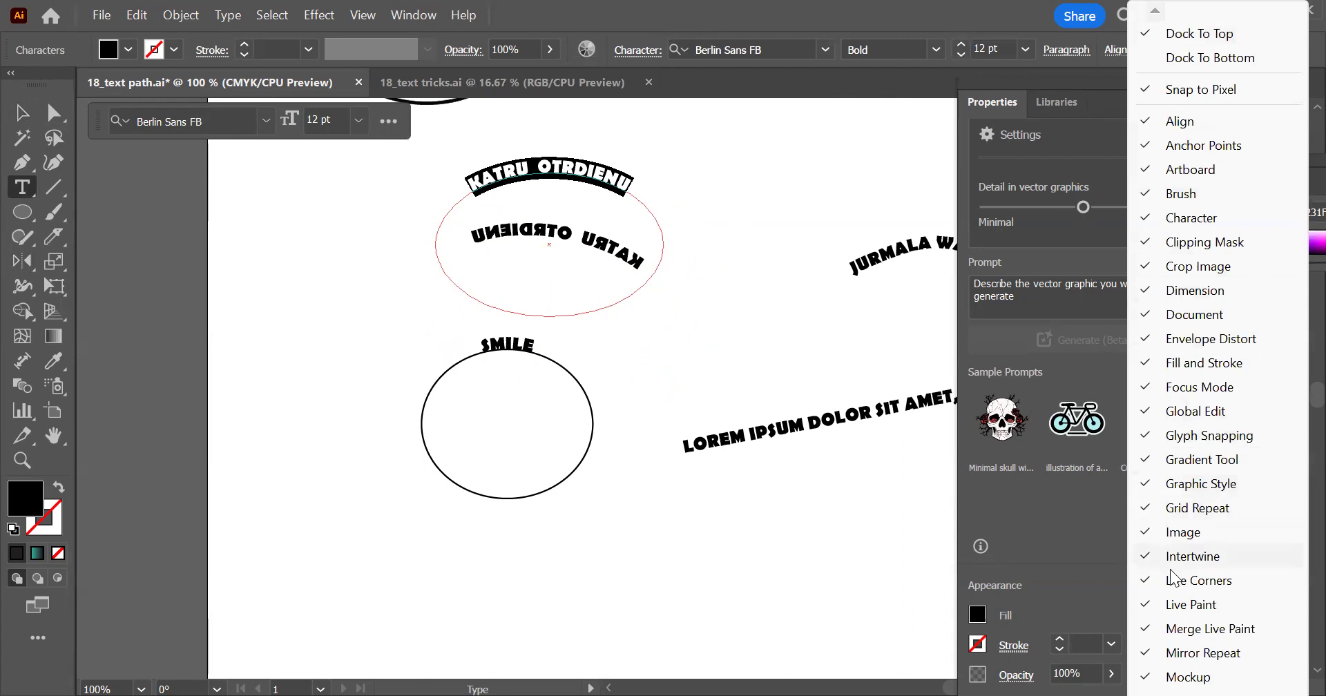
{"action": "scroll", "coordinate": [1221, 346], "scroll_direction": "down", "scroll_amount": 7}
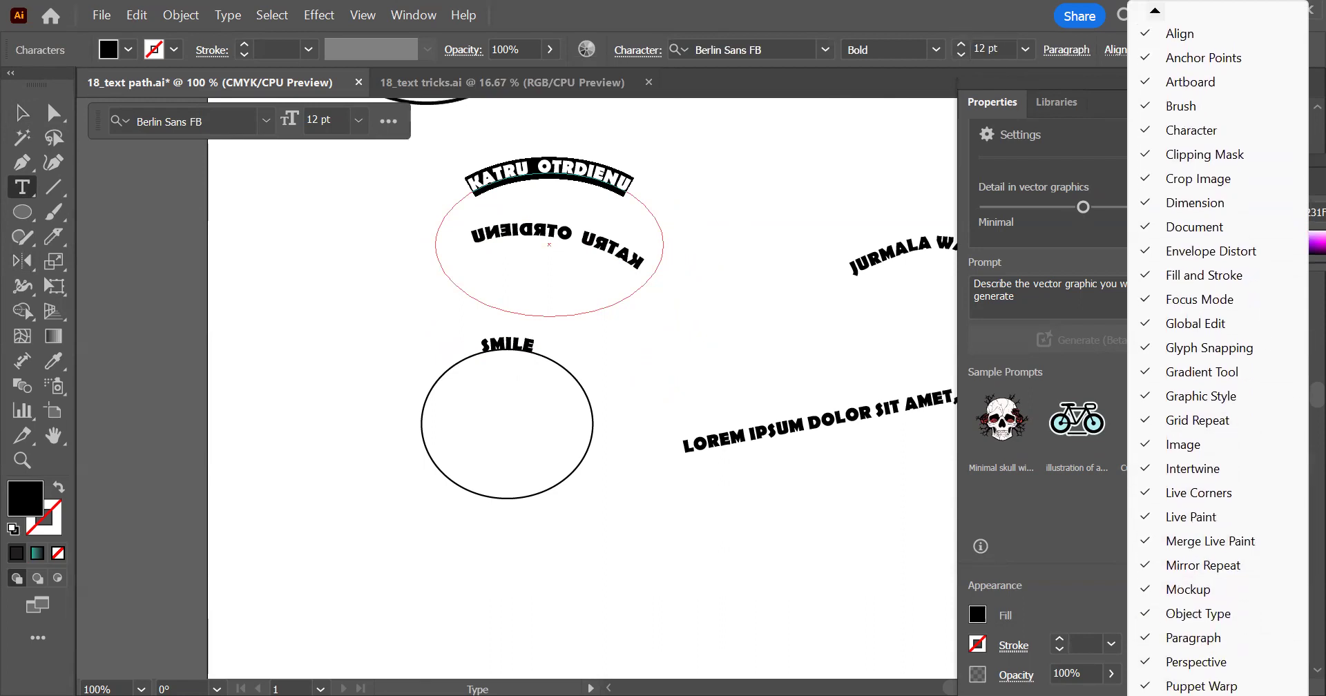
{"action": "scroll", "coordinate": [1210, 359], "scroll_direction": "down", "scroll_amount": 2}
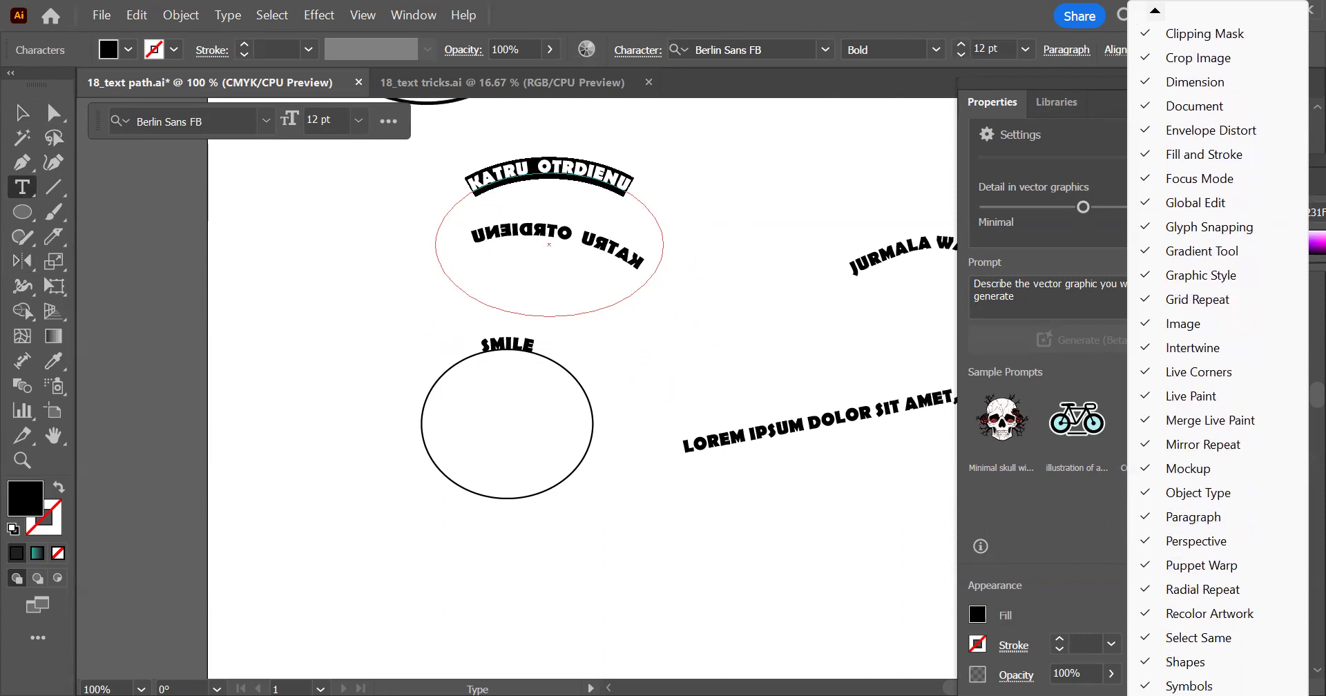
{"action": "scroll", "coordinate": [1216, 359], "scroll_direction": "down", "scroll_amount": 5}
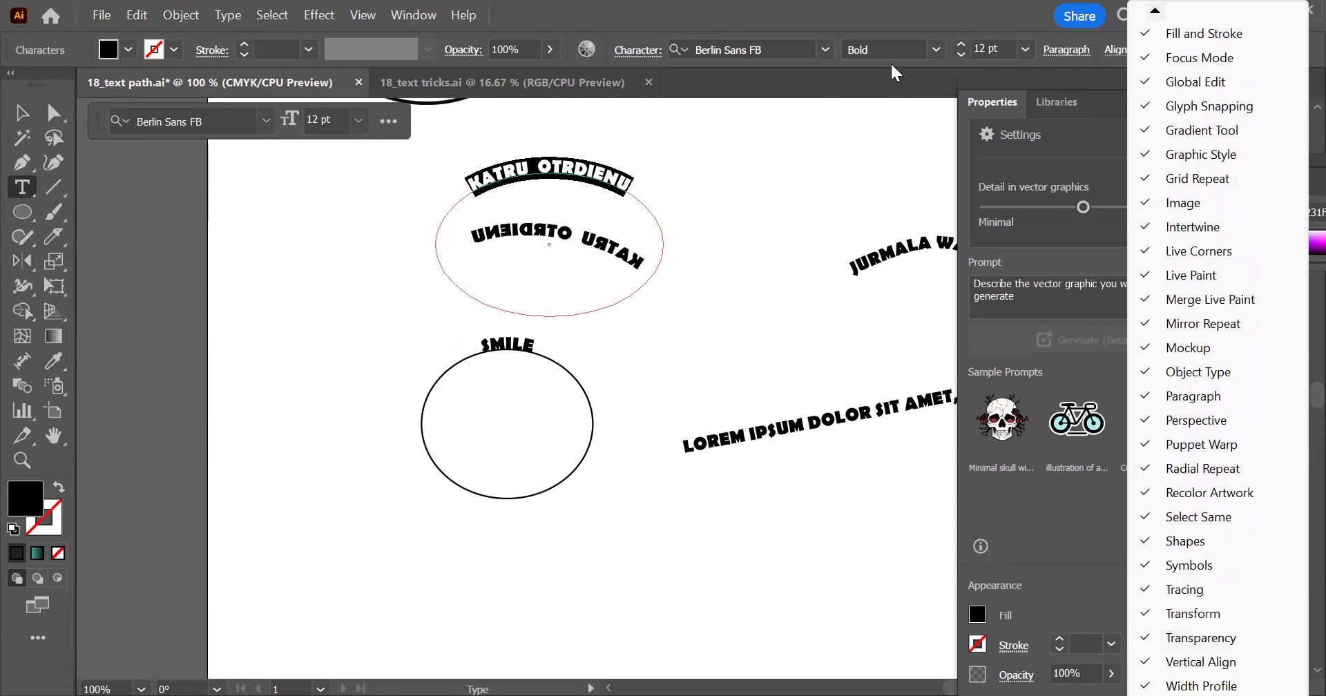
{"action": "left_click", "coordinate": [879, 3]}
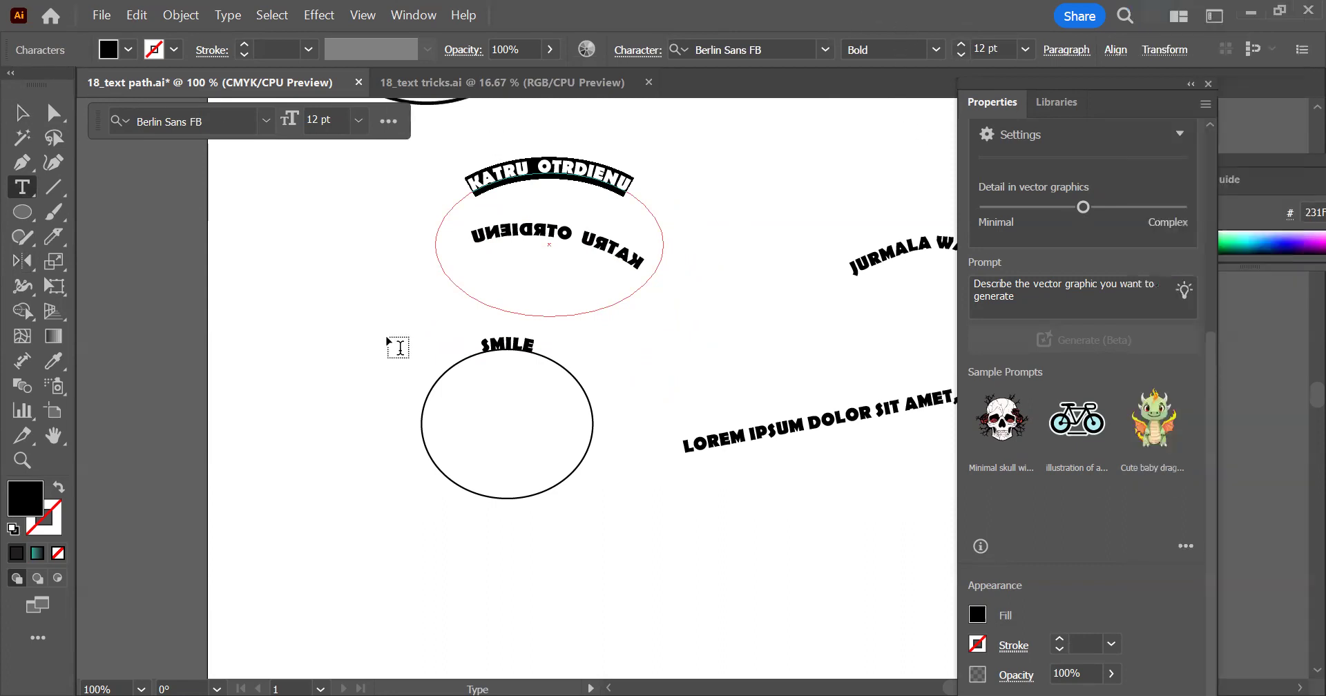
{"action": "left_click", "coordinate": [396, 299]}
{"action": "left_click", "coordinate": [21, 115]}
Copy the stroked ellipse below the SMILE text and paste the duplicate into the document
{"action": "key", "text": "space"}
{"action": "left_click_drag", "start_coordinate": [486, 182], "coordinate": [352, 162]}
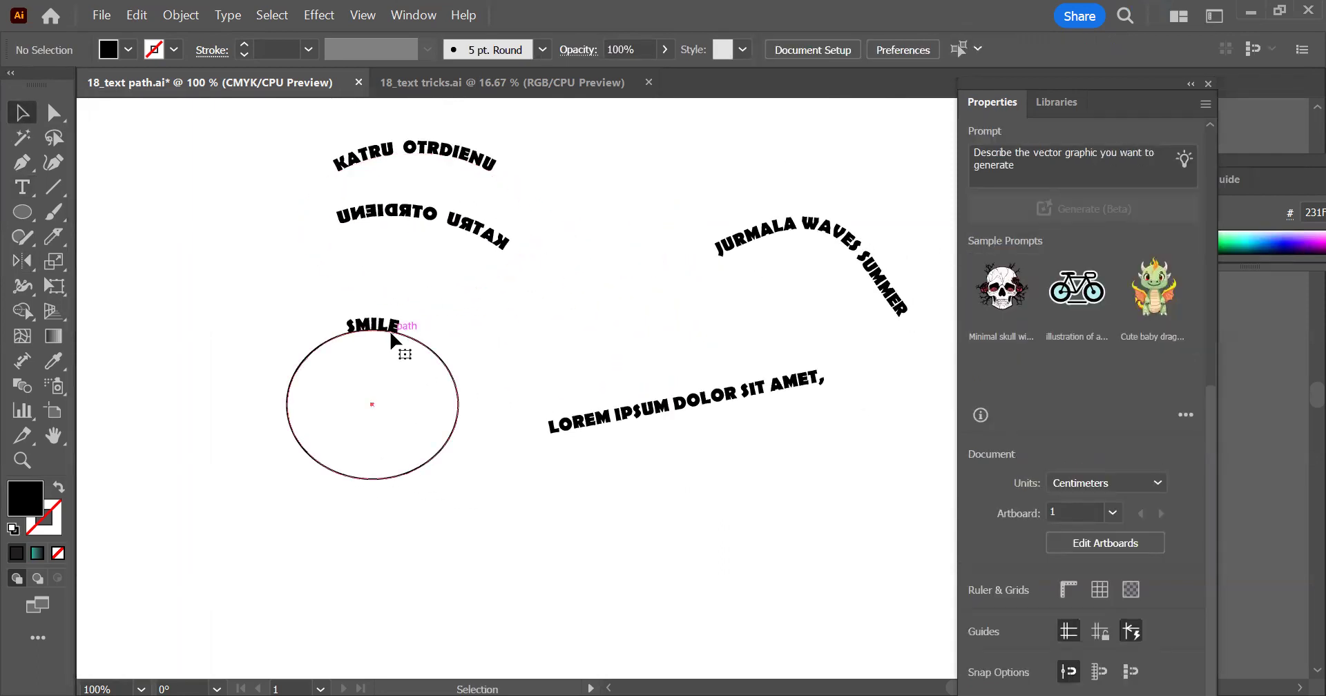
{"action": "left_click", "coordinate": [391, 332]}
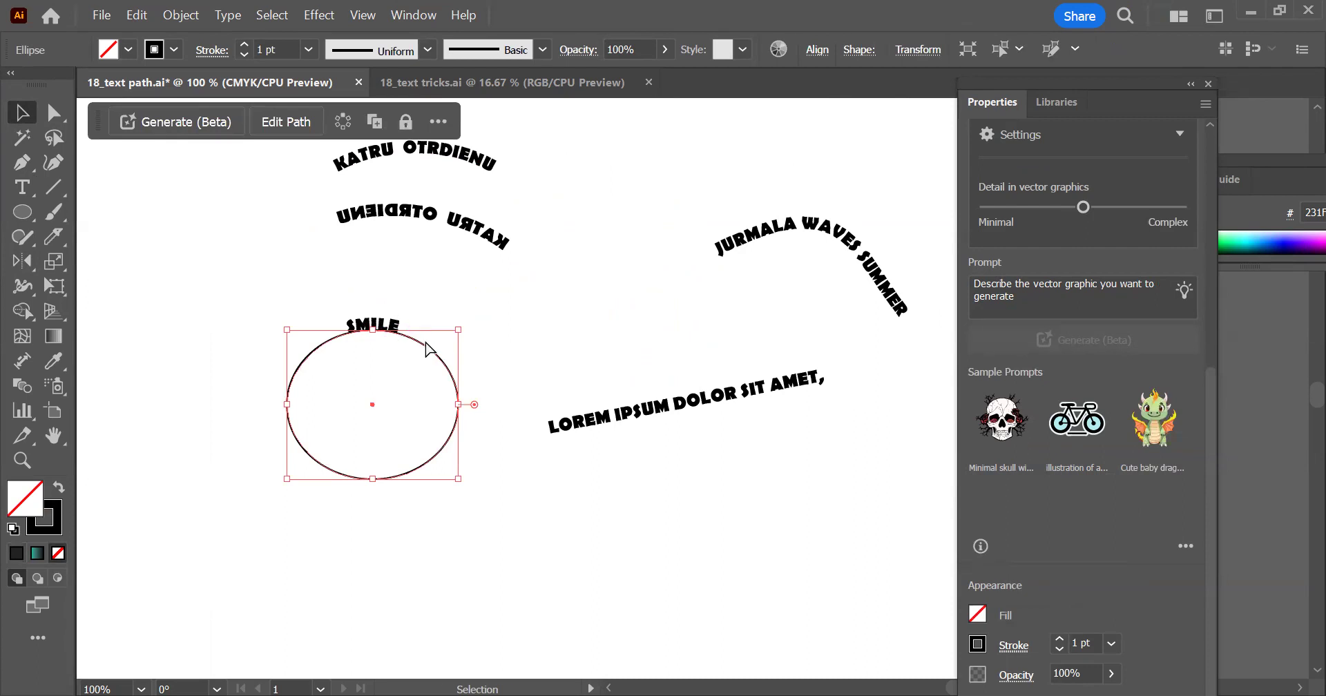
{"action": "key", "text": "ctrl+c"}
{"action": "key", "text": "ctrl+v"}
Move the upper KATRU OTRDIENU path text down and to the left, and left-align it starting from its ellipse's left end
{"action": "left_click_drag", "start_coordinate": [445, 292], "coordinate": [348, 365]}
{"action": "left_click_drag", "start_coordinate": [257, 239], "coordinate": [106, 261]}
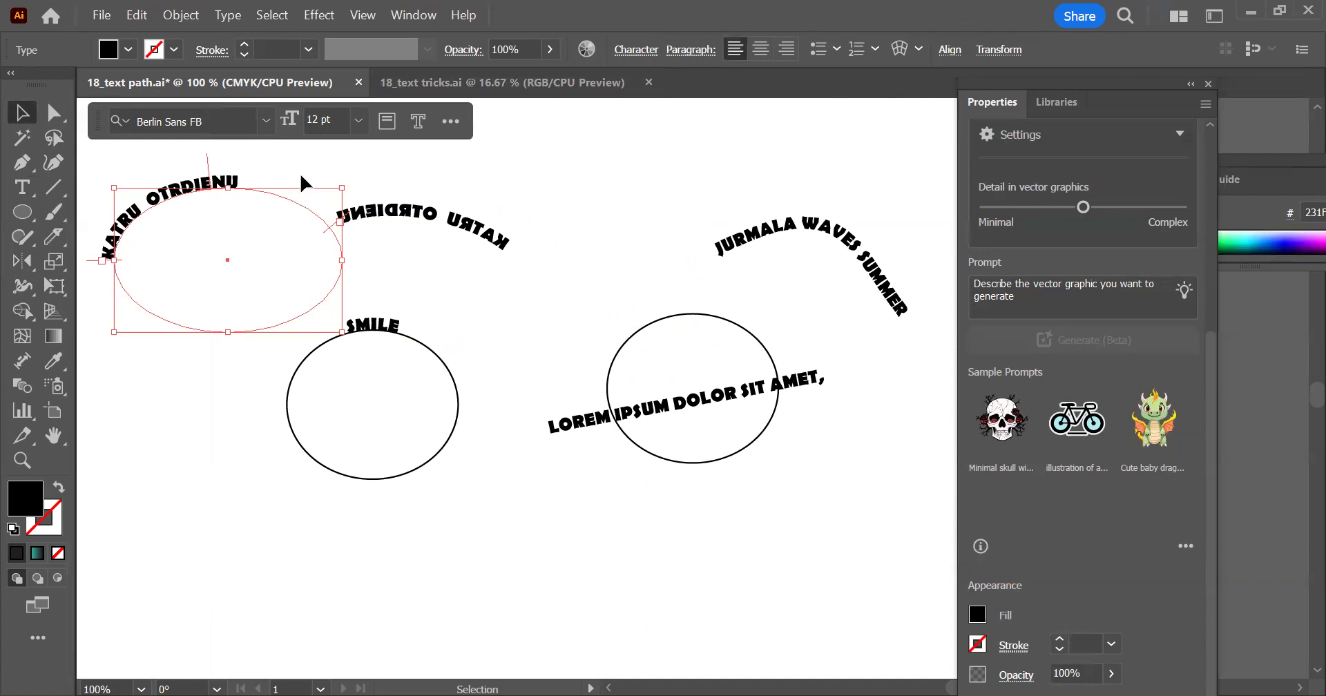
{"action": "left_click", "coordinate": [611, 209]}
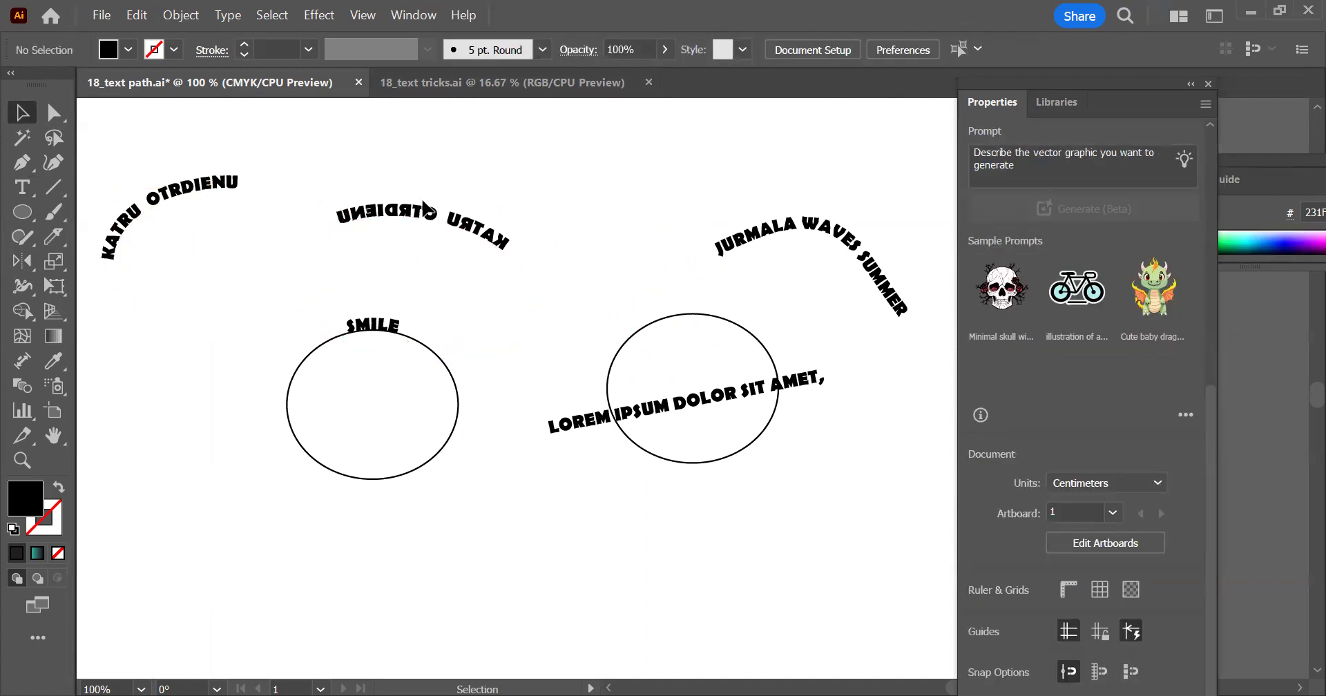
Check which objects overlap at the SMILE text, and place a duplicate of the pasted circle to its lower right
{"action": "left_click_drag", "start_coordinate": [474, 287], "coordinate": [358, 387]}
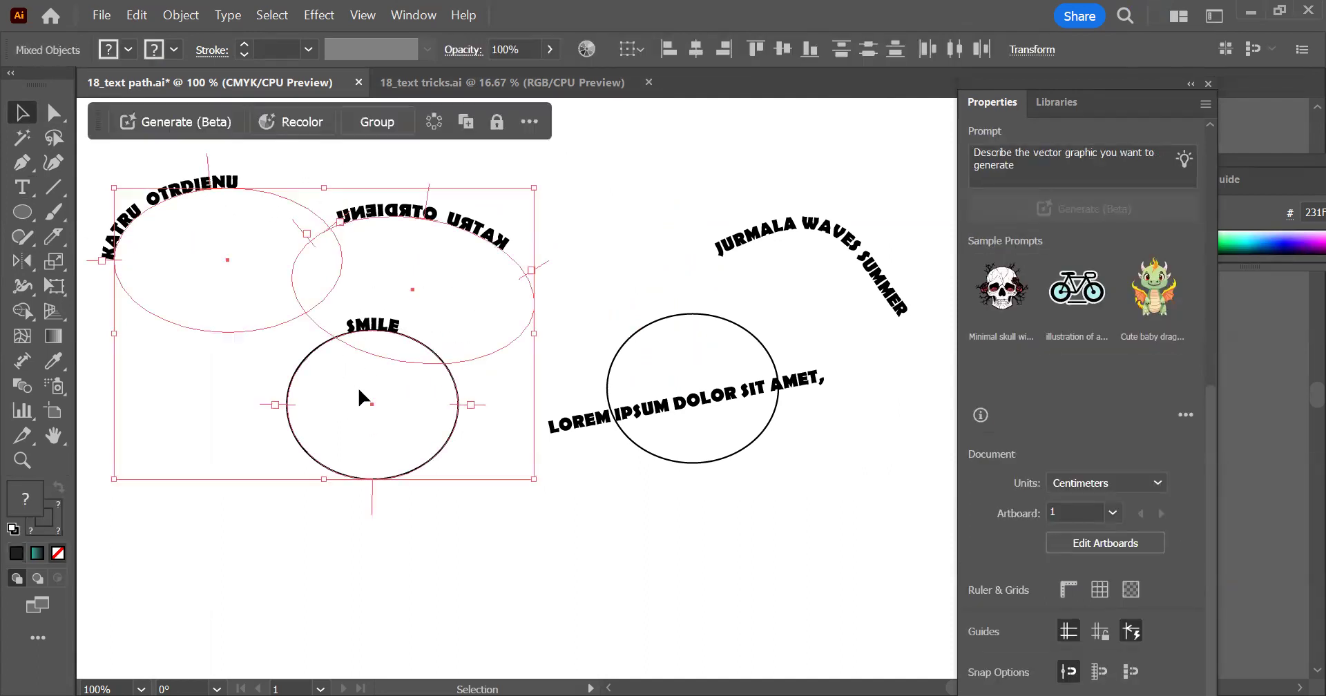
{"action": "left_click_drag", "start_coordinate": [473, 503], "coordinate": [392, 444]}
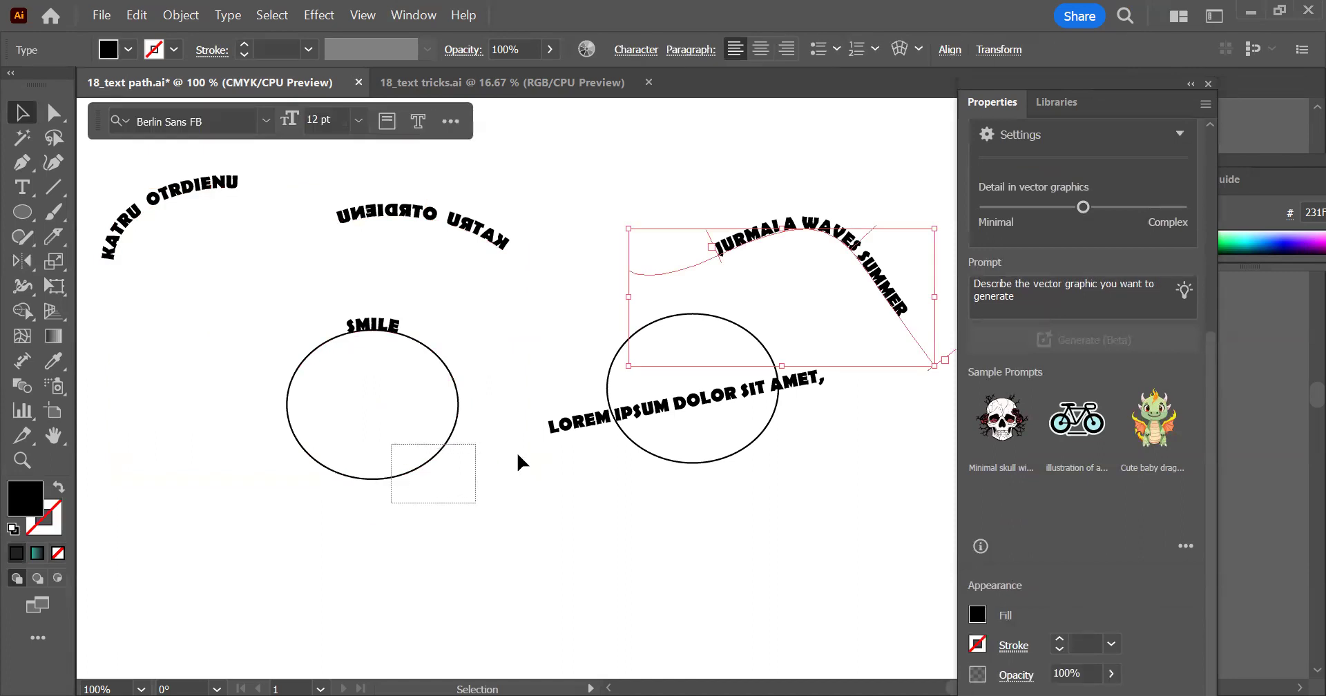
{"action": "left_click", "coordinate": [373, 322], "text": "shift"}
{"action": "left_click", "coordinate": [661, 323]}
{"action": "left_click_drag", "start_coordinate": [722, 314], "coordinate": [873, 420]}
Turn the lower-right circle into a text path starting near its top with the Type on a Path tool
{"action": "left_click", "coordinate": [22, 187]}
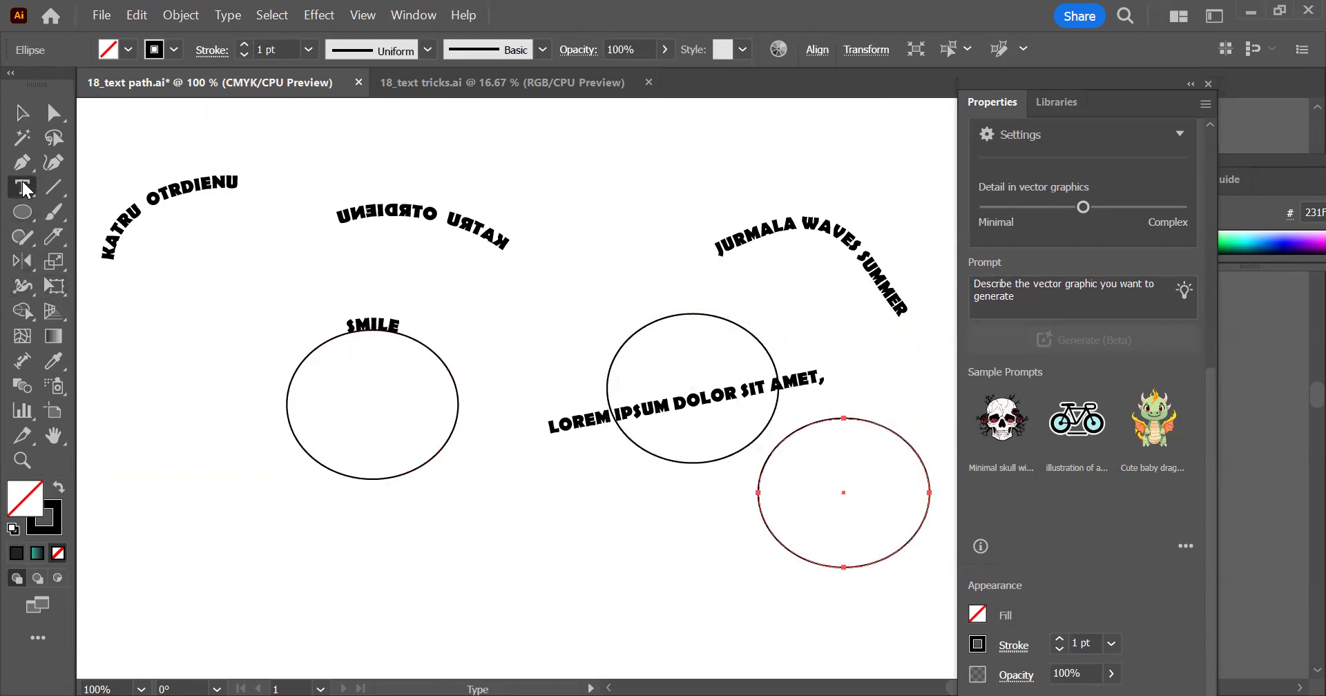
{"action": "right_click", "coordinate": [22, 187]}
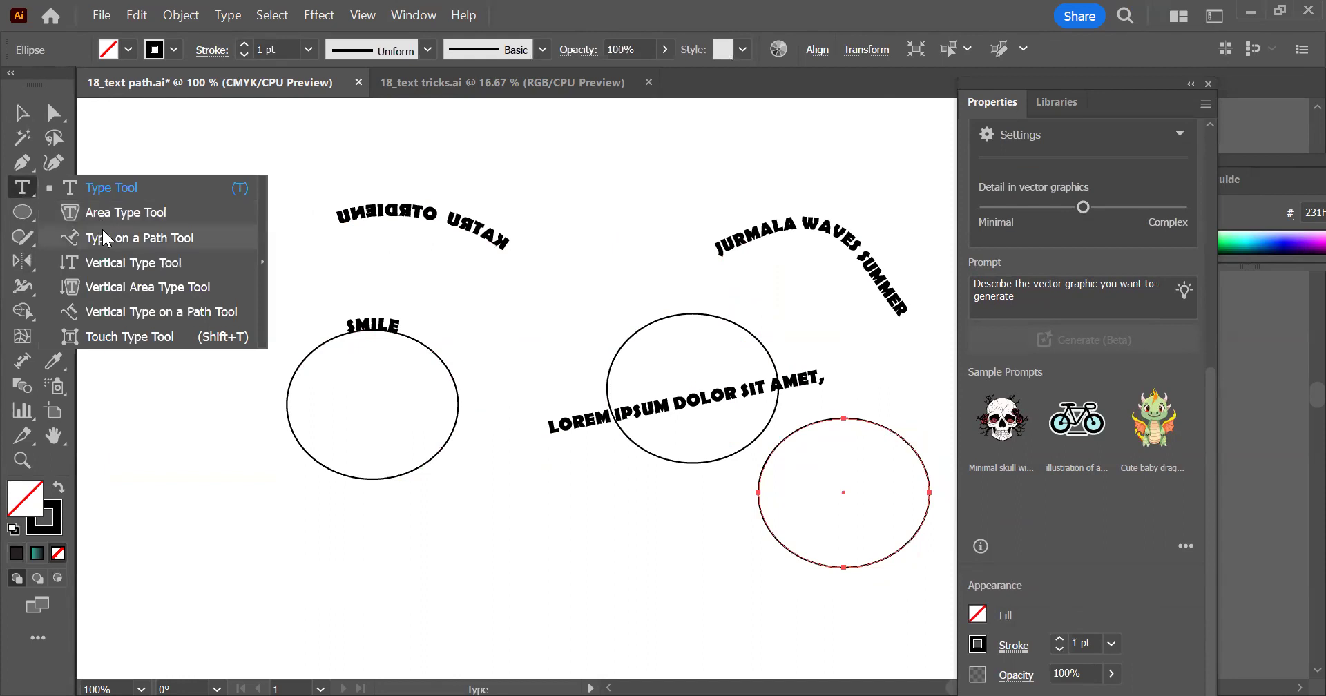
{"action": "left_click", "coordinate": [104, 239]}
{"action": "left_click", "coordinate": [831, 420]}
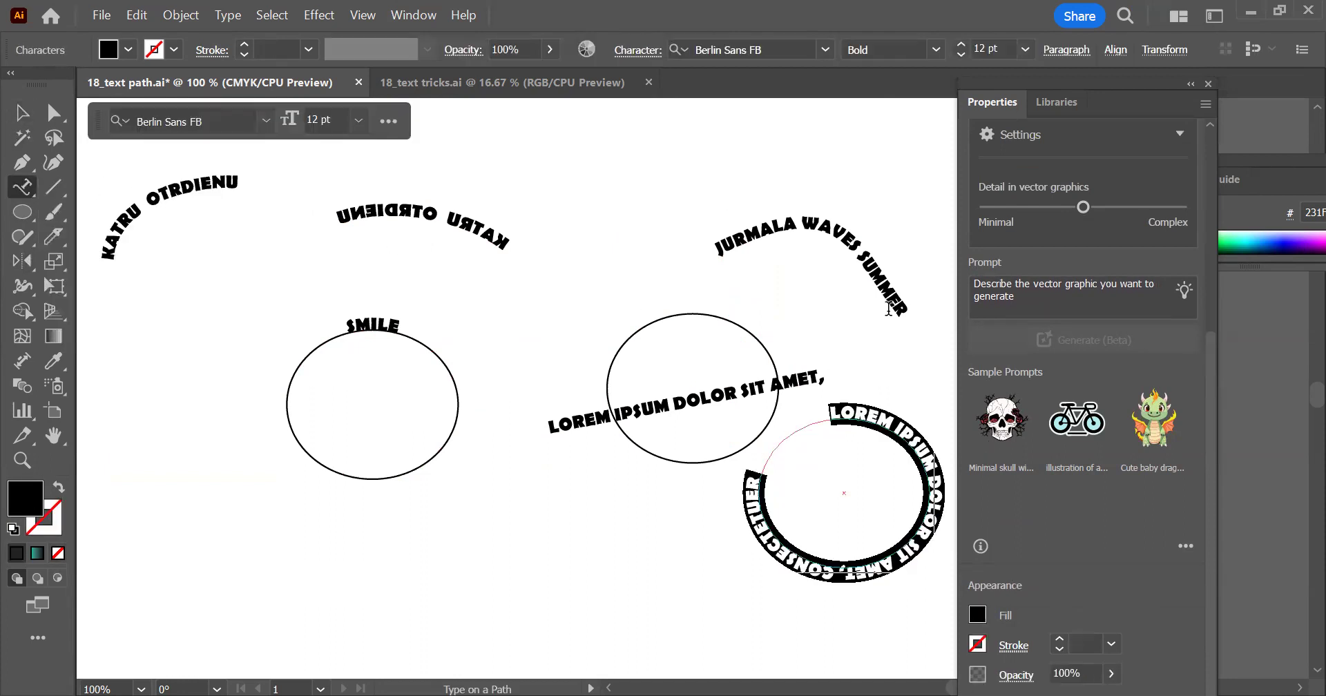
Replace the placeholder text on the lower-right circle with PA LABI
{"action": "type", "text": "PIE LAB"}
{"action": "key", "text": "ctrl+a"}
{"action": "type", "text": "S"}
{"action": "key", "text": "BackSpace"}
{"action": "type", "text": "LA"}
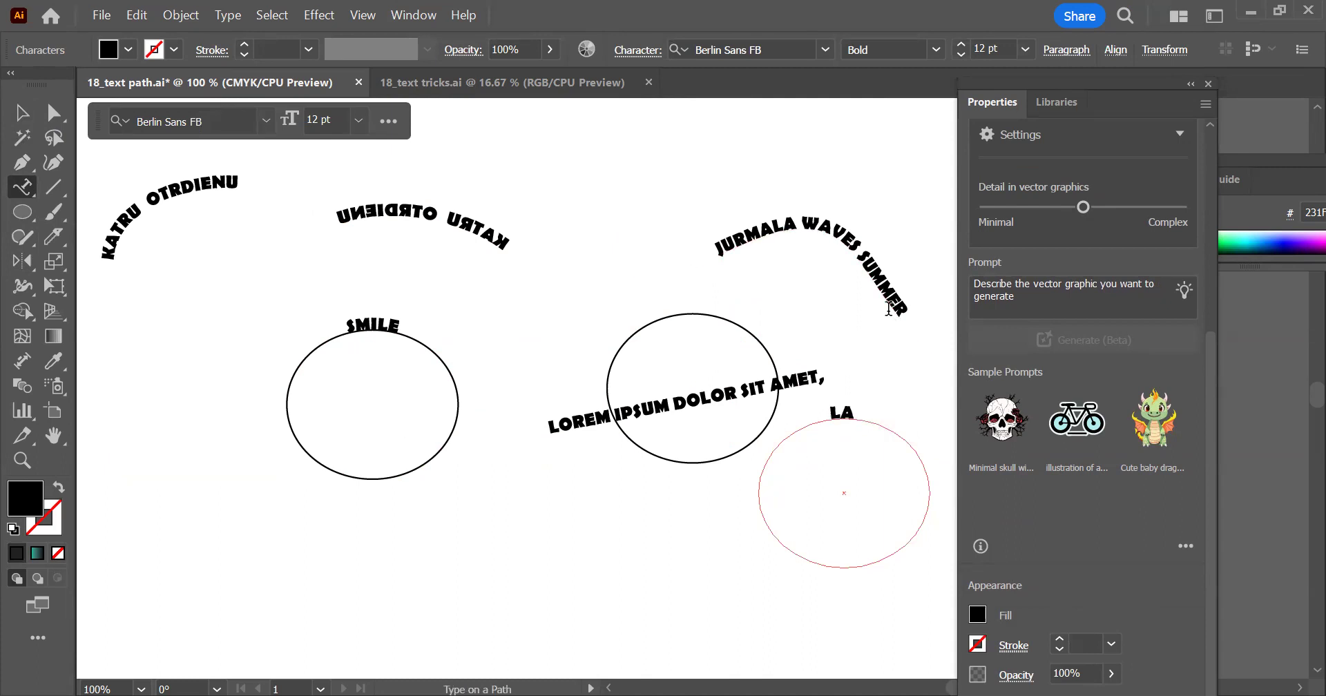
{"action": "key", "text": "BackSpace"}
{"action": "key", "text": "BackSpace"}
{"action": "type", "text": "PA LABI"}
{"action": "key", "text": "Escape"}
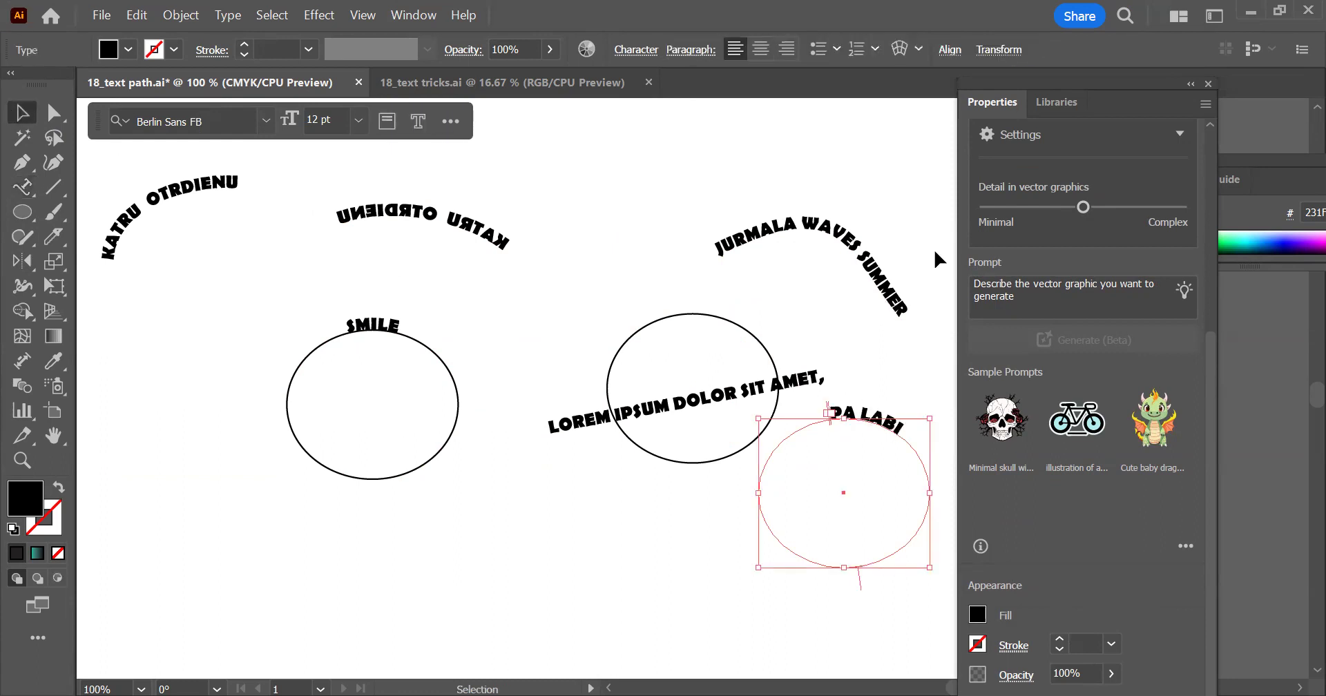
Right-align the PA LABI text and move its end bracket to the right side of the circle
{"action": "left_click", "coordinate": [779, 53]}
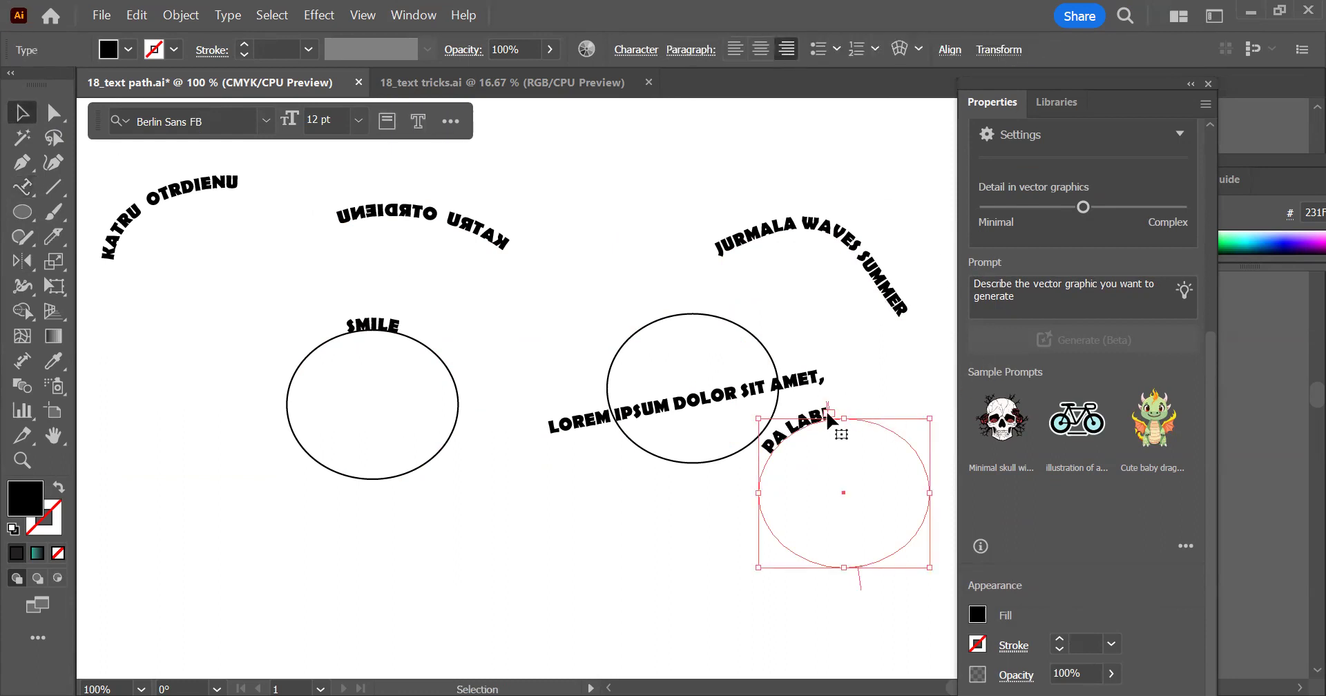
{"action": "left_click_drag", "start_coordinate": [831, 415], "coordinate": [939, 480]}
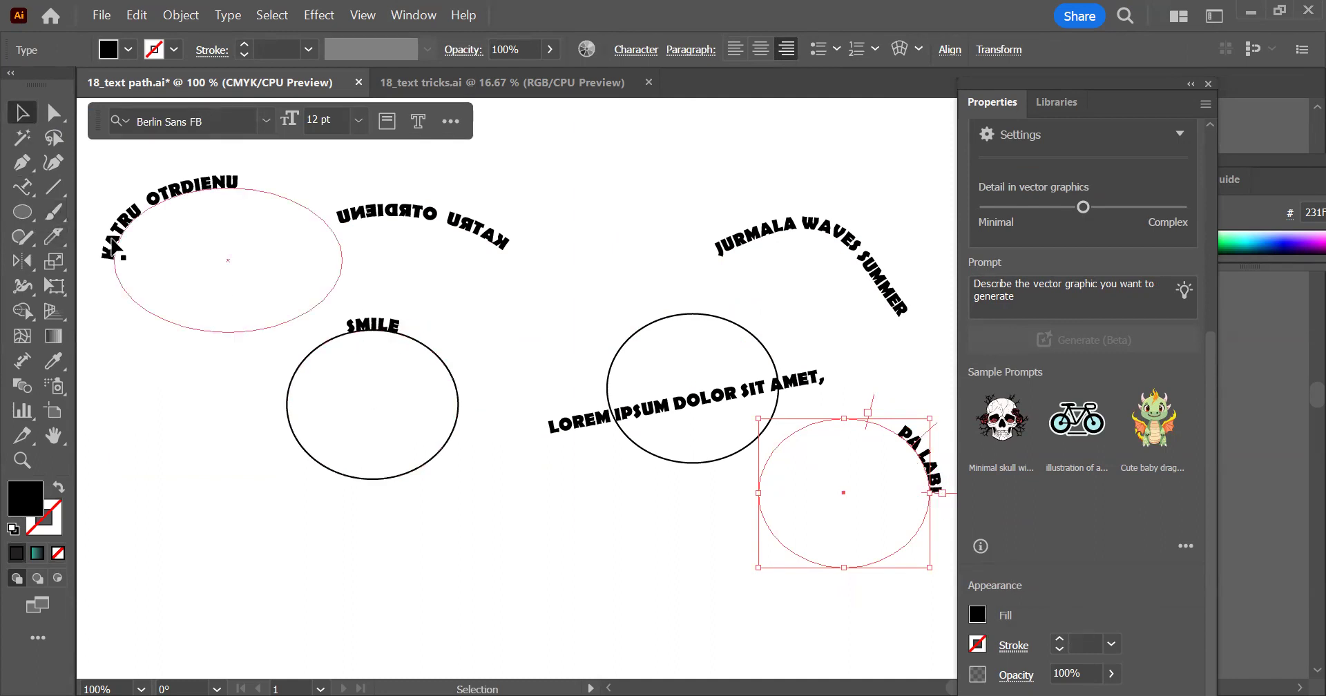
Flip the left KATRU OTRDIENU text to the inside of its ellipse and position it along the bottom arc
{"action": "left_click", "coordinate": [111, 264]}
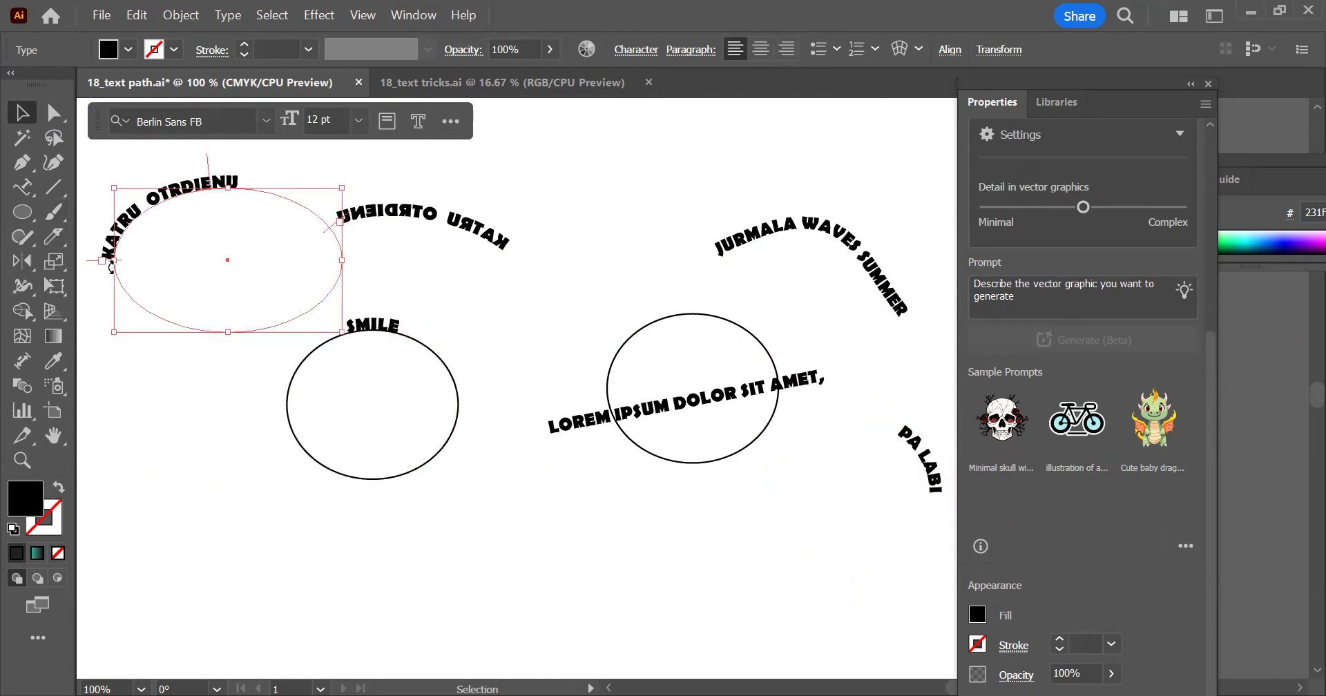
{"action": "left_click", "coordinate": [217, 436]}
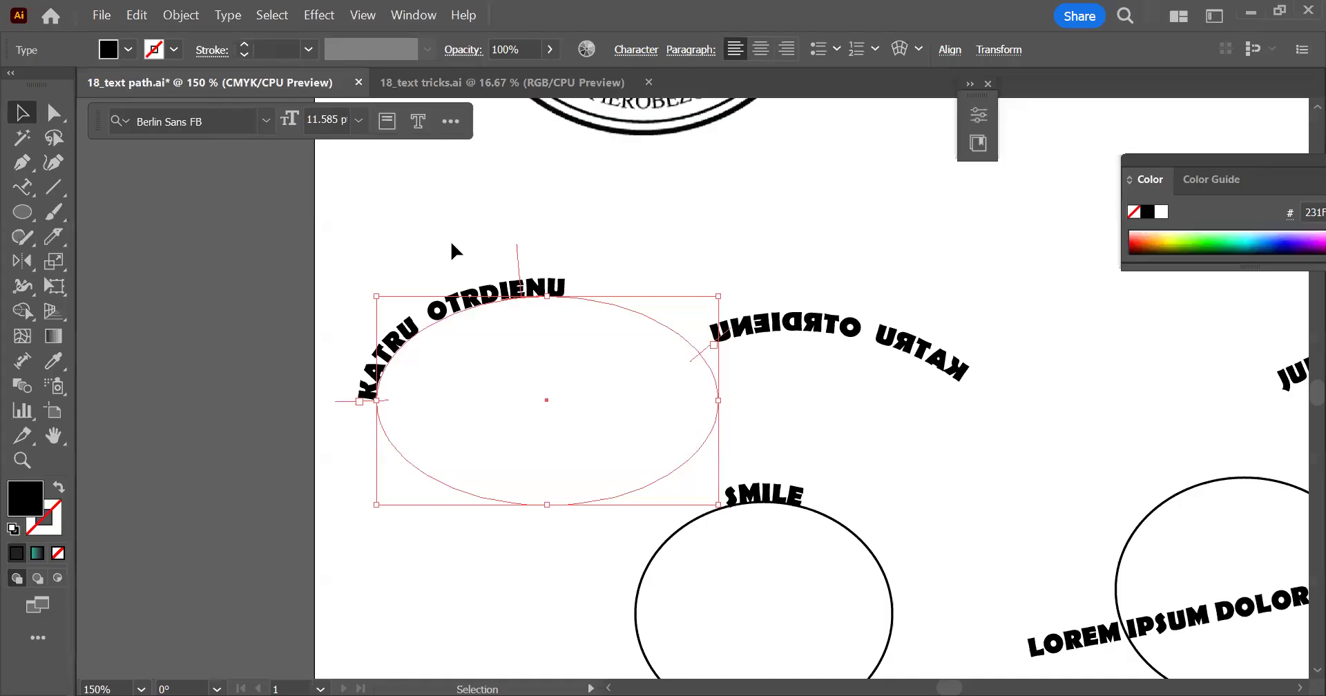
{"action": "scroll", "coordinate": [643, 442], "scroll_direction": "down", "scroll_amount": 1}
{"action": "scroll", "coordinate": [579, 299], "scroll_direction": "up", "scroll_amount": 1}
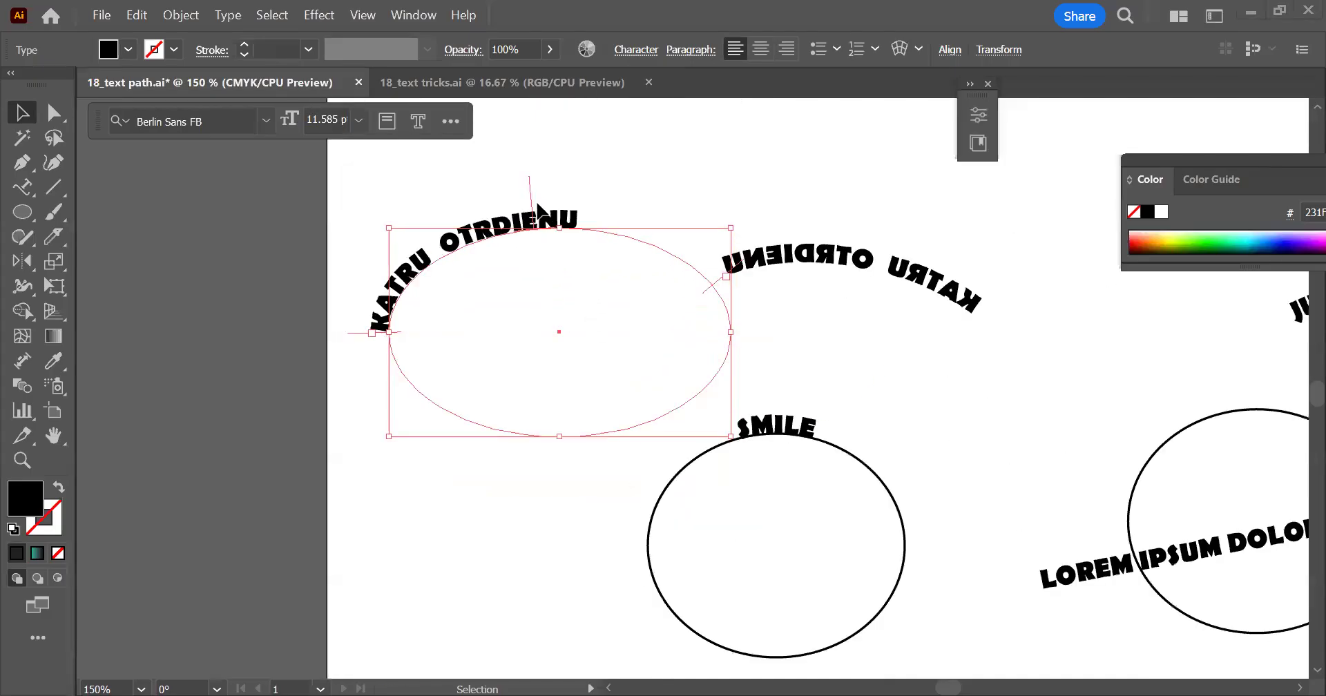
{"action": "left_click_drag", "start_coordinate": [530, 188], "coordinate": [605, 496]}
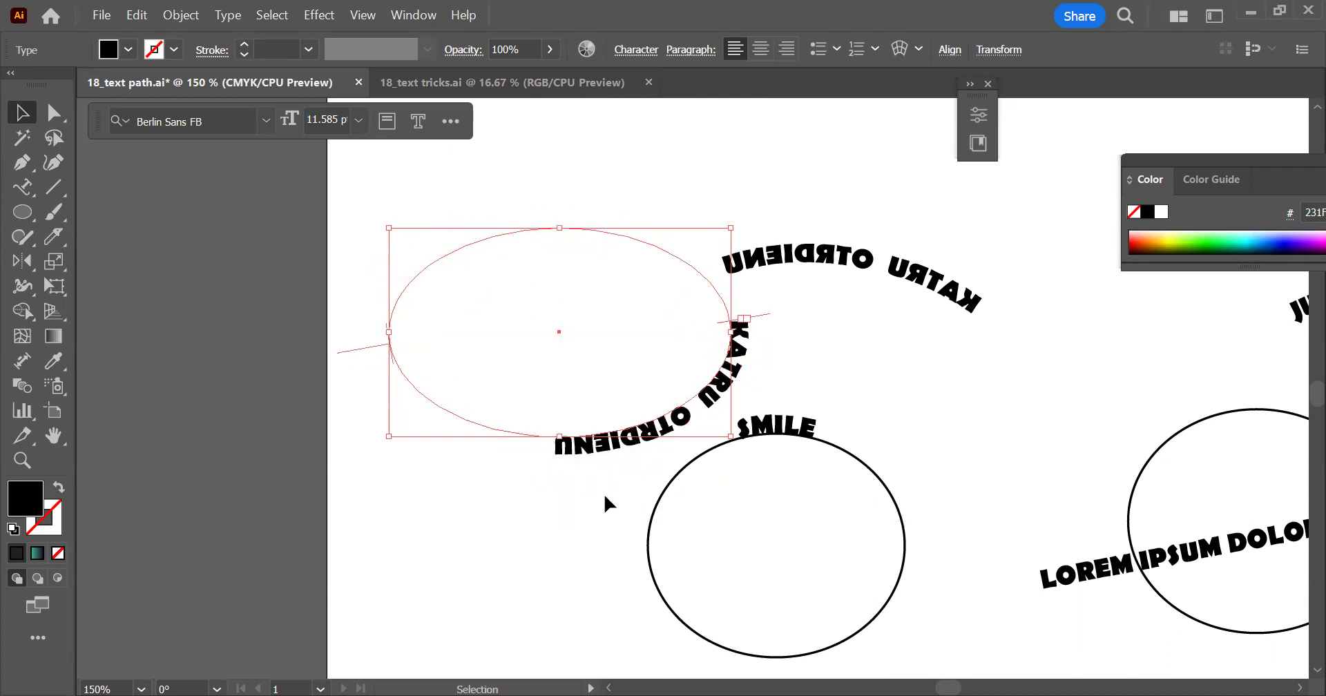
{"action": "left_click_drag", "start_coordinate": [373, 348], "coordinate": [492, 370]}
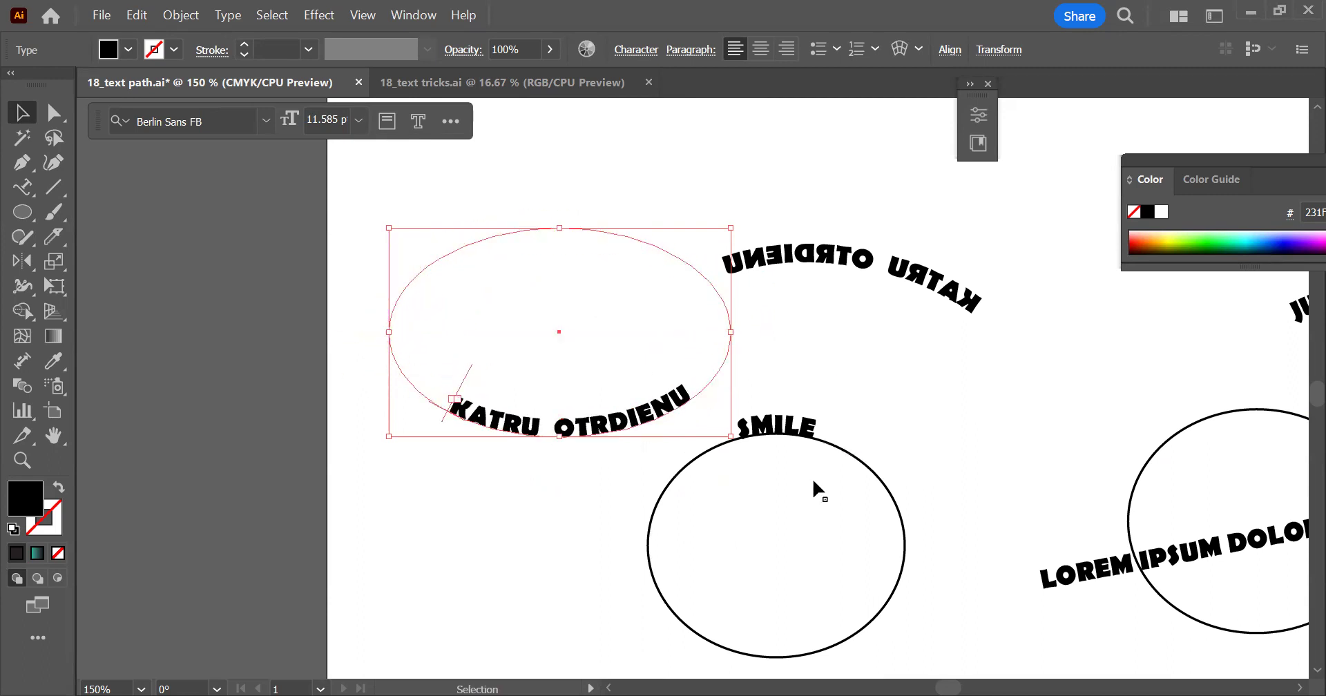
{"action": "left_click", "coordinate": [963, 343]}
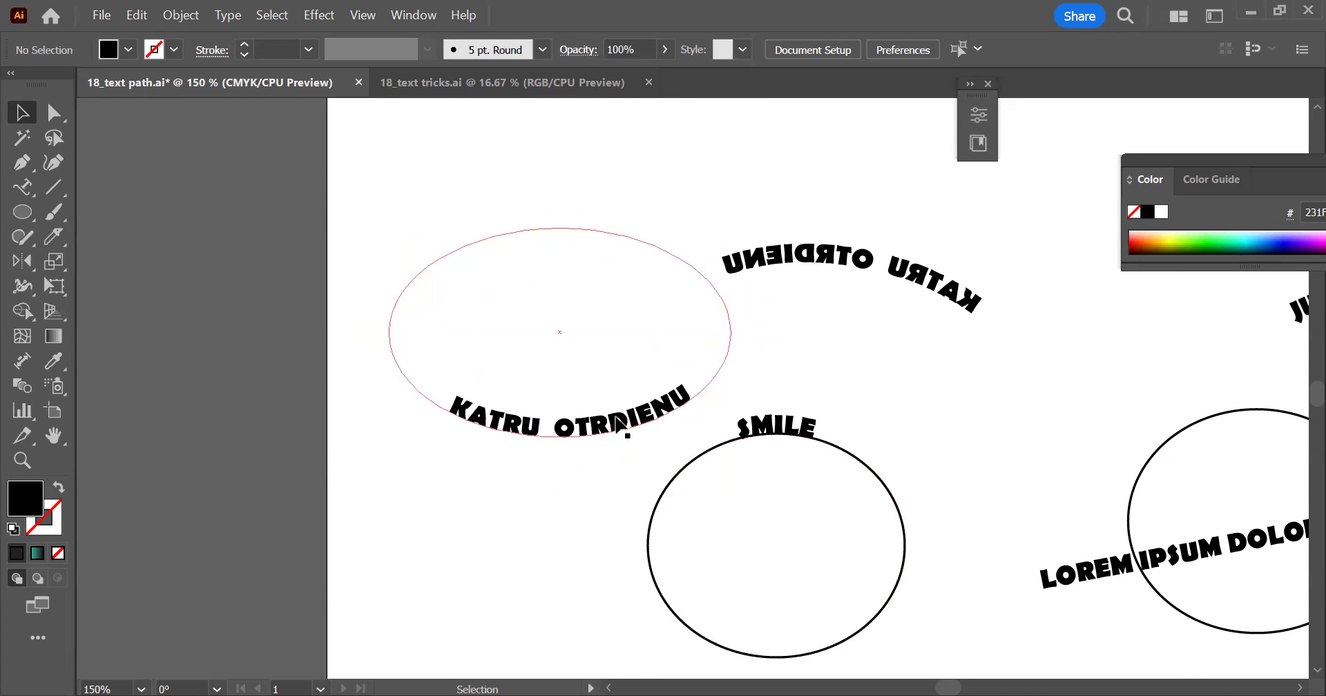
{"action": "left_click", "coordinate": [620, 422]}
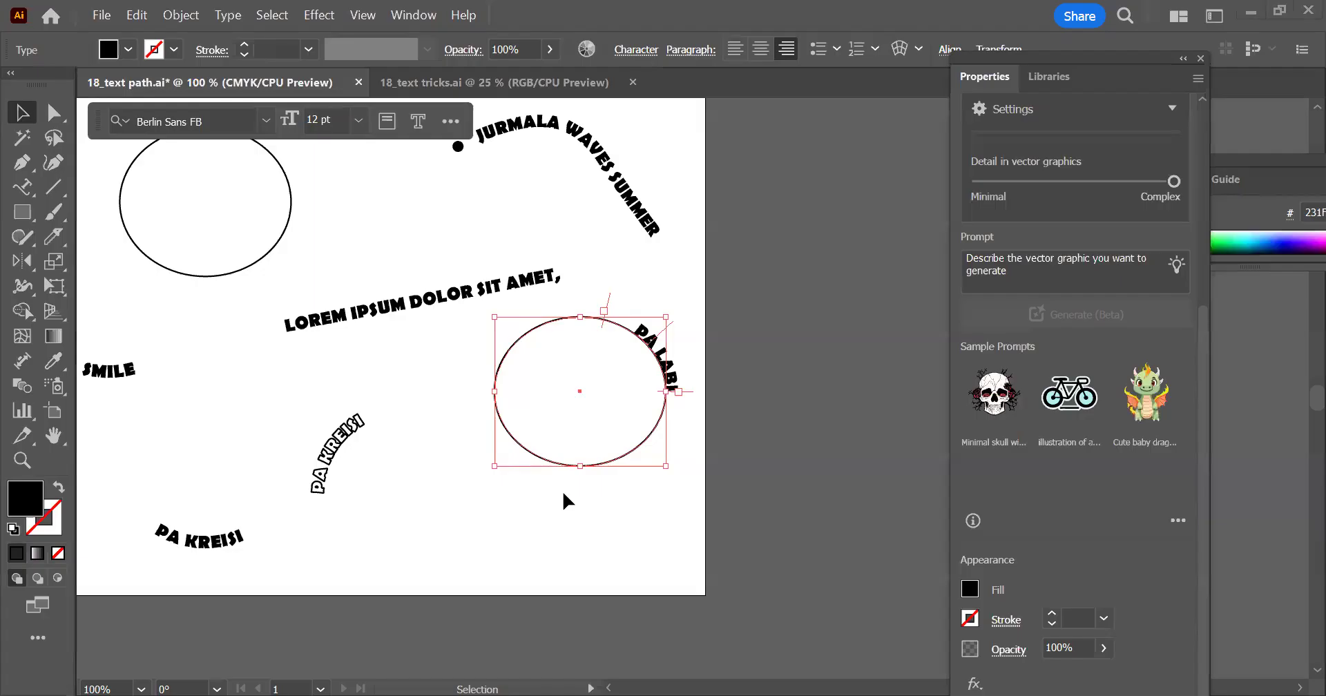
Move the PA LABI path text down and to the left, away from the stroked circle
{"action": "left_click_drag", "start_coordinate": [591, 450], "coordinate": [423, 572]}
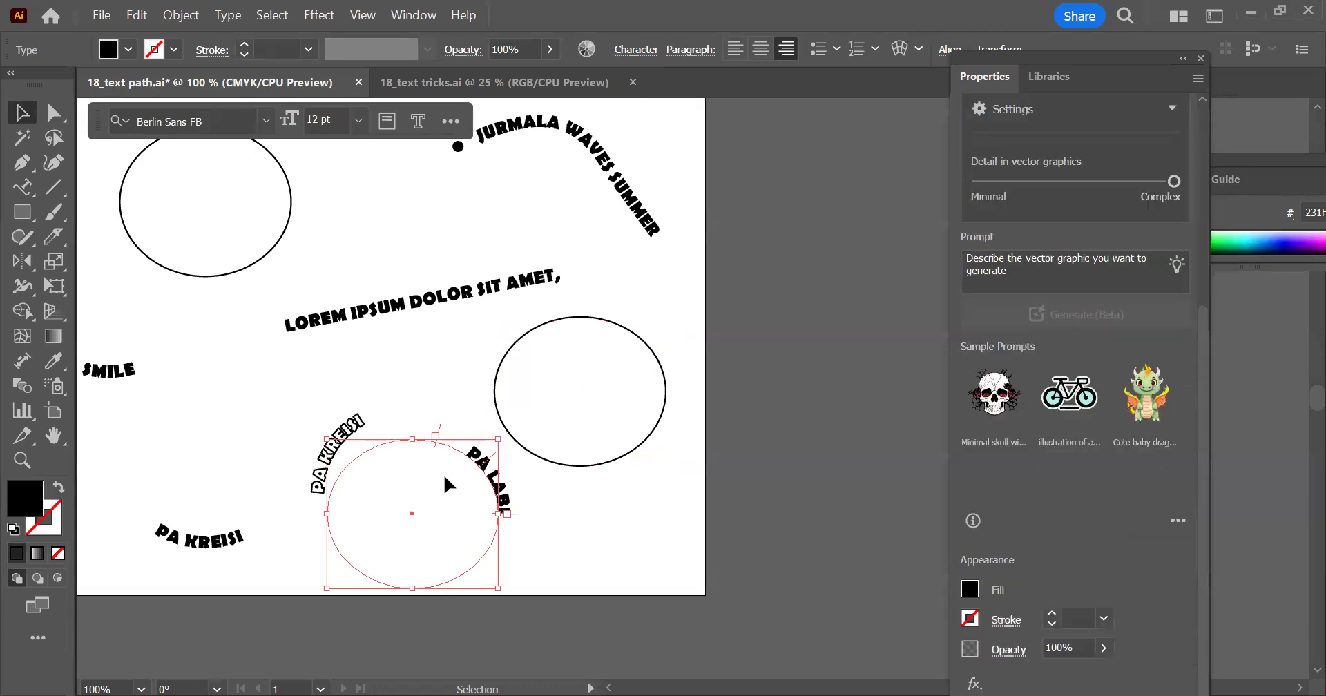
{"action": "mouse_move", "coordinate": [492, 507]}
{"action": "left_mouse_down"}
{"action": "mouse_move", "coordinate": [521, 504]}
{"action": "mouse_move", "coordinate": [517, 514]}
{"action": "left_mouse_up"}
{"action": "scroll", "coordinate": [516, 514], "scroll_direction": "up", "scroll_amount": 3}
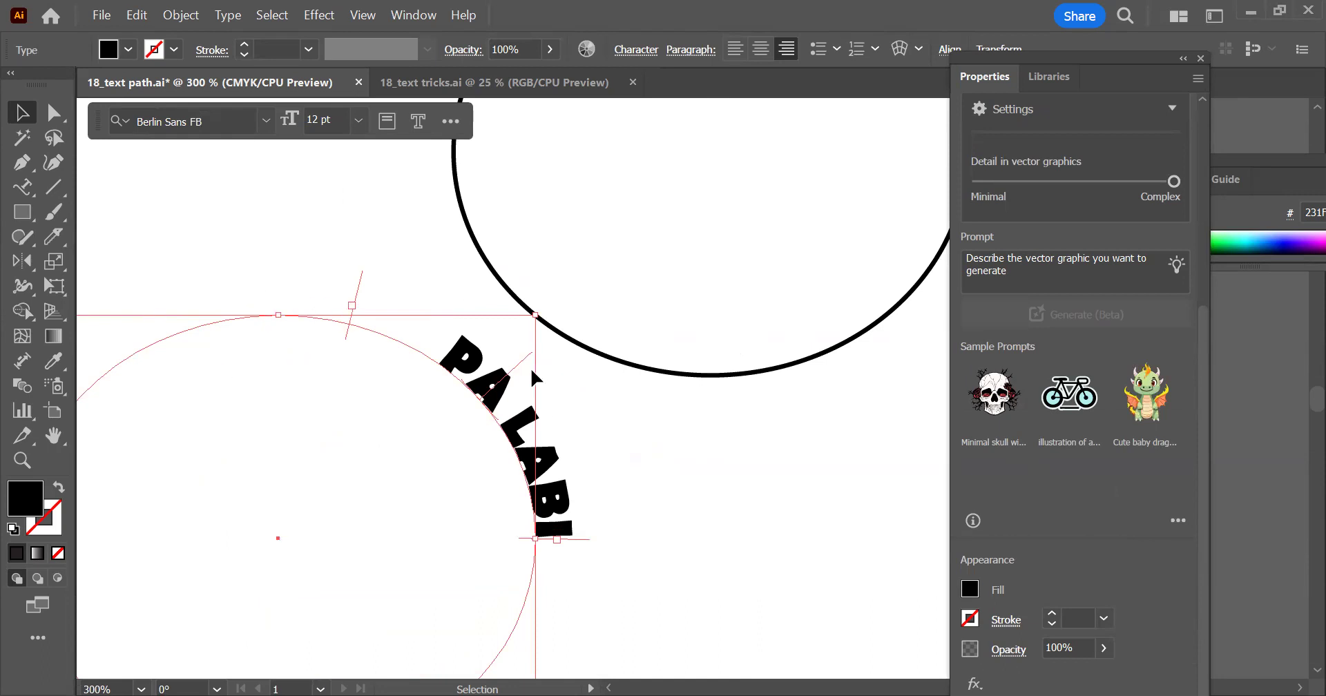
{"action": "scroll", "coordinate": [558, 372], "scroll_direction": "down", "scroll_amount": 1}
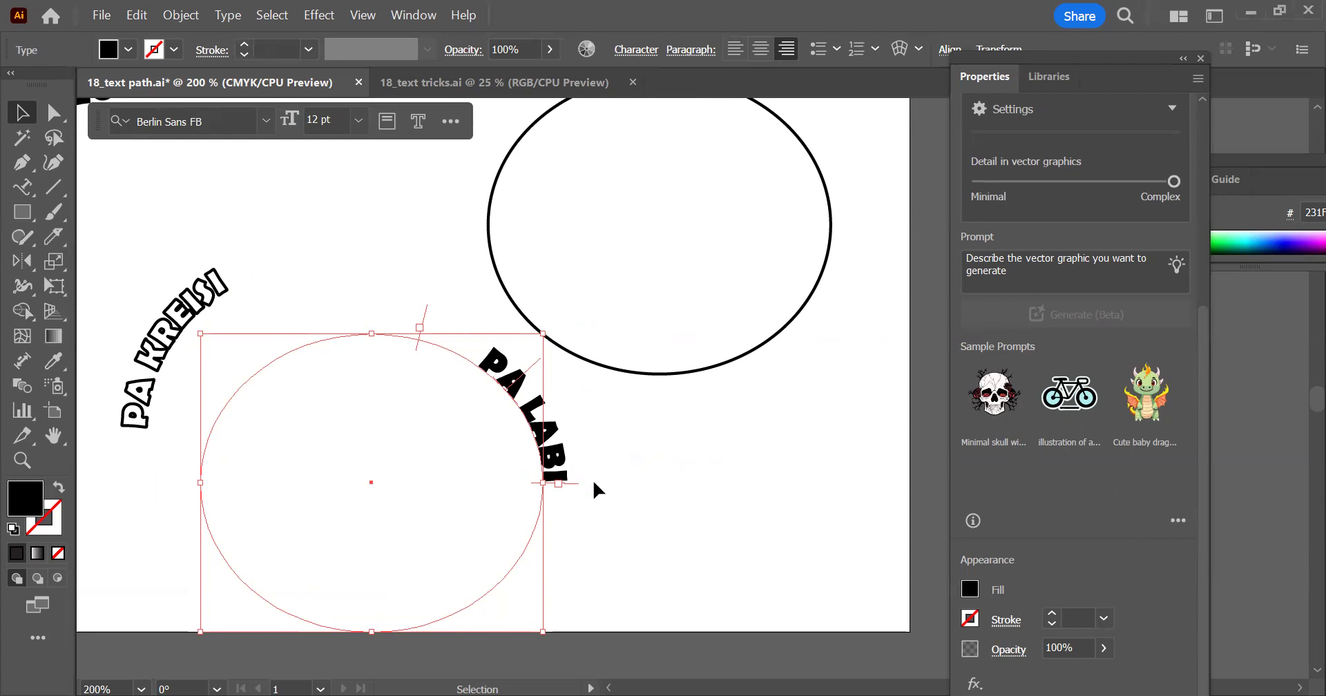
Expand the PA LABI text with Object and Fill enabled, and inspect the anchor points of its letters with Direct Selection
{"action": "left_click", "coordinate": [172, 16]}
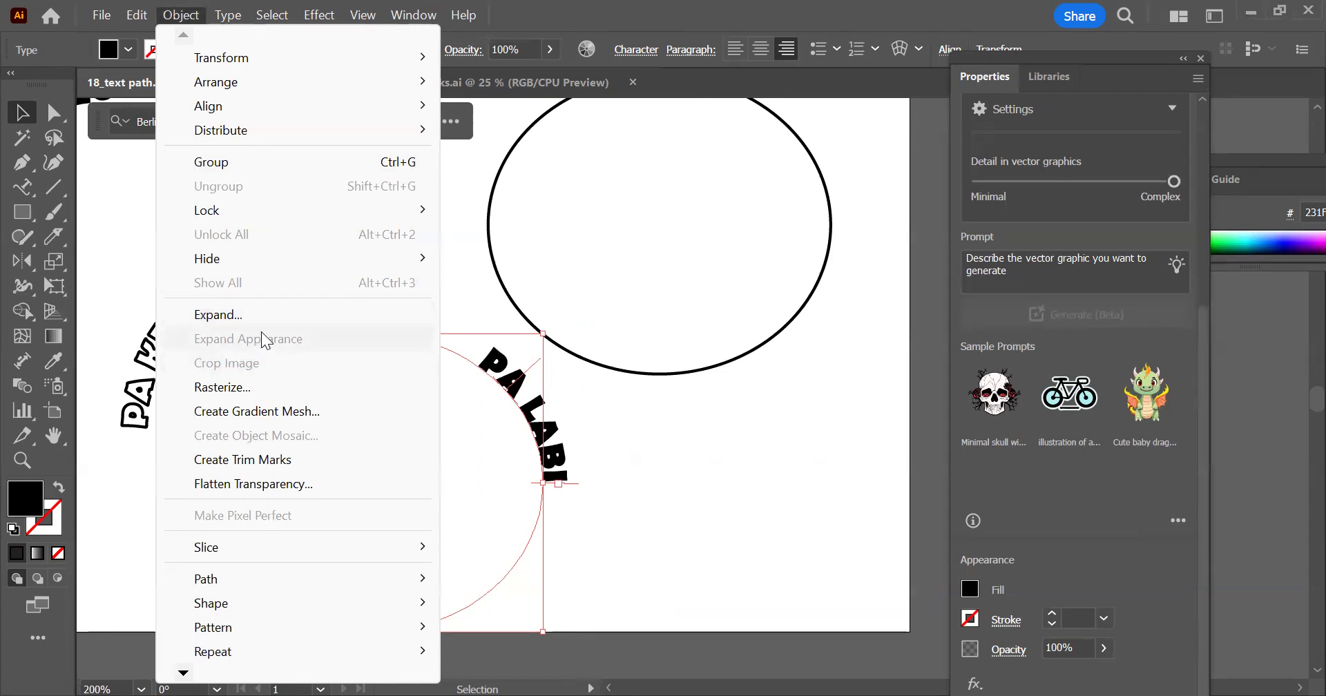
{"action": "left_click", "coordinate": [245, 313]}
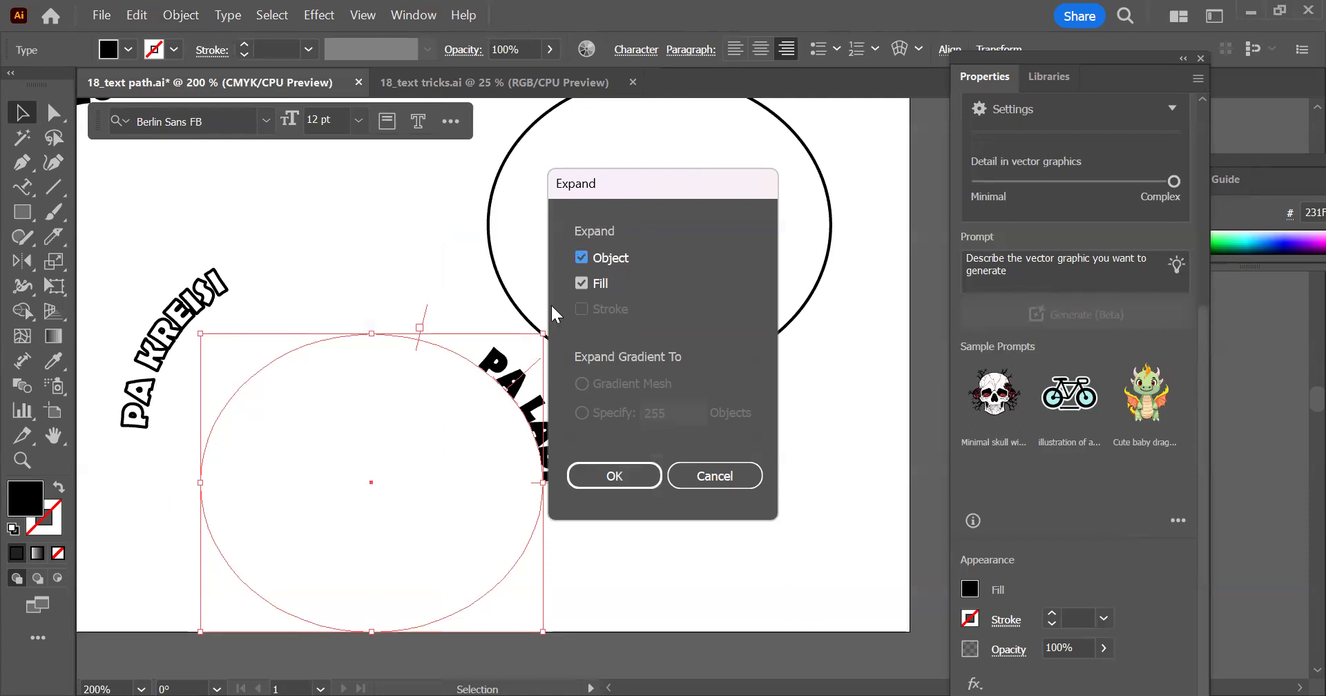
{"action": "left_click", "coordinate": [624, 473]}
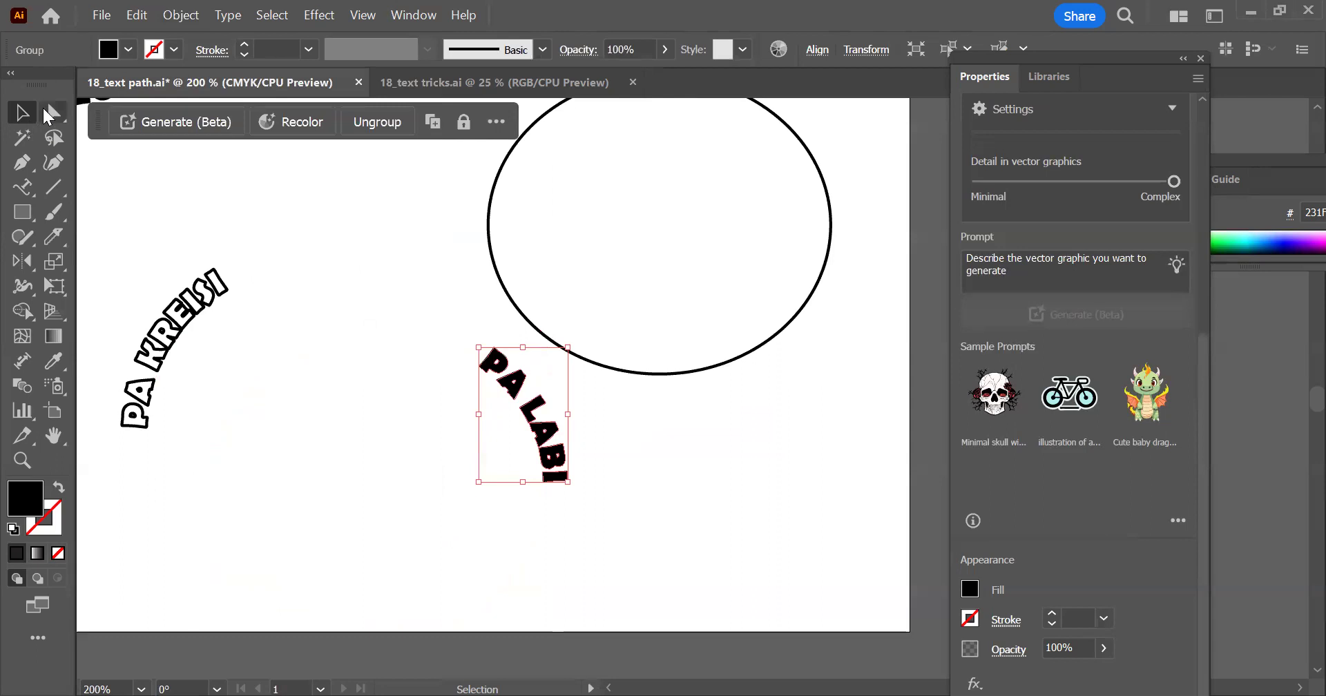
{"action": "left_click", "coordinate": [50, 114]}
{"action": "scroll", "coordinate": [511, 399], "scroll_direction": "up", "scroll_amount": 3}
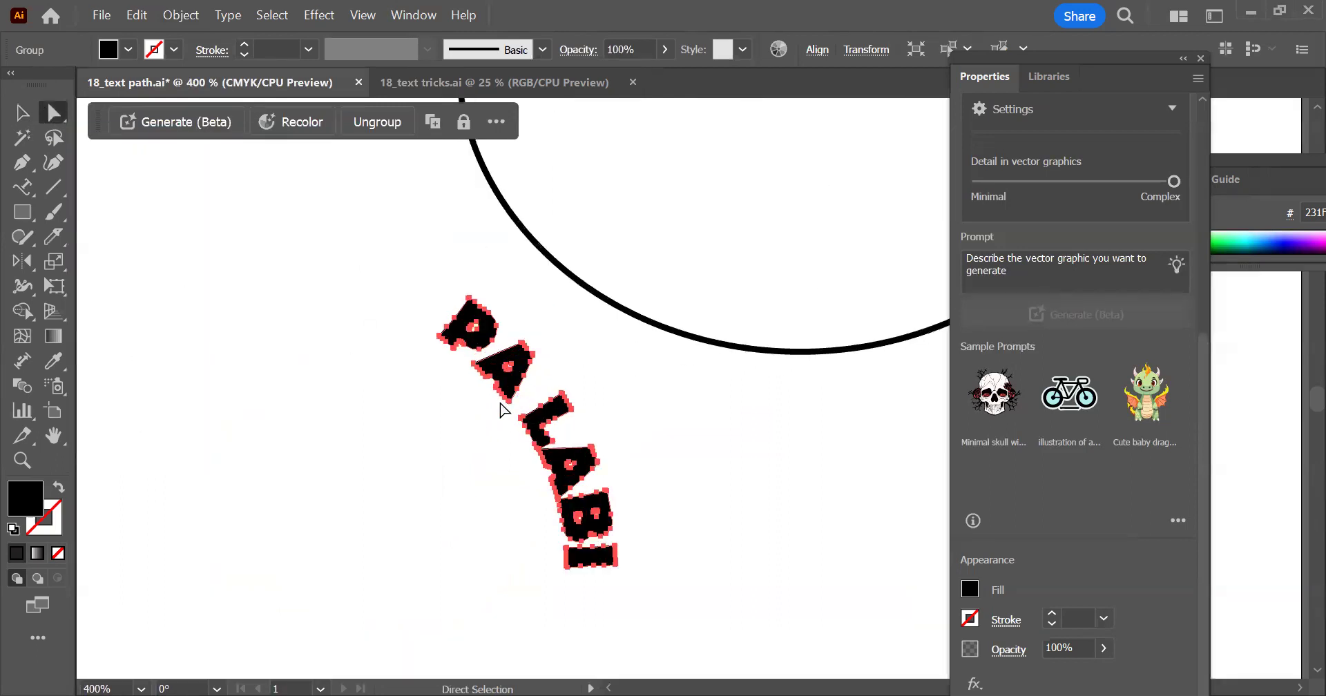
Move the expanded PA LABI lettering across the stroked ellipse to just outside its upper-right edge
{"action": "left_click", "coordinate": [22, 112]}
{"action": "key", "text": "ctrl+z"}
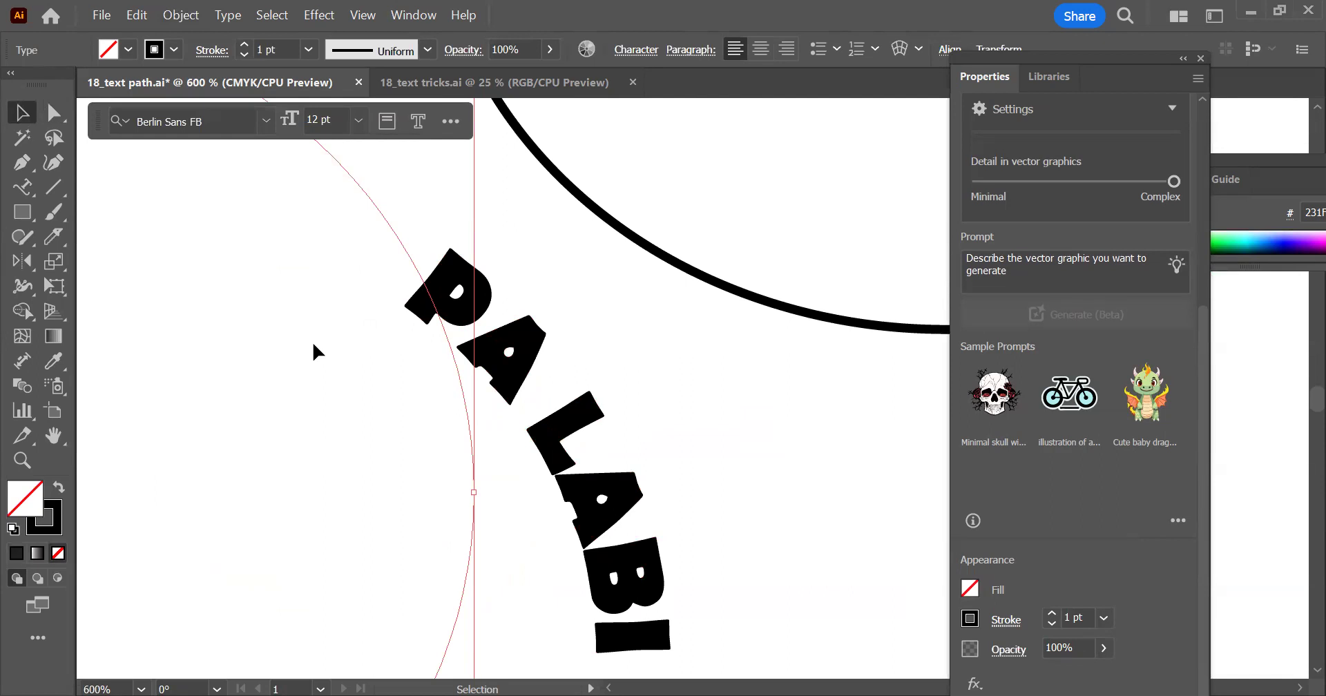
{"action": "scroll", "coordinate": [651, 357], "scroll_direction": "down", "scroll_amount": 3}
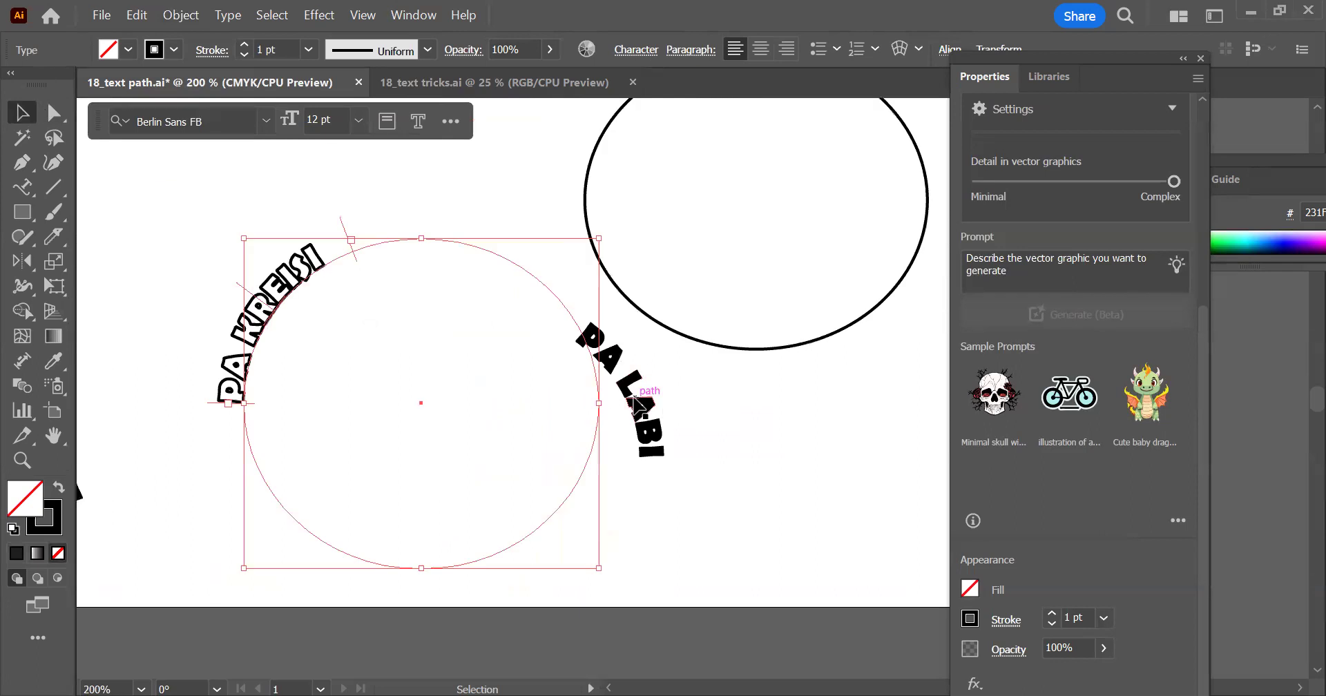
{"action": "key", "text": "ctrl+shift+z"}
{"action": "left_click_drag", "start_coordinate": [663, 454], "coordinate": [798, 332]}
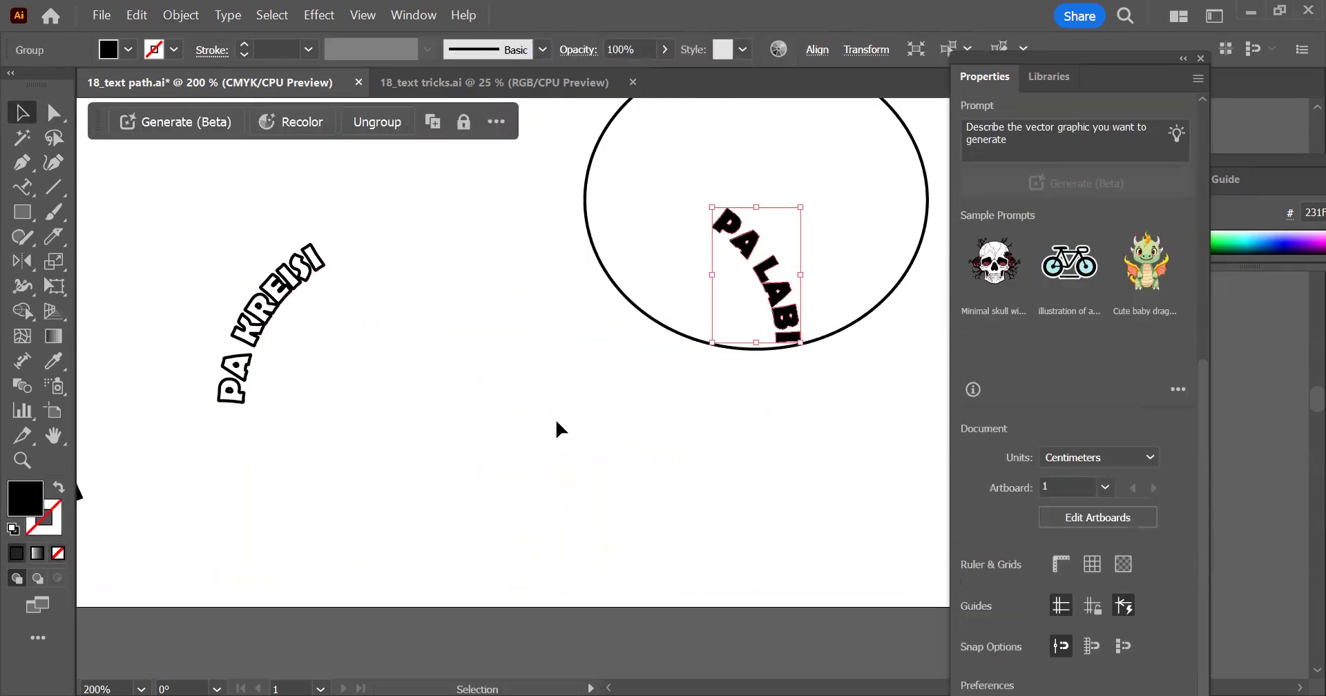
{"action": "scroll", "coordinate": [557, 429], "scroll_direction": "down", "scroll_amount": 1}
{"action": "scroll", "coordinate": [783, 266], "scroll_direction": "down", "scroll_amount": 1}
{"action": "left_click_drag", "start_coordinate": [549, 438], "coordinate": [618, 362]}
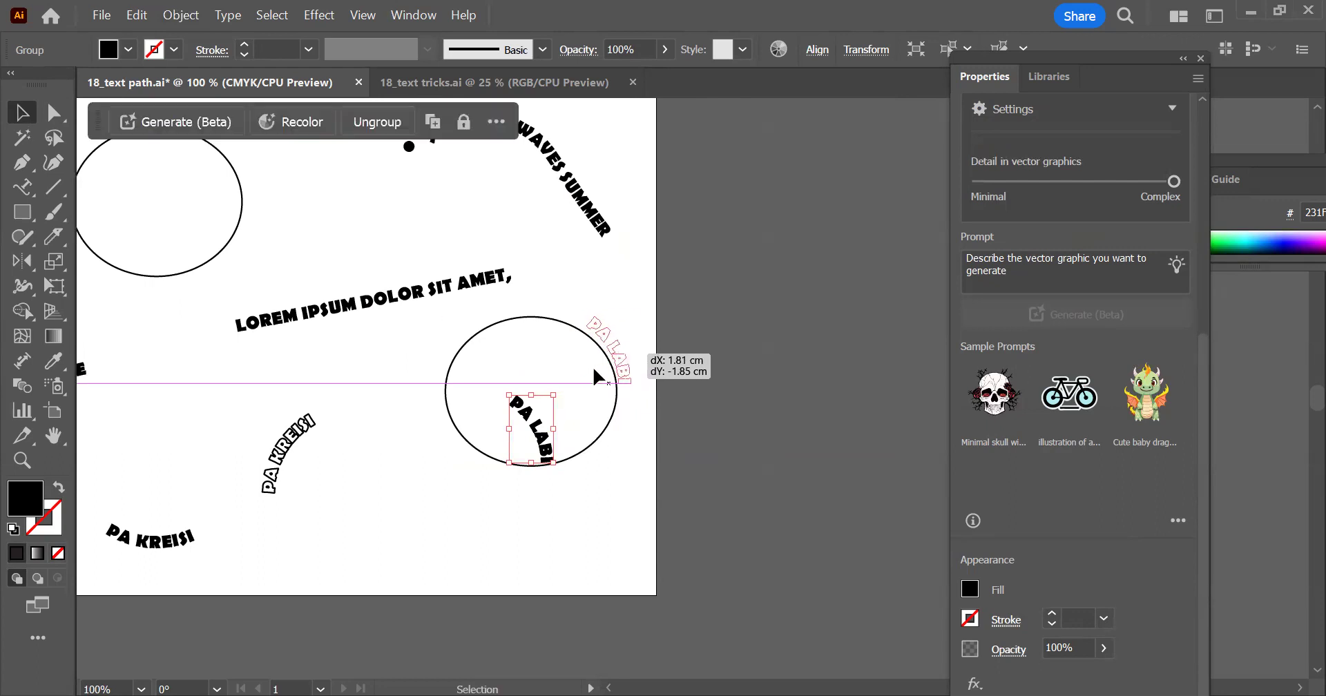
Fine-tune the PA LABI lettering's position so it sits closely along the outer upper-right curve of the ellipse
{"action": "scroll", "coordinate": [618, 362], "scroll_direction": "up", "scroll_amount": 3}
{"action": "scroll", "coordinate": [630, 350], "scroll_direction": "up", "scroll_amount": 1}
{"action": "left_click_drag", "start_coordinate": [690, 332], "coordinate": [717, 324]}
{"action": "left_click", "coordinate": [765, 294]}
{"action": "left_click_drag", "start_coordinate": [682, 284], "coordinate": [682, 289]}
{"action": "left_click", "coordinate": [766, 589]}
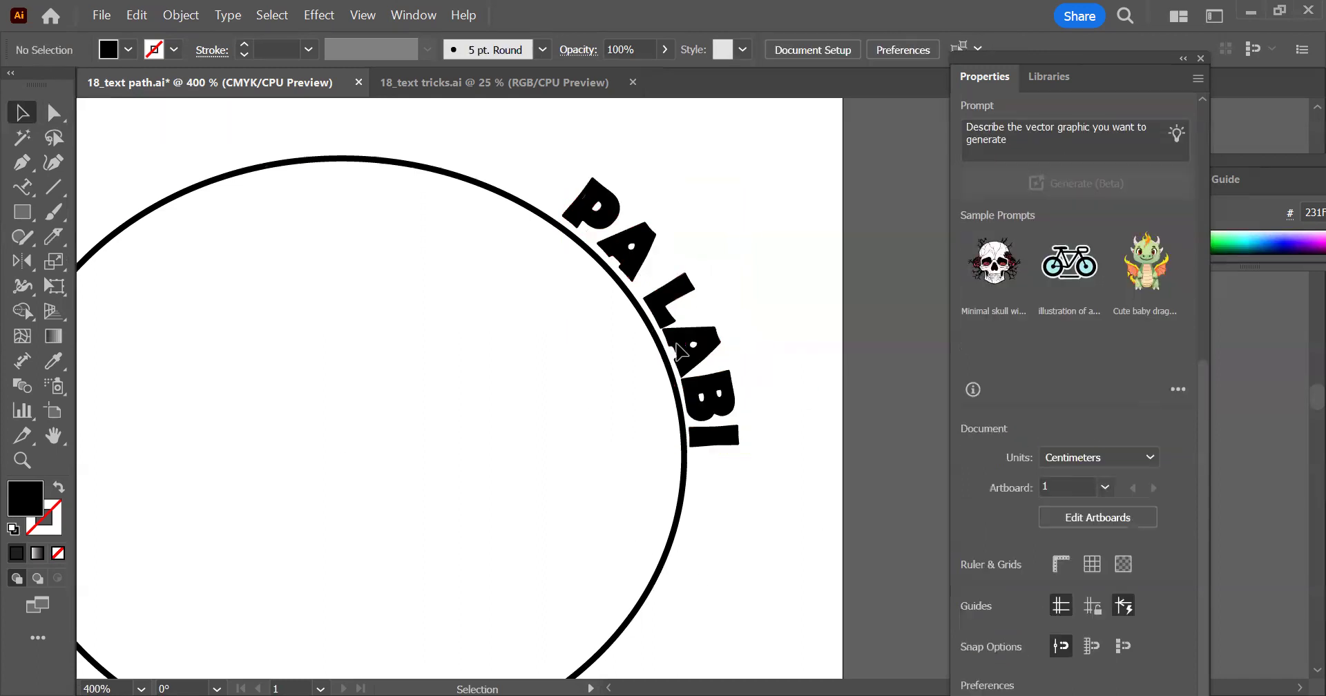
{"action": "scroll", "coordinate": [680, 351], "scroll_direction": "down", "scroll_amount": 4}
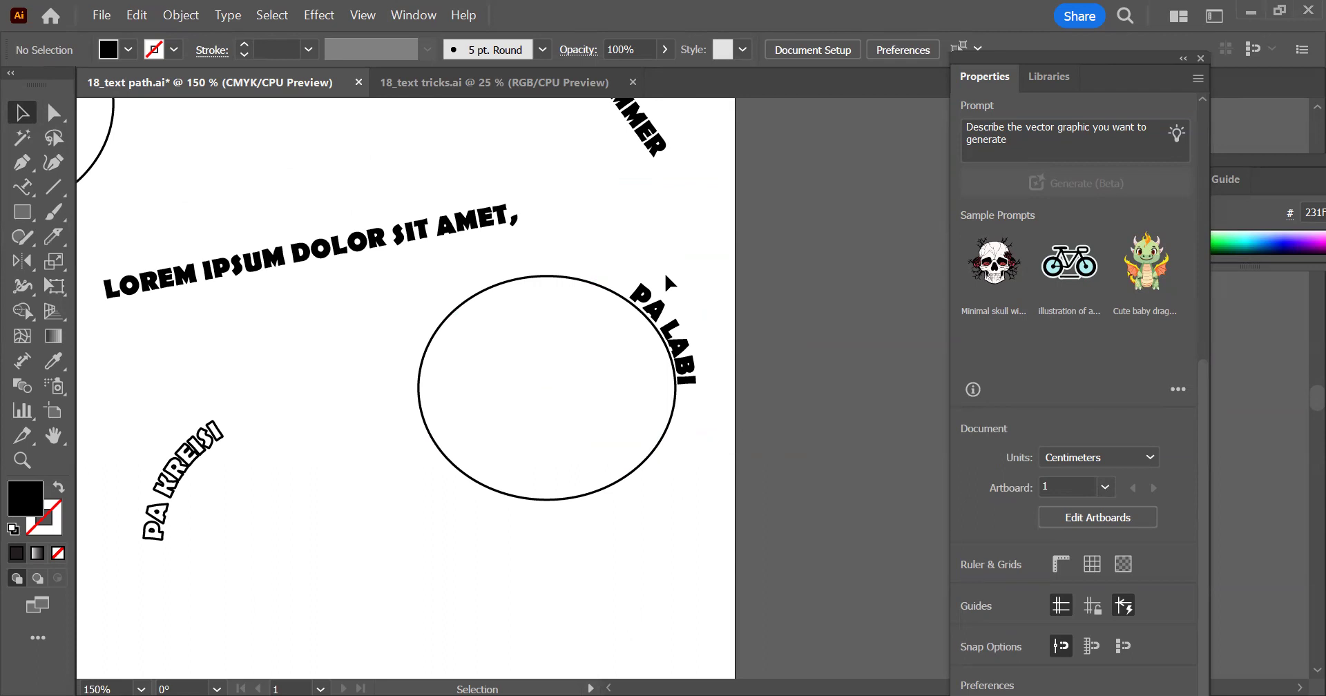
{"action": "left_click", "coordinate": [682, 331]}
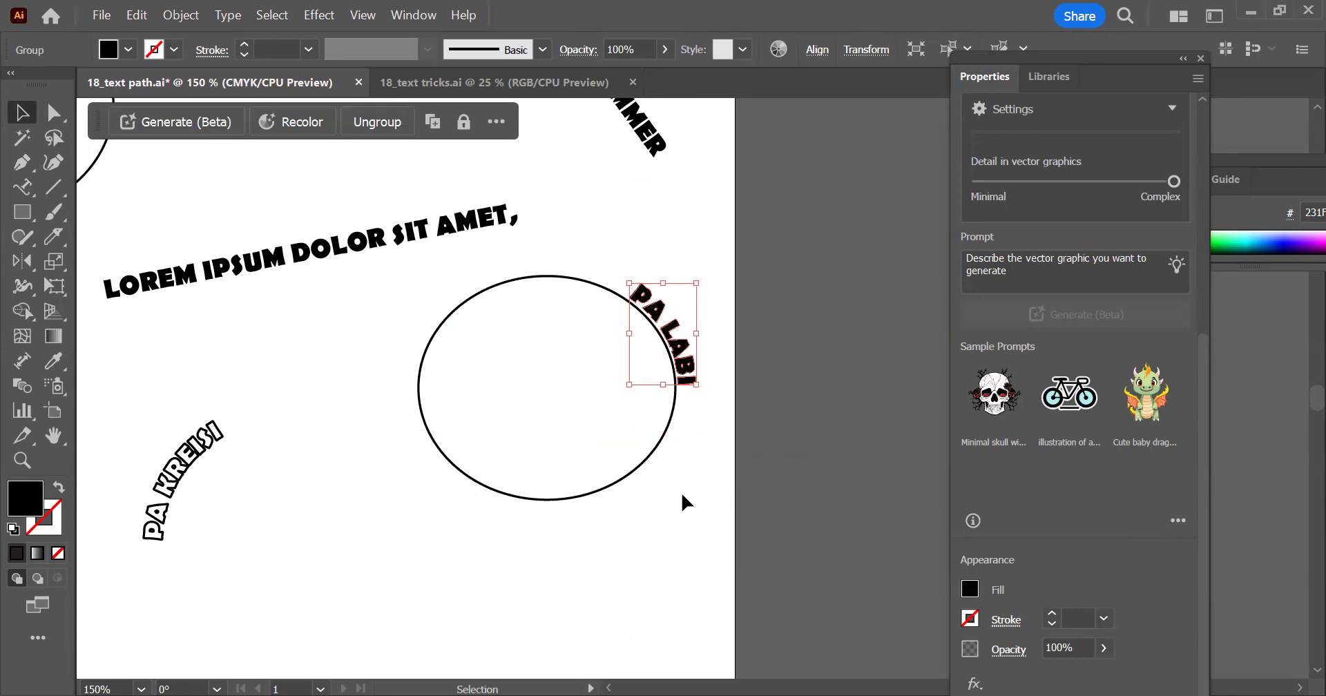
Expand the outline-only PA KREISI path text beside the stroked ellipse into shapes, and deselect it
{"action": "left_click_drag", "start_coordinate": [255, 397], "coordinate": [725, 306]}
{"action": "left_click_drag", "start_coordinate": [721, 410], "coordinate": [635, 313]}
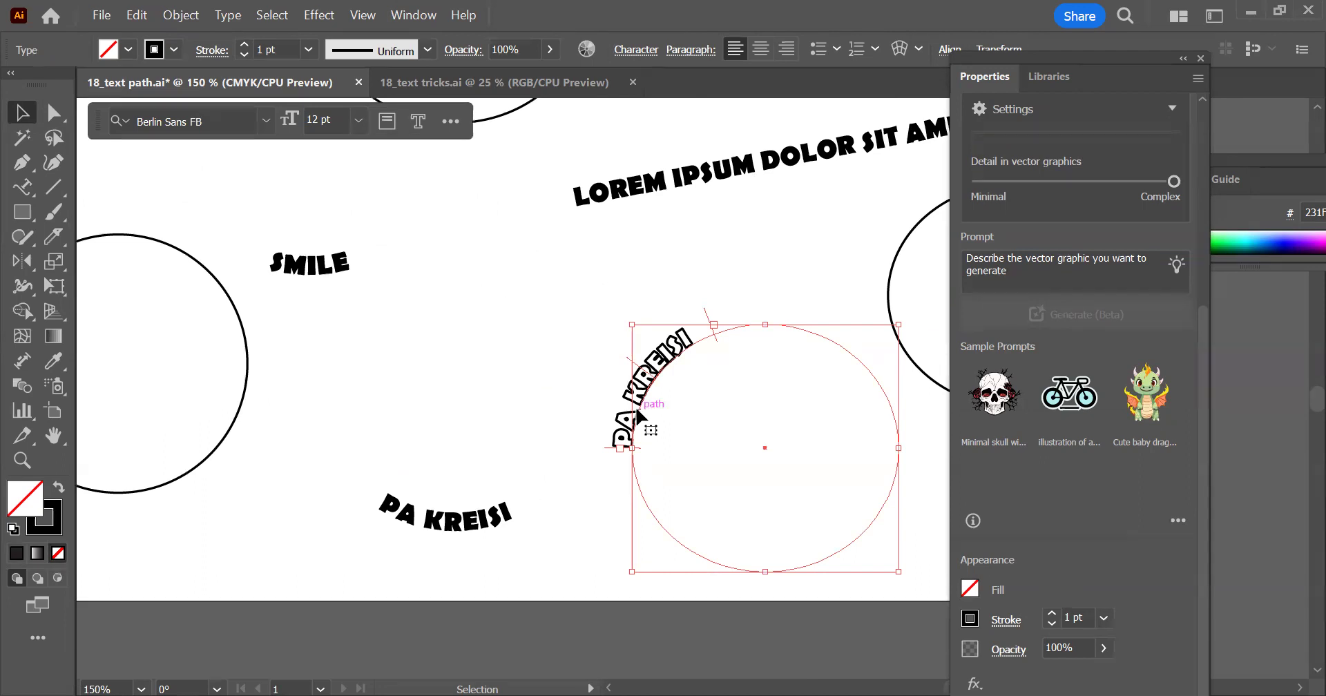
{"action": "left_click", "coordinate": [168, 17]}
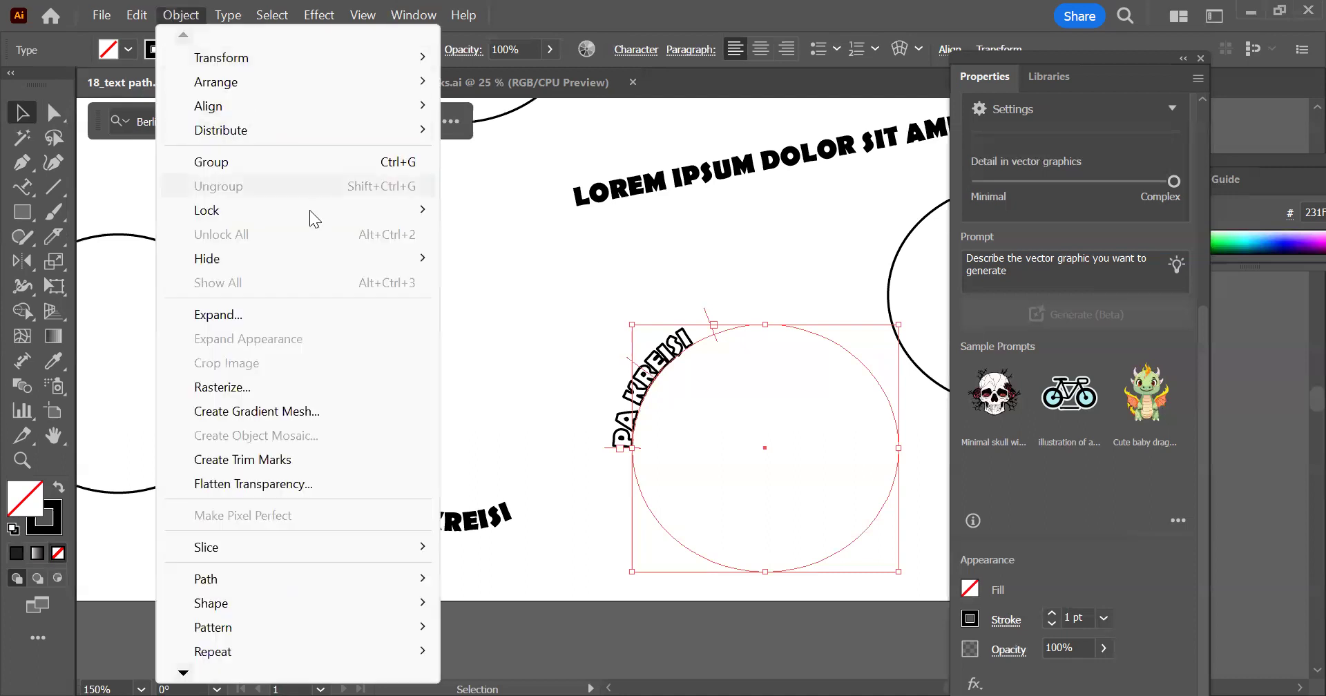
{"action": "left_click", "coordinate": [324, 321]}
{"action": "left_click", "coordinate": [608, 475]}
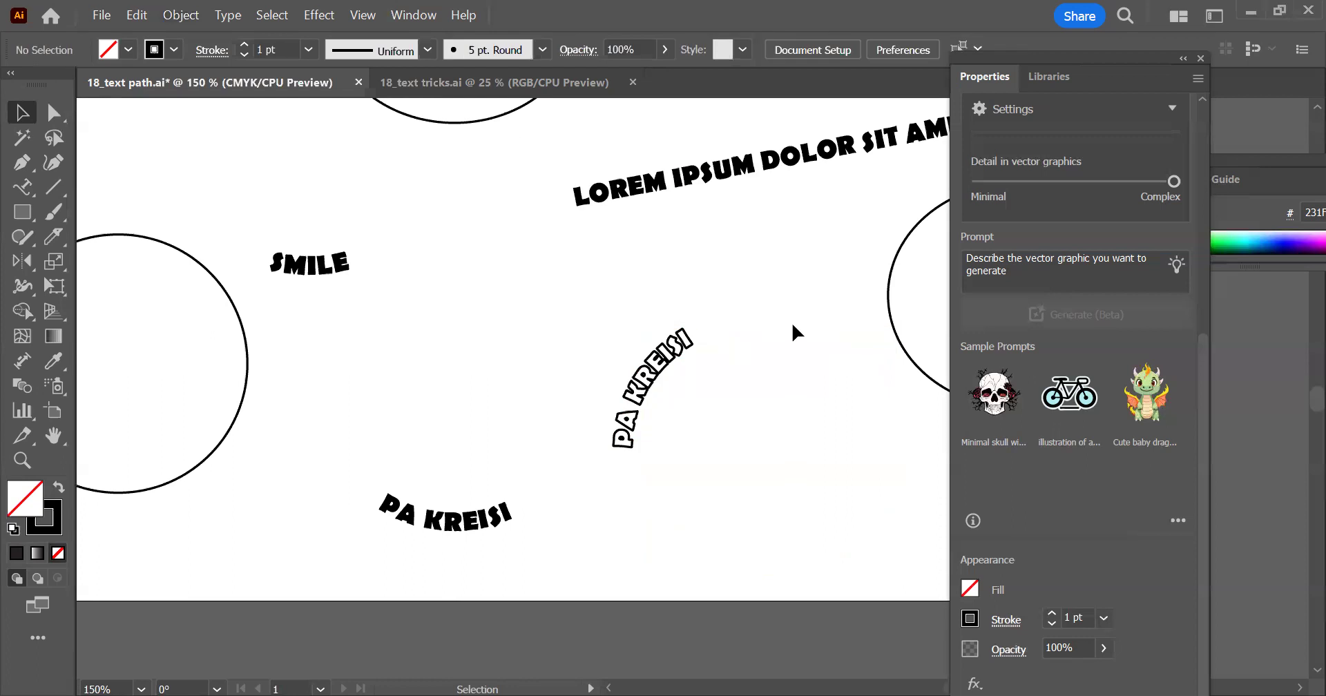